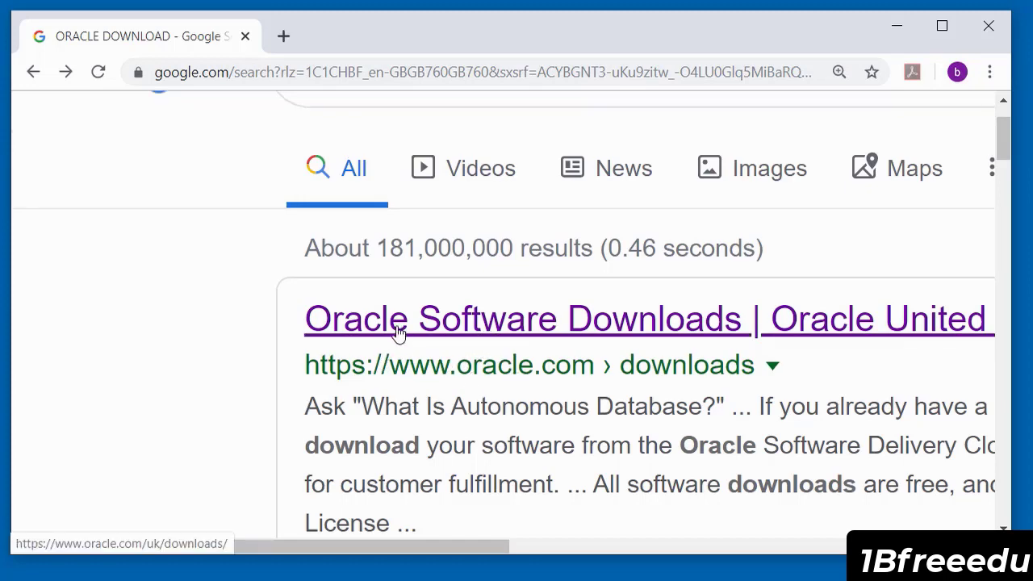
# - Open Oracle Software Downloads from the search results and go to the Database 18c Express Edition download page
pyautogui.scroll(2, 398, 332)
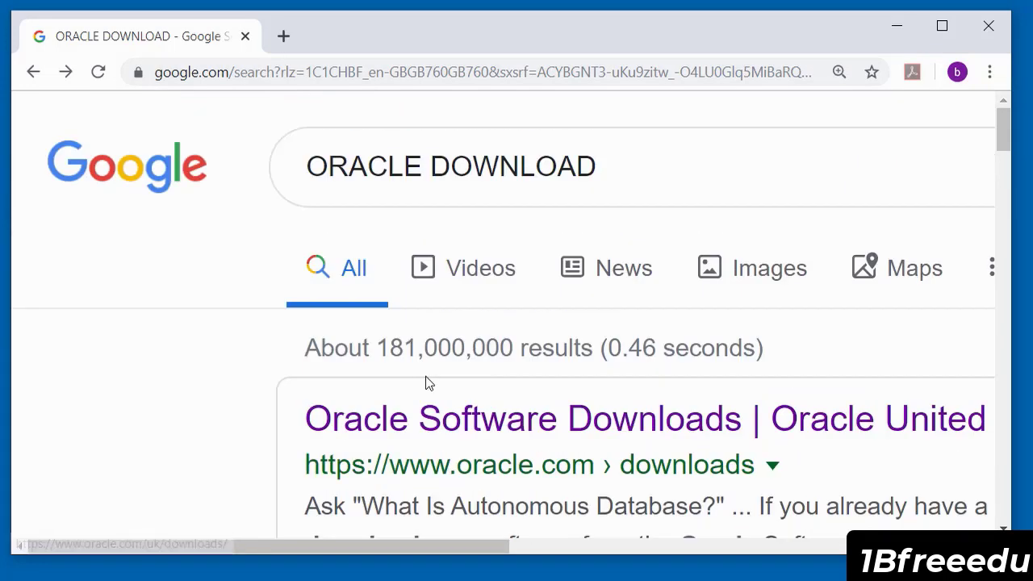
pyautogui.click(581, 433)
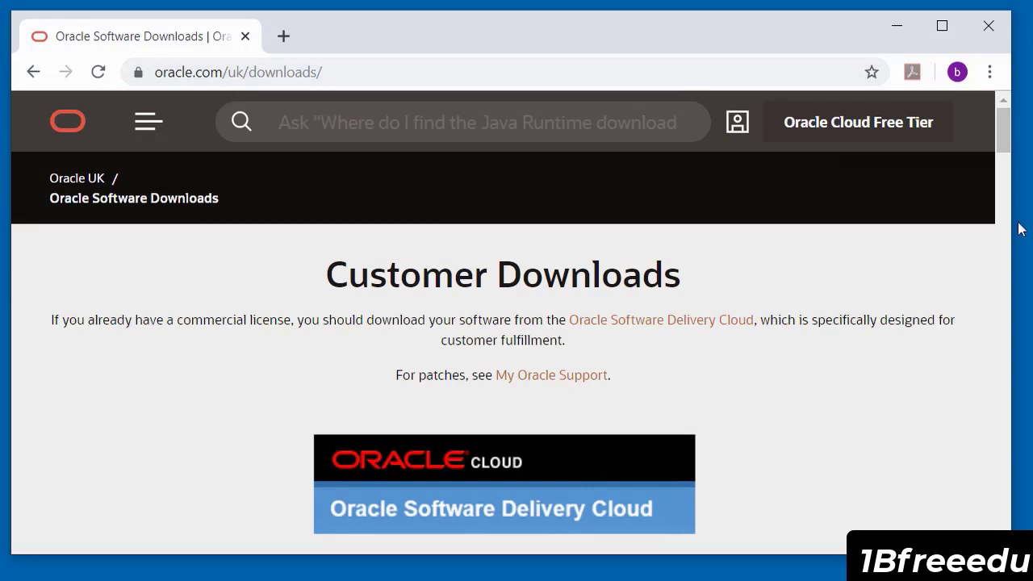
pyautogui.moveTo(1002, 130); pyautogui.dragTo(1003, 202)
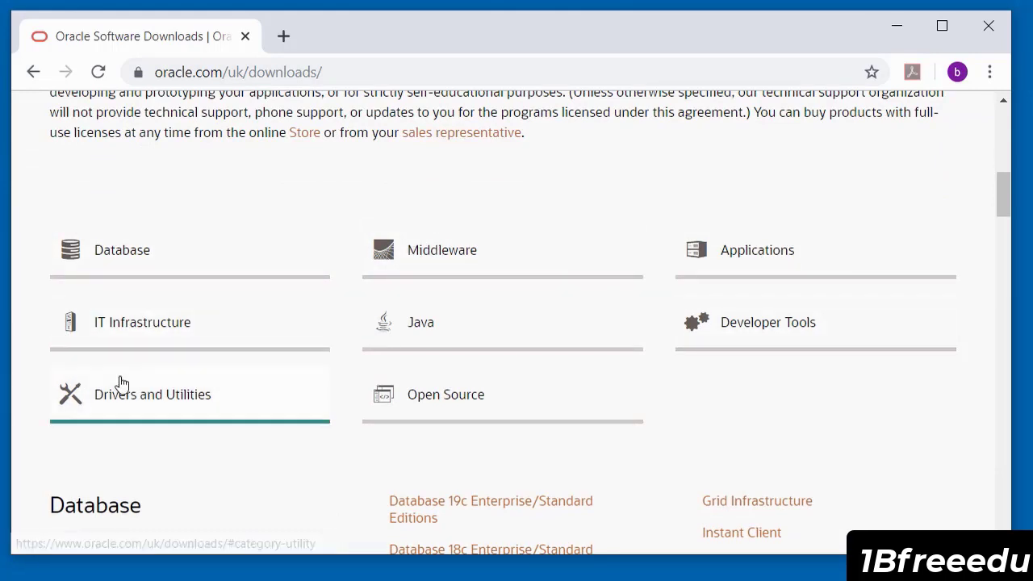
pyautogui.scroll(-2, 120, 381)
pyautogui.scroll(-2, 119, 378)
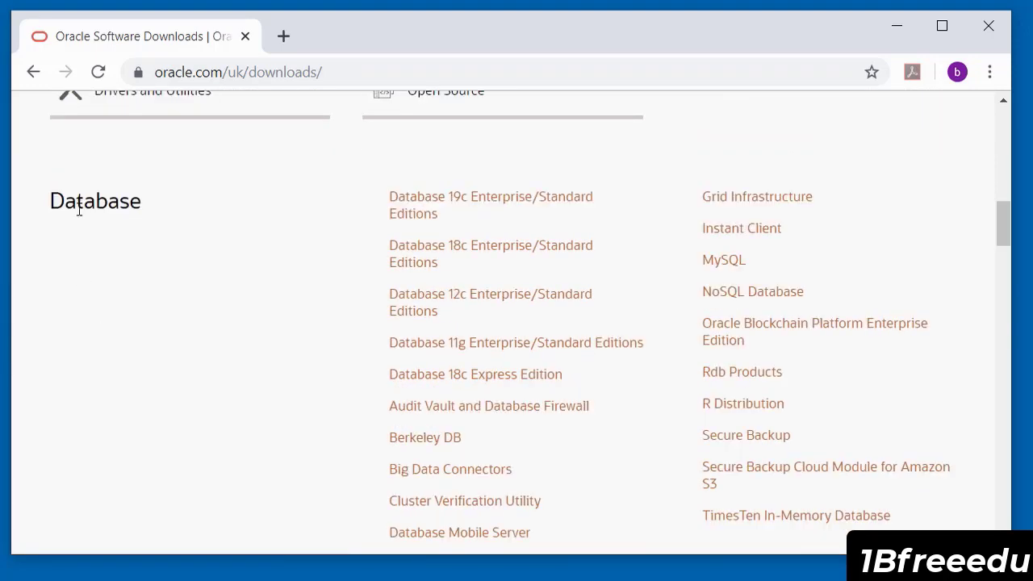
pyautogui.scroll(-1, 79, 210)
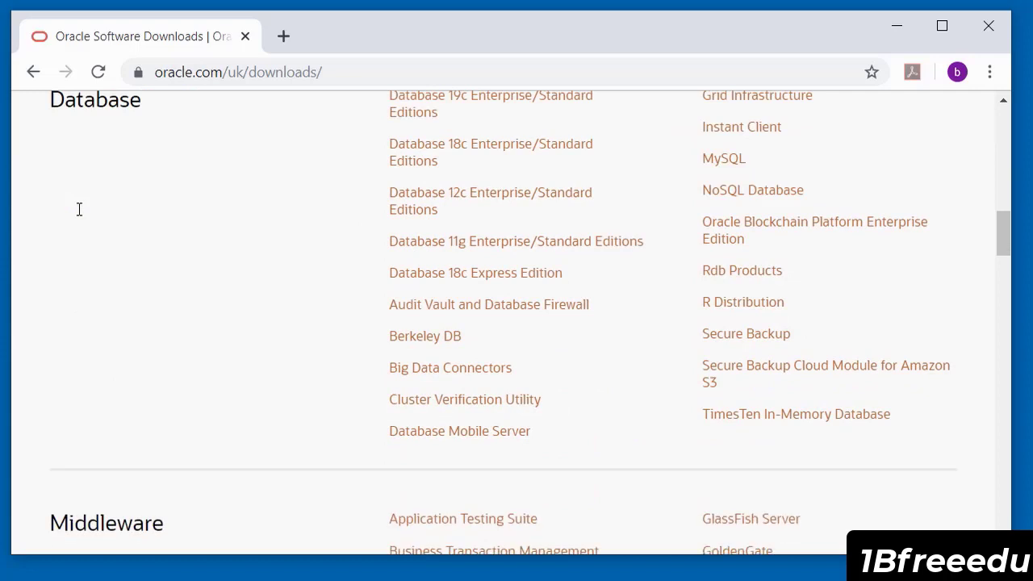
pyautogui.scroll(1, 79, 217)
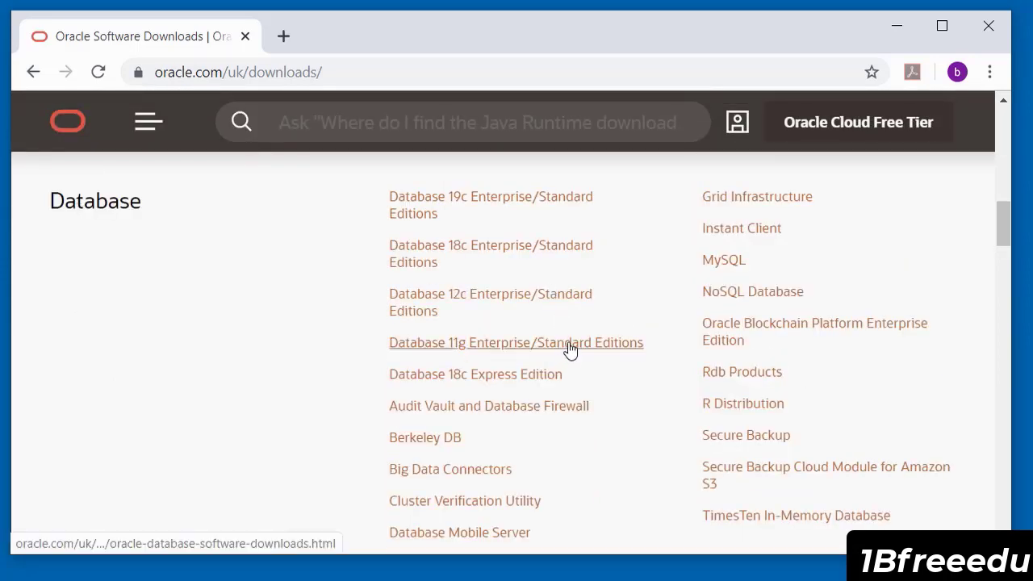
pyautogui.scroll(-1, 628, 331)
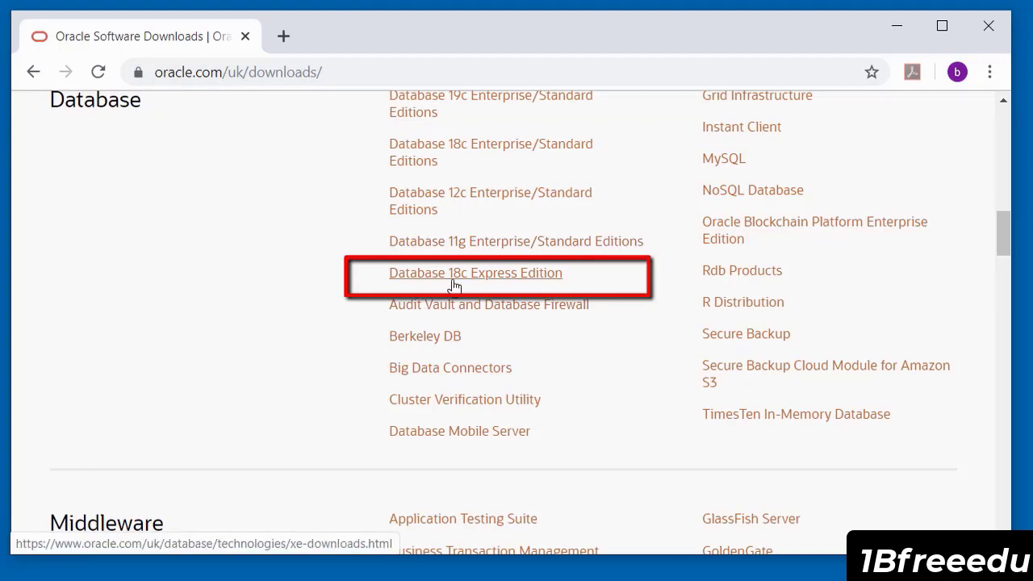
pyautogui.click(507, 280)
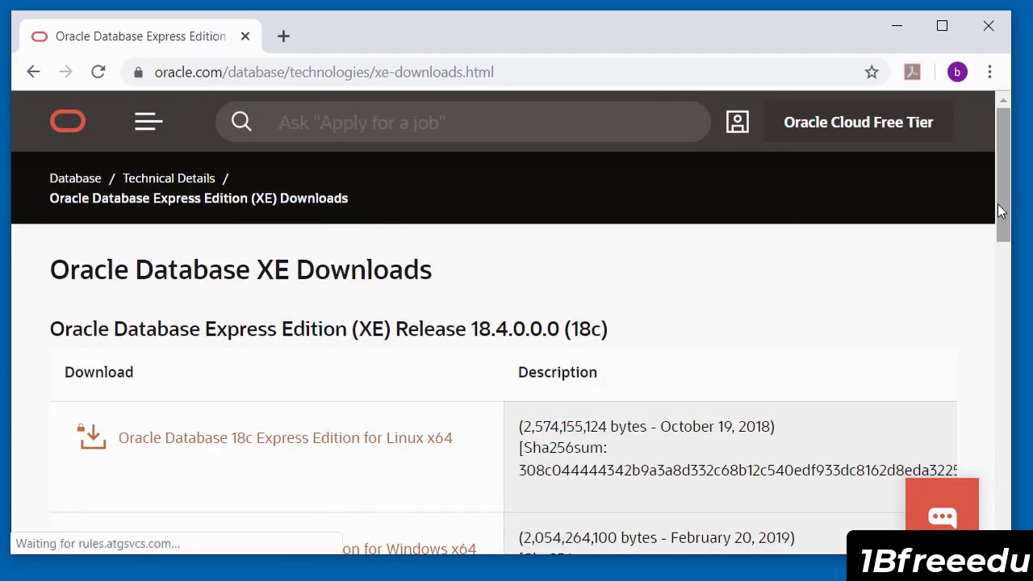
# - Download OracleXE184_Win64.zip for Windows x64, accepting the Oracle License Agreement and signing in with the Oracle account username and password
pyautogui.moveTo(1003, 208); pyautogui.dragTo(1007, 257)
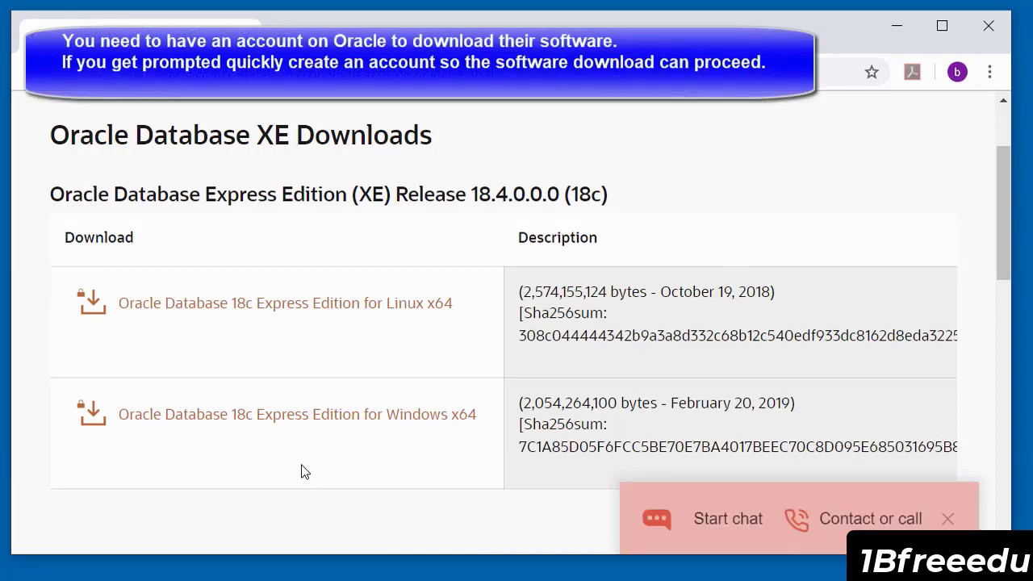
pyautogui.click(164, 426)
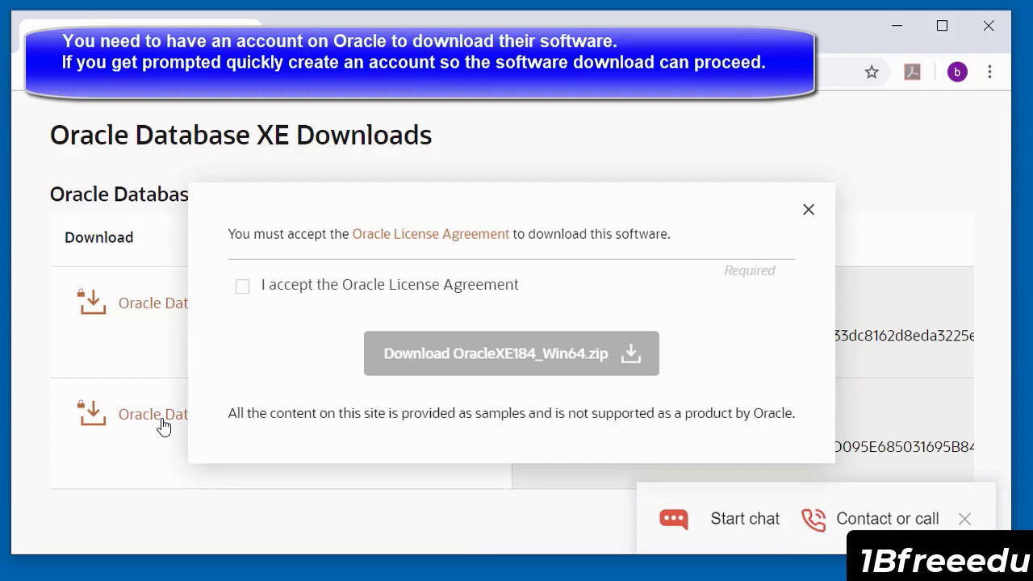
pyautogui.click(243, 292)
pyautogui.click(452, 341)
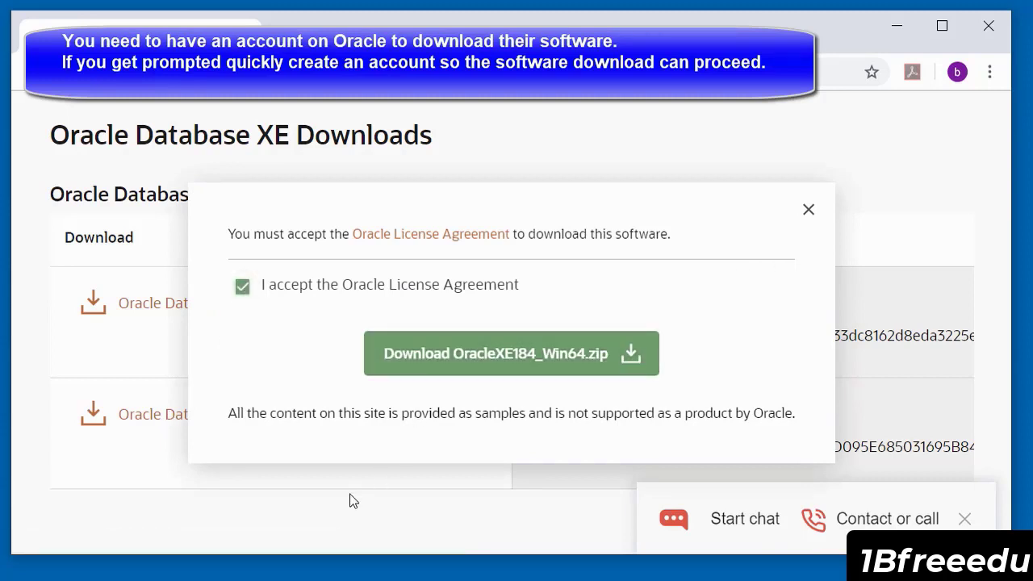
pyautogui.click(495, 357)
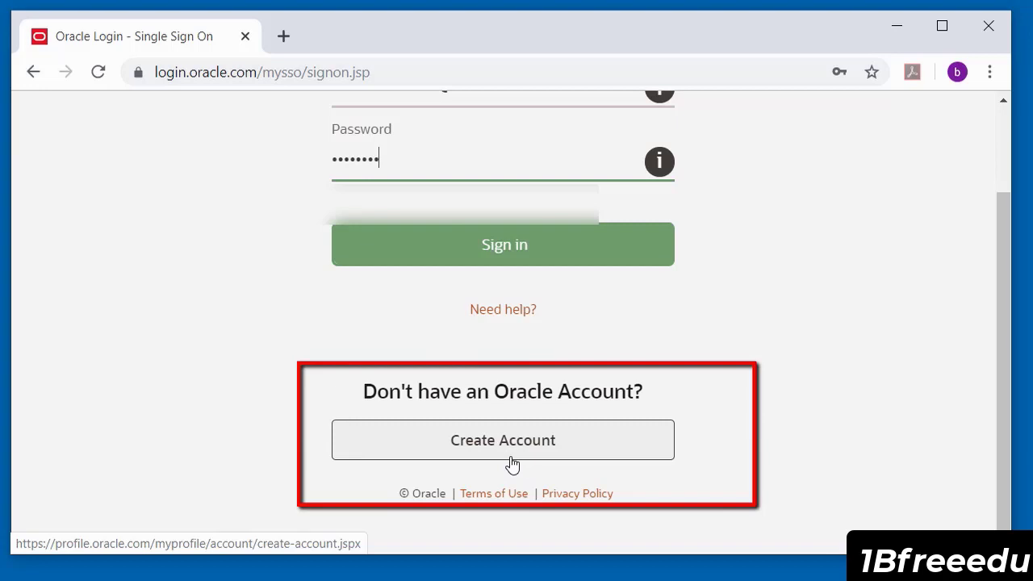
pyautogui.click(495, 251)
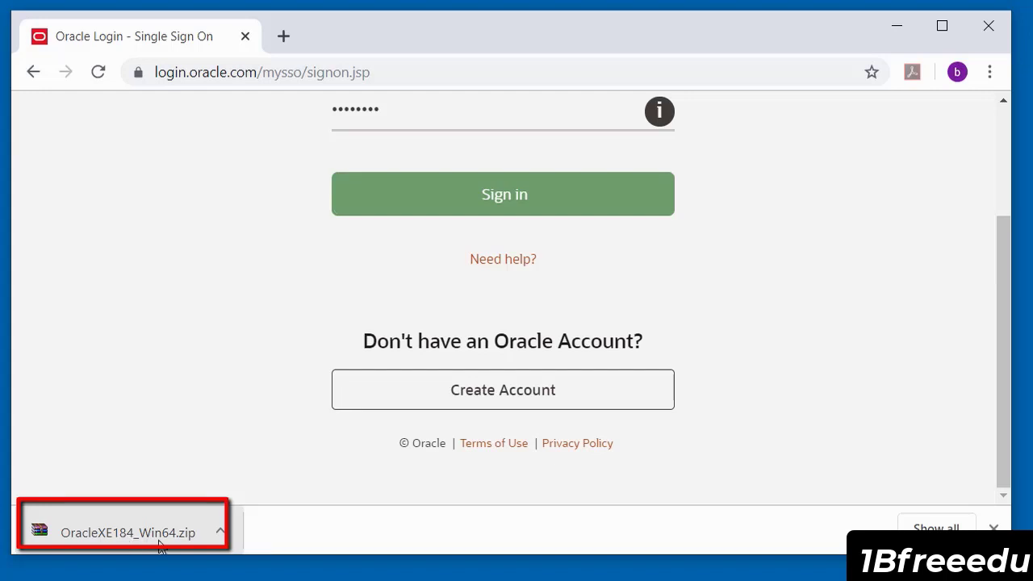
# - Show the downloaded OracleXE184_Win64.zip in its folder and create a new folder named Oracle beside it
pyautogui.click(221, 531)
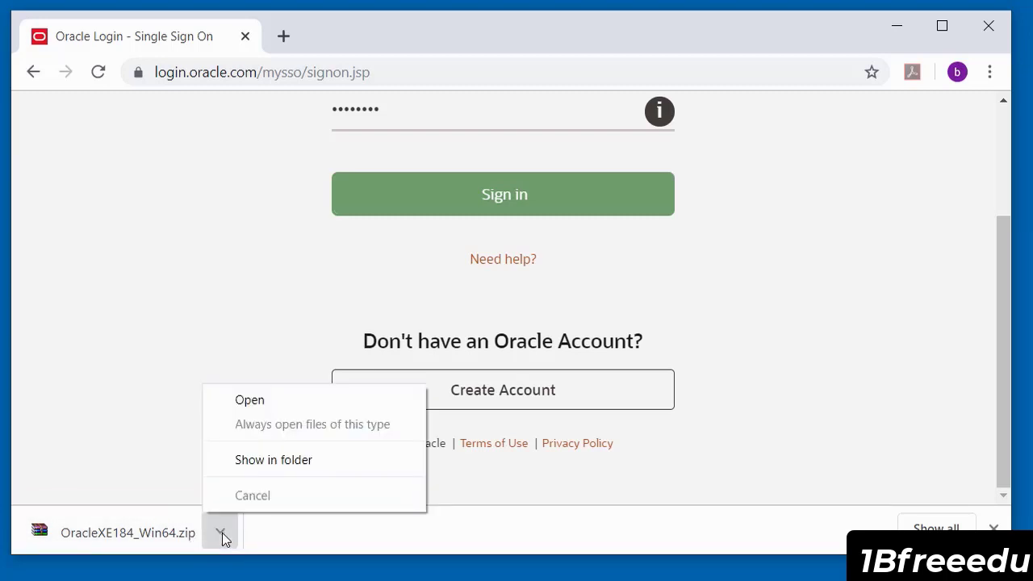
pyautogui.click(279, 461)
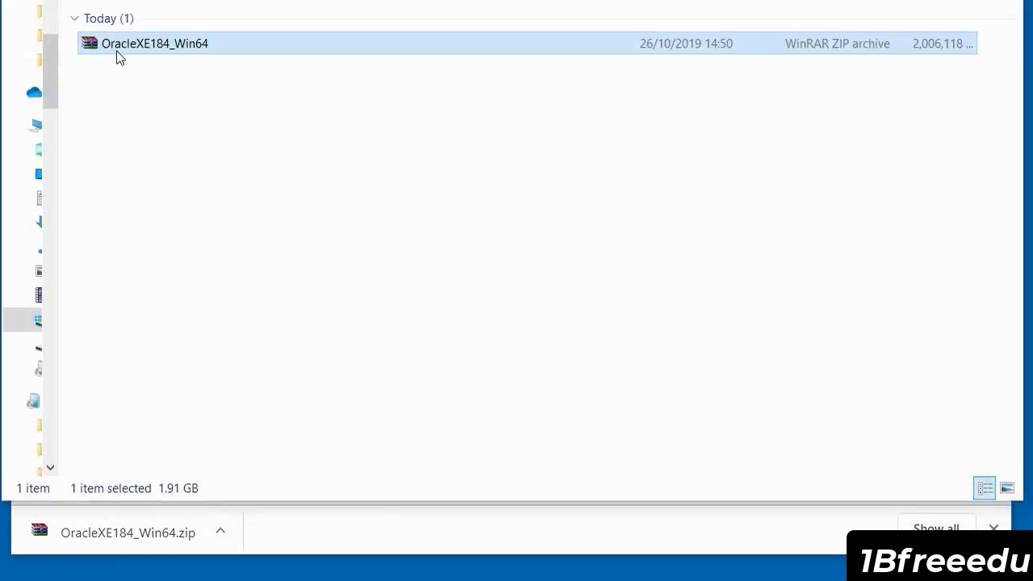
pyautogui.click(147, 80)
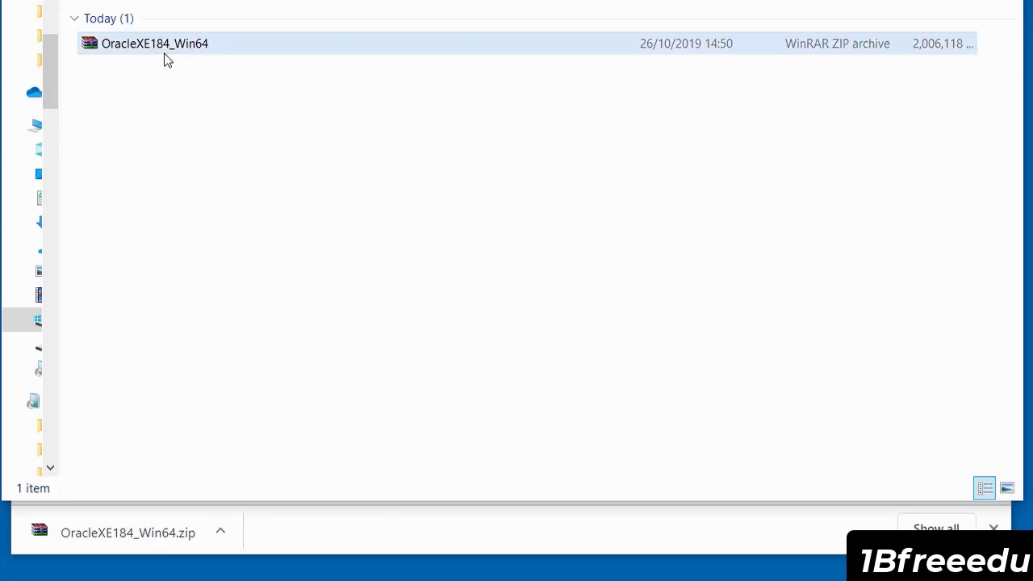
pyautogui.click(105, 53)
pyautogui.rightClick(135, 130)
pyautogui.moveTo(289, 472)
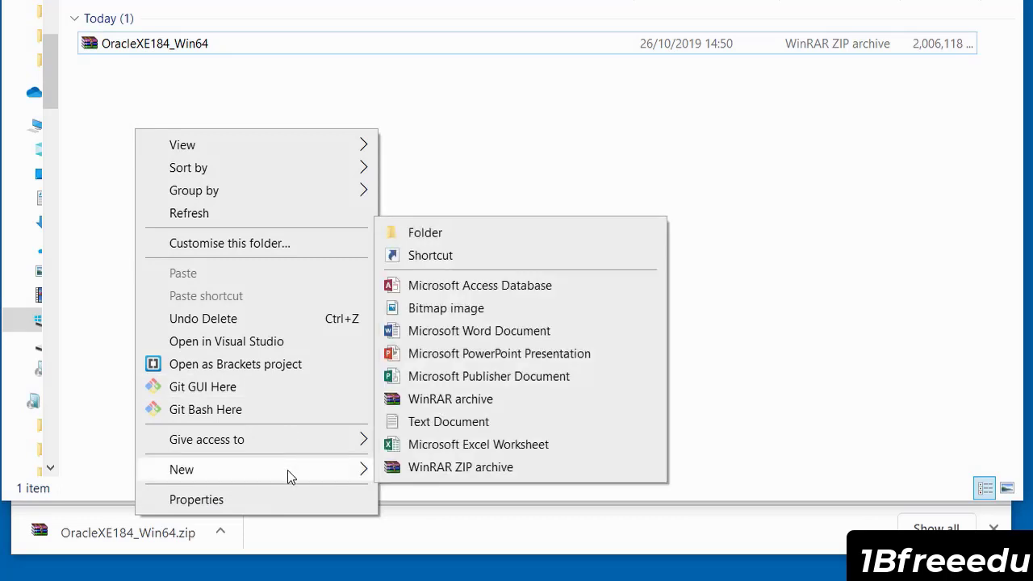
pyautogui.click(429, 234)
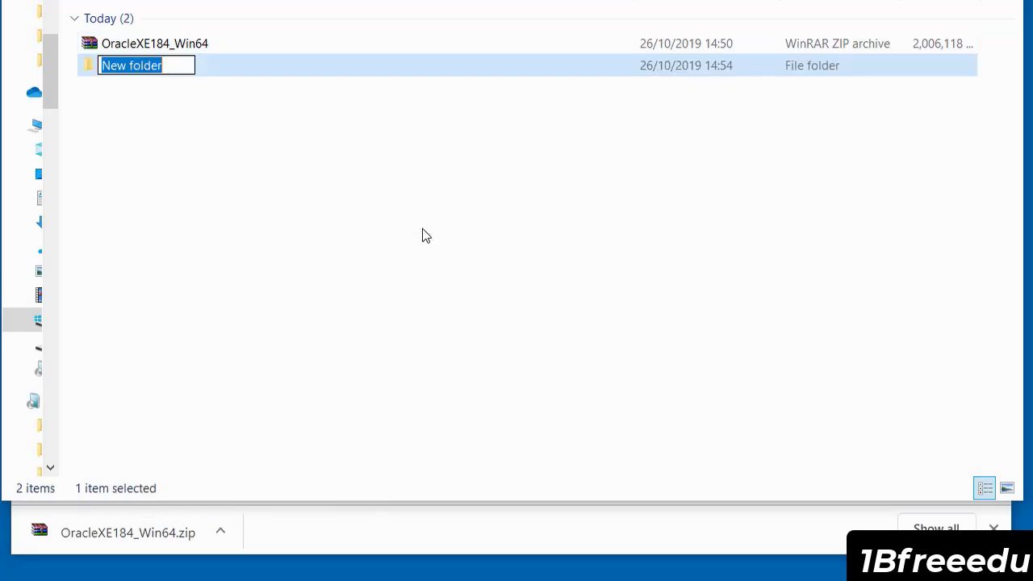
pyautogui.write('Oracle')
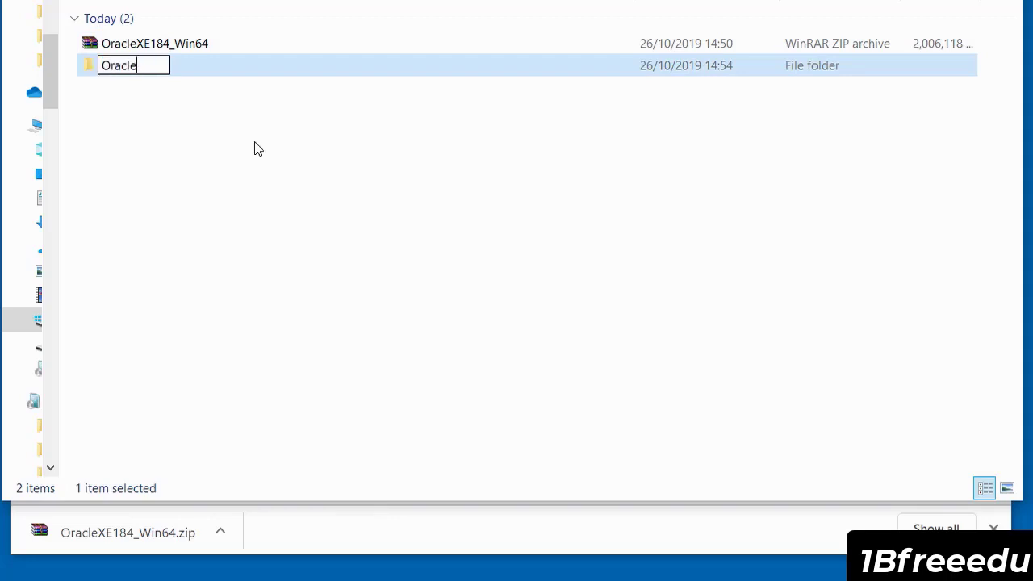
pyautogui.click(186, 106)
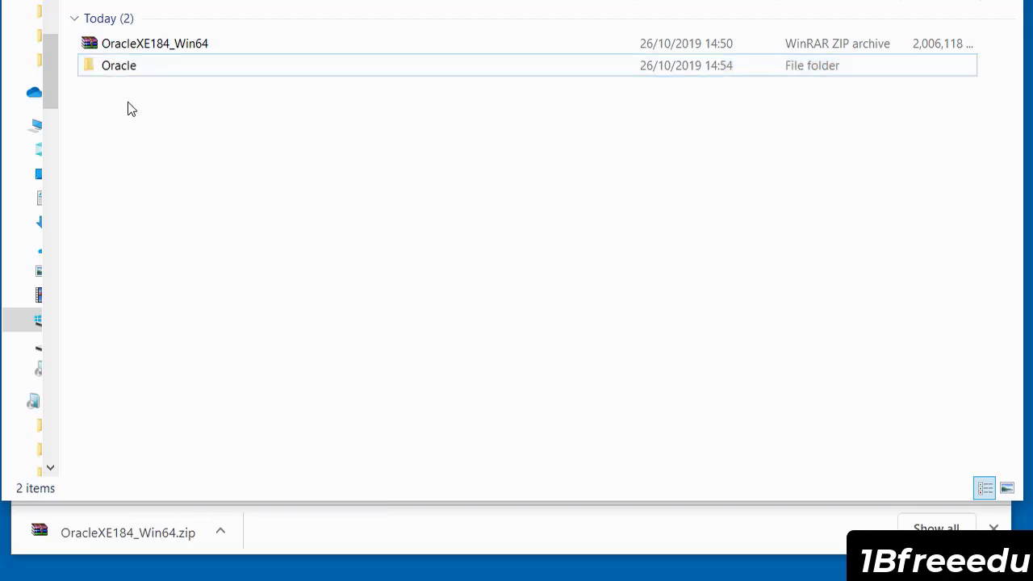
# - Extract the files of the OracleXE184_Win64 archive into the Oracle folder in Downloads
pyautogui.click(111, 74)
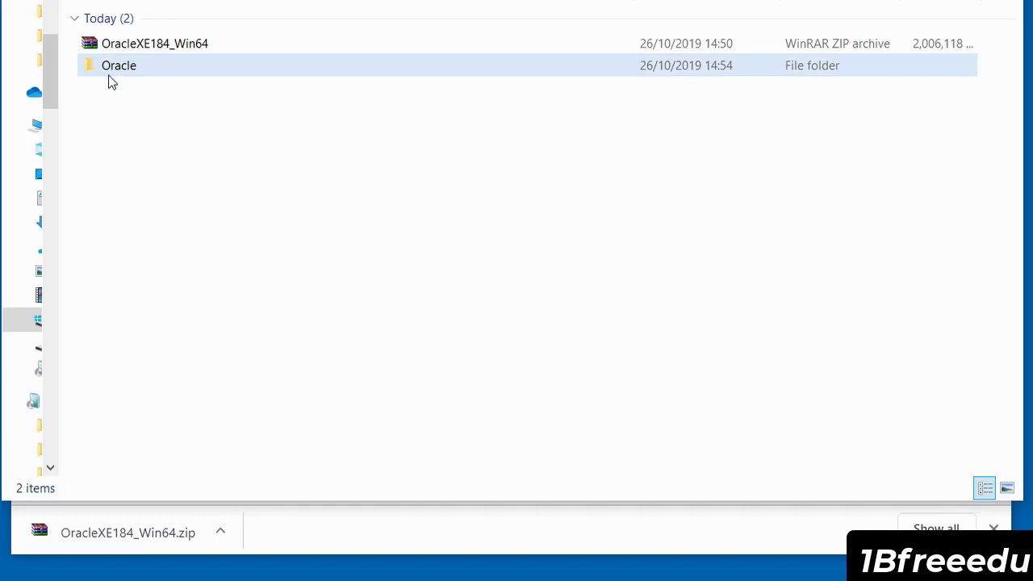
pyautogui.rightClick(155, 43)
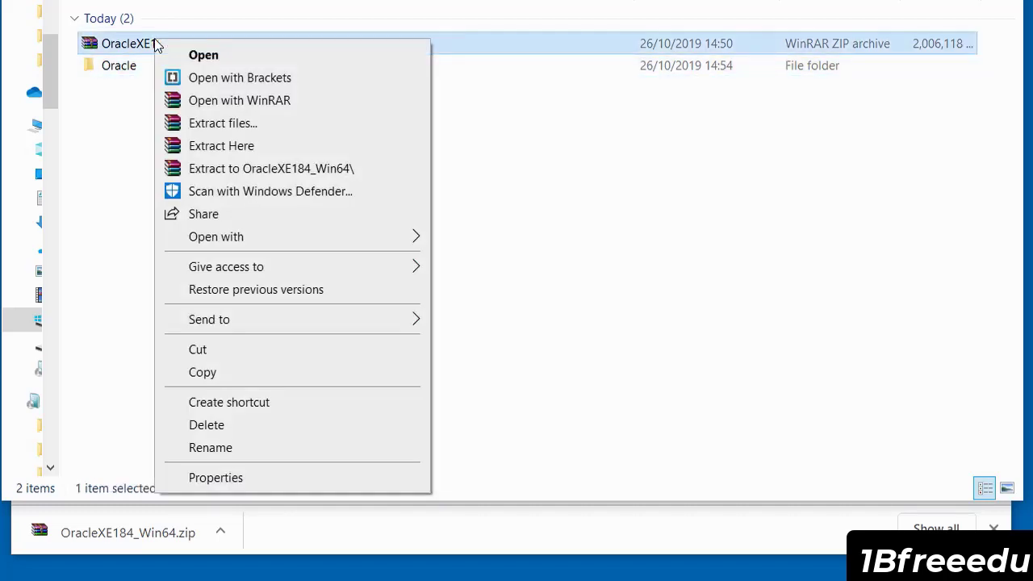
pyautogui.click(243, 132)
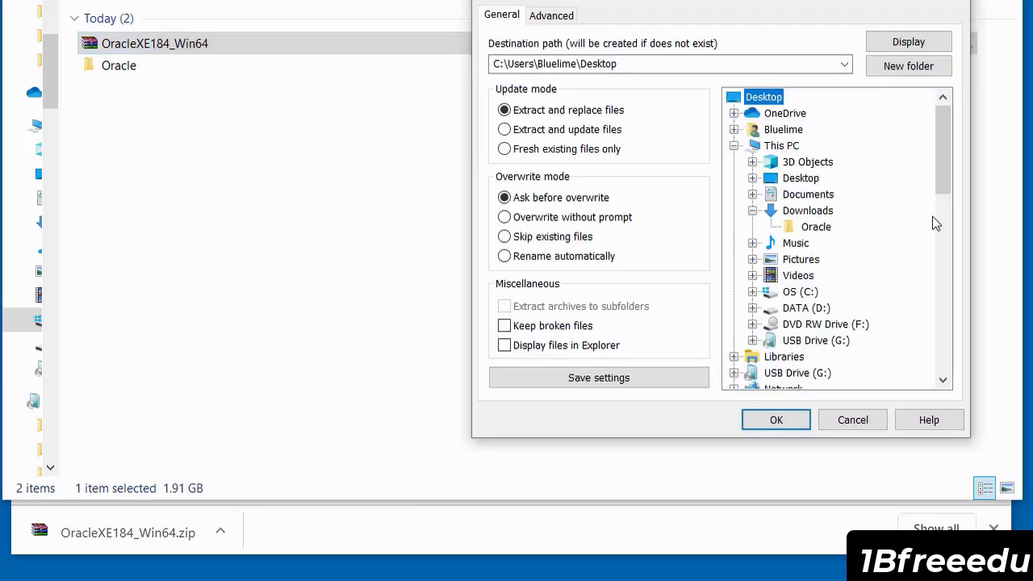
pyautogui.click(822, 232)
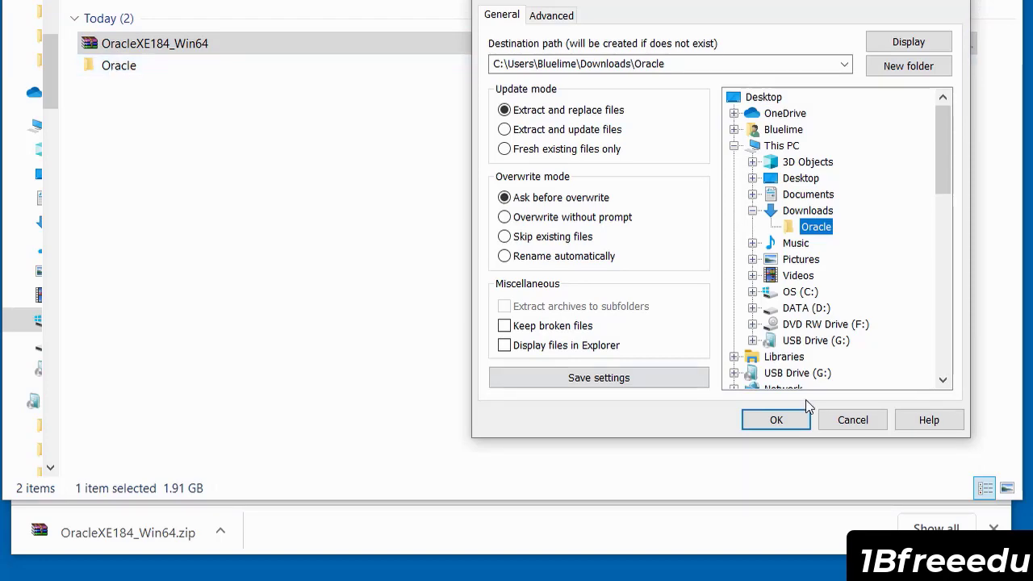
pyautogui.click(779, 419)
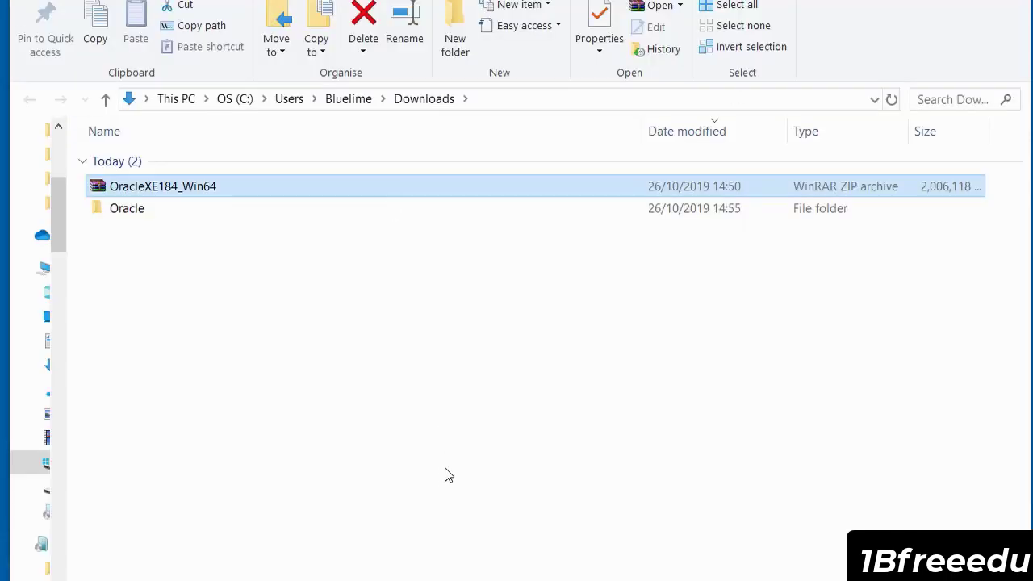
# - Run the setup application from the extracted files in the Oracle folder
pyautogui.doubleClick(124, 211)
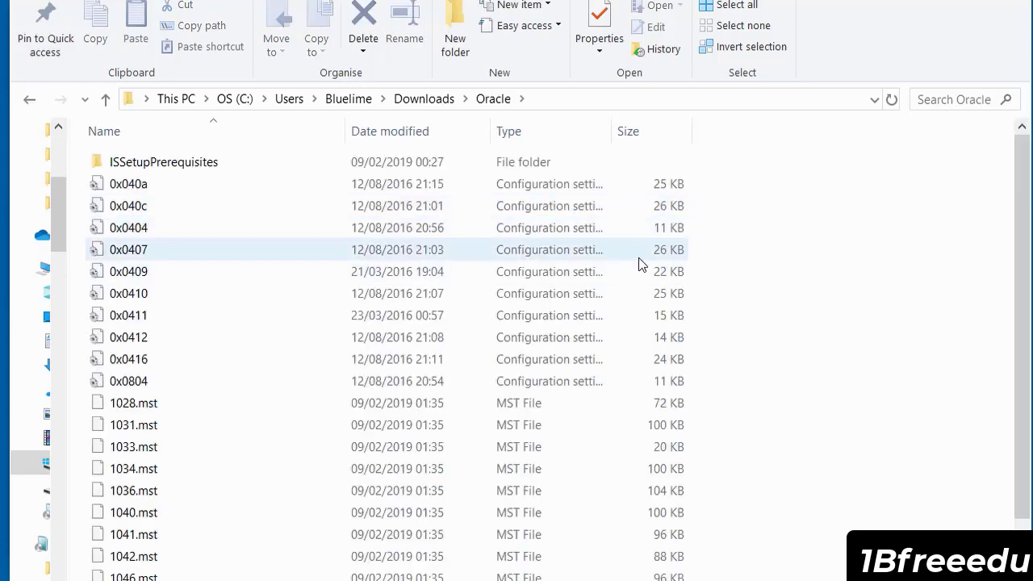
pyautogui.scroll(-2, 642, 264)
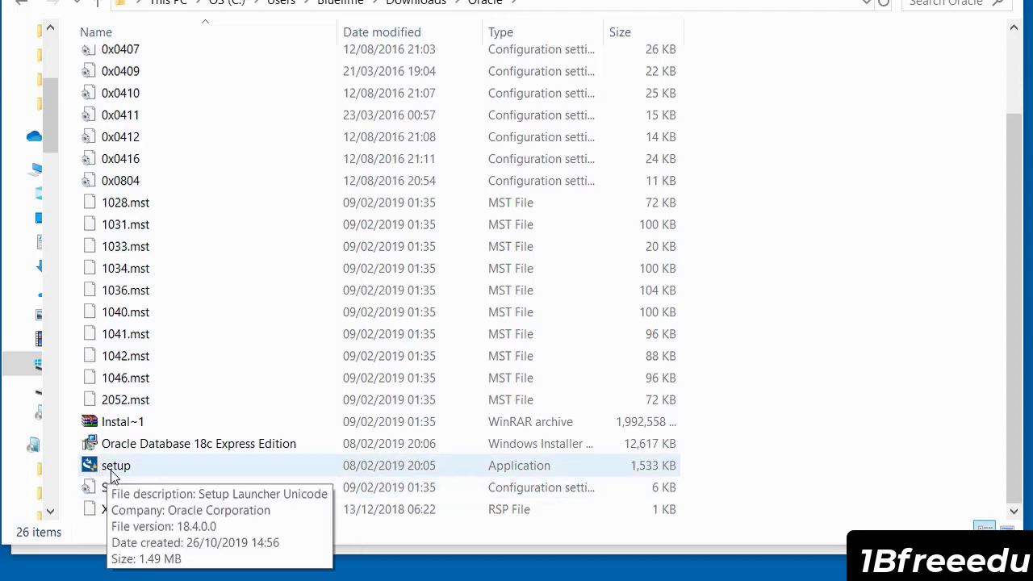
pyautogui.click(113, 474)
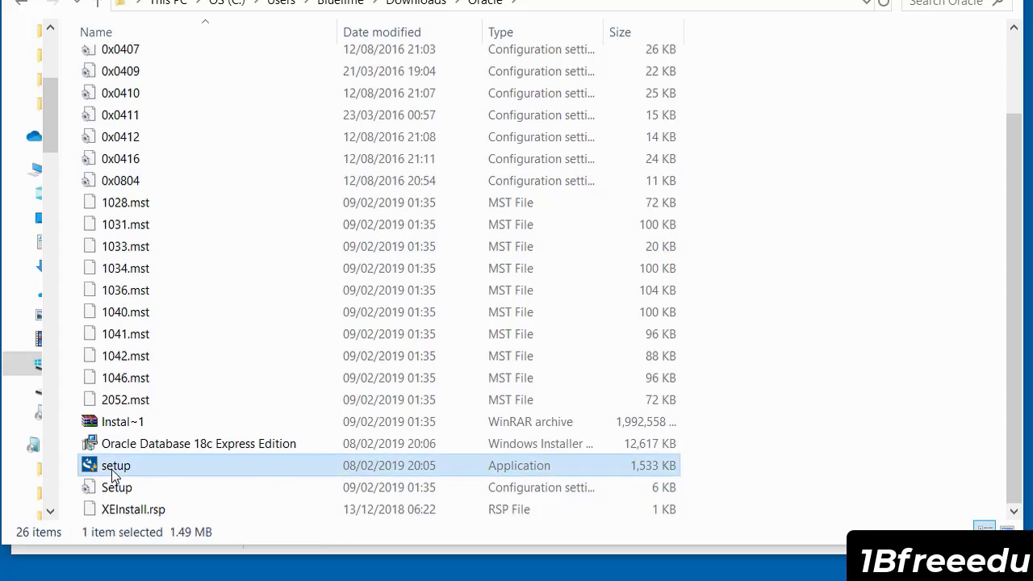
pyautogui.doubleClick(113, 474)
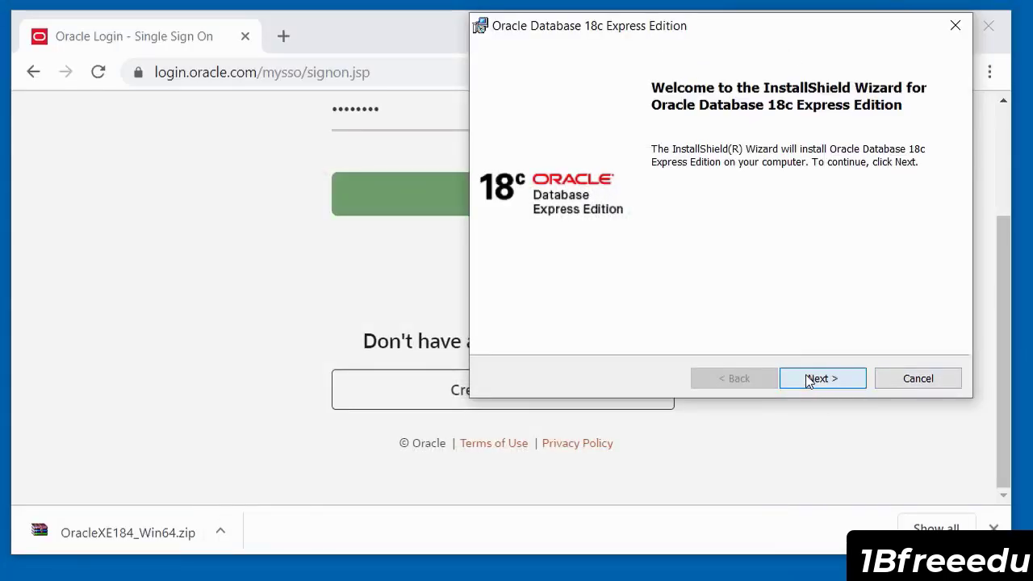
# - Proceed past the installer's welcome page and accept the terms in the license agreement
pyautogui.click(810, 379)
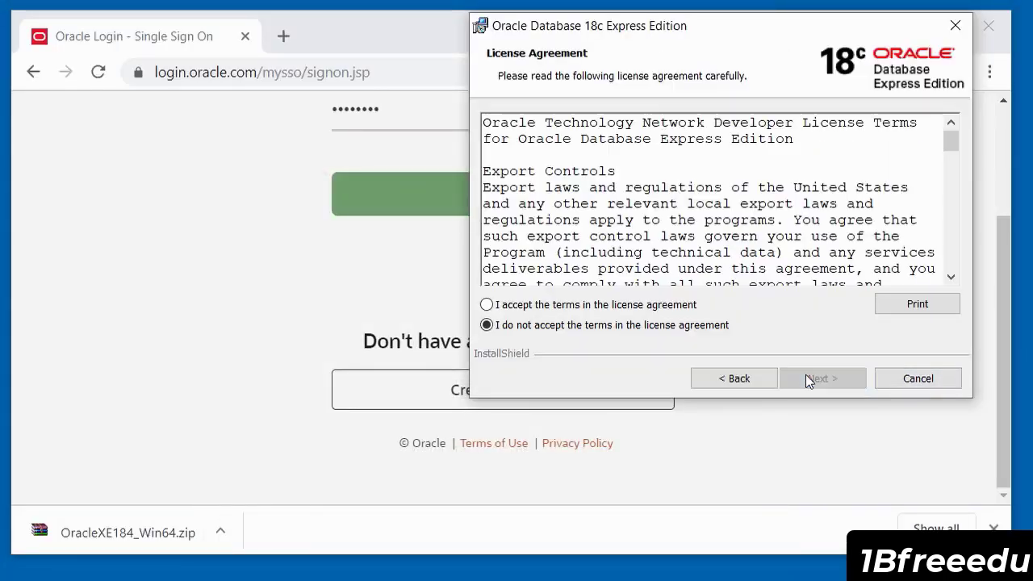
pyautogui.click(495, 311)
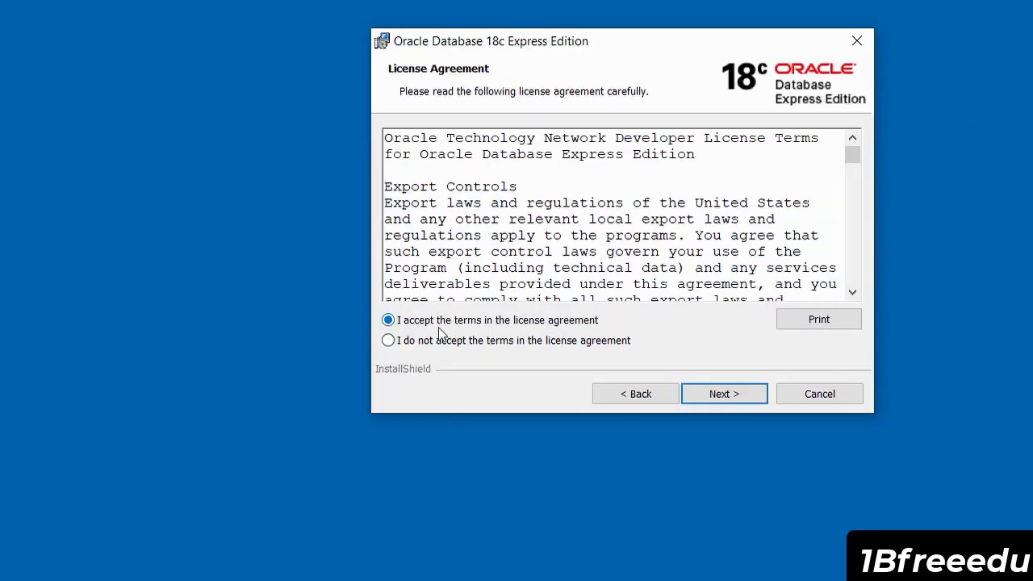
pyautogui.click(726, 392)
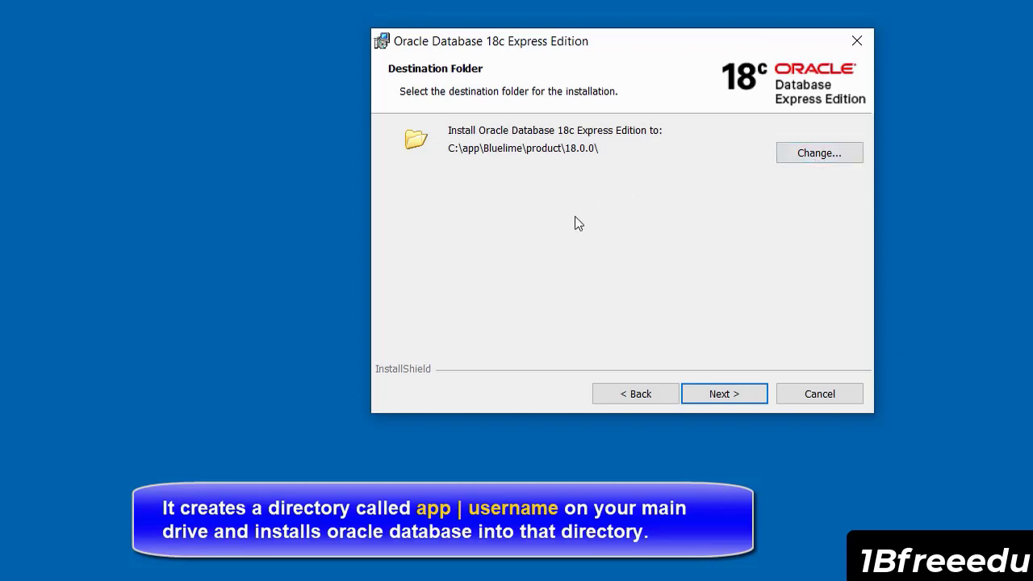
# - Install Oracle Database 18c Express Edition to the default destination folder, with the database password entered and confirmed
pyautogui.click(721, 395)
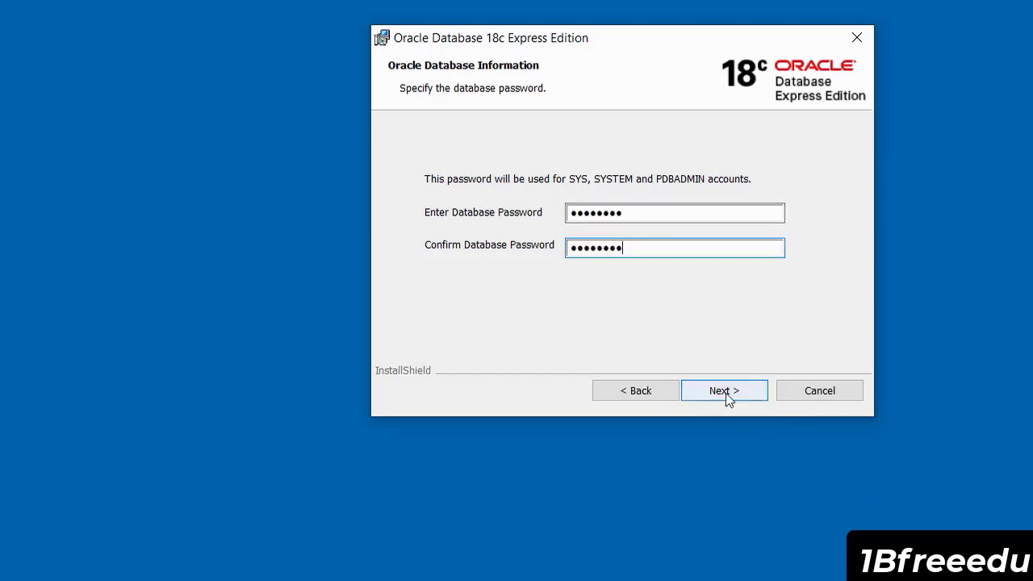
pyautogui.click(724, 391)
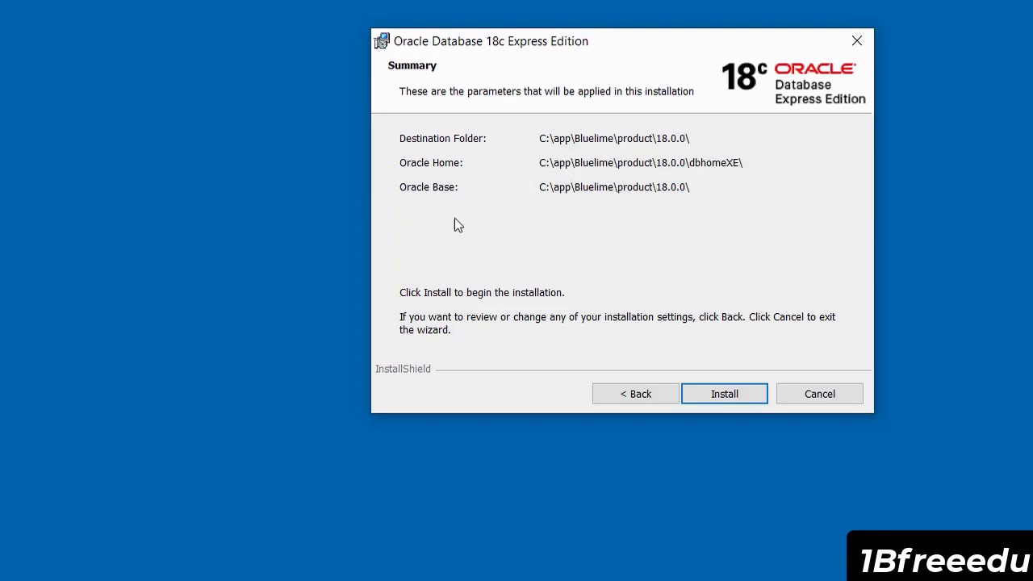
pyautogui.click(721, 396)
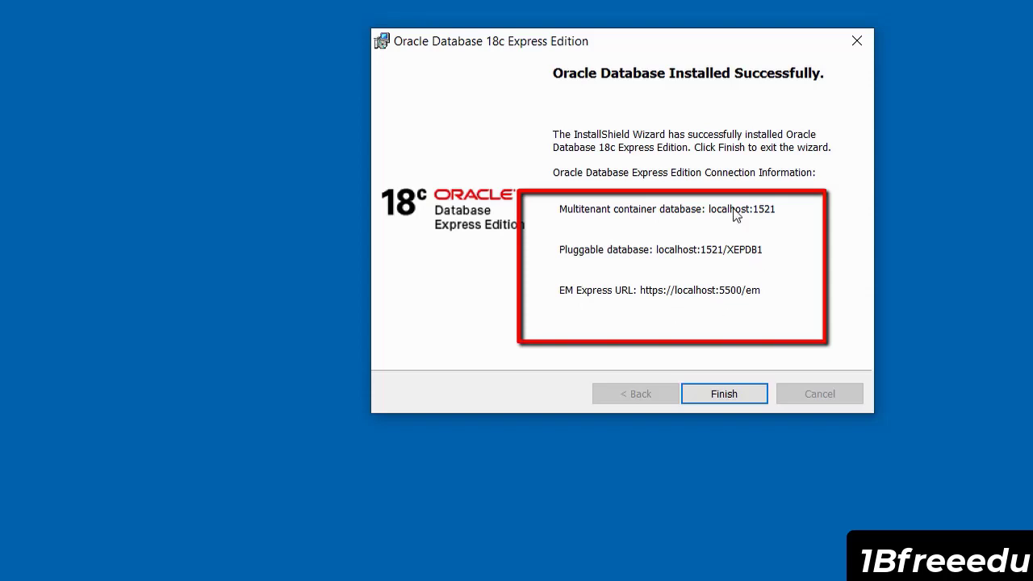
# - Exit the completed Oracle Database installer and log in to SQL Plus with the user-name "sqlplus as sysdba", submitting the password prompt
pyautogui.click(718, 396)
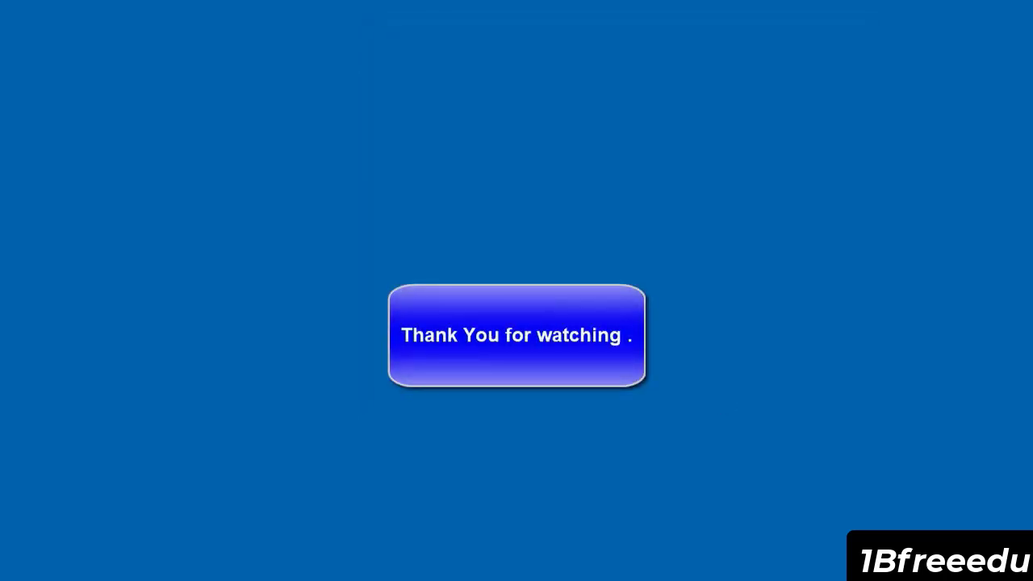
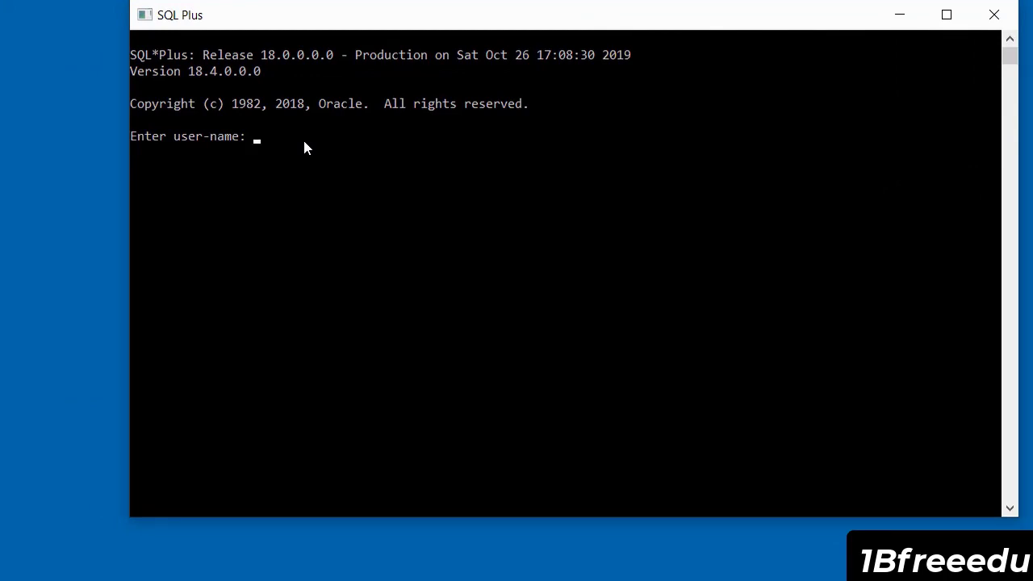
pyautogui.write('sqlplus as s')
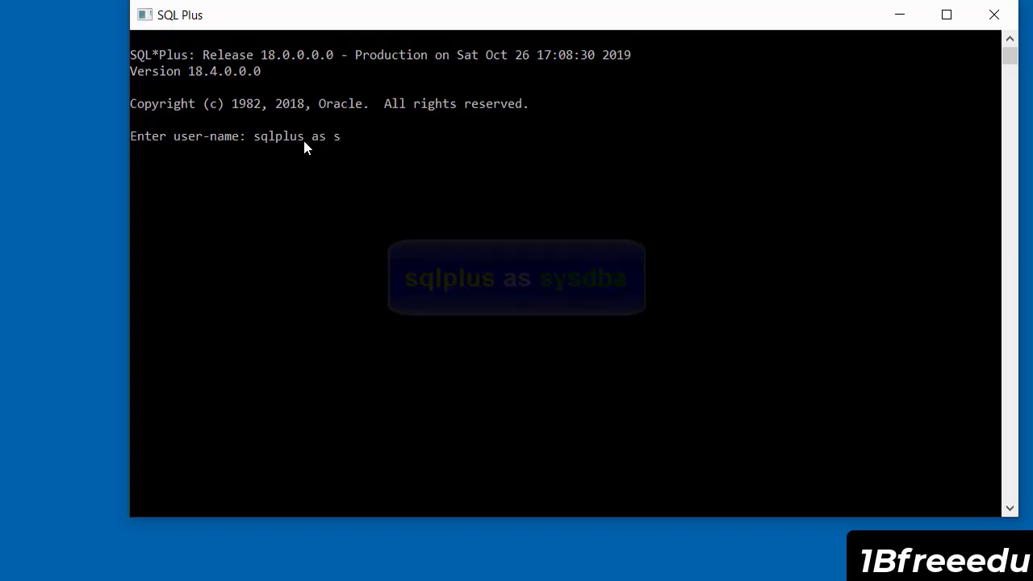
pyautogui.write('ysdba')
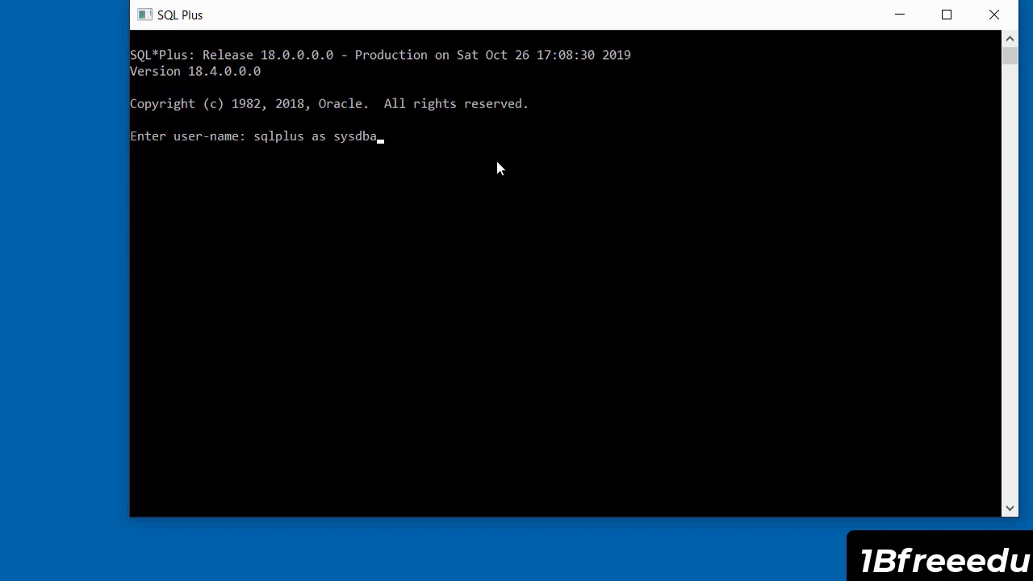
pyautogui.press('Return')
pyautogui.press('Return')
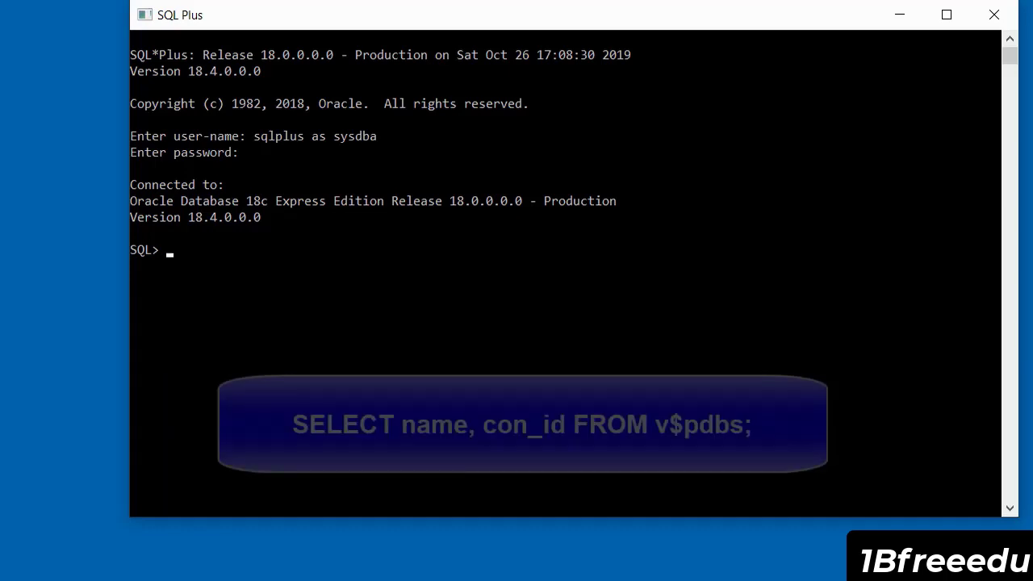
# - Query name and con_id from v$pdbs, and query name as "service Name" from v$active_services where con_id =3
pyautogui.write('SELECT name, con_id FROM v$pdbs;')
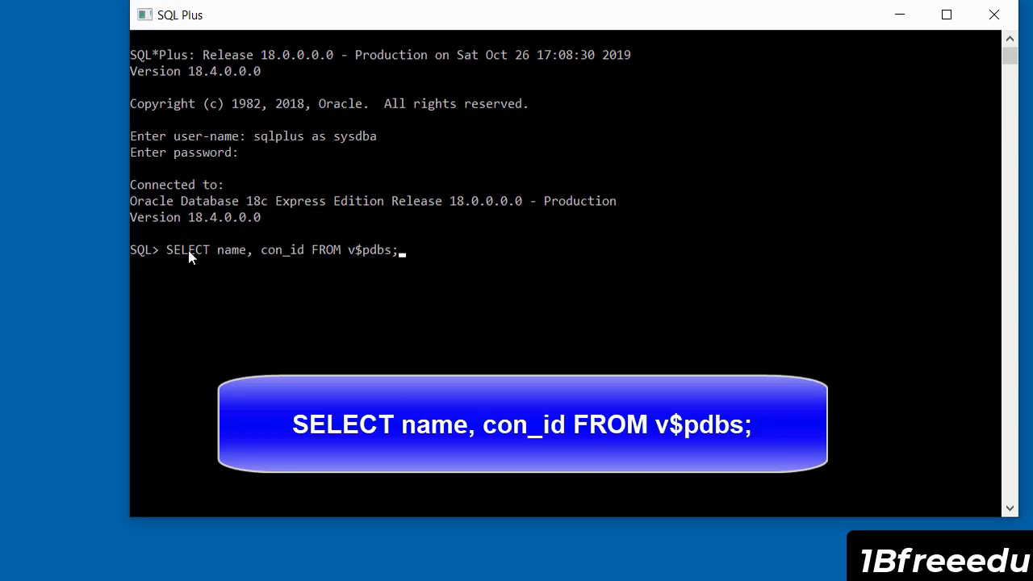
pyautogui.press('Return')
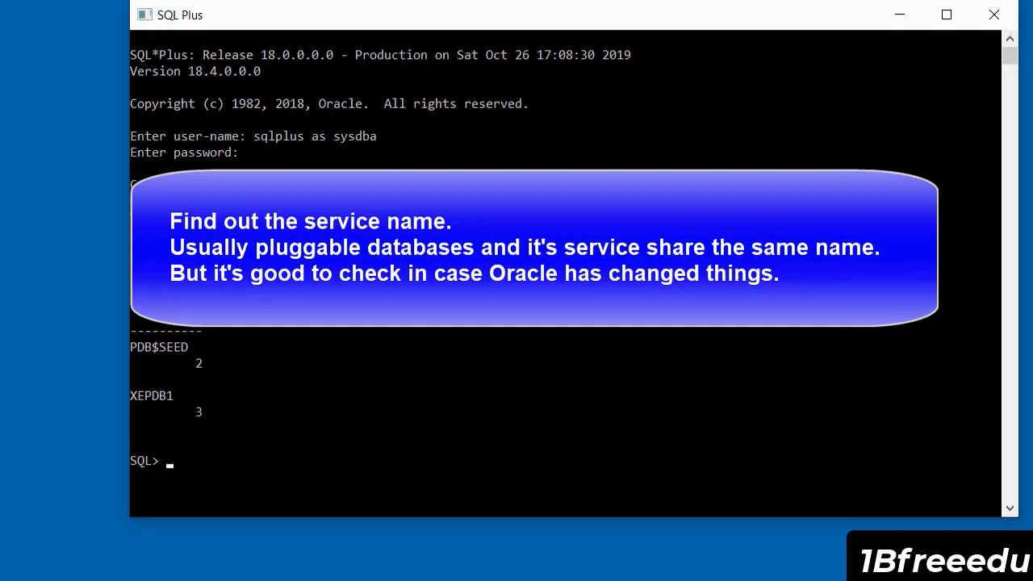
pyautogui.write('SELECT name as "service Name" FROM v$active_services WHERE con_id =3;')
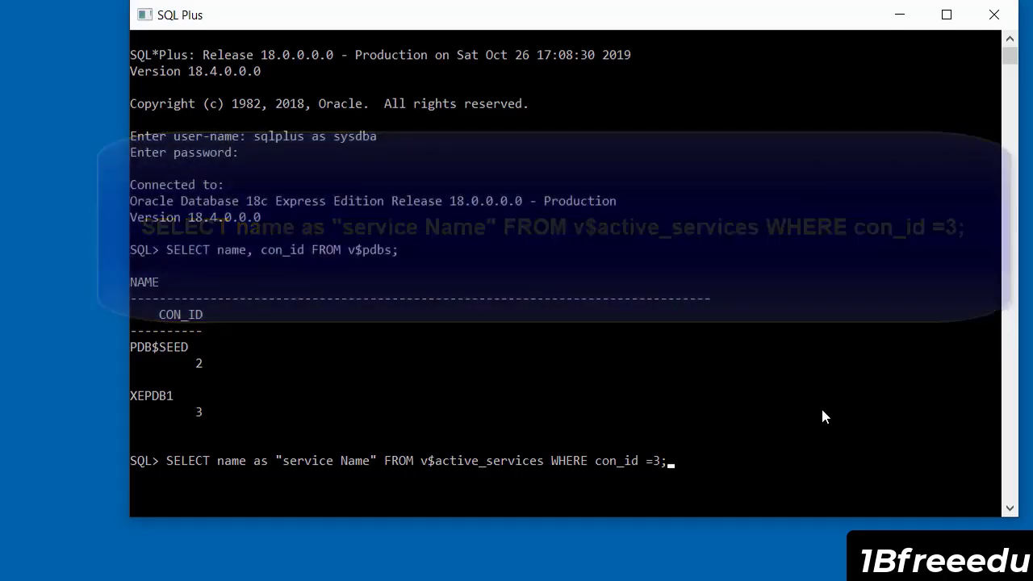
pyautogui.press('Return')
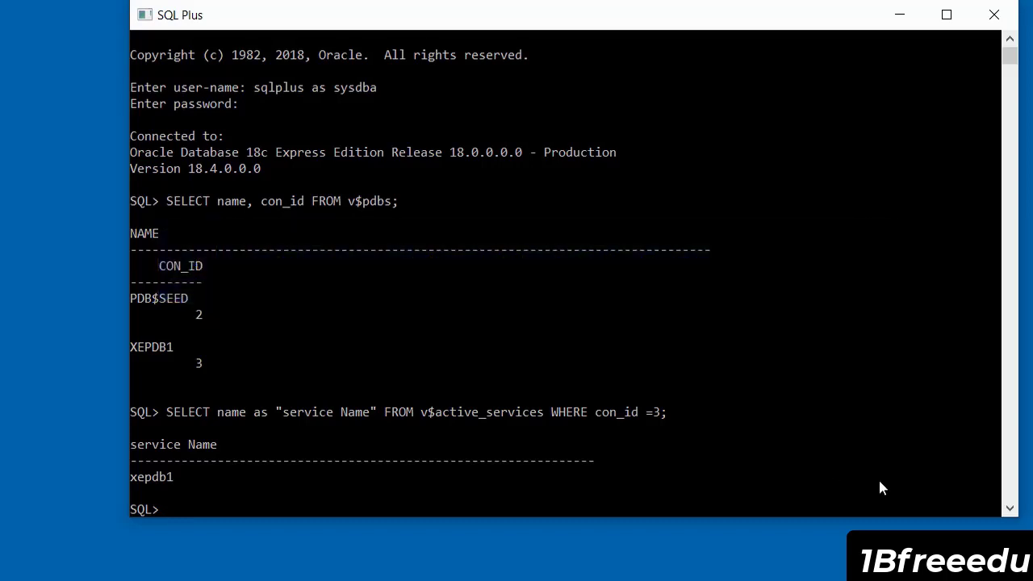
# - Set the session container to XEPDB1 and query name and open_mode from v$pdbs to check whether the pluggable database is open
pyautogui.rightClick(377, 495)
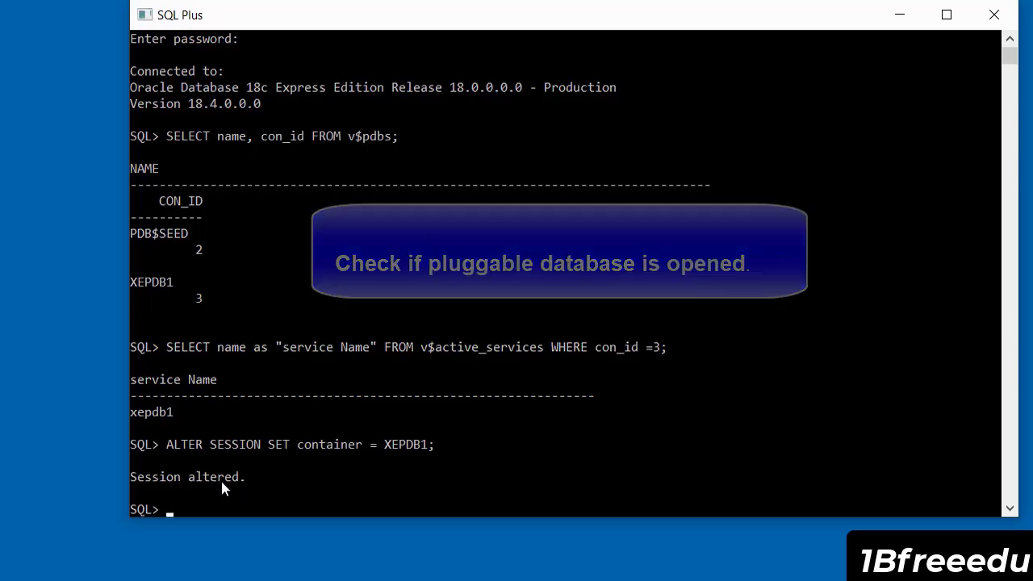
pyautogui.write('SELECT name, open_mode FROM v$pdbs;')
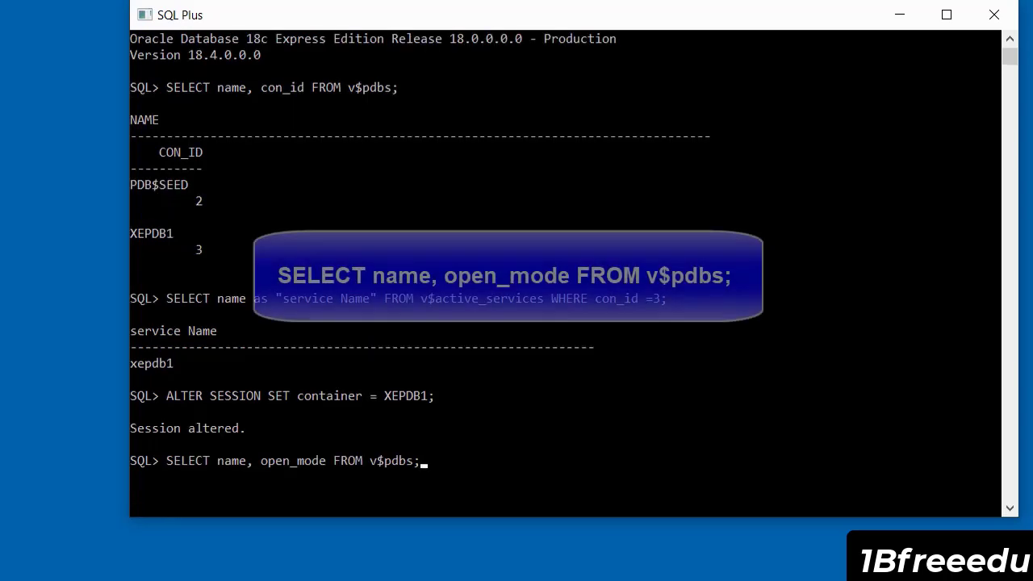
pyautogui.press('Return')
pyautogui.press('Return')
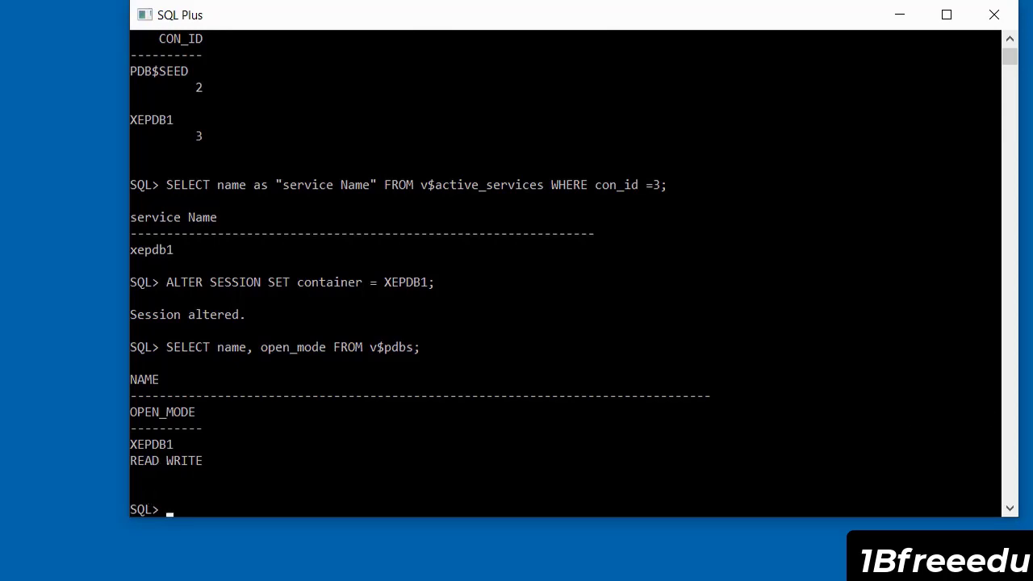
# - Alter the hr user to set its account password and unlock the account
pyautogui.write('ALTER USER hr IDENTIFIED BY hr ACCOUNT UNLOCK;')
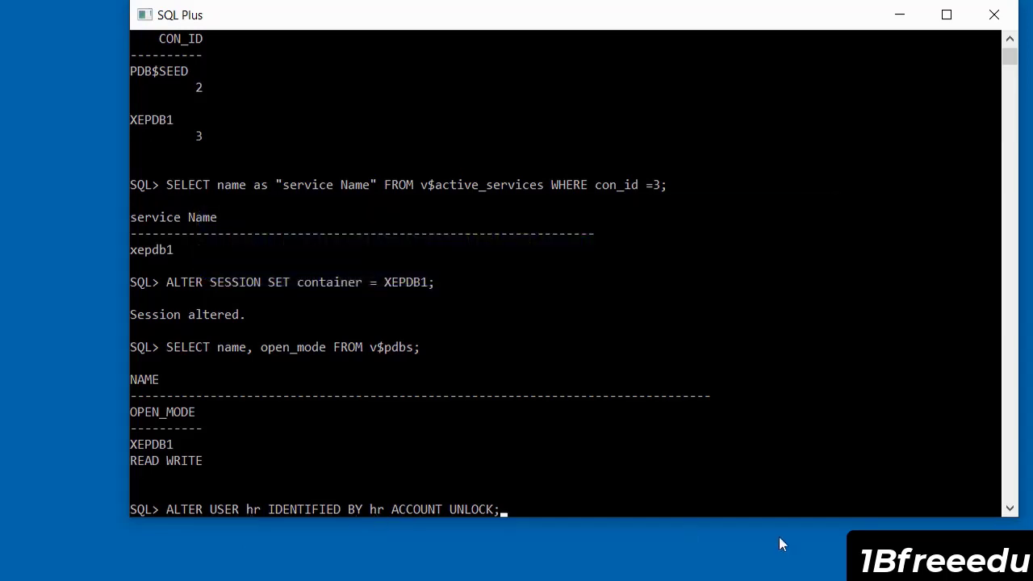
pyautogui.press('Return')
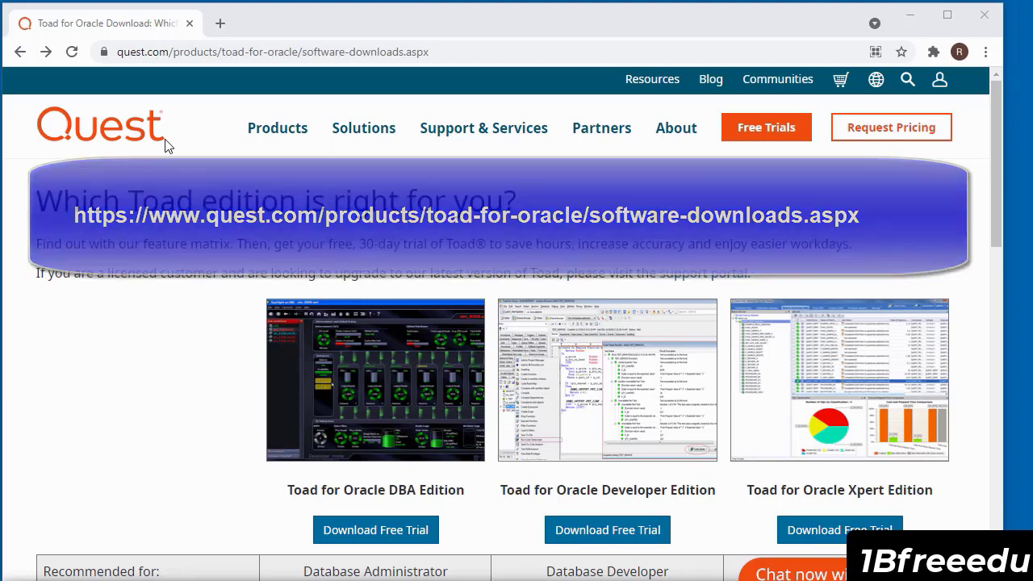
# - Switch to Chrome, compare the editions on Quest's Toad for Oracle downloads page and open the free trial download for Toad for Oracle DBA Edition
pyautogui.scroll(-3, 539, 226)
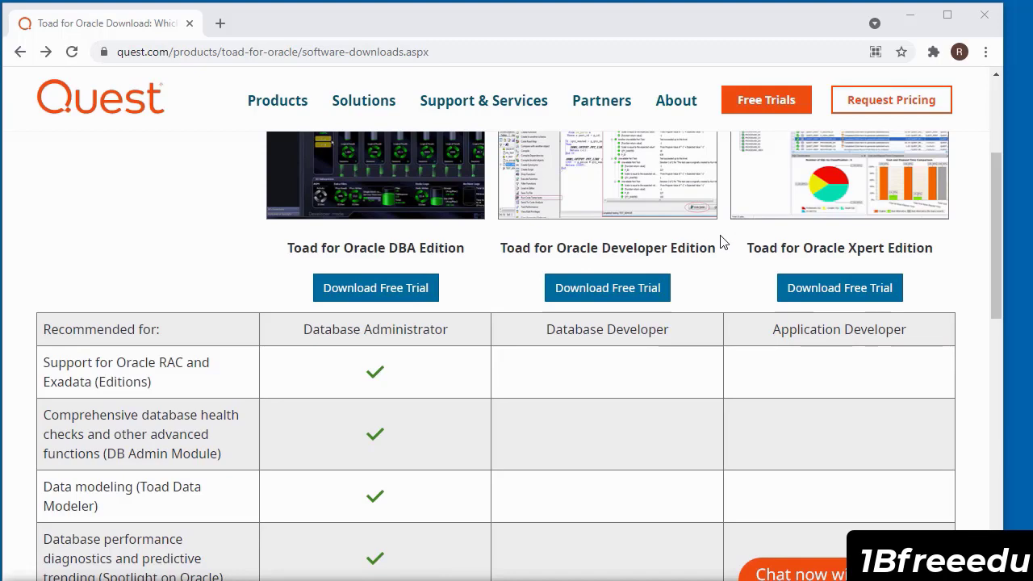
pyautogui.scroll(1, 722, 242)
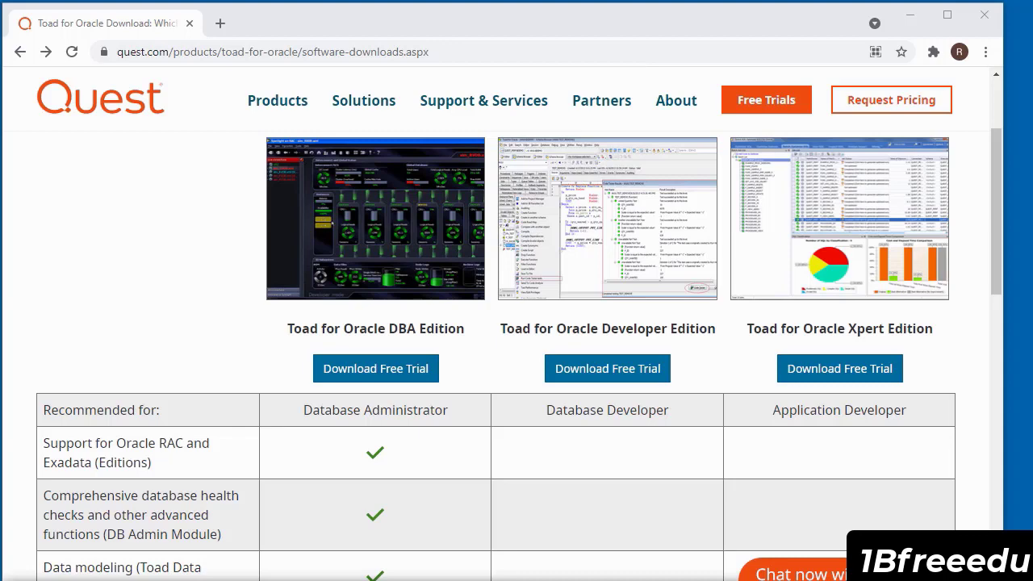
pyautogui.scroll(-1, 517, 355)
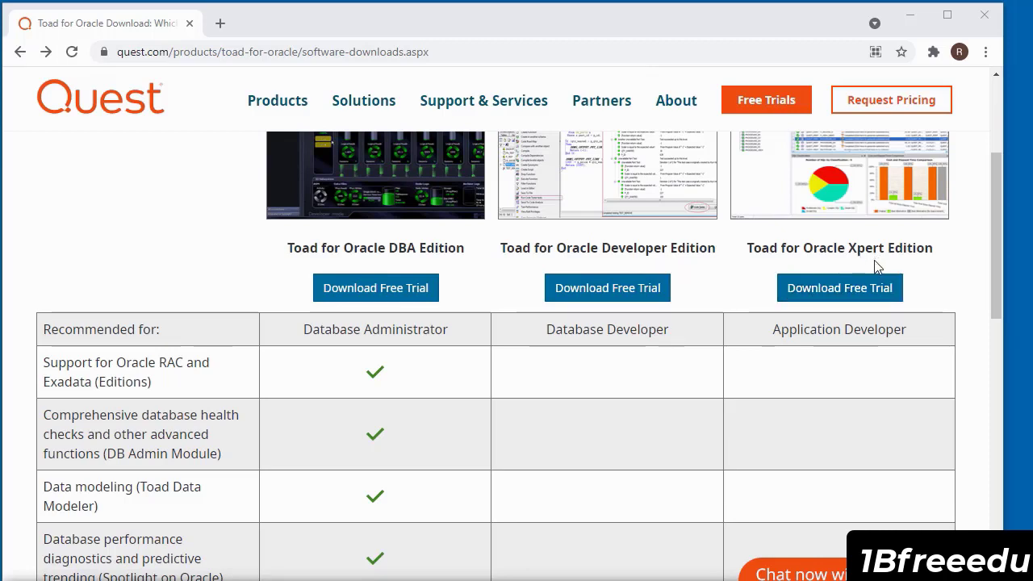
pyautogui.scroll(-1, 876, 264)
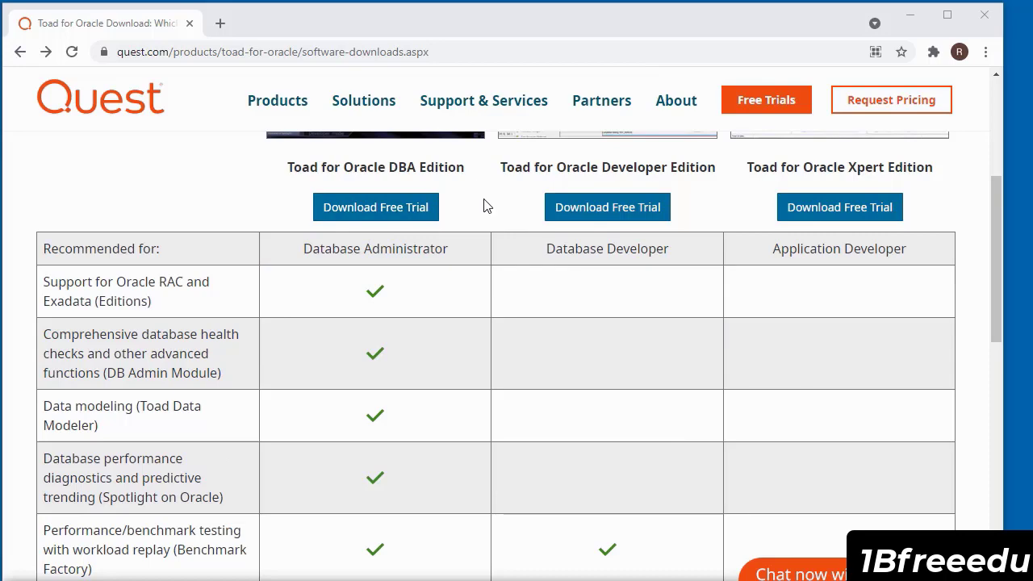
pyautogui.scroll(1, 484, 206)
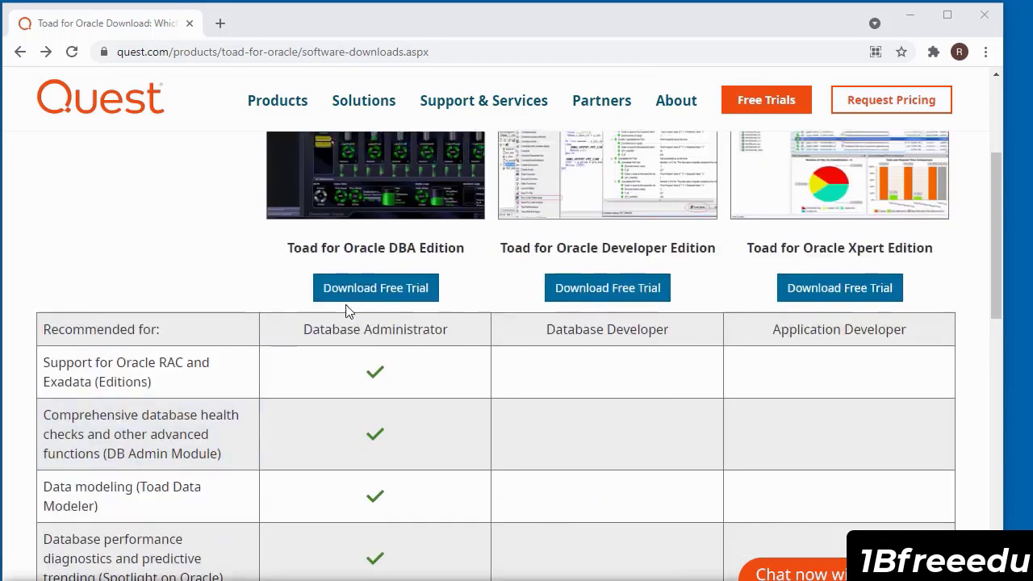
pyautogui.click(395, 297)
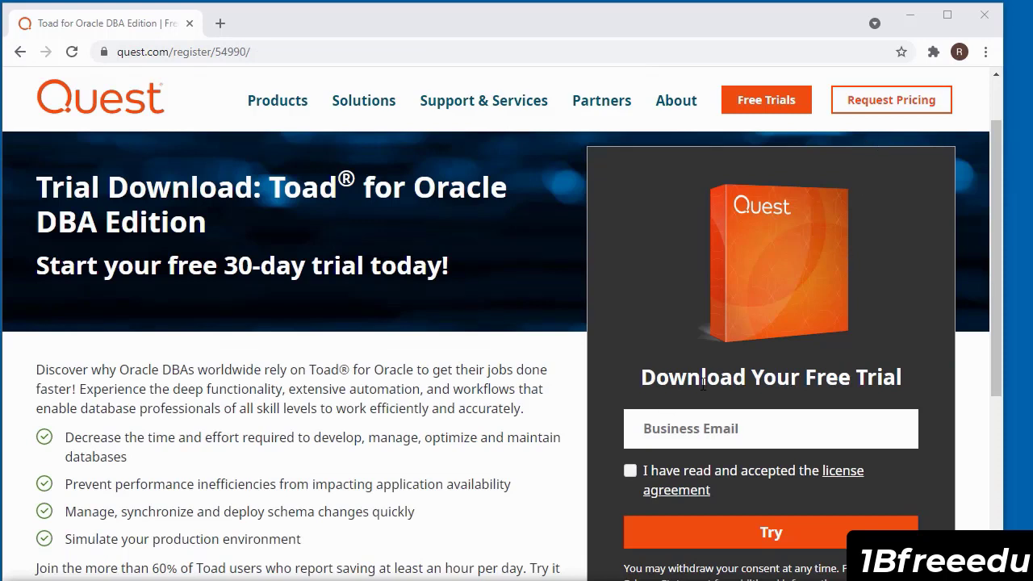
# - Submit the trial registration form with the business e-mail and contact details, and download Toad for Oracle 2020 – 64-bit Trial, version 14.1
pyautogui.click(715, 436)
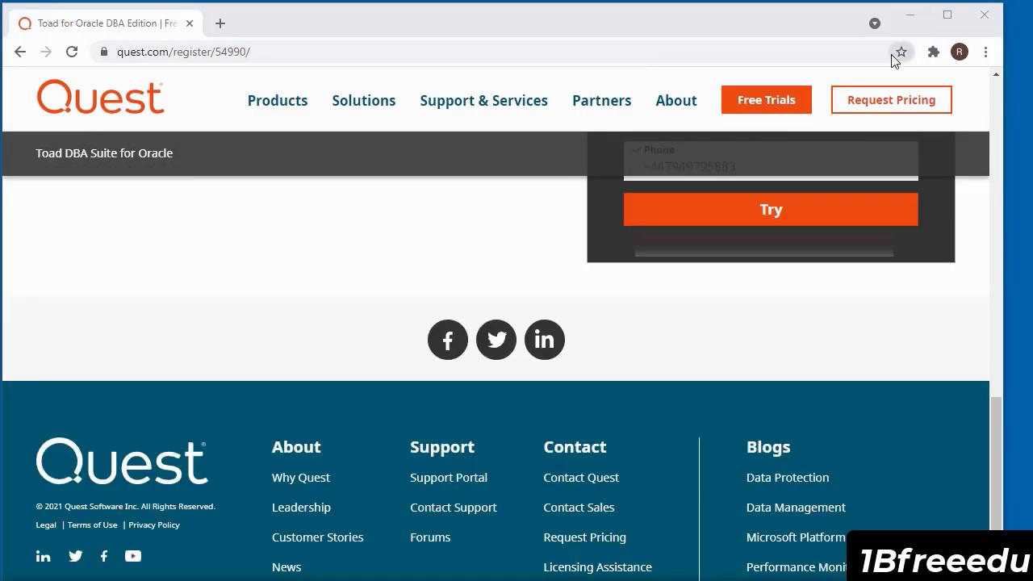
pyautogui.click(787, 216)
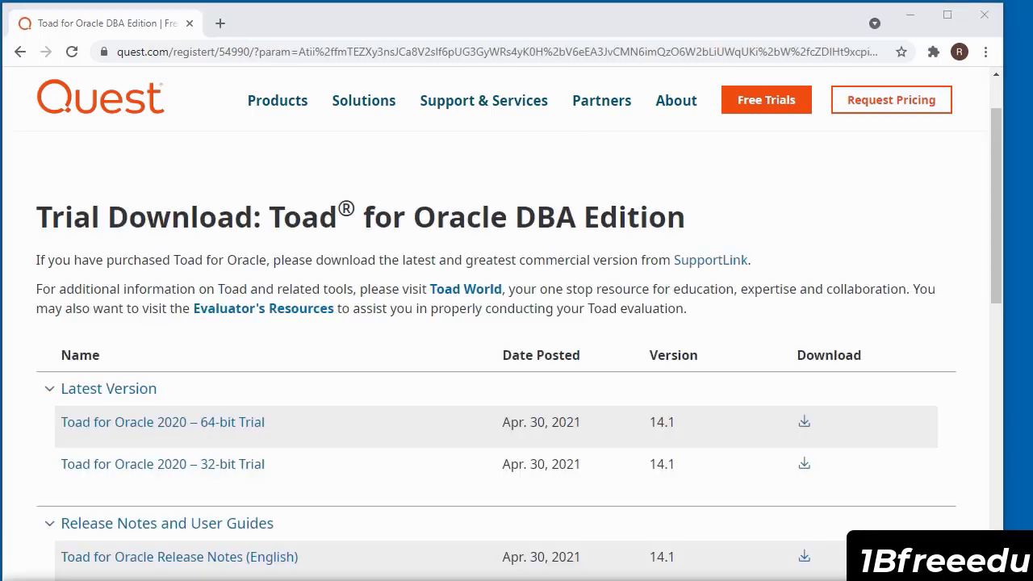
pyautogui.scroll(-1, 807, 113)
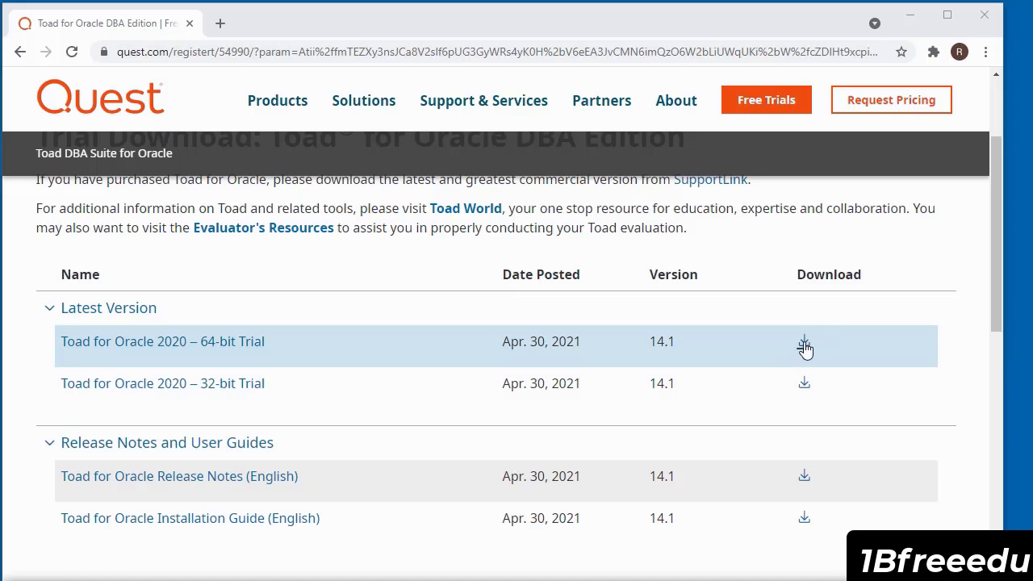
pyautogui.click(805, 346)
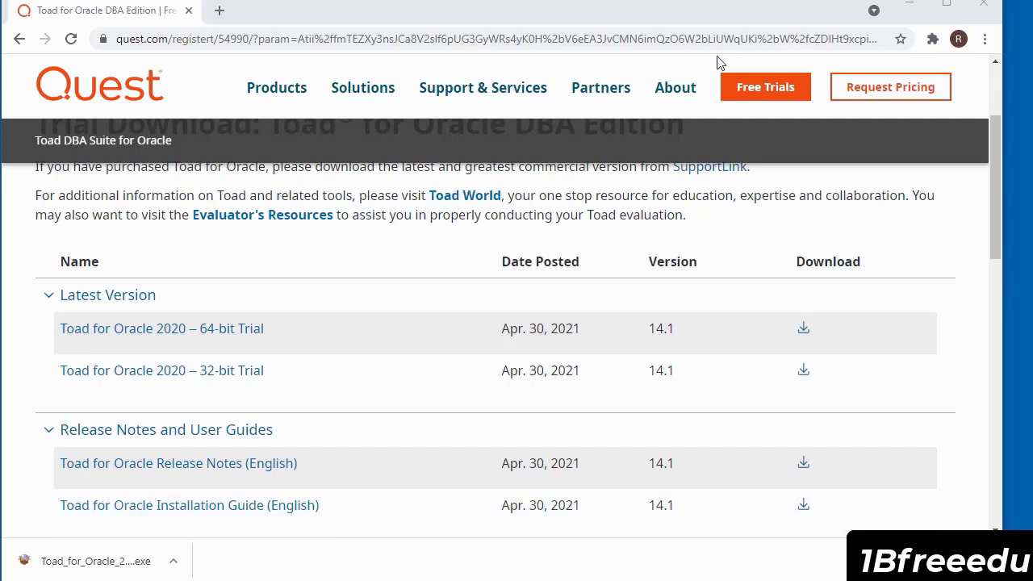
# - Run the downloaded Toad for Oracle installer and accept the Software Transaction Agreement, continuing to Product Licensing
pyautogui.click(101, 567)
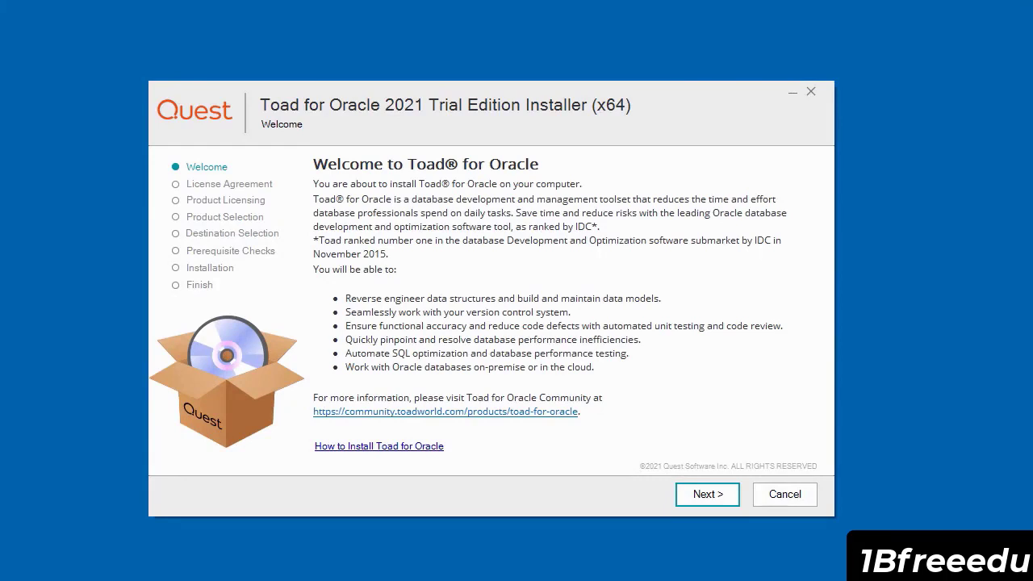
pyautogui.click(706, 494)
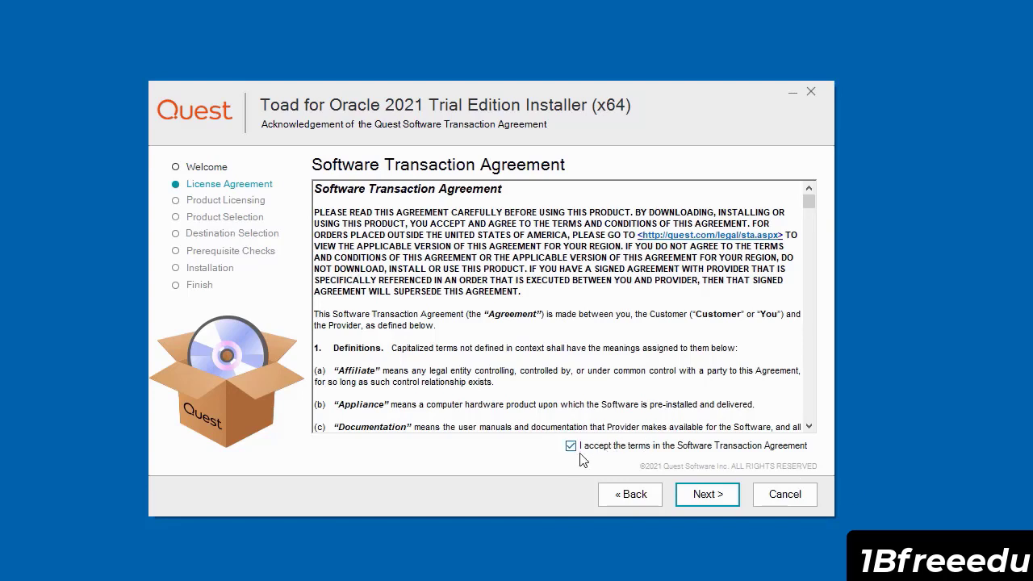
pyautogui.click(718, 498)
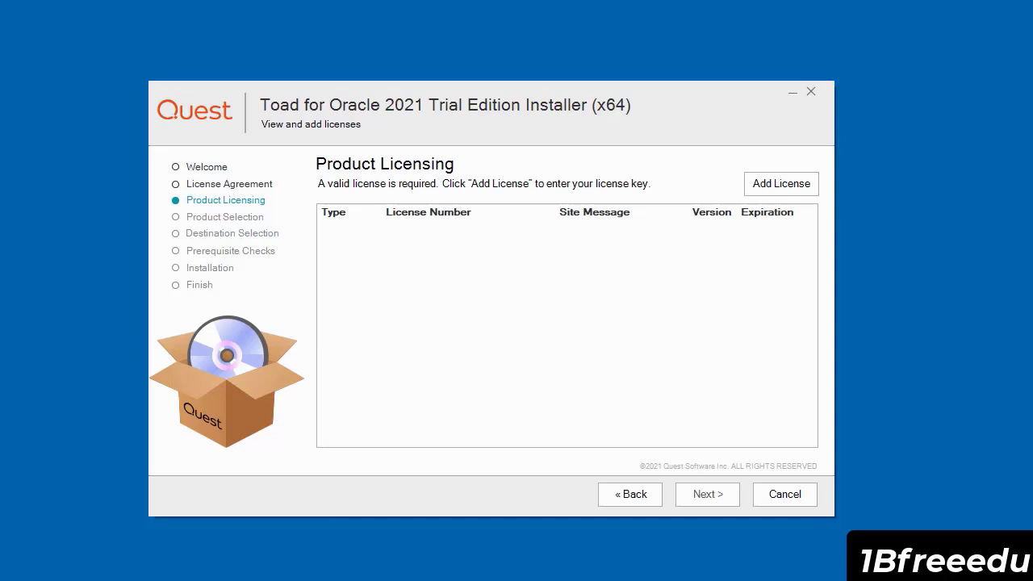
# - Switch to Gmail and copy the trial license key from Quest's Toad for Oracle DBA Edition e-mail
pyautogui.hotkey('alt', 'Tab')
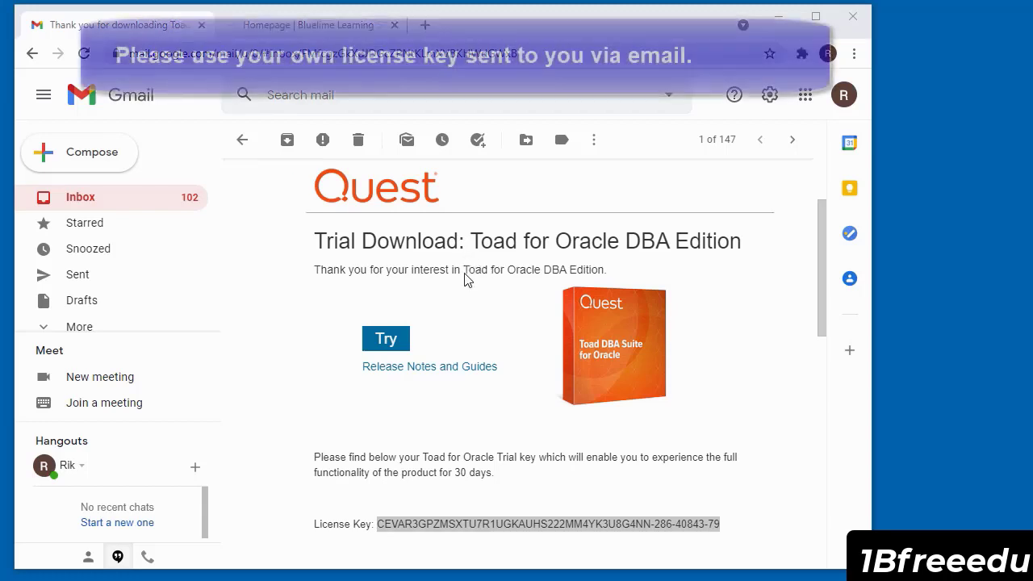
pyautogui.scroll(-2, 464, 279)
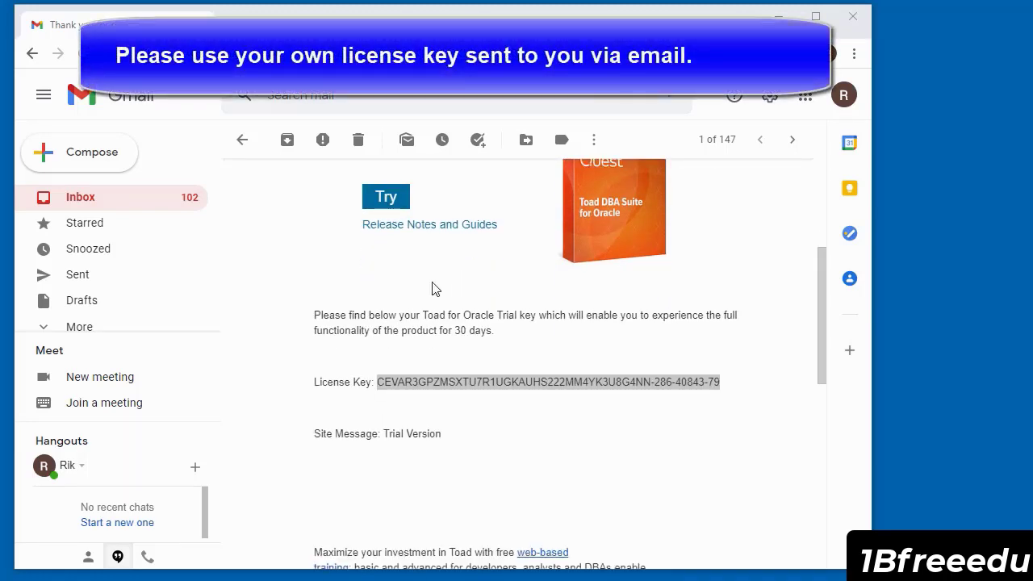
pyautogui.click(394, 395)
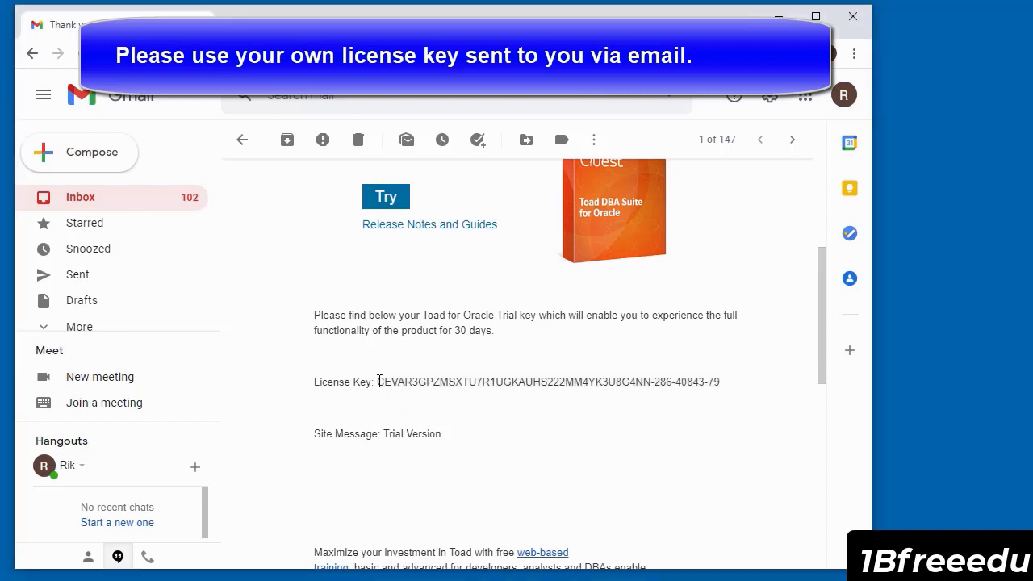
pyautogui.moveTo(380, 381); pyautogui.dragTo(732, 382)
pyautogui.hotkey('ctrl', 'c')
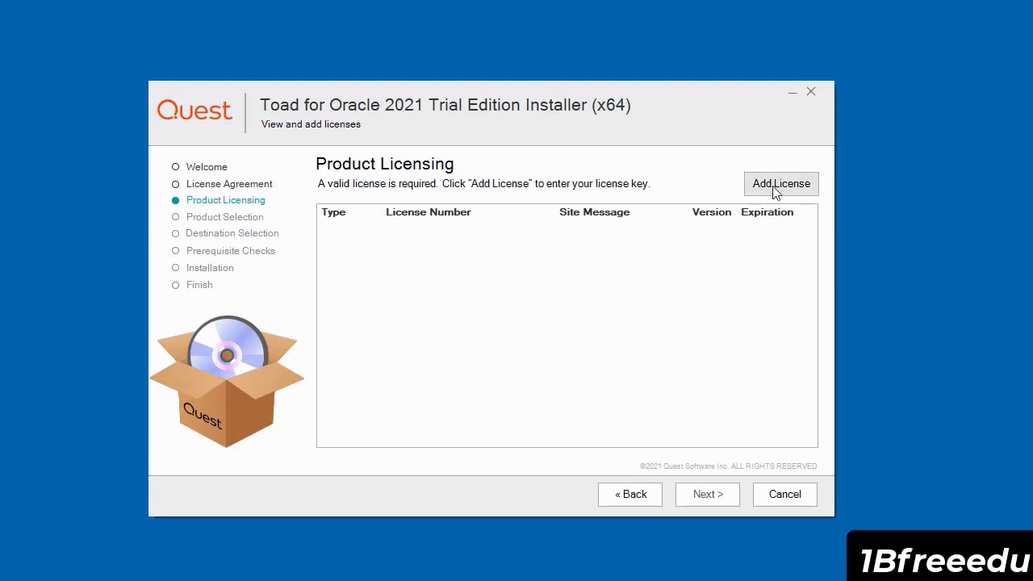
# - Start adding a license in the Toad installer and paste the copied license key into its License Key field
pyautogui.click(775, 192)
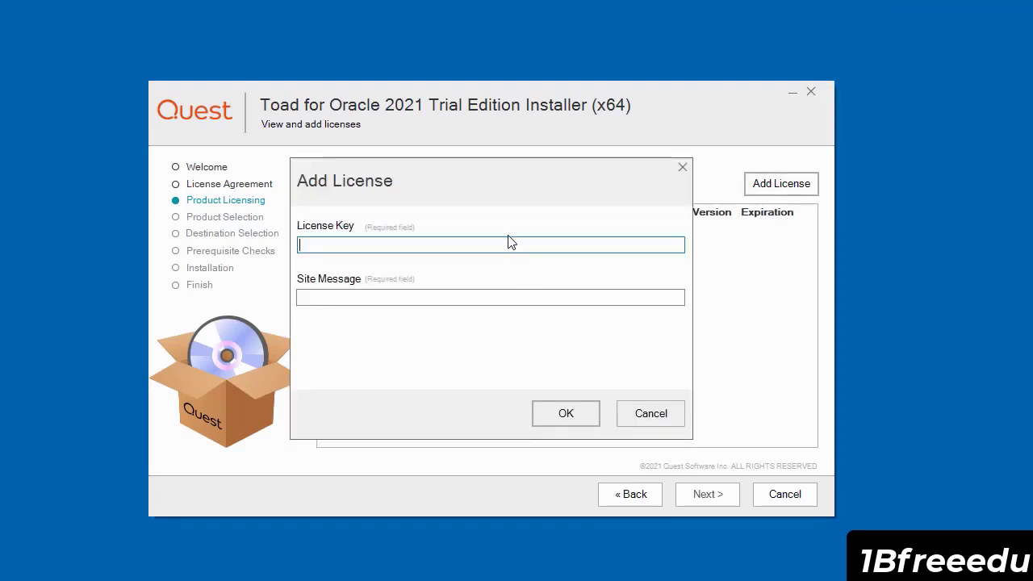
pyautogui.rightClick(525, 245)
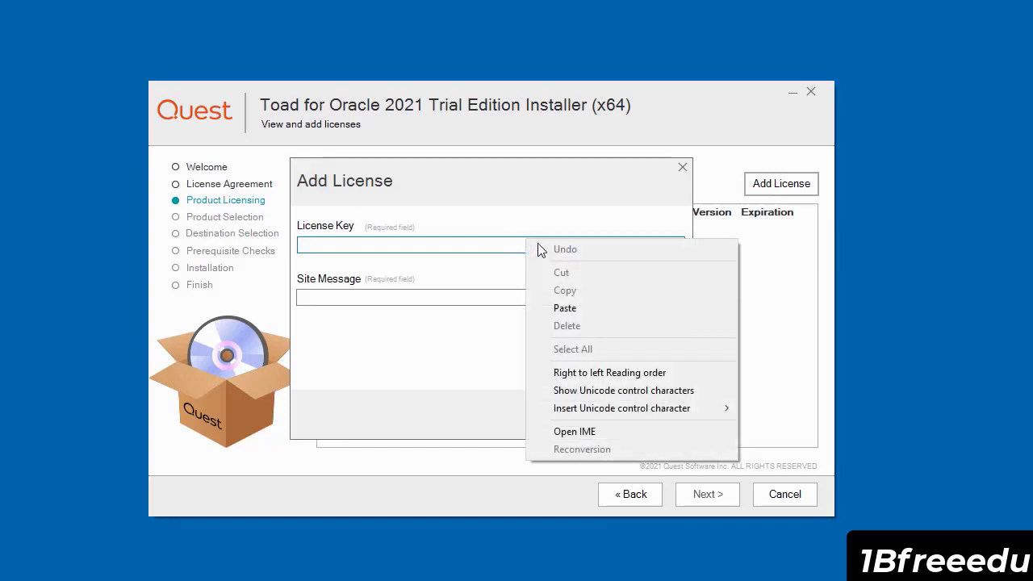
pyautogui.click(562, 310)
# - Switch to Gmail and copy the site message text "Trial Version" from Quest's trial license e-mail
pyautogui.click(318, 299)
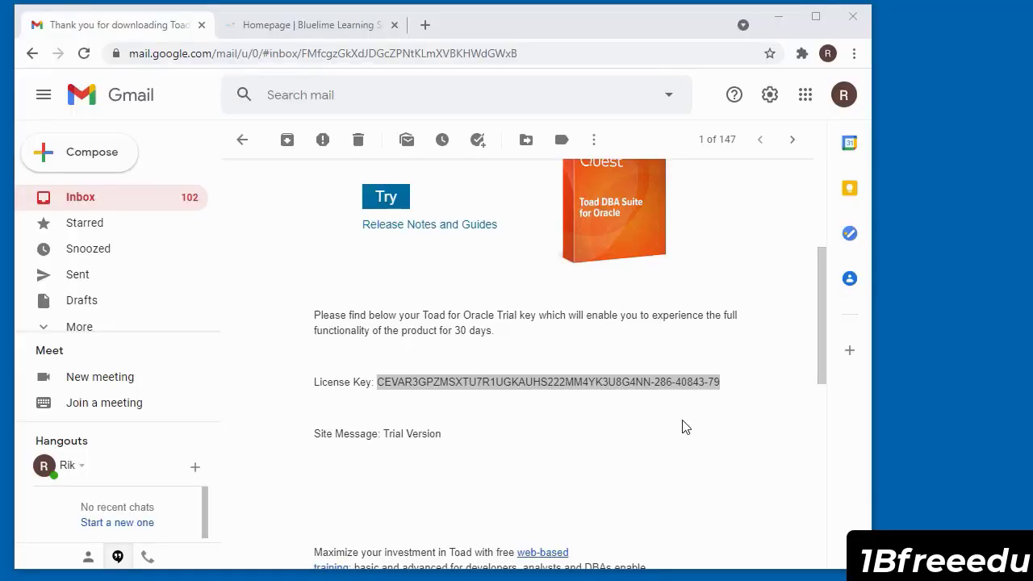
pyautogui.click(682, 427)
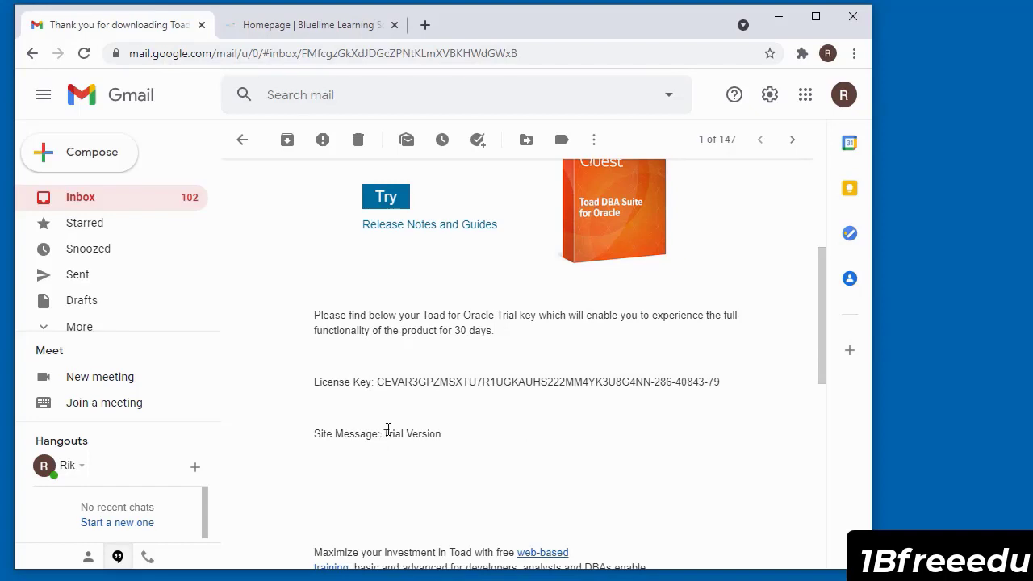
pyautogui.moveTo(385, 436); pyautogui.dragTo(461, 450)
pyautogui.hotkey('ctrl', 'c')
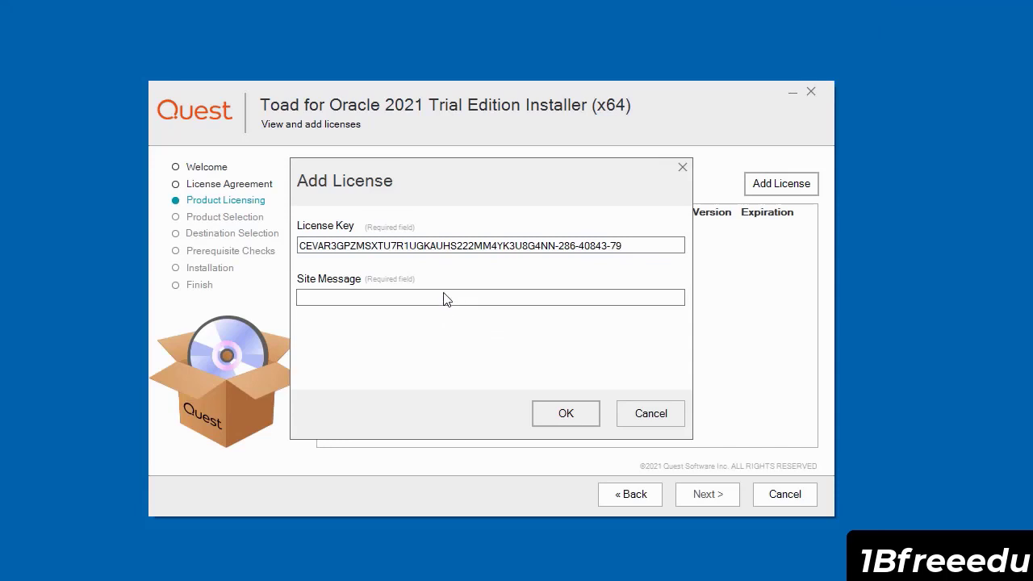
# - Paste "Trial Version" as the Site Message in the Toad installer's license form and add the license
pyautogui.click(445, 299)
pyautogui.rightClick(445, 299)
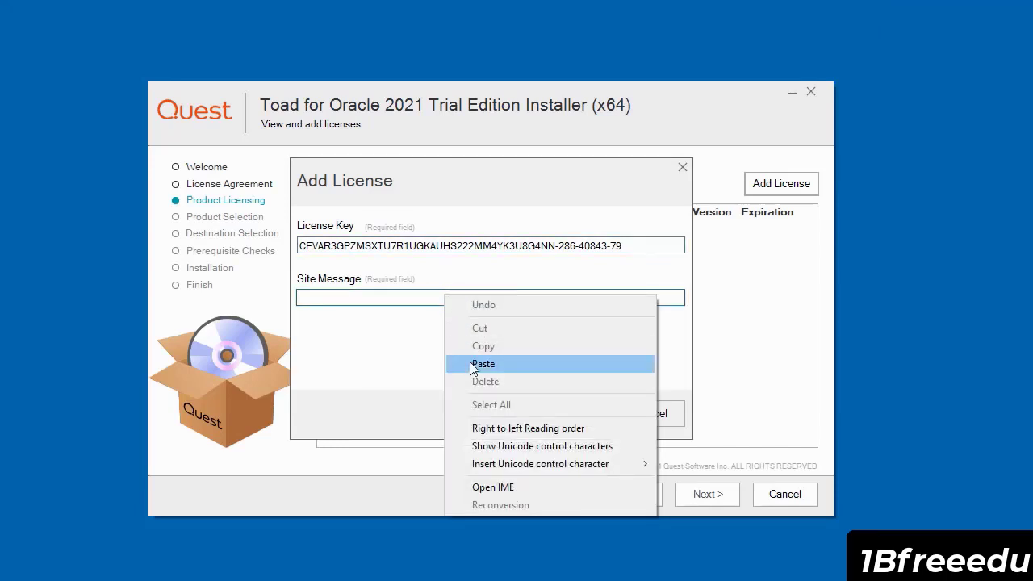
pyautogui.click(483, 364)
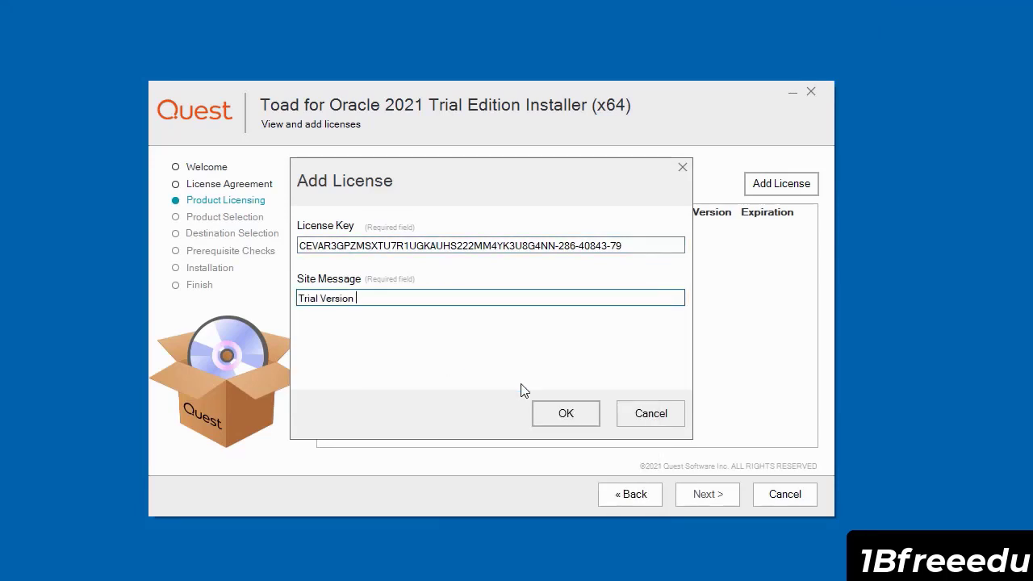
pyautogui.click(567, 413)
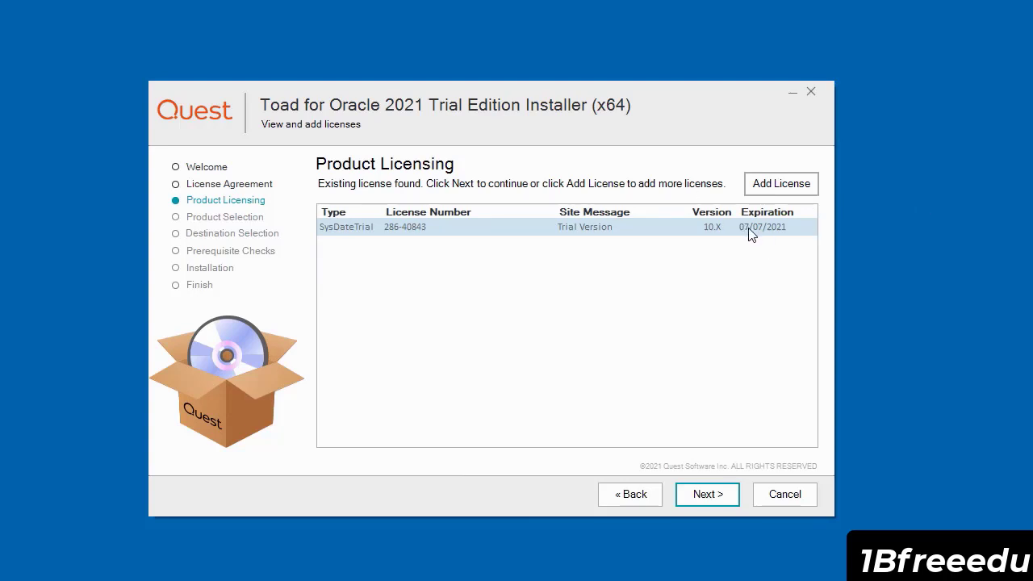
# - Continue to product selection, deselect Spotlight, SQL Optimizer, Benchmark Factory and Toad Data Modeler, and proceed with only Toad for Oracle 64-bit Trial
pyautogui.click(721, 494)
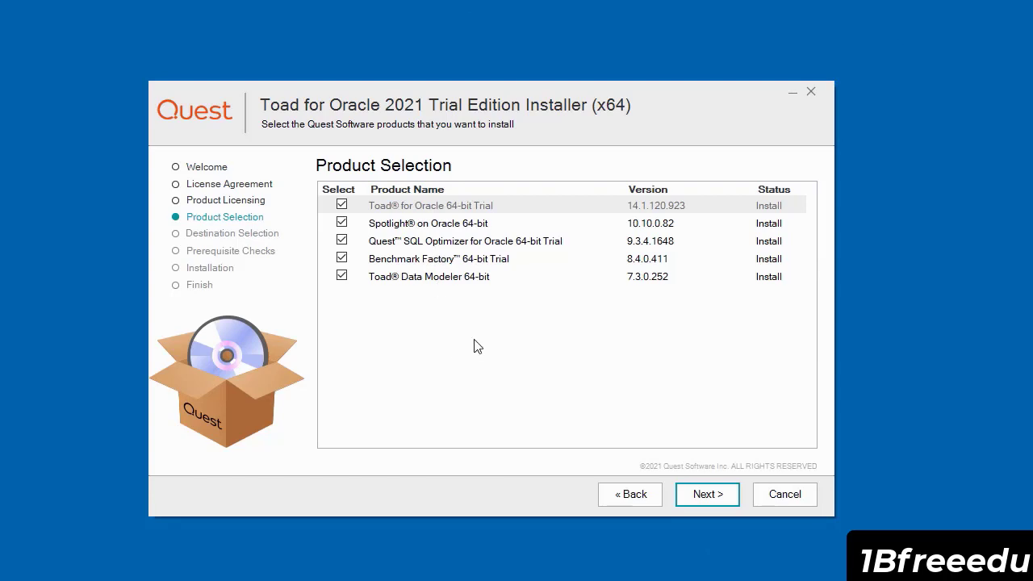
pyautogui.click(342, 222)
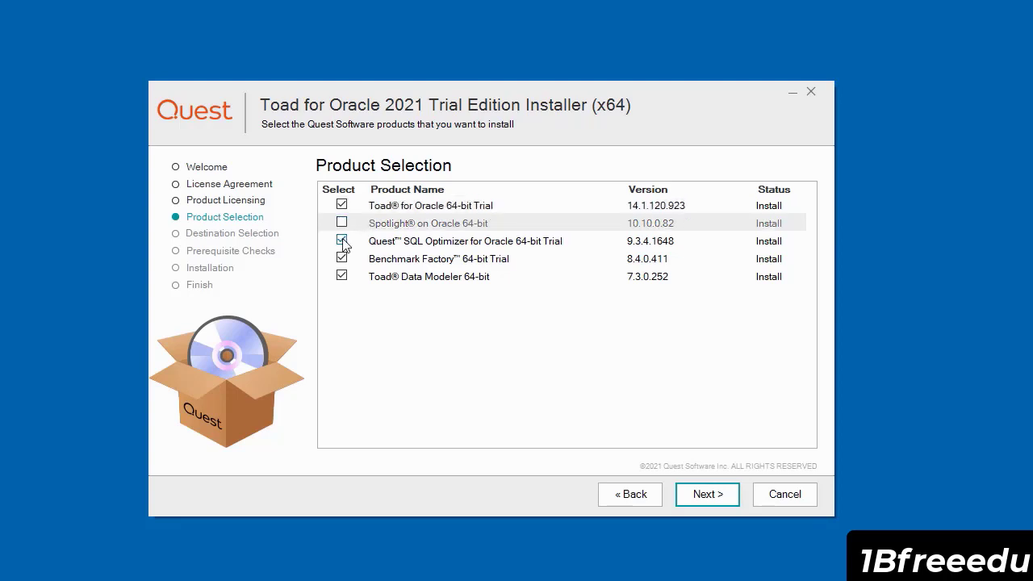
pyautogui.click(342, 241)
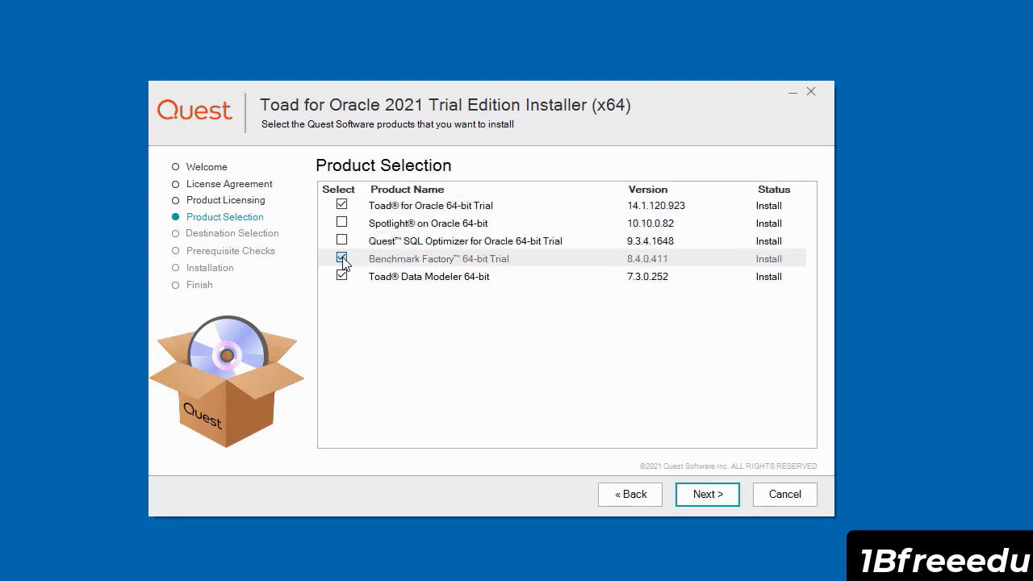
pyautogui.click(341, 259)
pyautogui.click(342, 276)
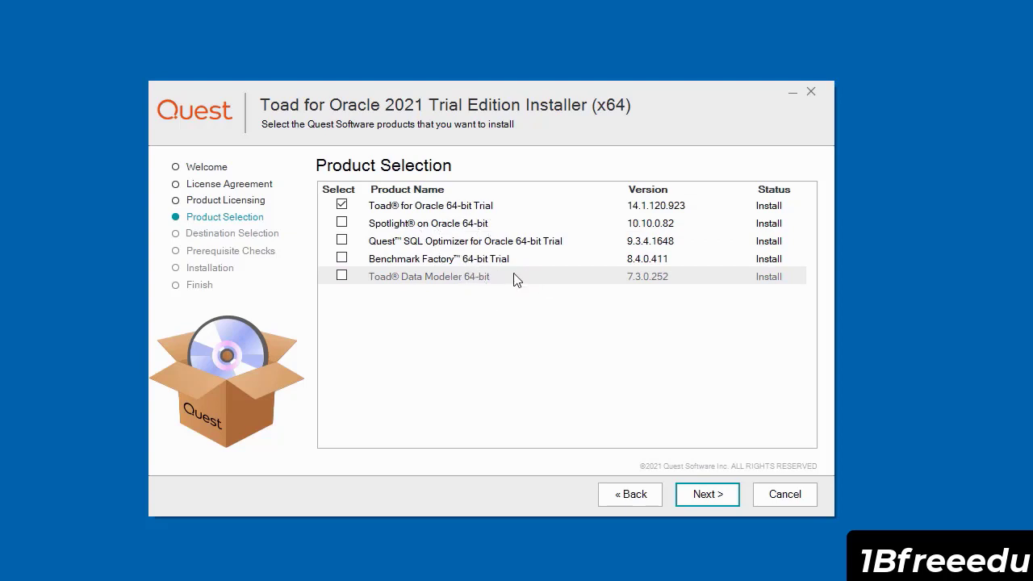
pyautogui.click(710, 499)
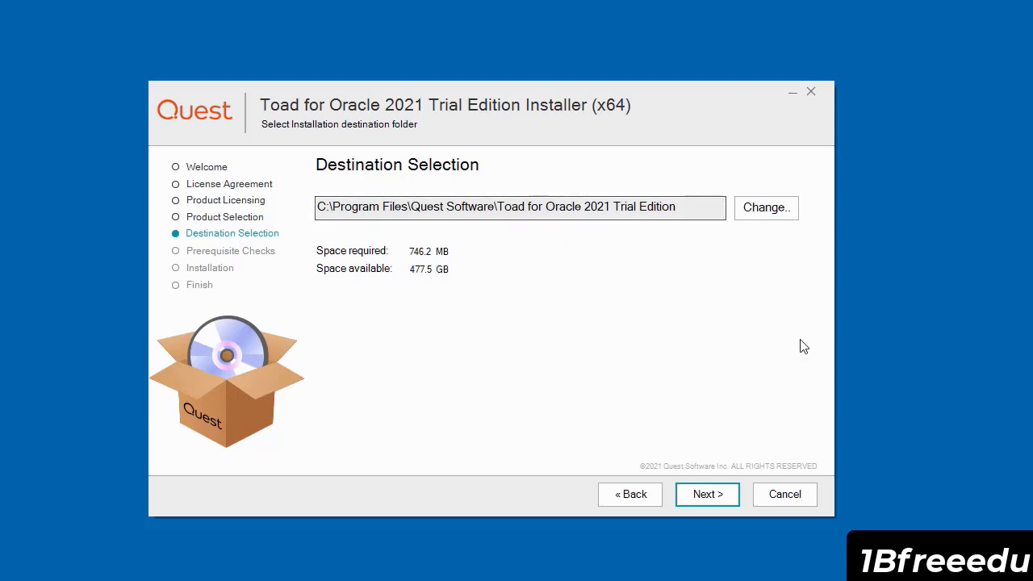
# - Accept the default destination folder, rerun the prerequisite checks and ignore all reported issues
pyautogui.click(709, 498)
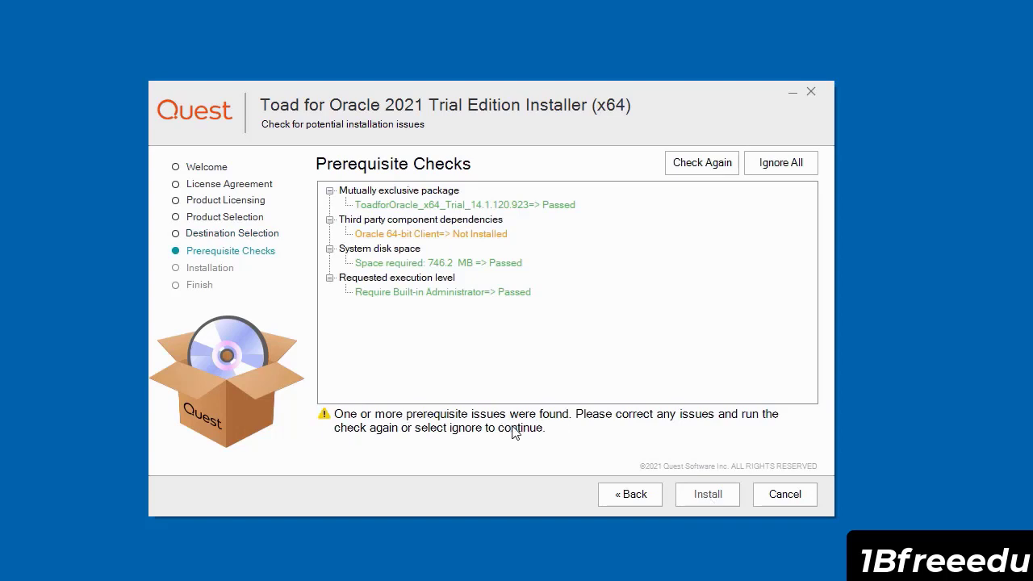
pyautogui.click(700, 168)
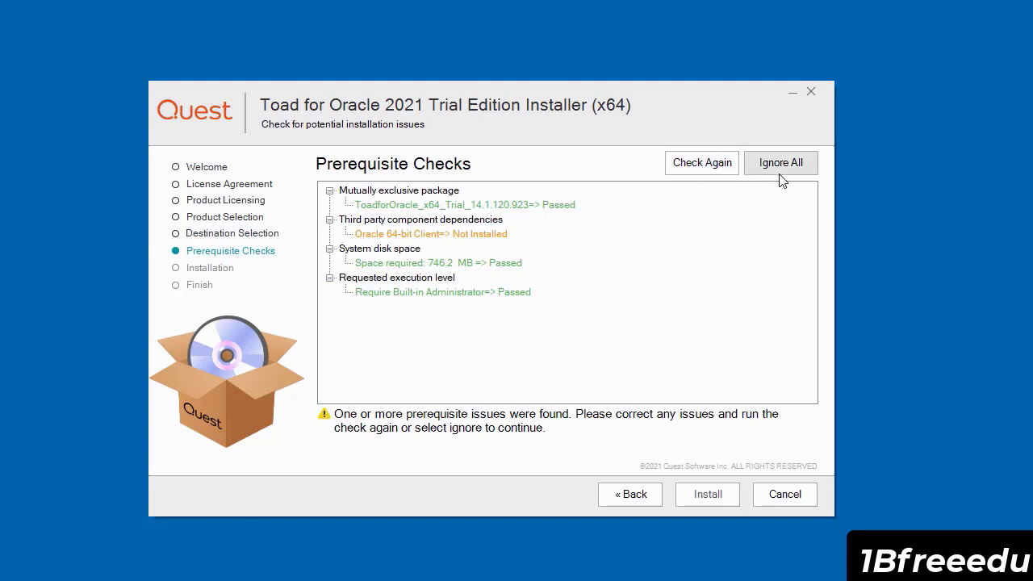
pyautogui.click(712, 174)
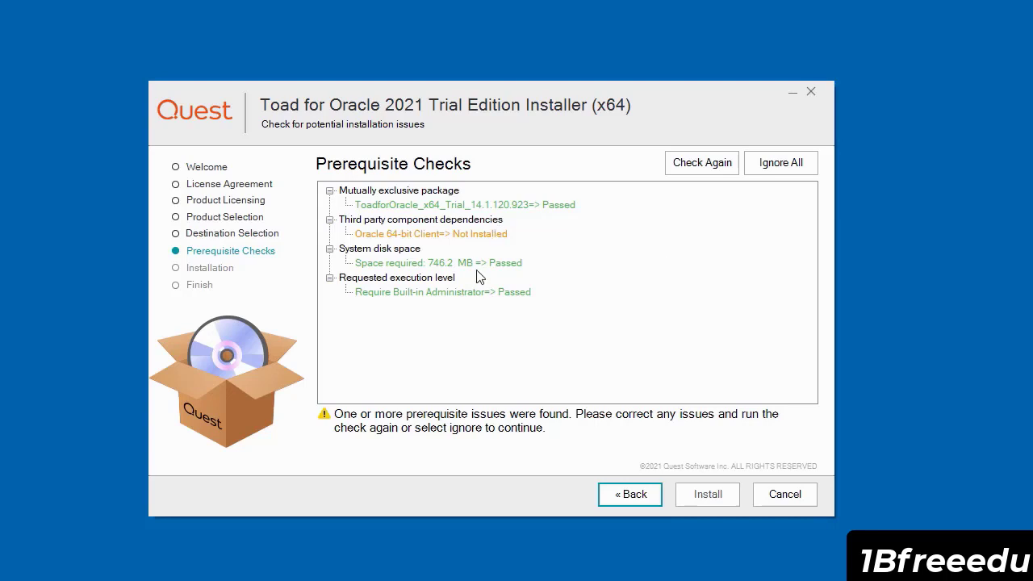
pyautogui.click(765, 171)
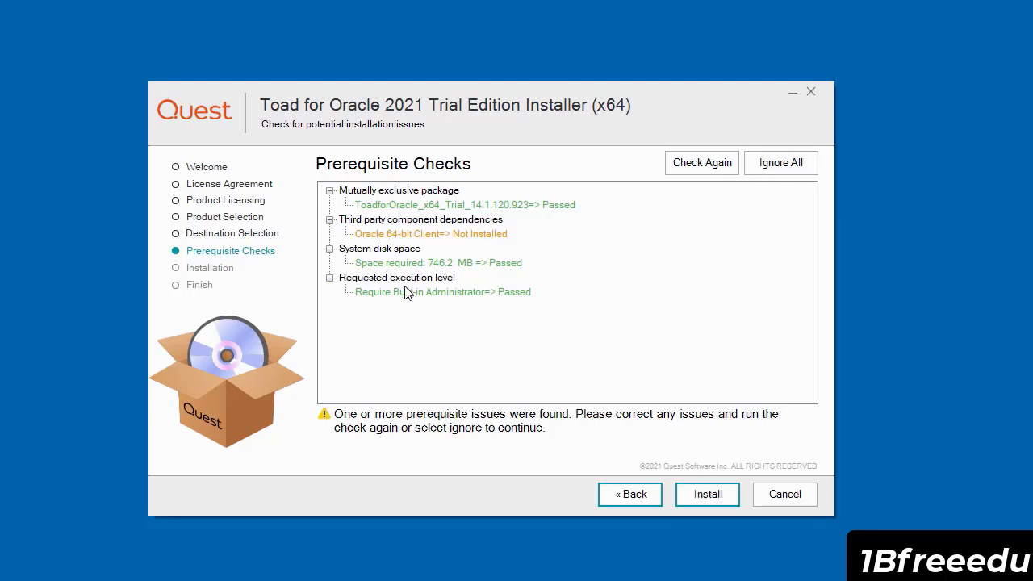
pyautogui.click(778, 167)
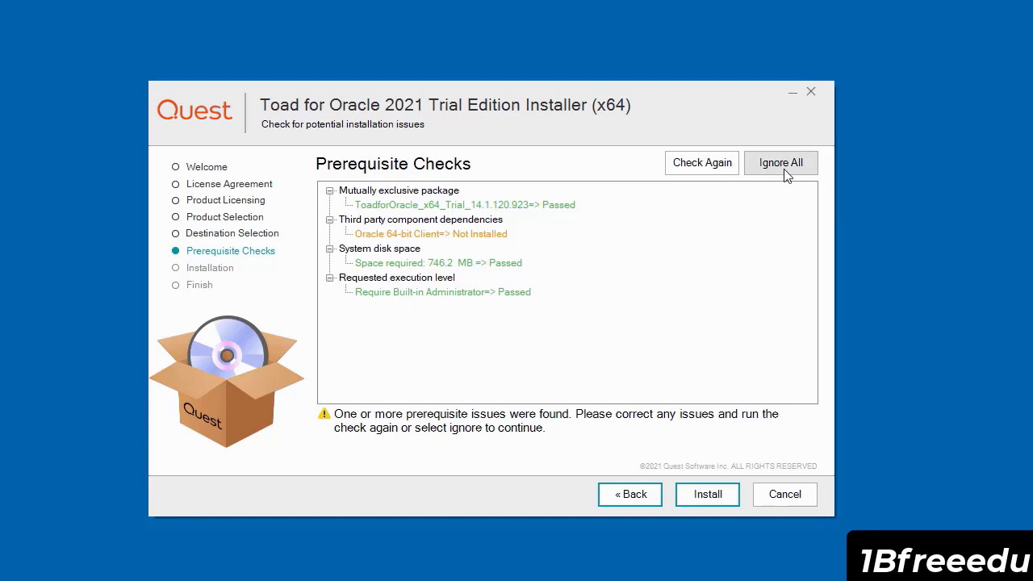
# - Install Toad for Oracle, finish the installer and move its shortcut toward the middle of the desktop
pyautogui.click(718, 502)
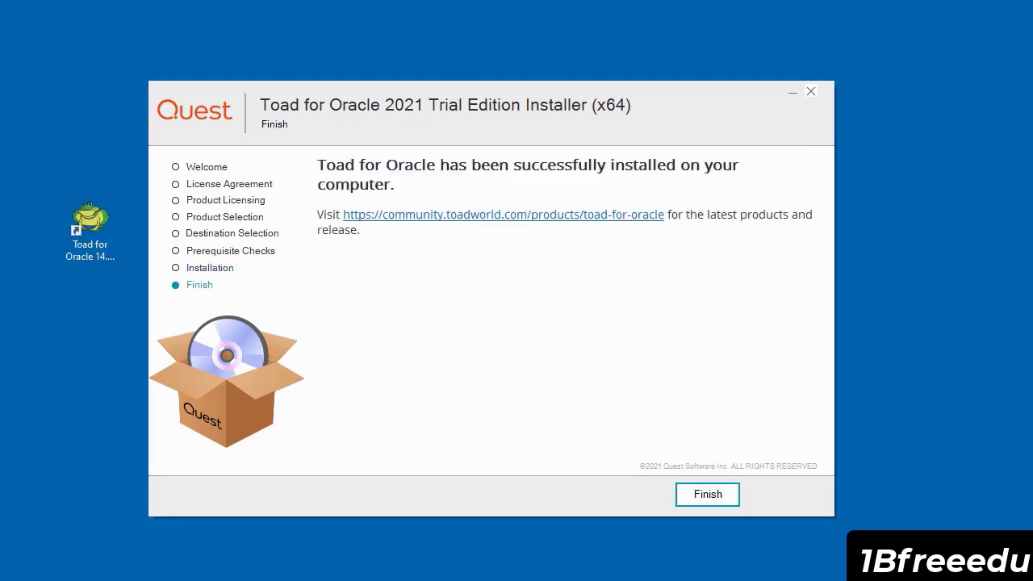
pyautogui.click(708, 495)
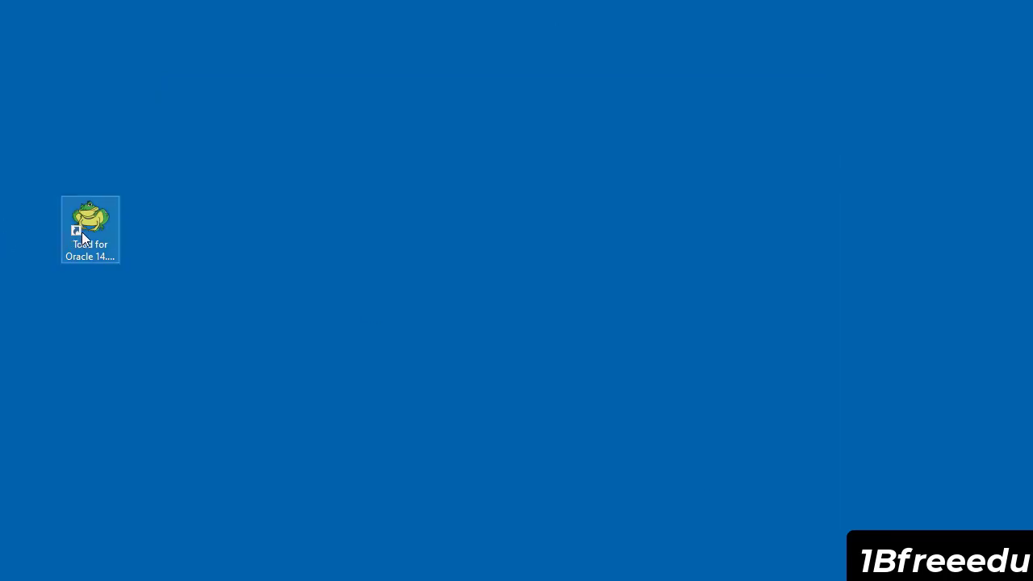
pyautogui.moveTo(82, 232); pyautogui.dragTo(450, 165)
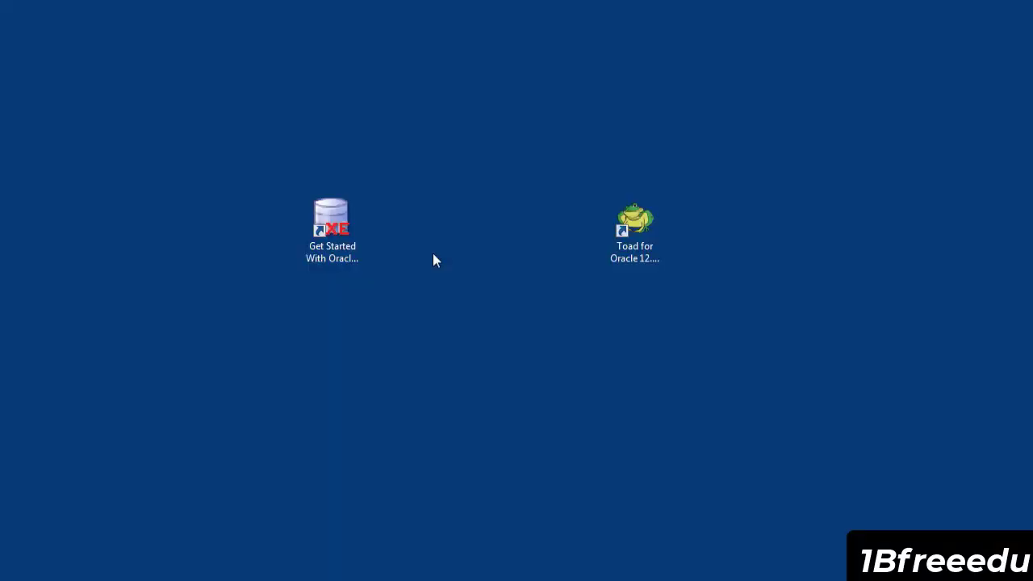
# - Launch Toad for Oracle 12.10 Trial as administrator, close the license overview and permanently dismiss the SQL Tuning module notice
pyautogui.click(656, 218)
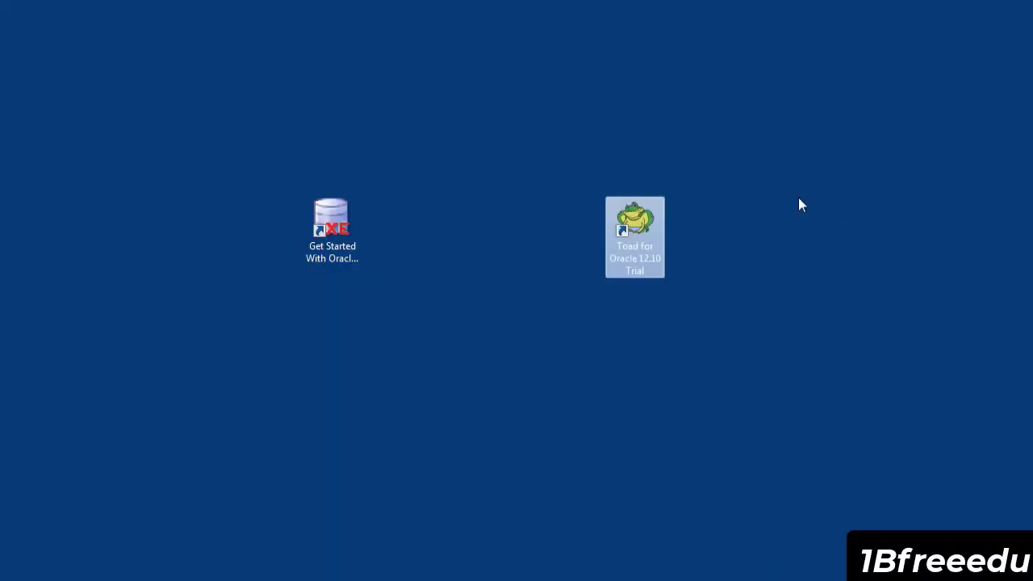
pyautogui.rightClick(644, 232)
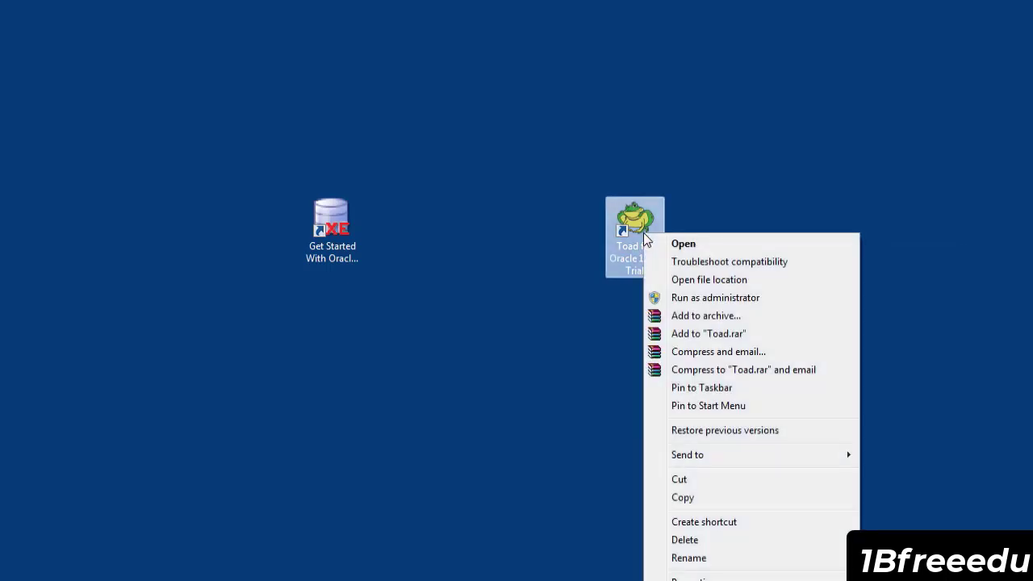
pyautogui.click(710, 299)
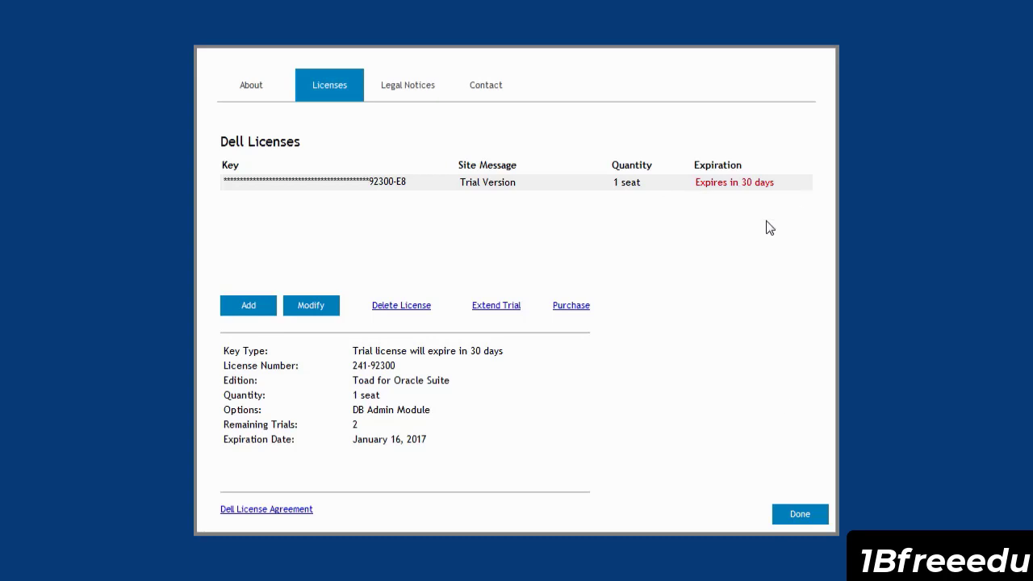
pyautogui.click(805, 519)
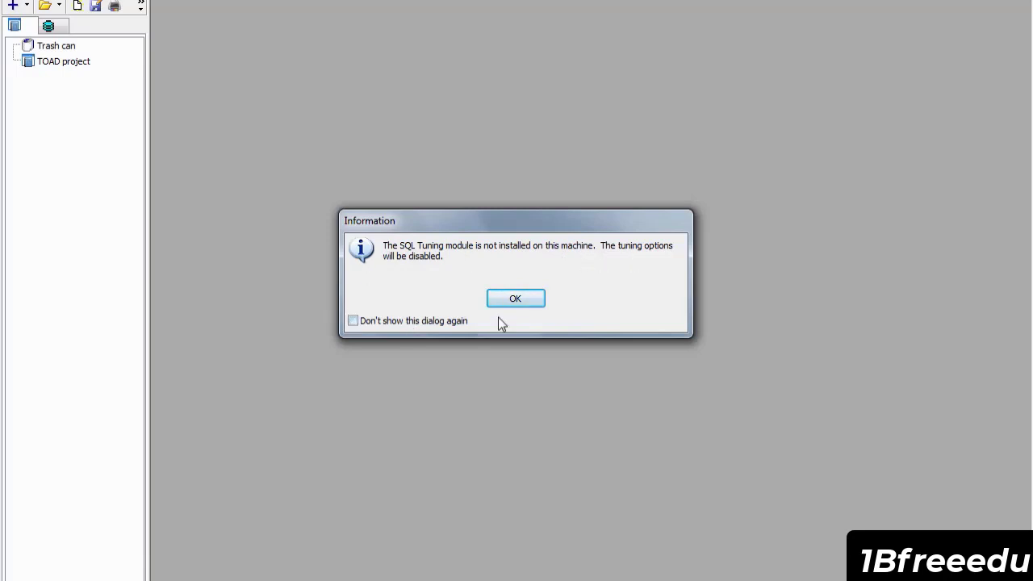
pyautogui.click(353, 320)
pyautogui.click(517, 298)
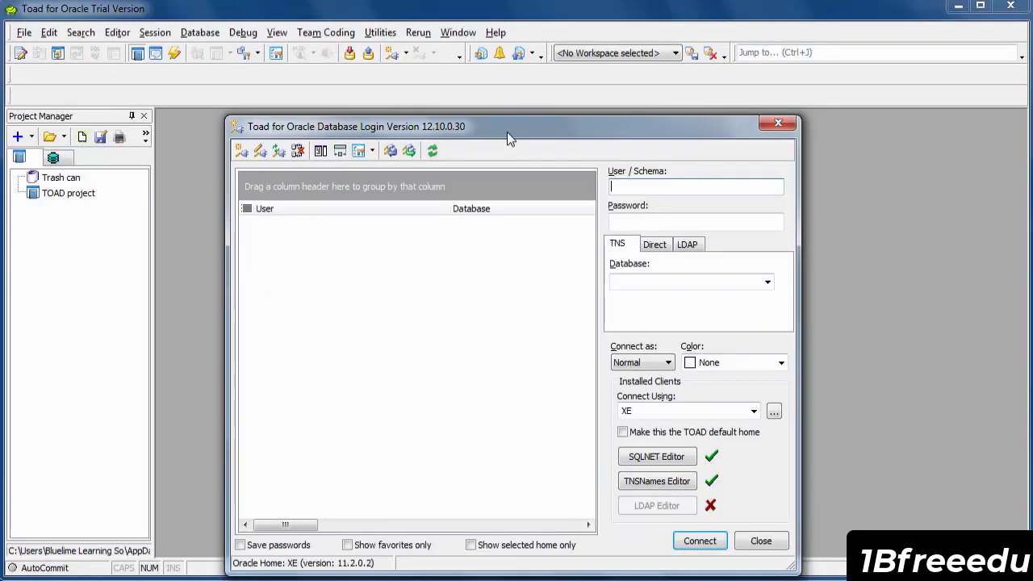
# - In the Database Login window, enter hr as the user/schema and fill in the account password
pyautogui.moveTo(570, 129); pyautogui.dragTo(595, 75)
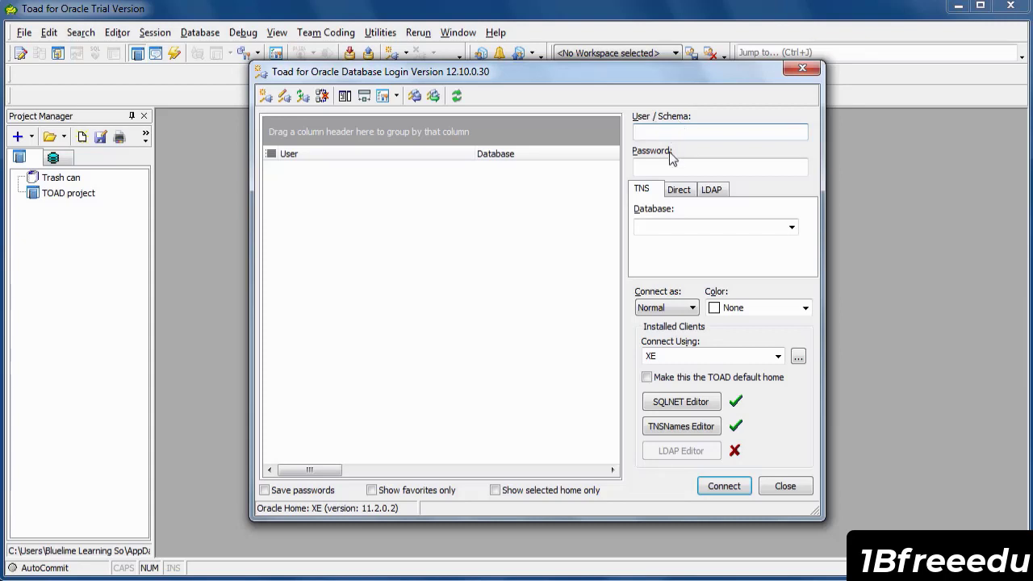
pyautogui.write('hr')
pyautogui.click(681, 167)
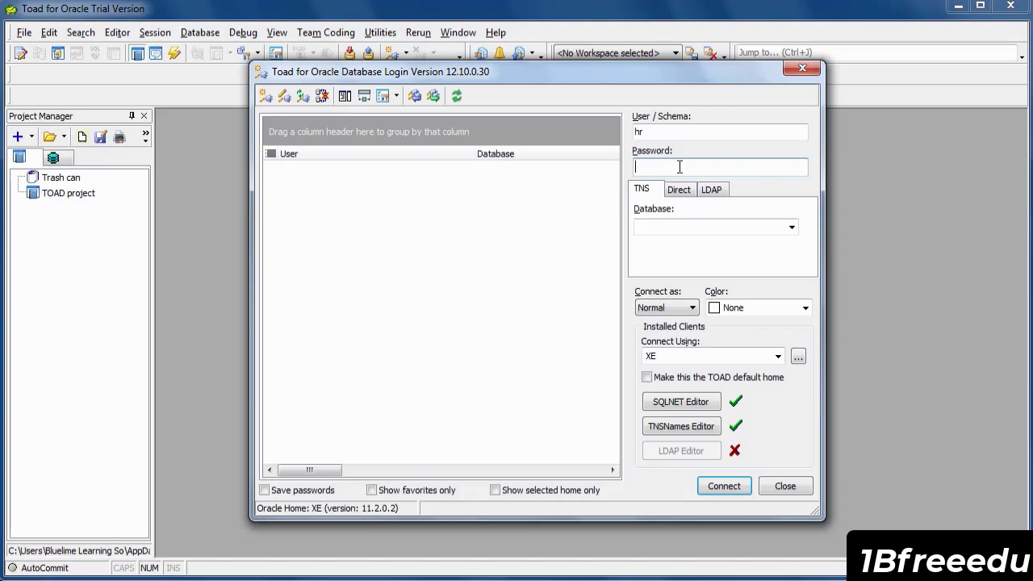
pyautogui.write('hr')
# - Choose a direct connection and set its host to 127.0.0.1 and port to 1521
pyautogui.click(681, 194)
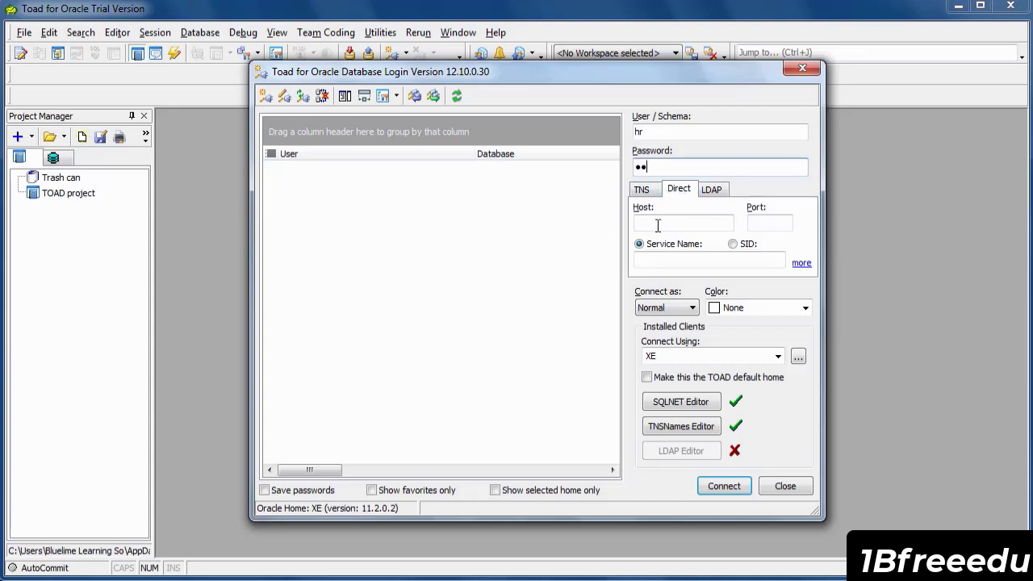
pyautogui.click(661, 222)
pyautogui.click(661, 222)
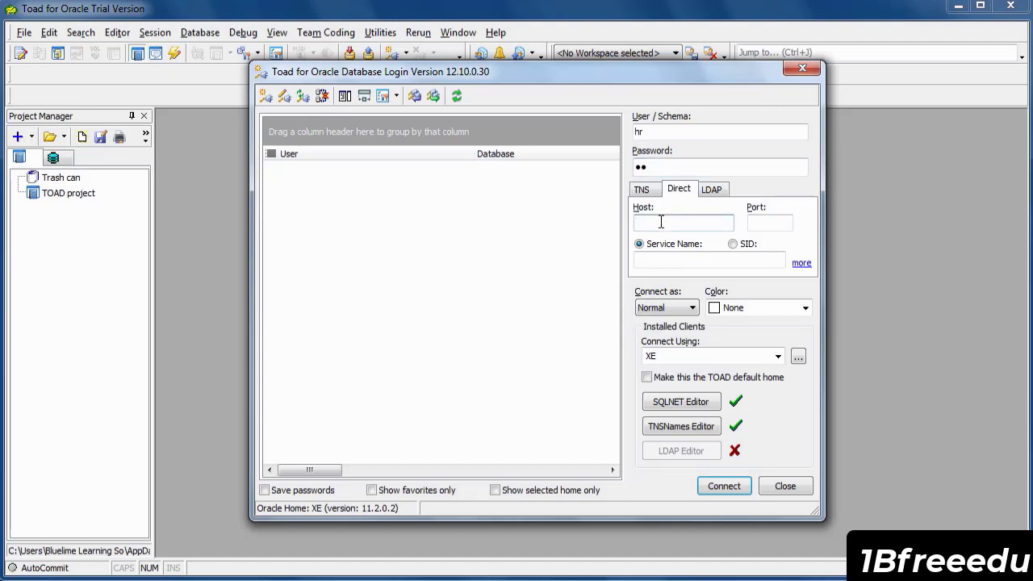
pyautogui.write('127.0.0.1')
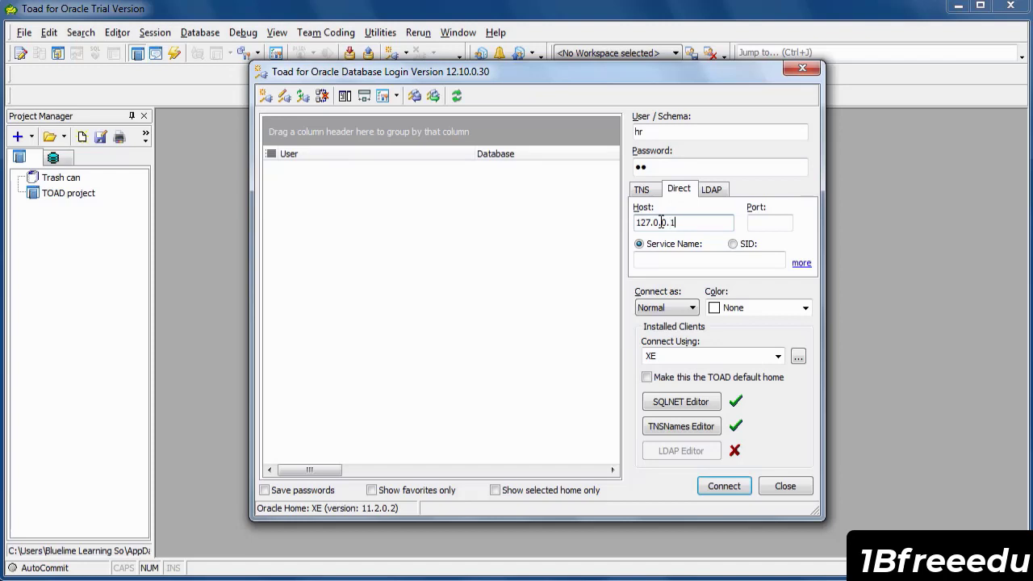
pyautogui.click(773, 222)
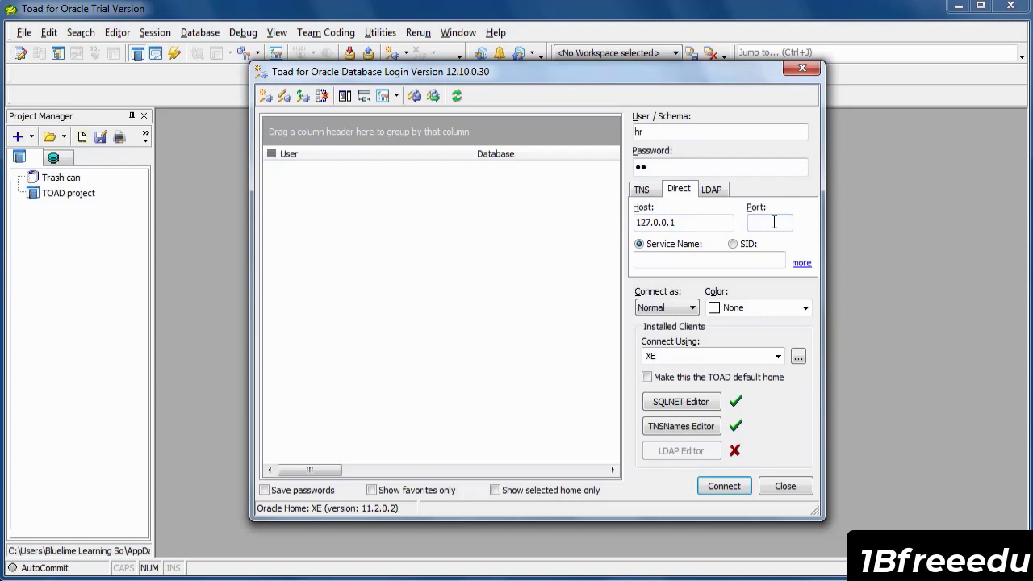
pyautogui.write('1521')
# - Identify the database by SID instead of service name and enter XE in uppercase
pyautogui.click(732, 245)
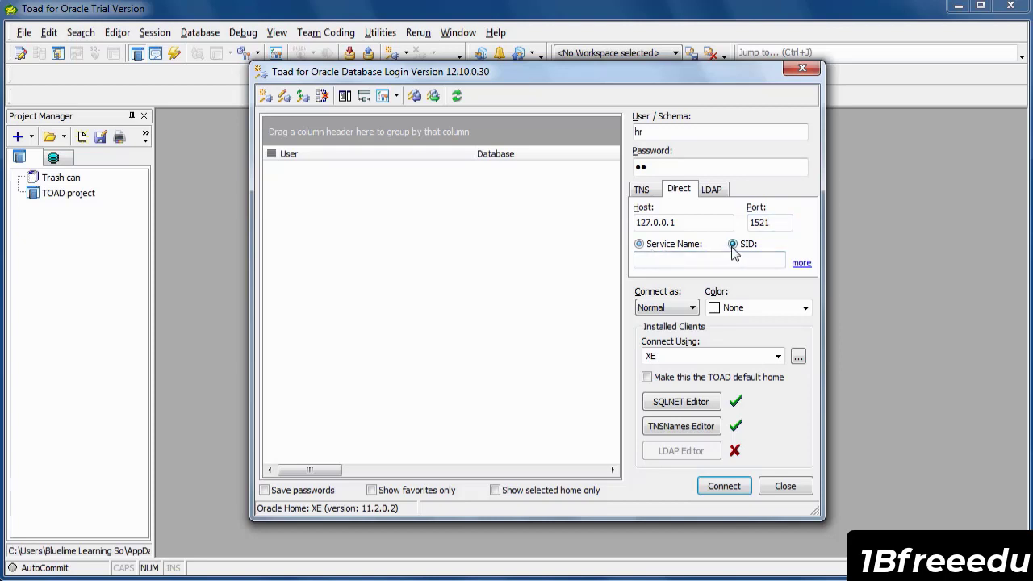
pyautogui.click(690, 263)
pyautogui.write('xe')
pyautogui.press('BackSpace')
pyautogui.press('BackSpace')
pyautogui.press('capslock')
pyautogui.write('XE')
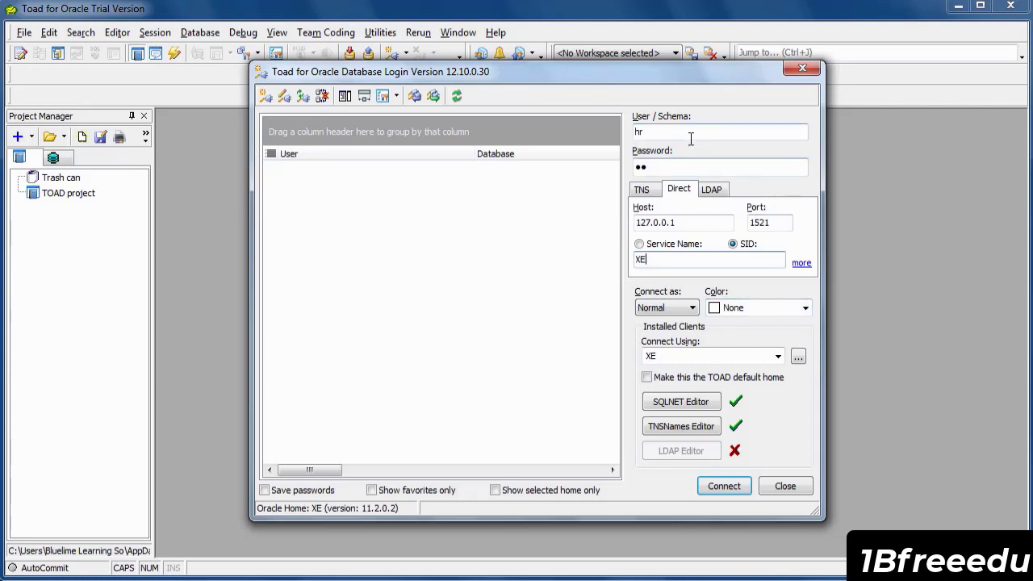
# - Set the connection color to Teal and connect to the database
pyautogui.click(639, 131)
pyautogui.click(805, 307)
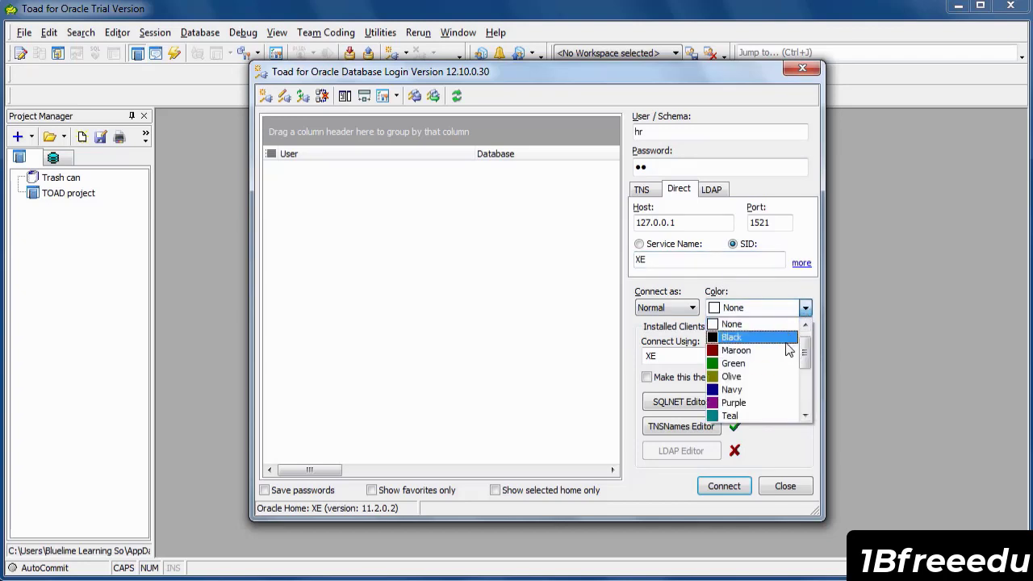
pyautogui.click(735, 415)
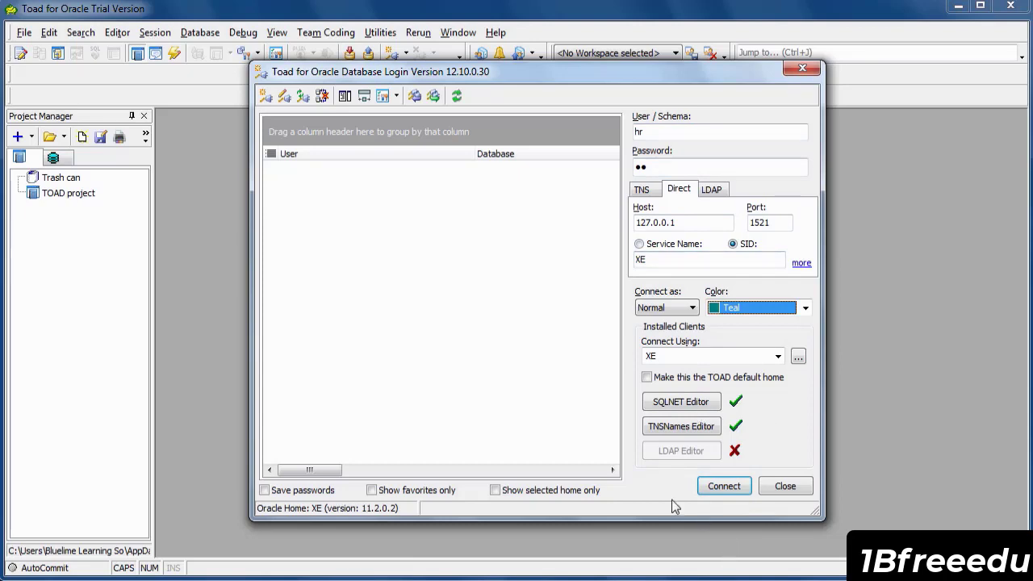
pyautogui.click(724, 486)
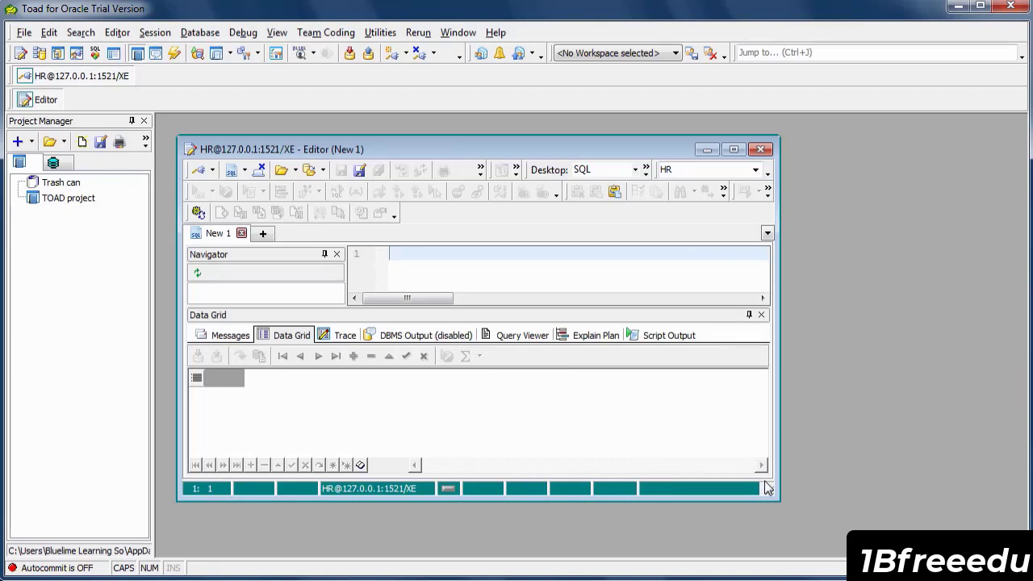
# - Enlarge the SQL Editor window on all sides until it nearly fills the workspace beside the Project Manager
pyautogui.moveTo(767, 488); pyautogui.dragTo(795, 296)
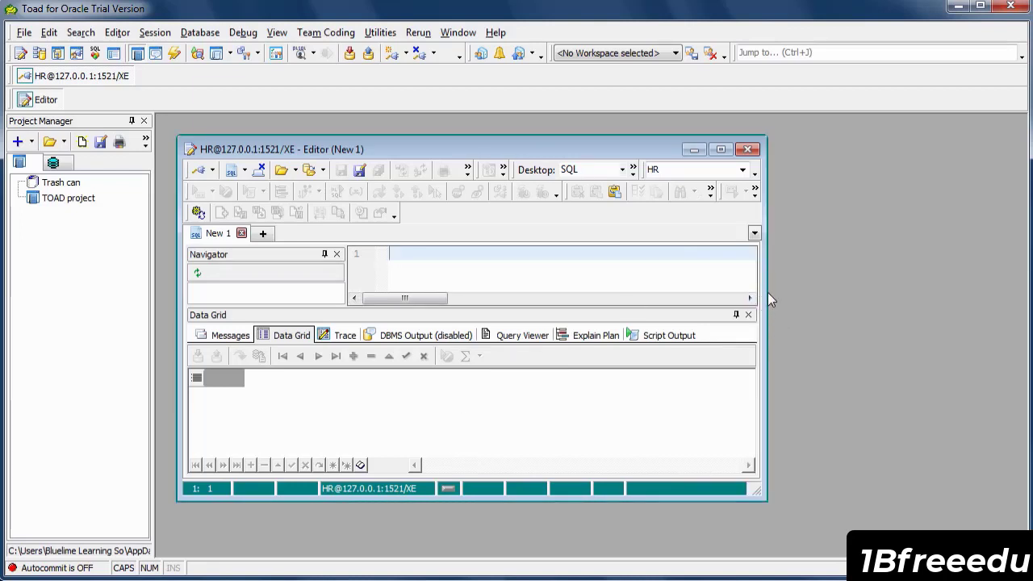
pyautogui.moveTo(767, 294); pyautogui.dragTo(1009, 300)
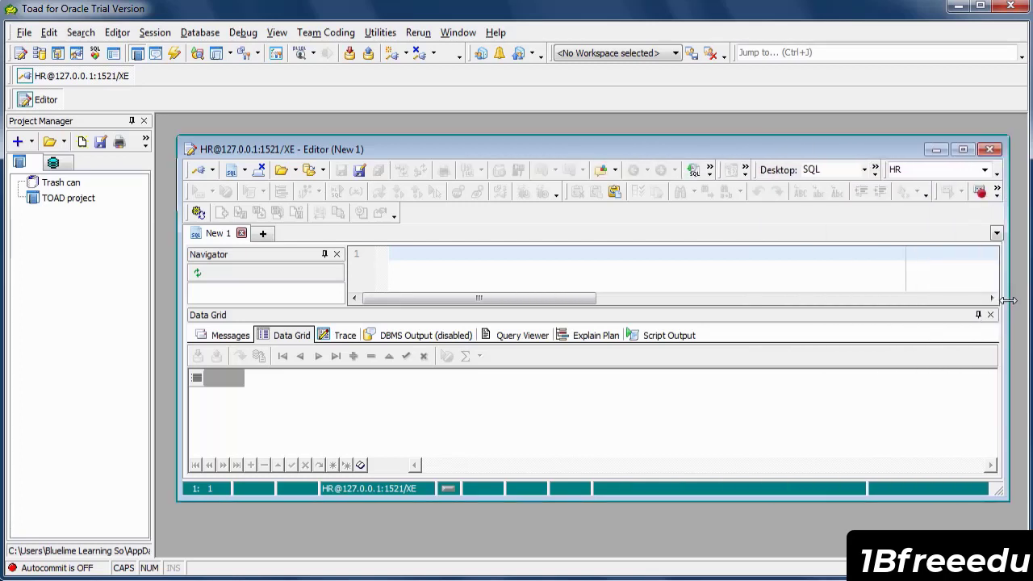
pyautogui.moveTo(624, 500); pyautogui.dragTo(623, 539)
pyautogui.moveTo(562, 137); pyautogui.dragTo(563, 122)
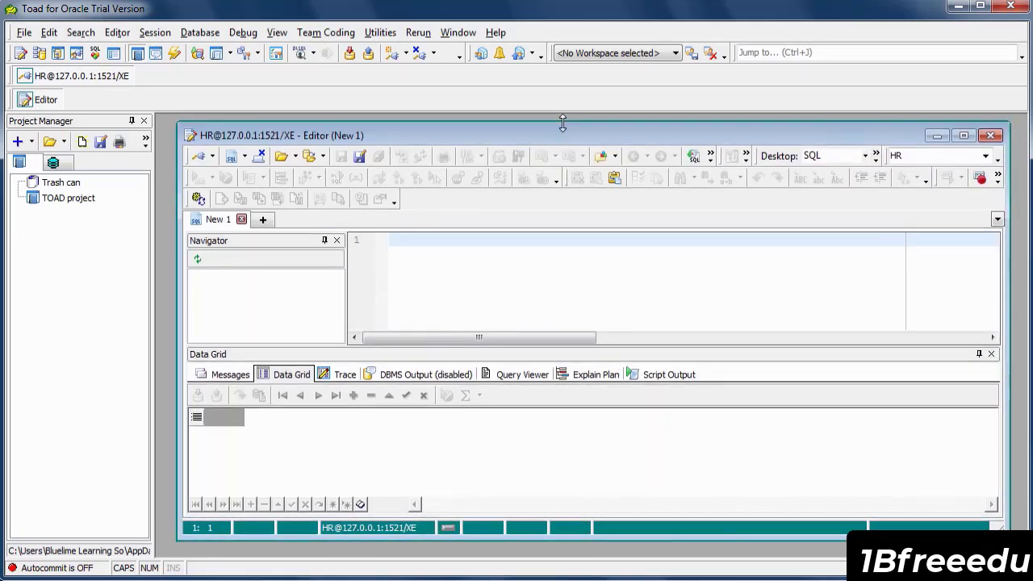
pyautogui.moveTo(179, 213); pyautogui.dragTo(159, 213)
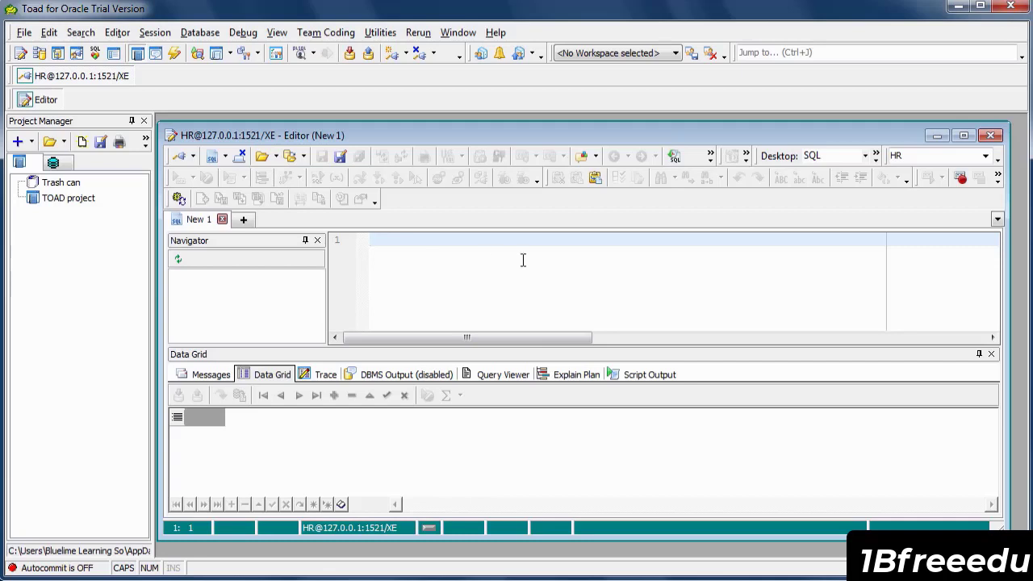
# - Check which other schemas the editor's current schema selector offers, keeping HR as the current one
pyautogui.click(404, 450)
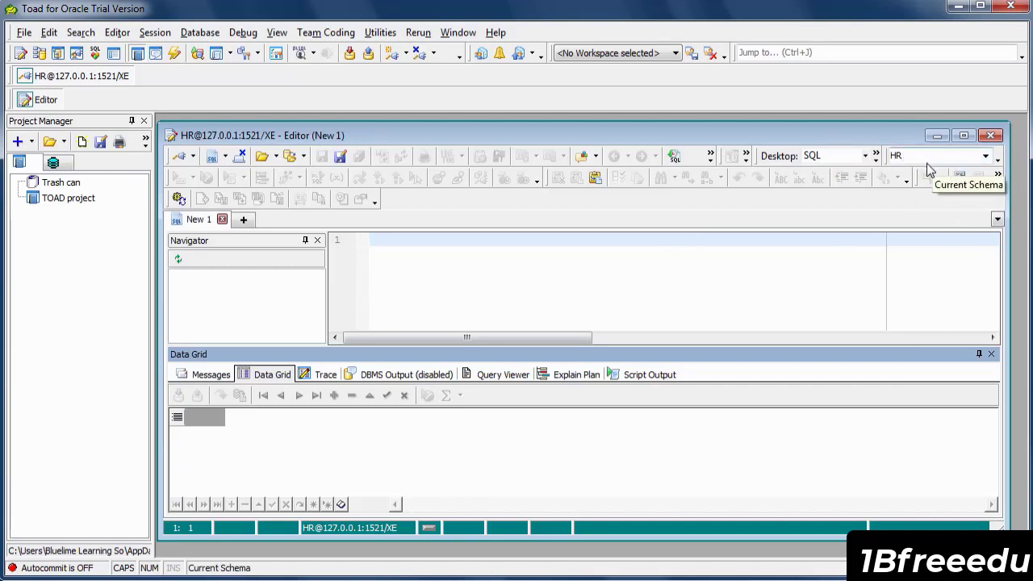
pyautogui.click(986, 157)
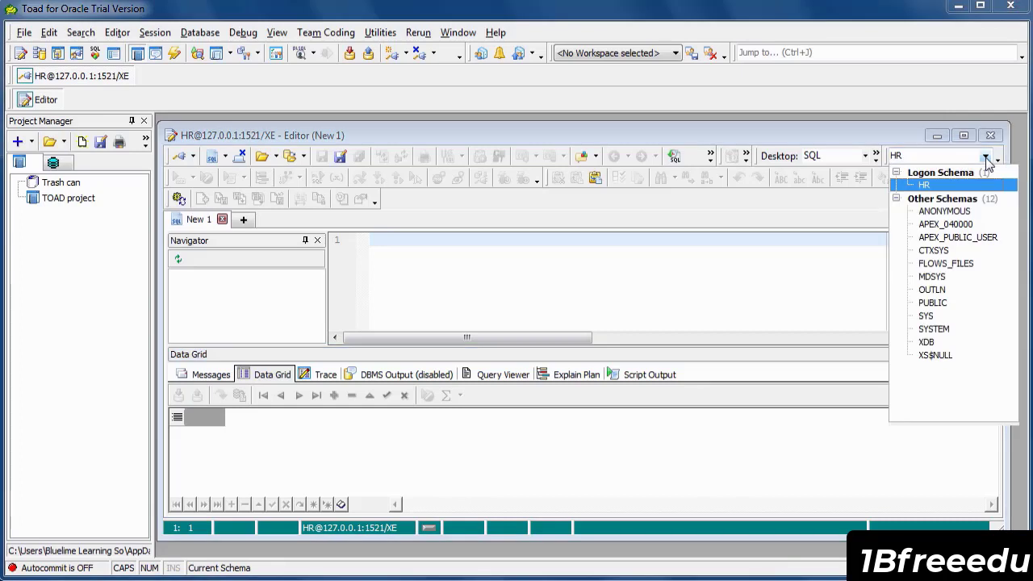
pyautogui.click(854, 271)
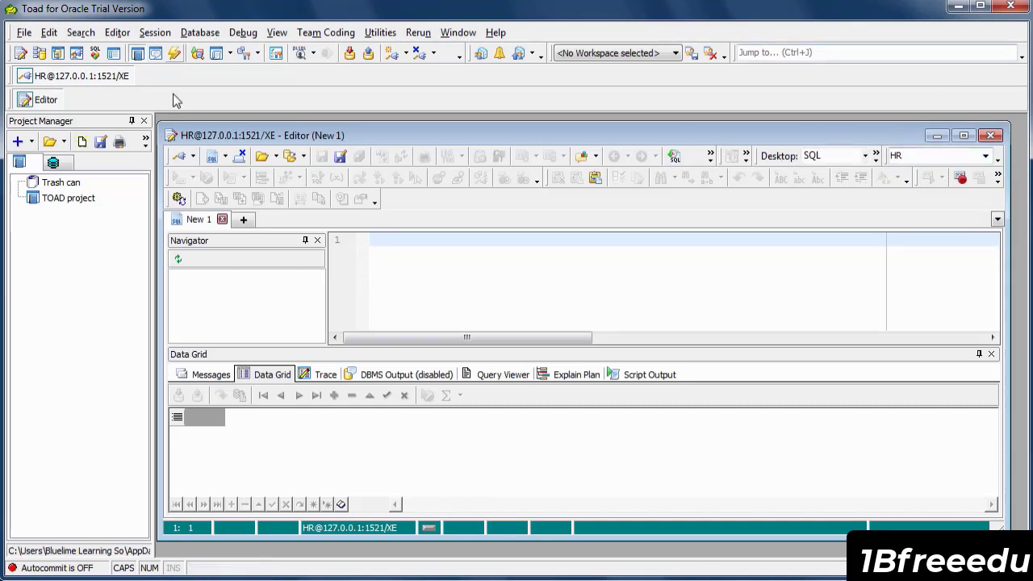
# - Browse the HR schema's tables and procedures in the Schema Browser, and close the browser
pyautogui.click(40, 55)
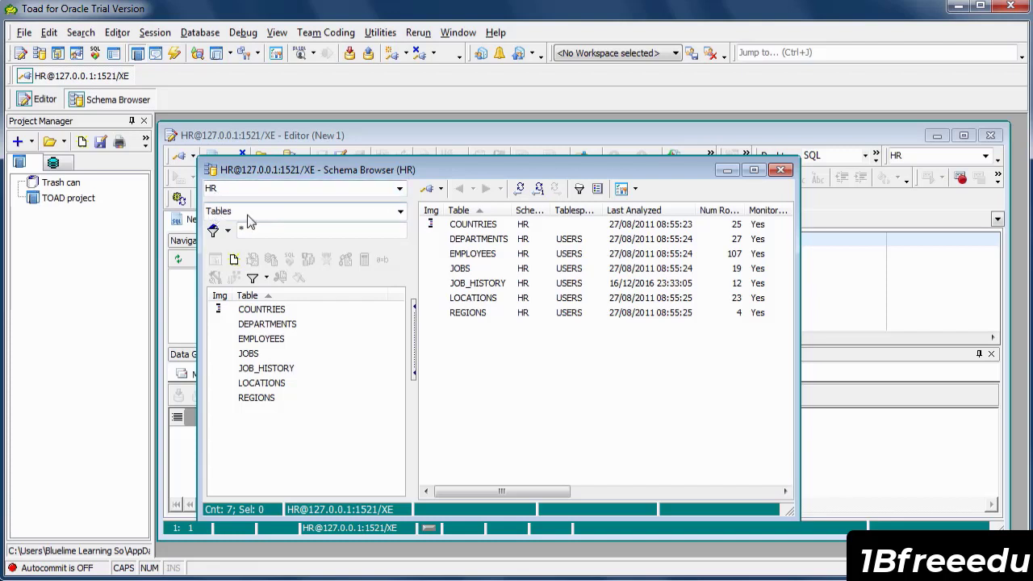
pyautogui.click(400, 213)
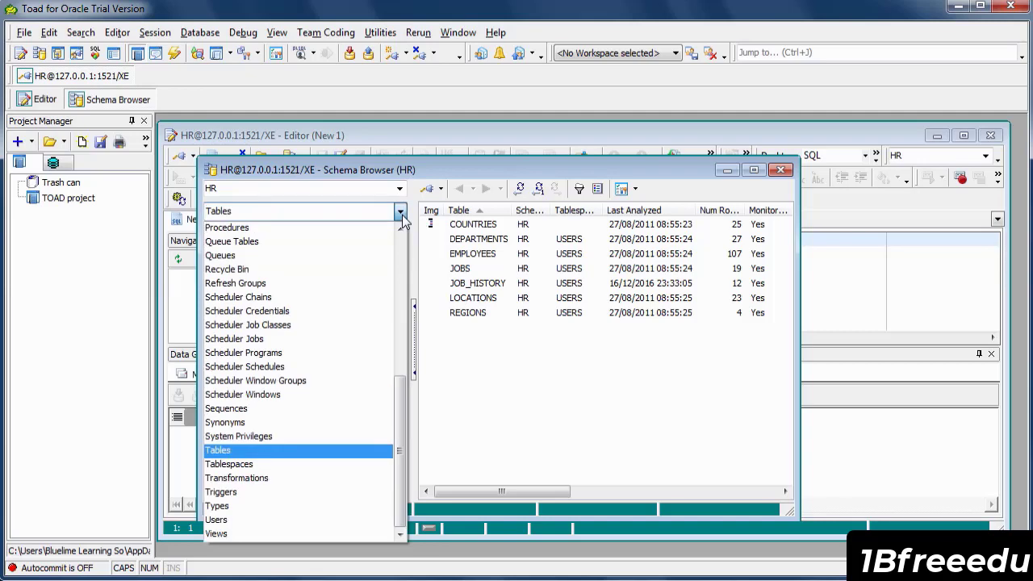
pyautogui.click(226, 228)
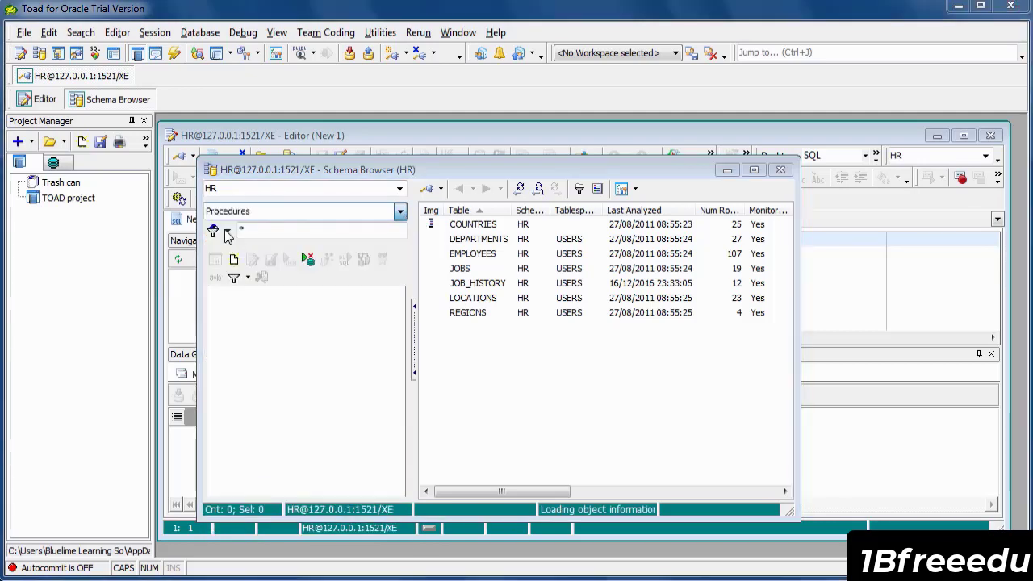
pyautogui.click(400, 212)
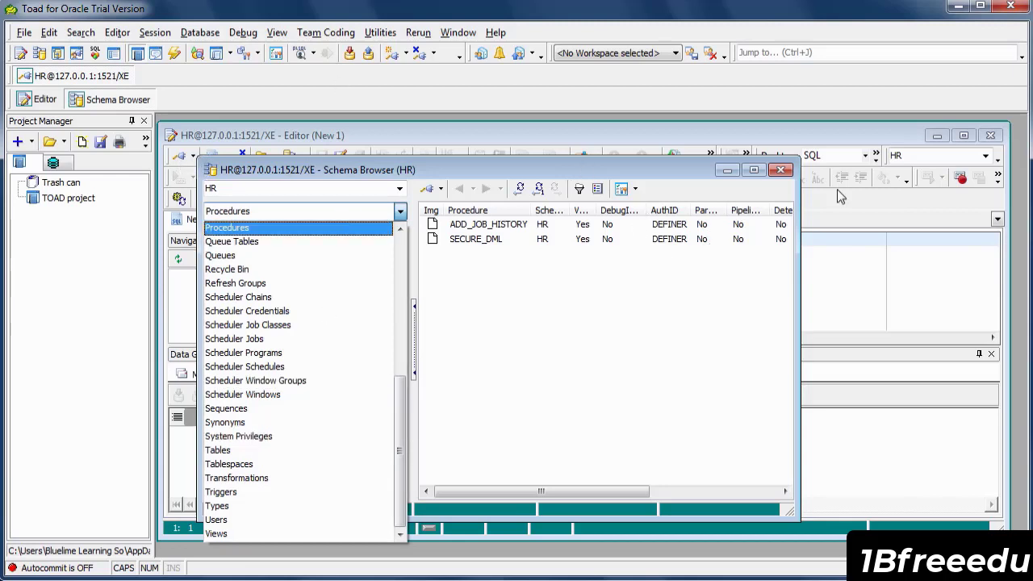
pyautogui.click(781, 176)
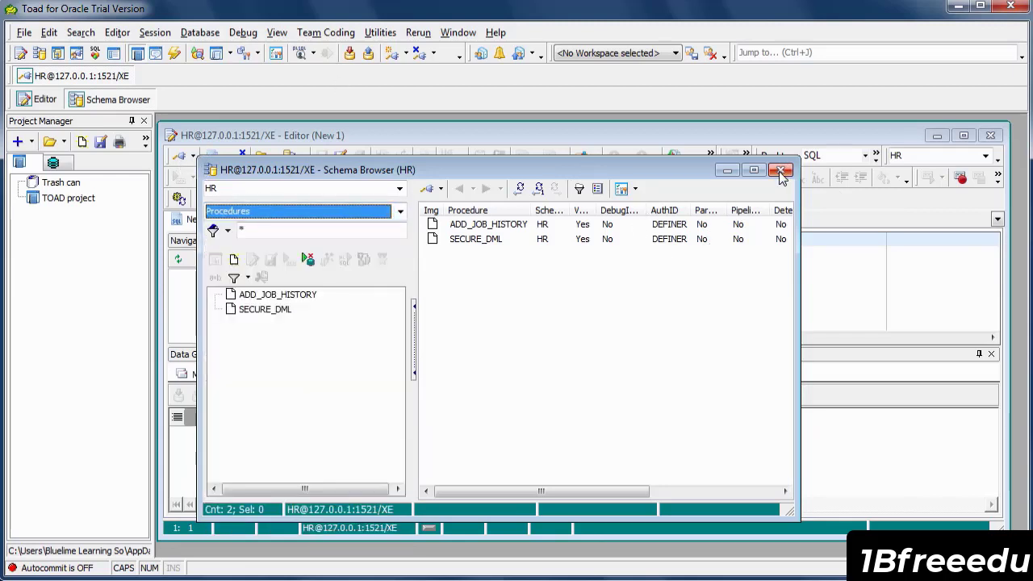
pyautogui.click(781, 171)
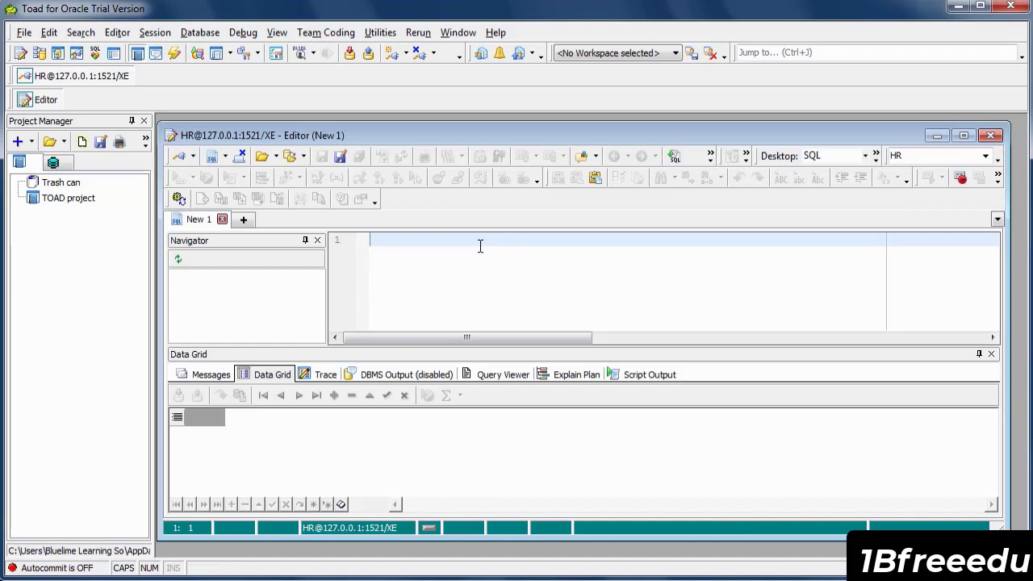
# - Begin a query in the SQL editor with the uppercase text SELECT * FROM
pyautogui.press('capslock')
pyautogui.write('s')
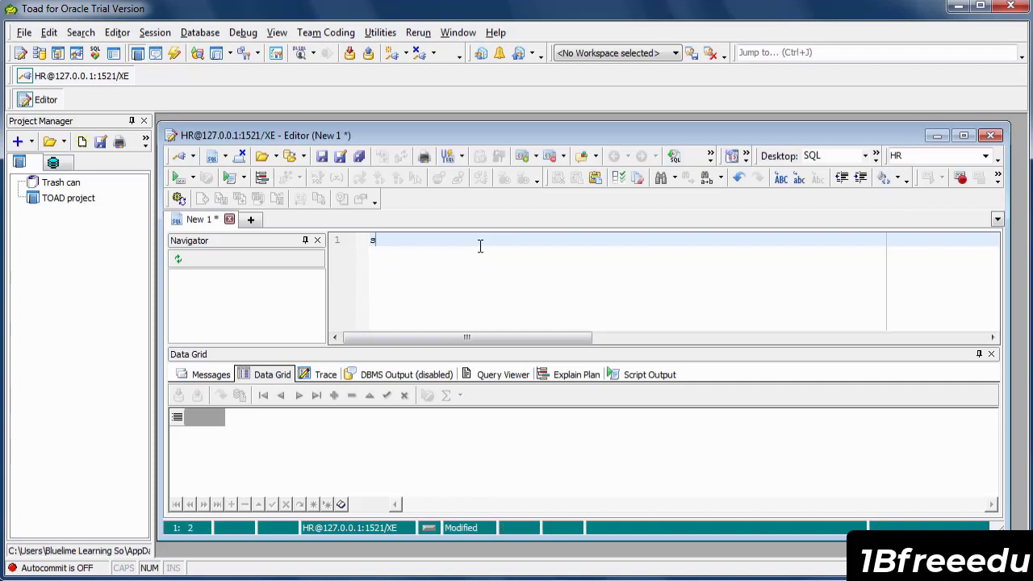
pyautogui.press('BackSpace')
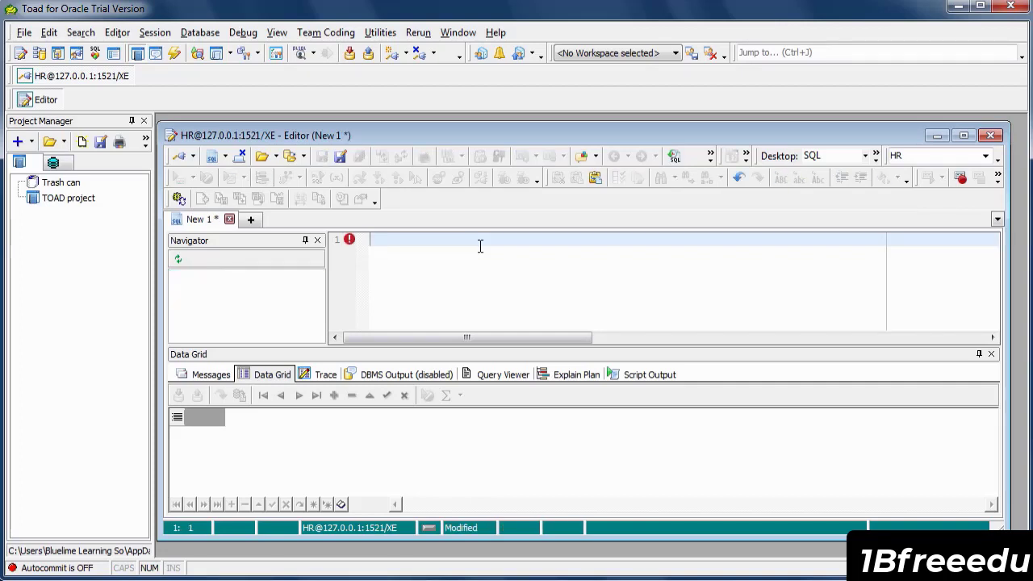
pyautogui.press('capslock')
pyautogui.write('SELECT')
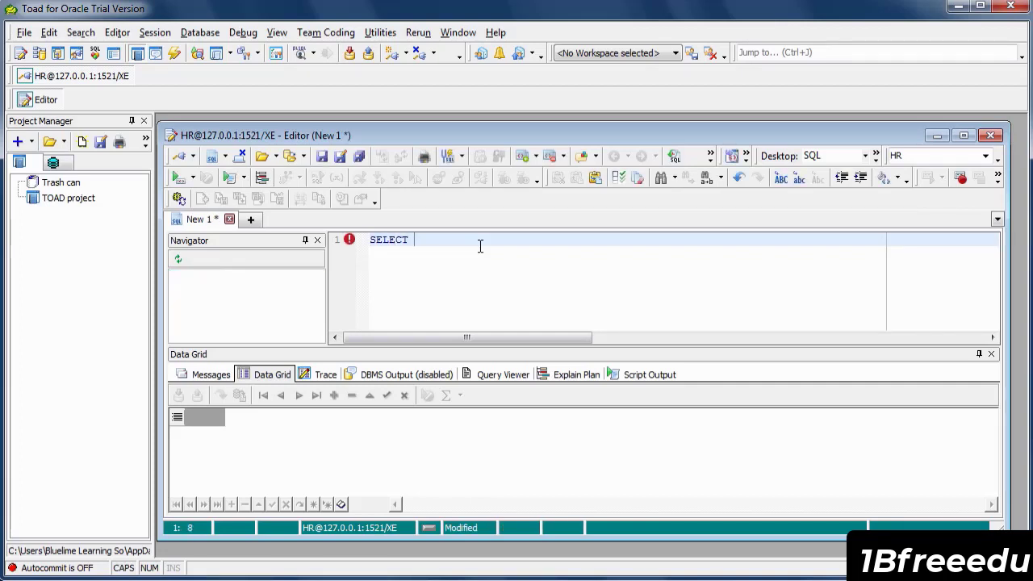
pyautogui.write(' * FROM')
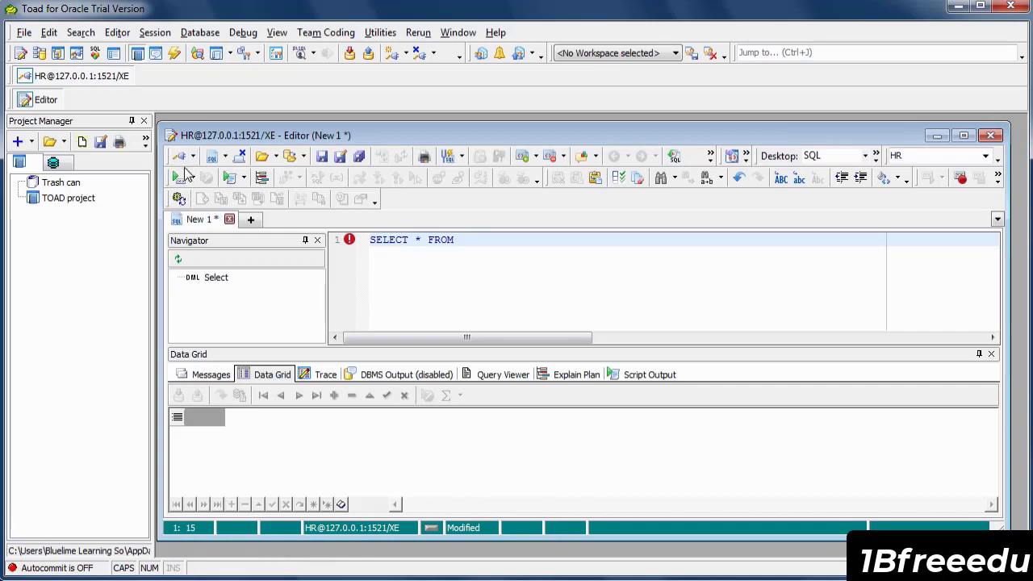
# - Check the HR table names in the Schema Browser, complete the query as SELECT * FROM EMPLOYEES; and execute it
pyautogui.click(40, 59)
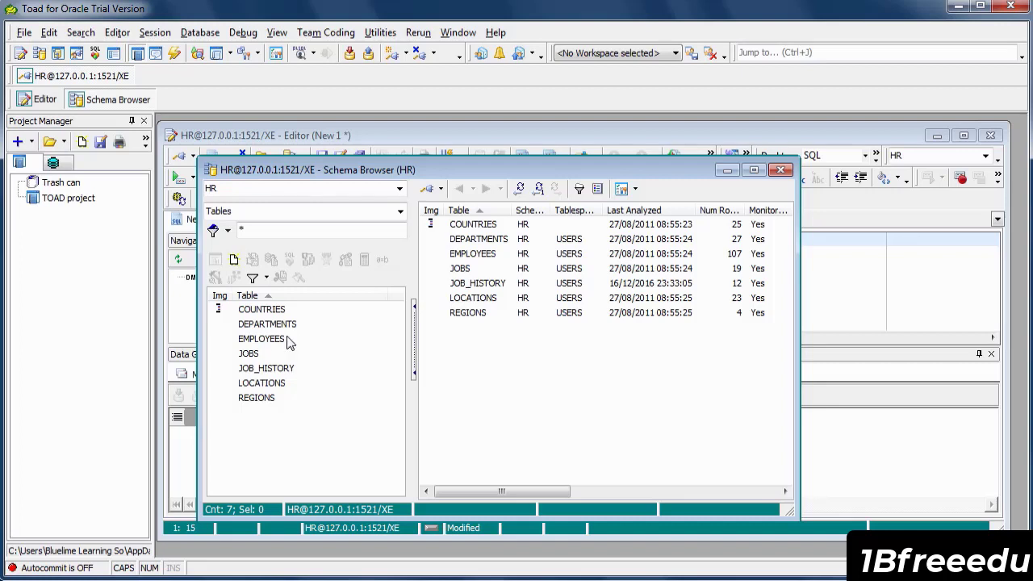
pyautogui.click(45, 99)
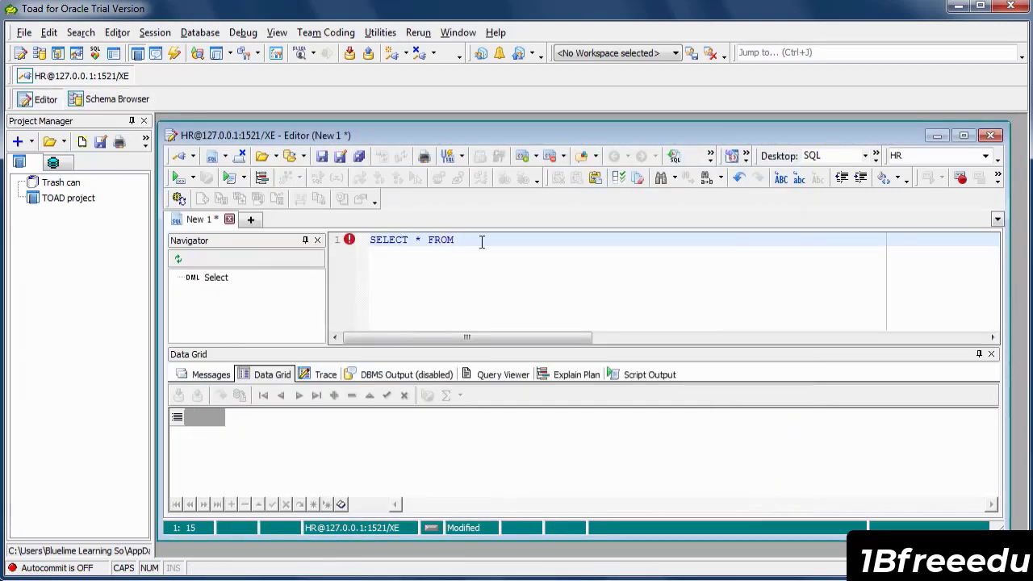
pyautogui.write('EMPLOYEES;')
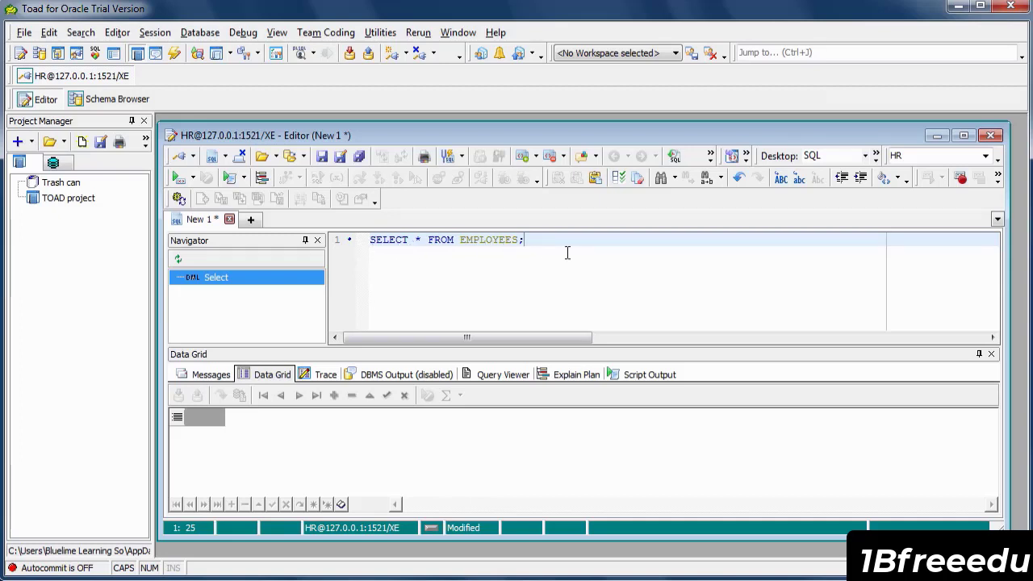
pyautogui.click(177, 178)
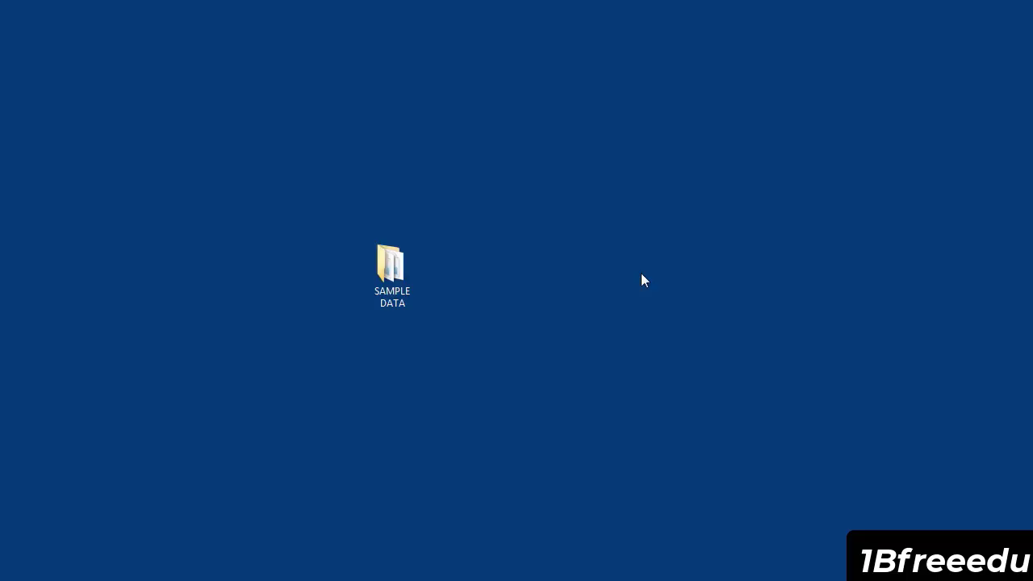
# - Open the SAMPLE DATA folder on the desktop and widen its Name column to show the full file names
pyautogui.click(397, 297)
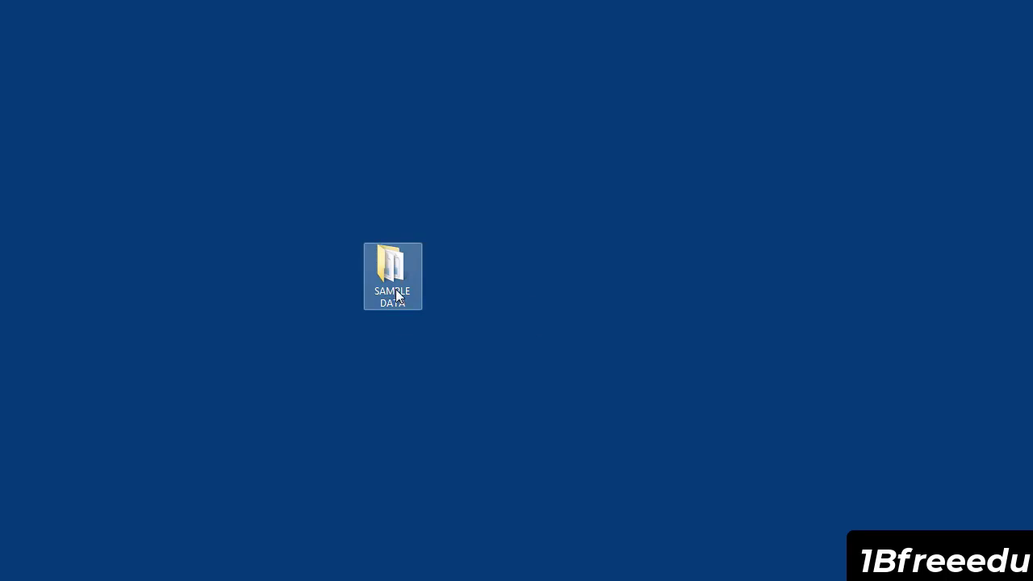
pyautogui.doubleClick(397, 297)
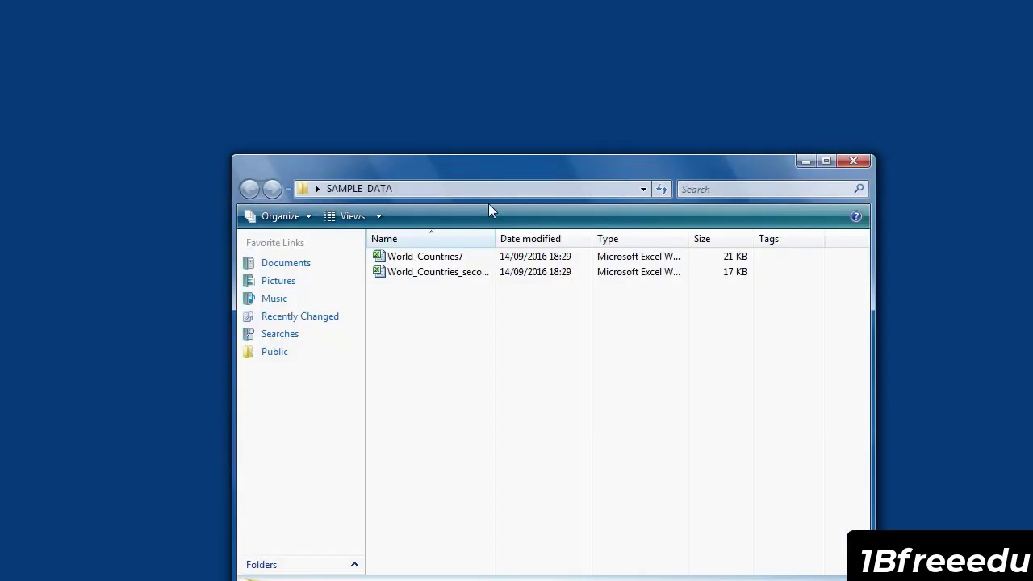
pyautogui.moveTo(455, 173); pyautogui.dragTo(387, 160)
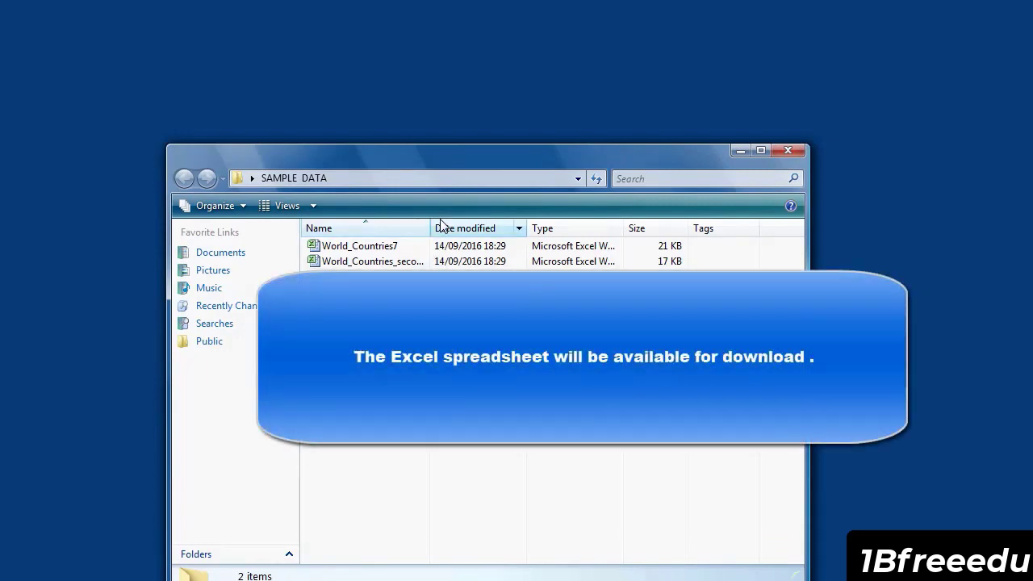
pyautogui.moveTo(428, 227); pyautogui.dragTo(520, 229)
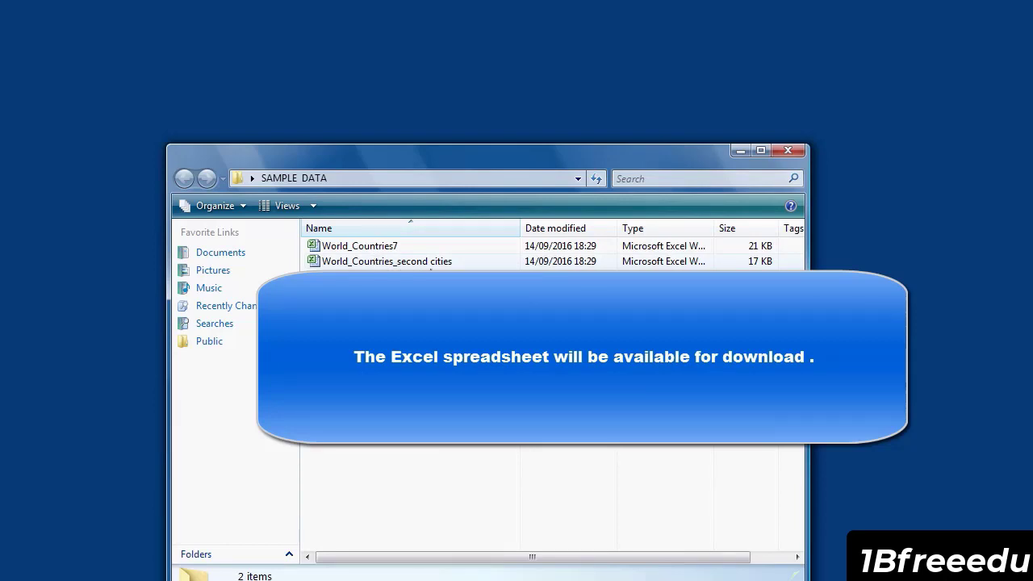
# - Open the World_Countries7 workbook and look through its country and capital city rows down to the last record
pyautogui.doubleClick(376, 251)
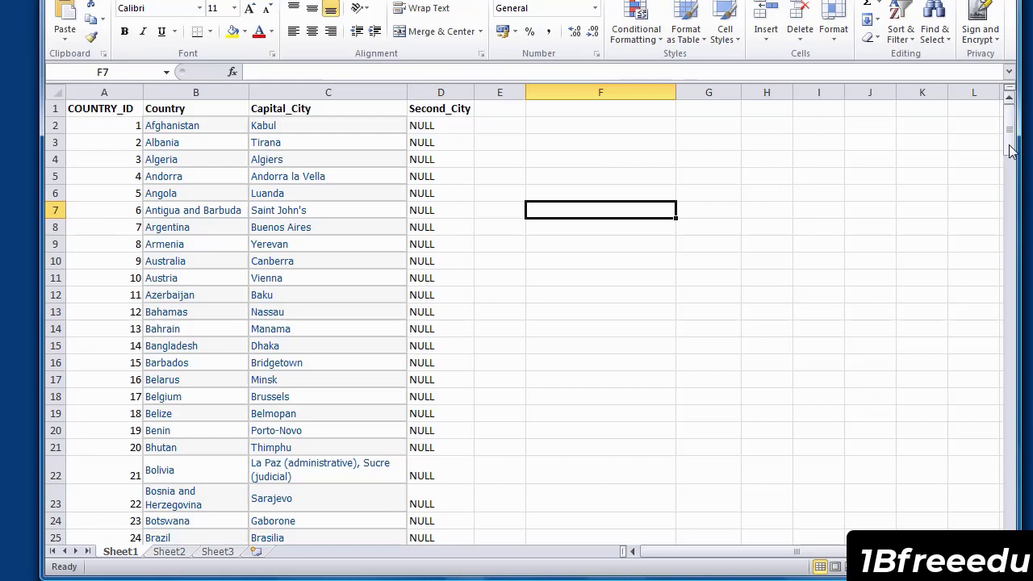
pyautogui.moveTo(1012, 150); pyautogui.dragTo(973, 545)
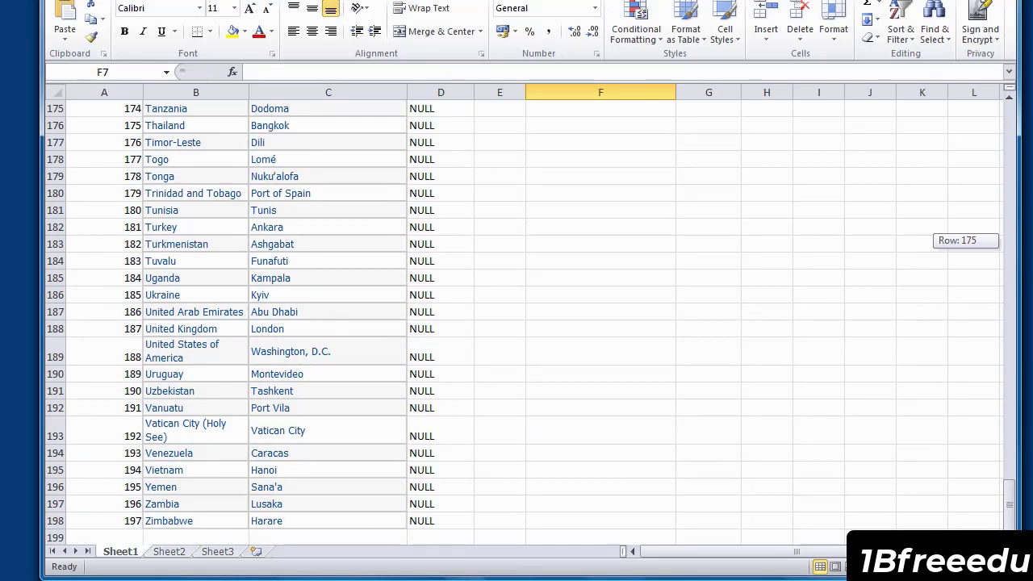
pyautogui.moveTo(972, 545); pyautogui.dragTo(992, 154)
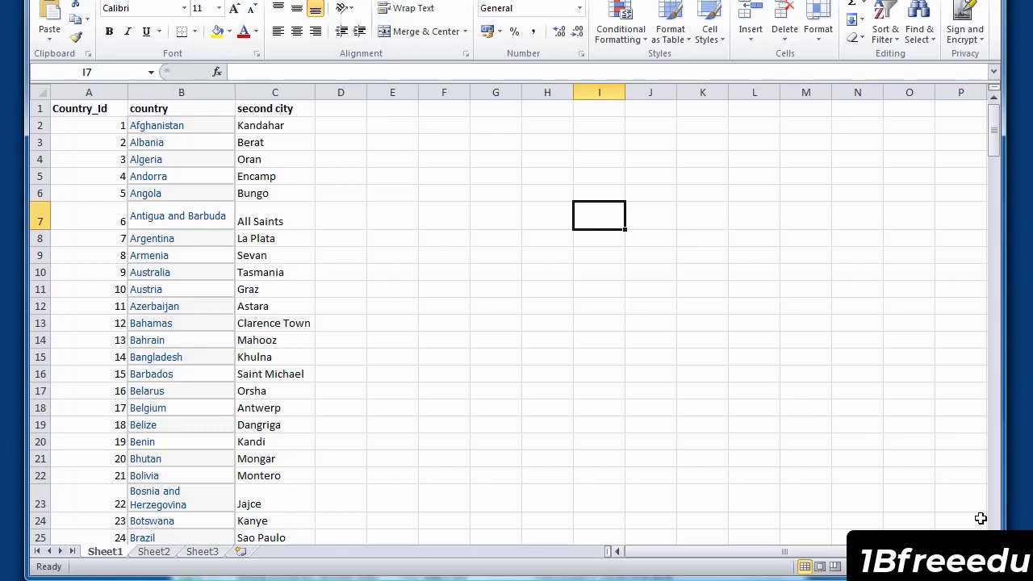
# - Examine the country and second city rows in the World_Countries_second cities workbook, returning to the header row
pyautogui.scroll(-1, 980, 518)
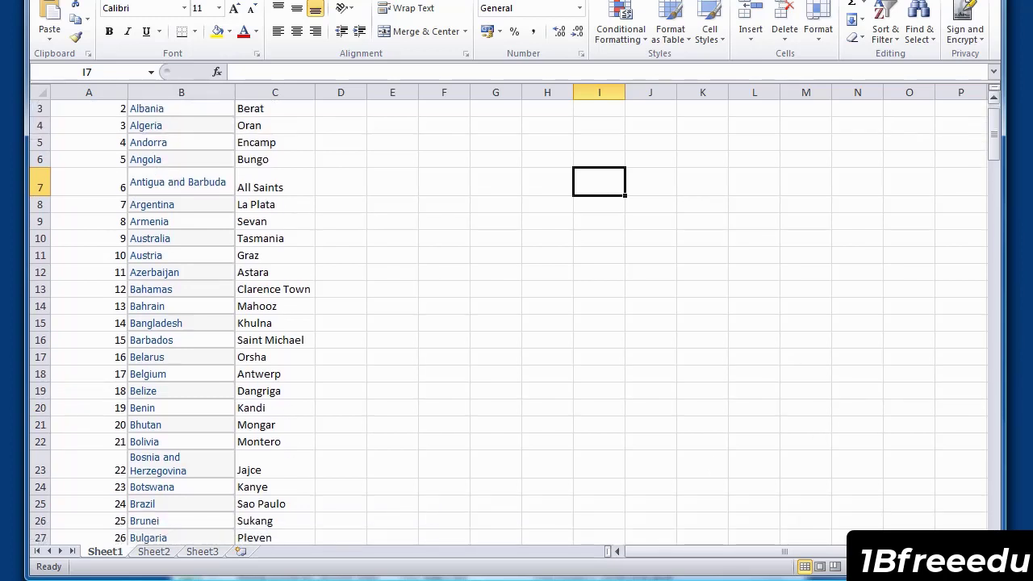
pyautogui.scroll(-2, 515, 321)
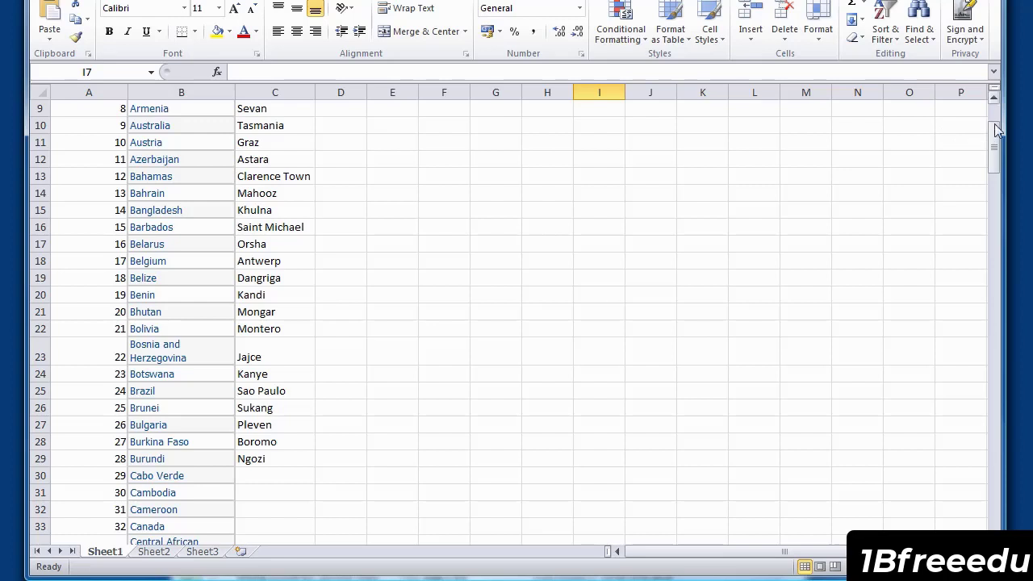
pyautogui.moveTo(998, 131); pyautogui.dragTo(996, 97)
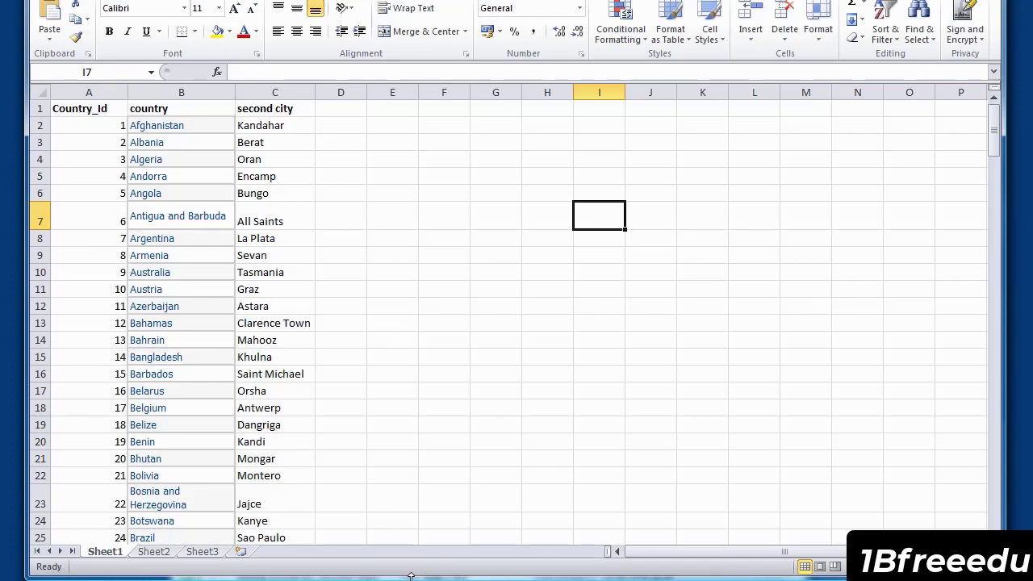
pyautogui.moveTo(412, 576); pyautogui.dragTo(412, 580)
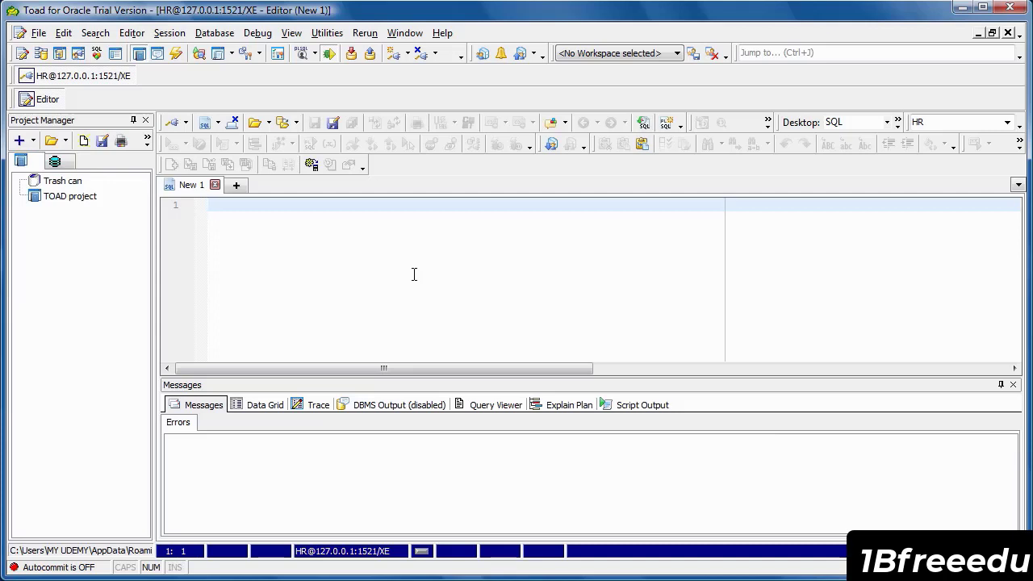
# - Write CREATE TABLE WORLD_COUNTRIES () on the first line of the empty editor
pyautogui.press('capslock')
pyautogui.write('C')
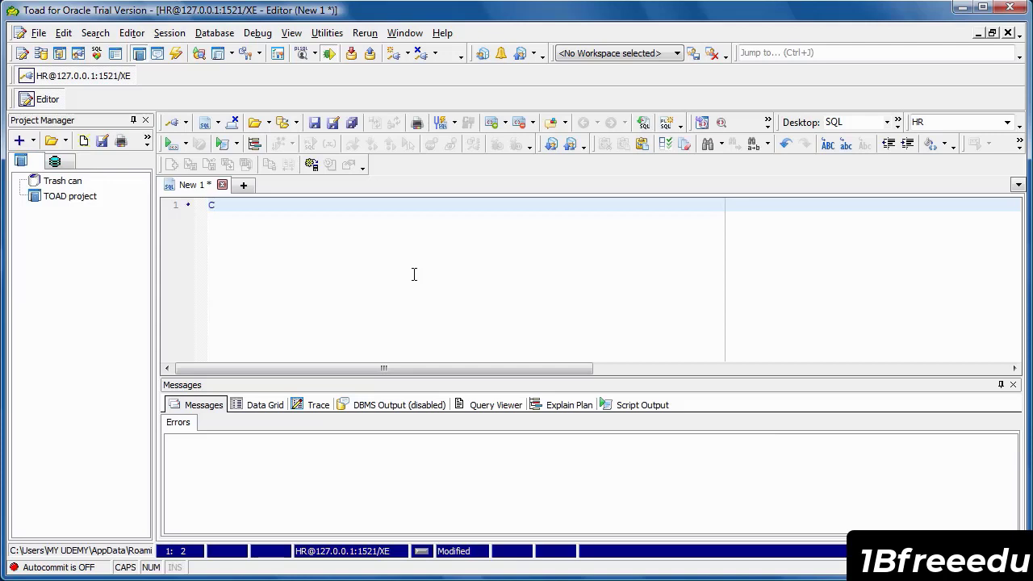
pyautogui.write('R')
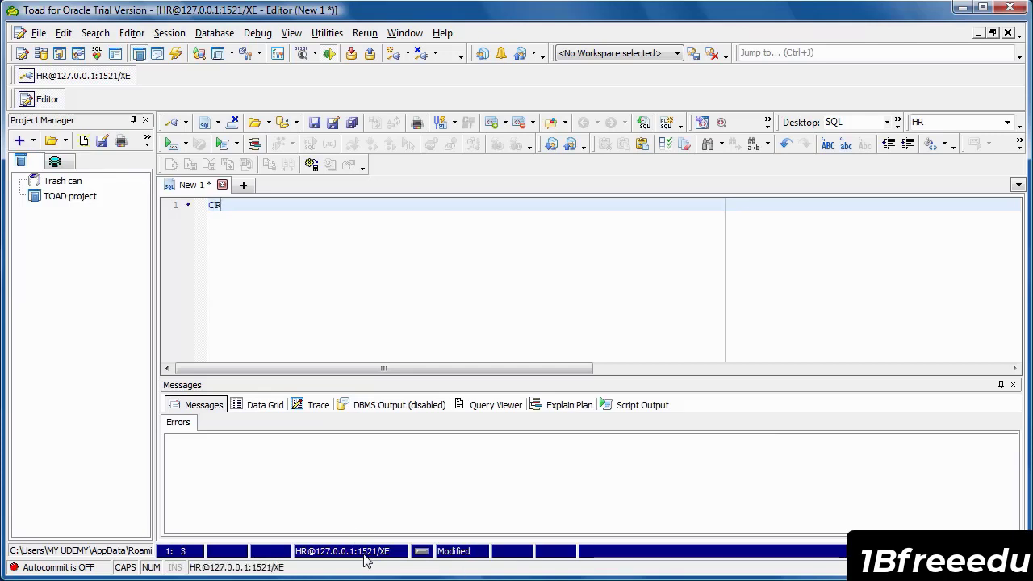
pyautogui.write('EAT')
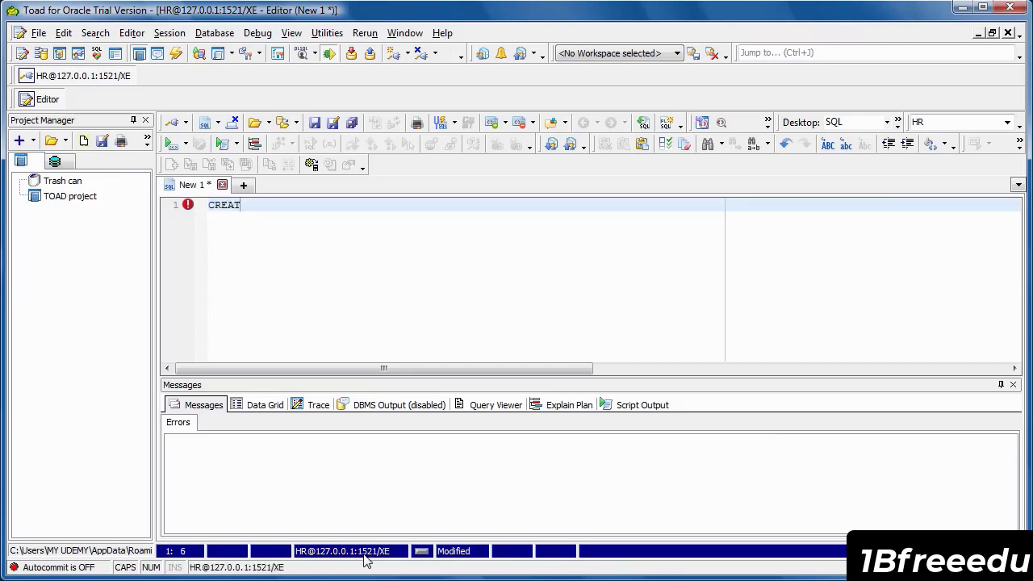
pyautogui.write('E')
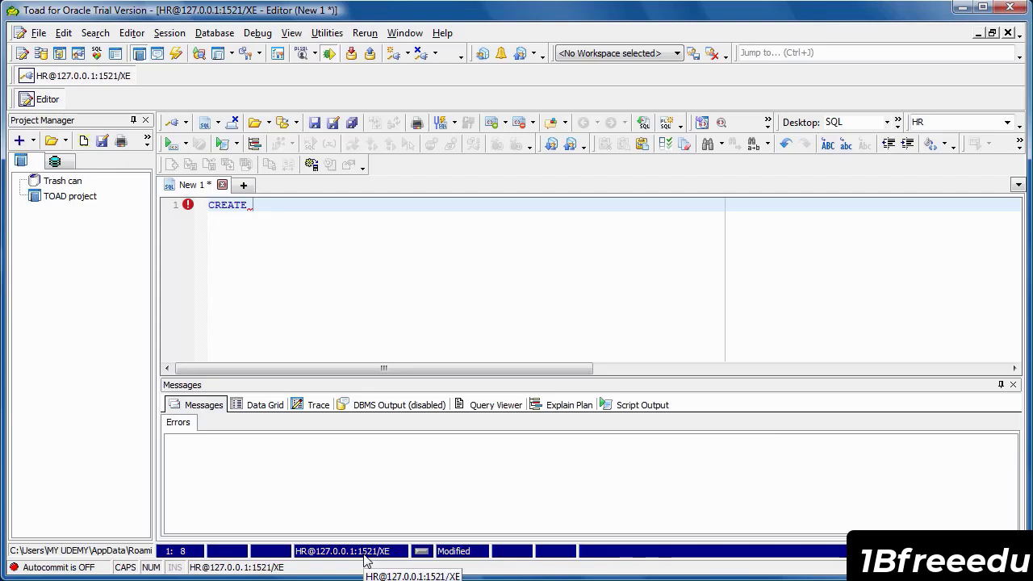
pyautogui.write(' TAB')
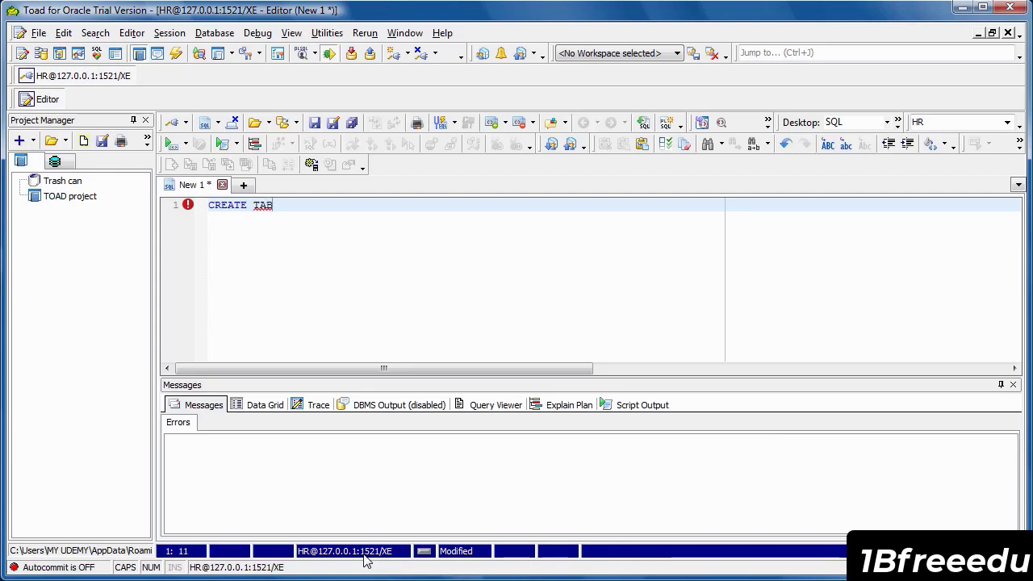
pyautogui.write('LBE')
pyautogui.press('BackSpace')
pyautogui.press('BackSpace')
pyautogui.write('E')
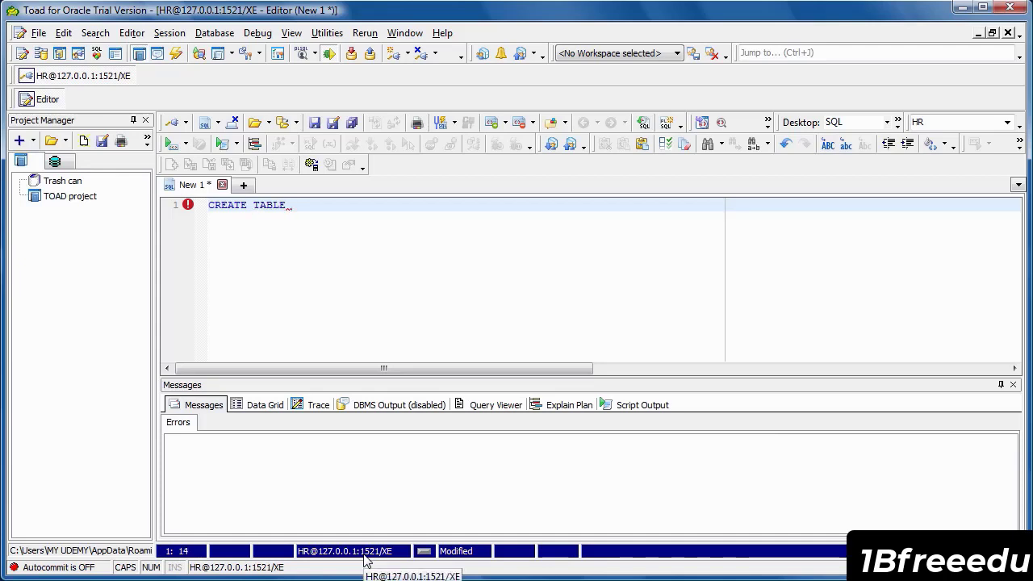
pyautogui.write(' W')
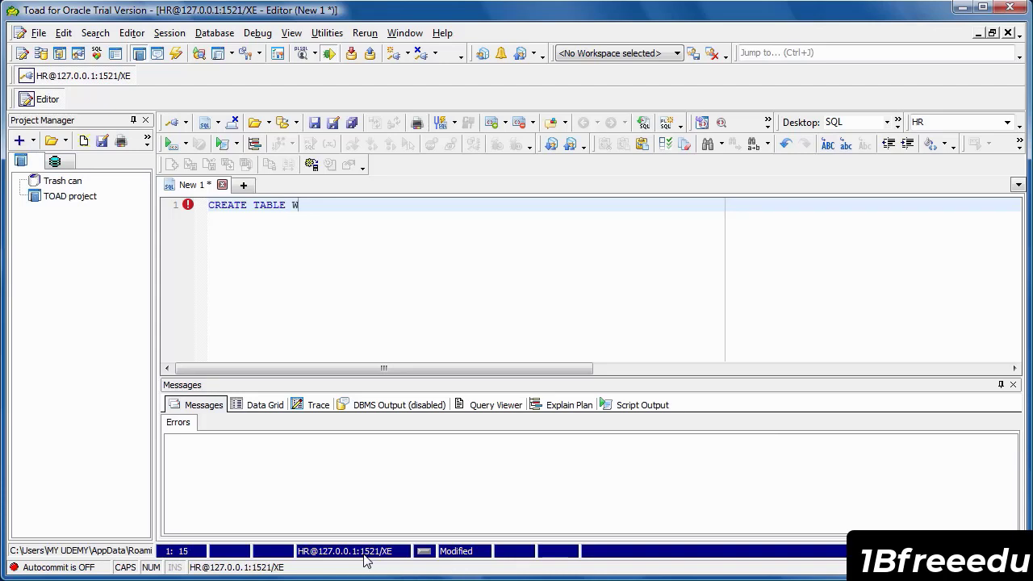
pyautogui.write('ORLD')
pyautogui.write(' COUNTRIES (')
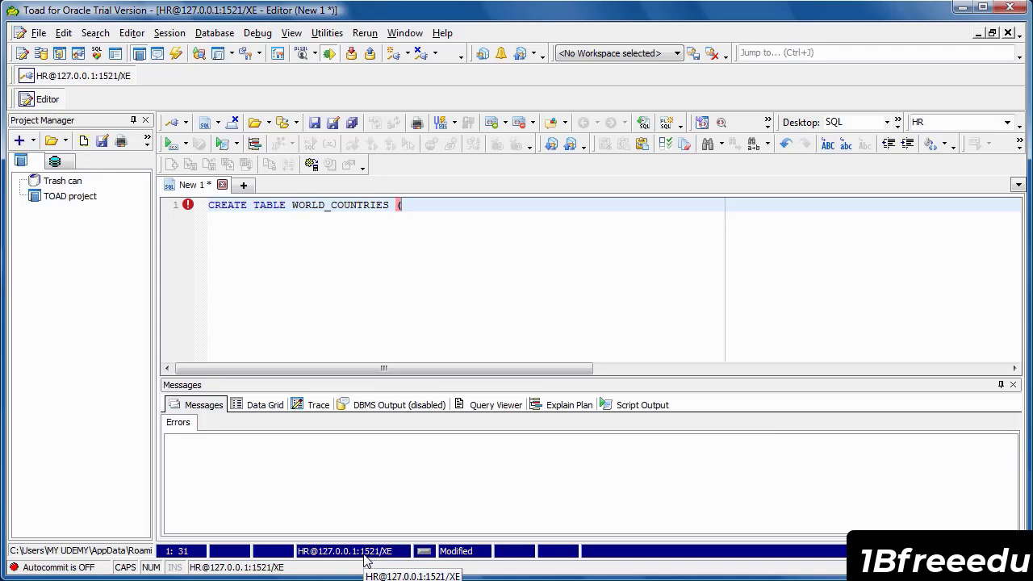
pyautogui.write(')')
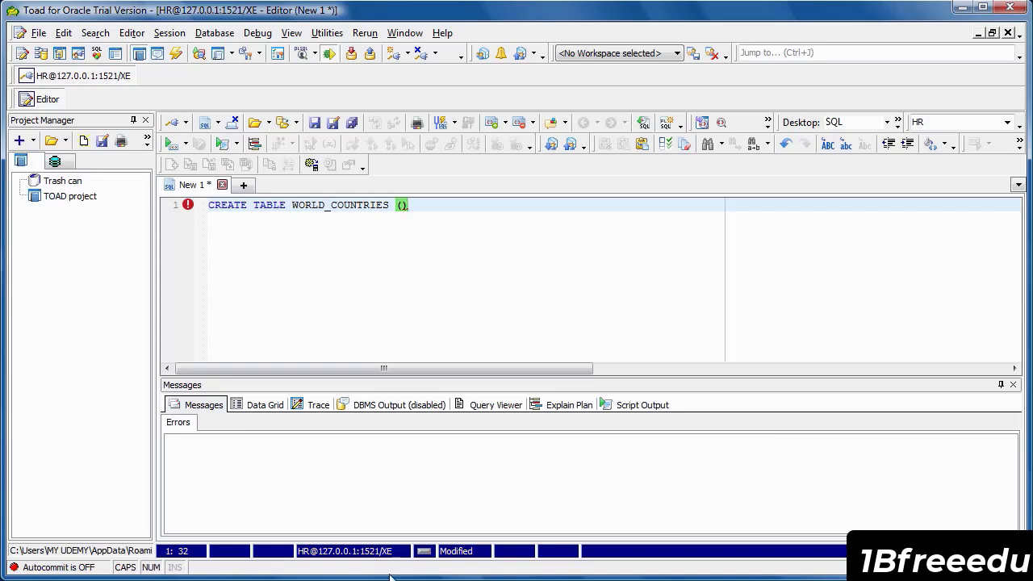
# - Insert blank lines between the parentheses of the CREATE TABLE statement so the closing one sits on line 9
pyautogui.click(402, 206)
pyautogui.press('Return')
pyautogui.press('Return')
pyautogui.press('Return')
pyautogui.press('Return')
pyautogui.press('Return')
pyautogui.press('Return')
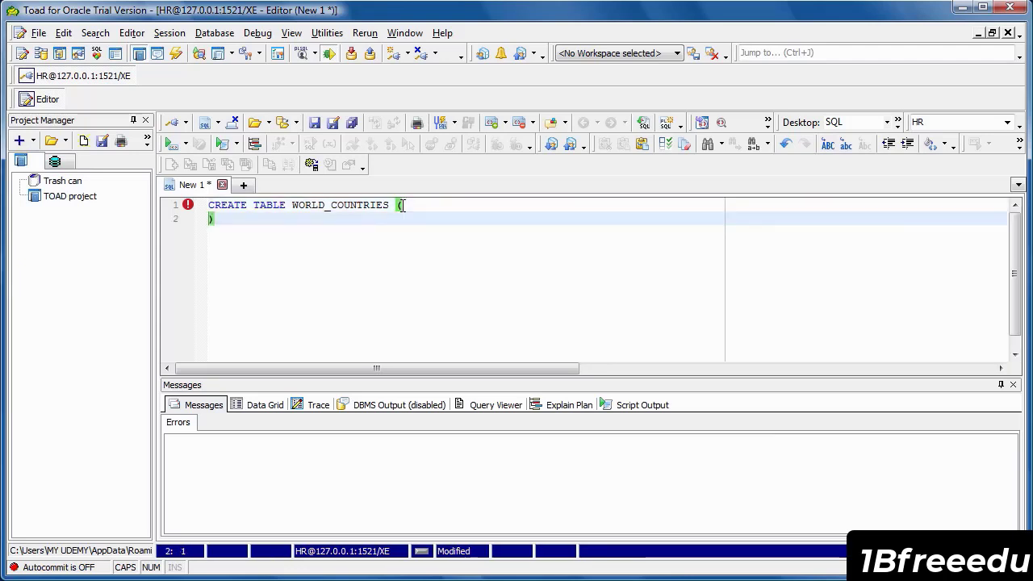
pyautogui.press('Return')
pyautogui.press('Return')
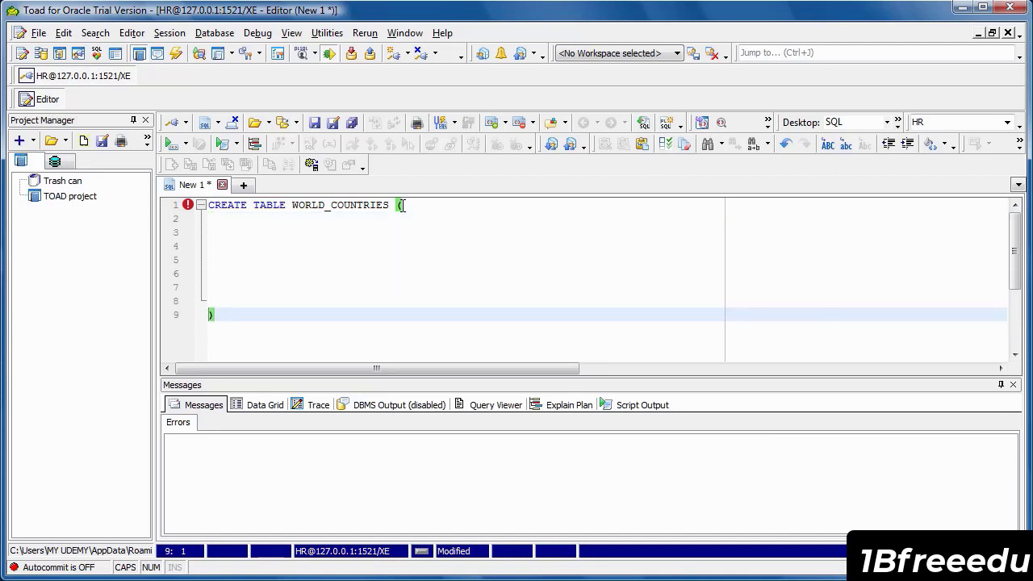
# - Add the indented column definition COUNTRY_ID NUMBER NOT NULL ENABLE, on line 3 and start a new line below it
pyautogui.click(230, 230)
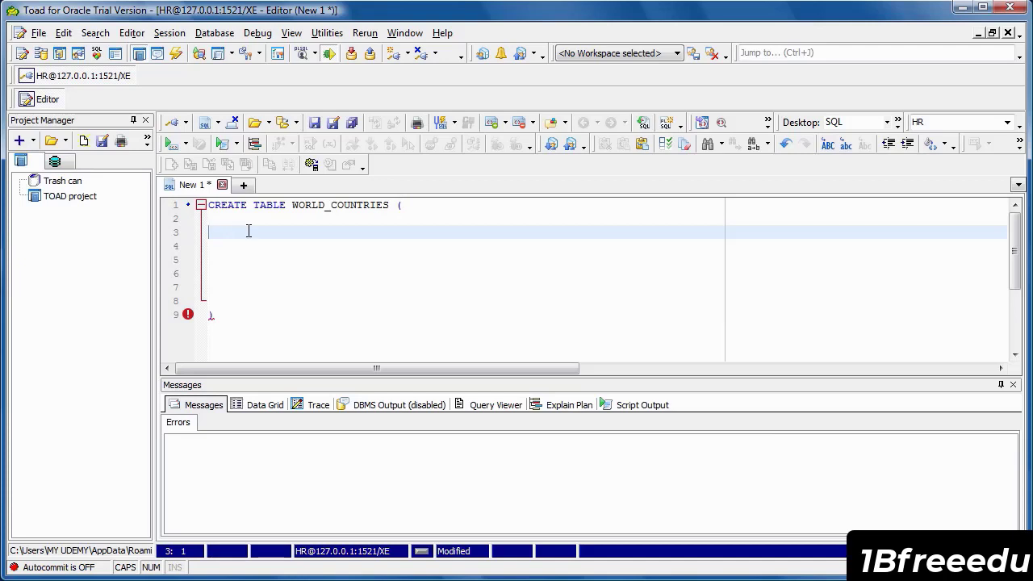
pyautogui.press('Tab')
pyautogui.write('COUNTRY')
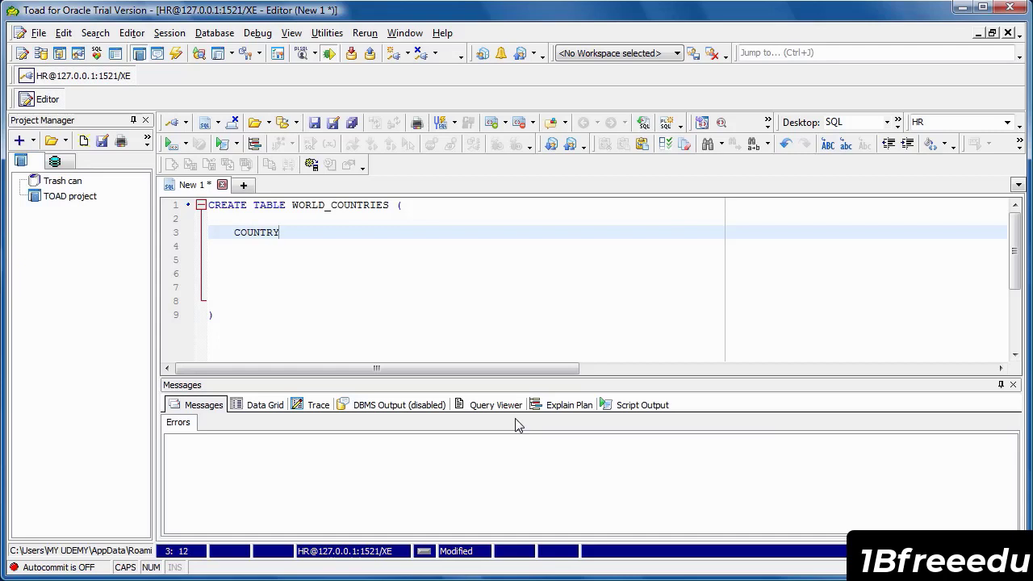
pyautogui.write('_ID')
pyautogui.write('NUMBER')
pyautogui.write('NOT NULL')
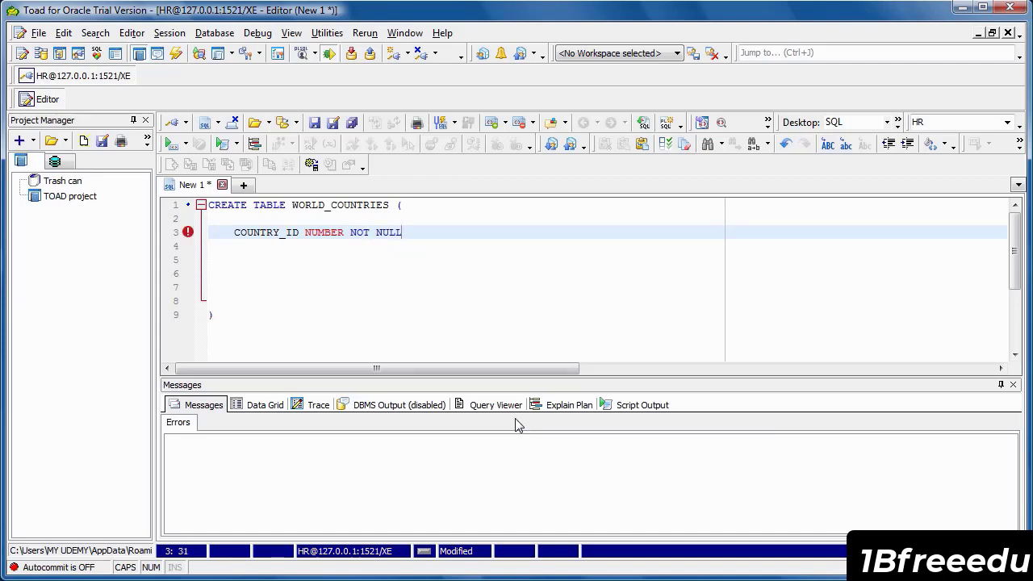
pyautogui.write(' ENABLE,')
pyautogui.press('Return')
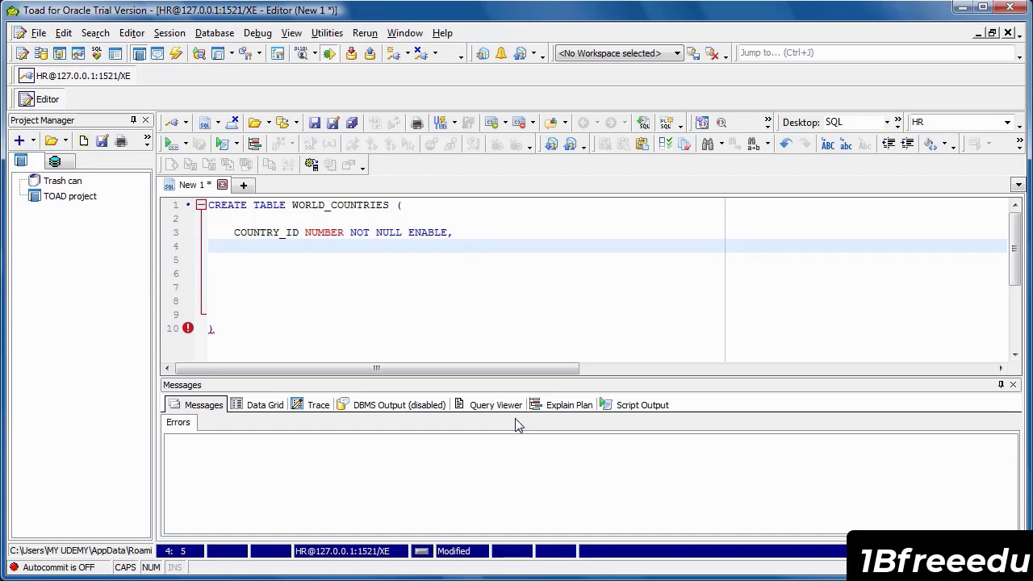
# - Add the column definition COUNTRY VARCHAR2 (4000 BYTE) NOT NULL ENABLE, on line 4 and start a new line below it
pyautogui.write('COUNTRY')
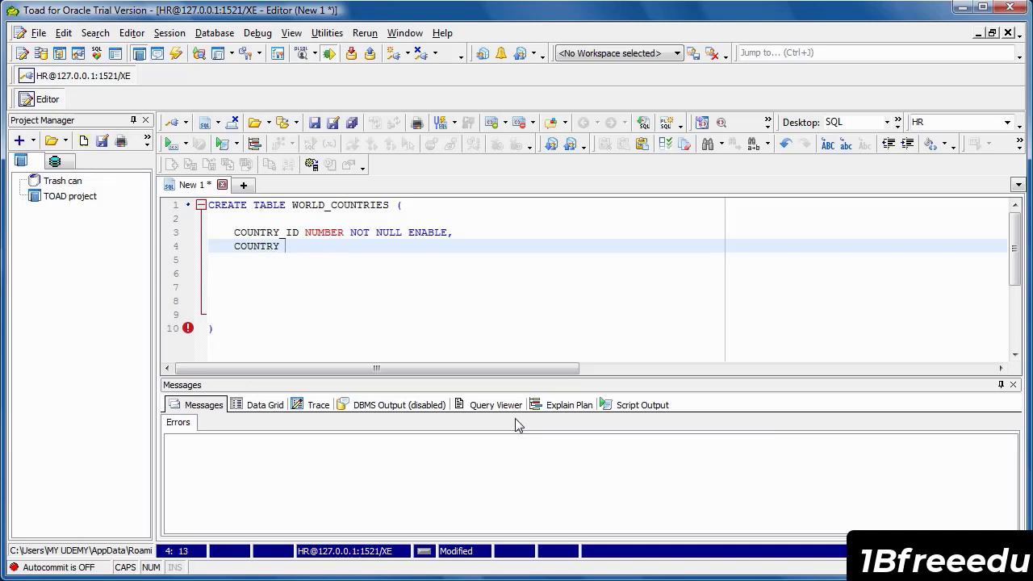
pyautogui.write(' VARCHAR2')
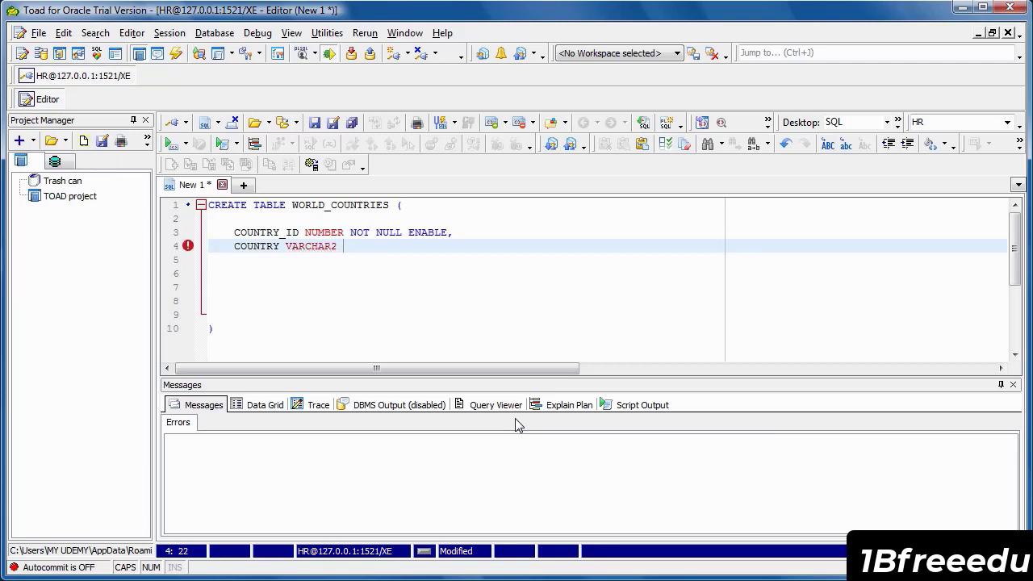
pyautogui.write(' (4000')
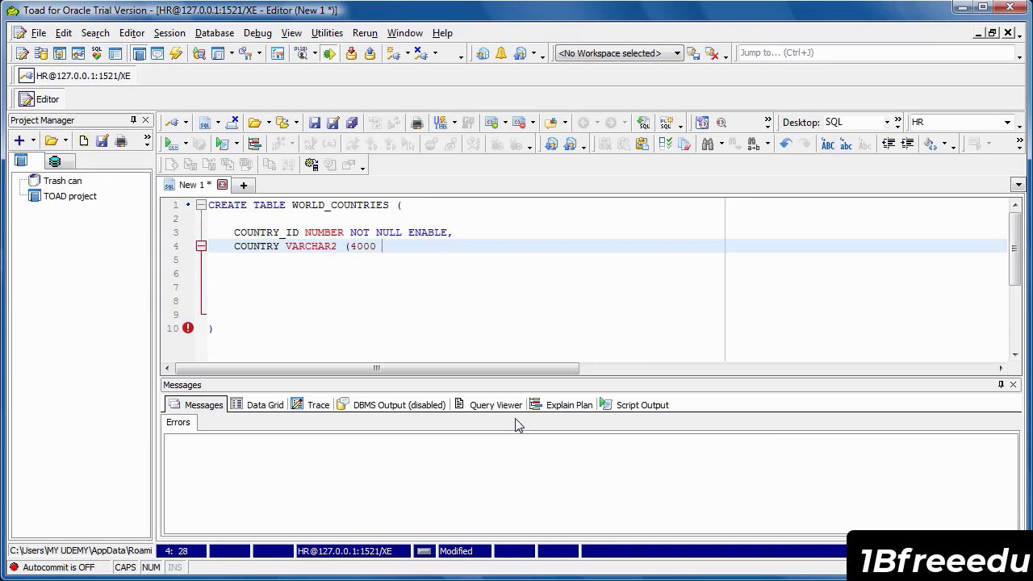
pyautogui.write(' BYTR')
pyautogui.press('BackSpace')
pyautogui.press('BackSpace')
pyautogui.write('T')
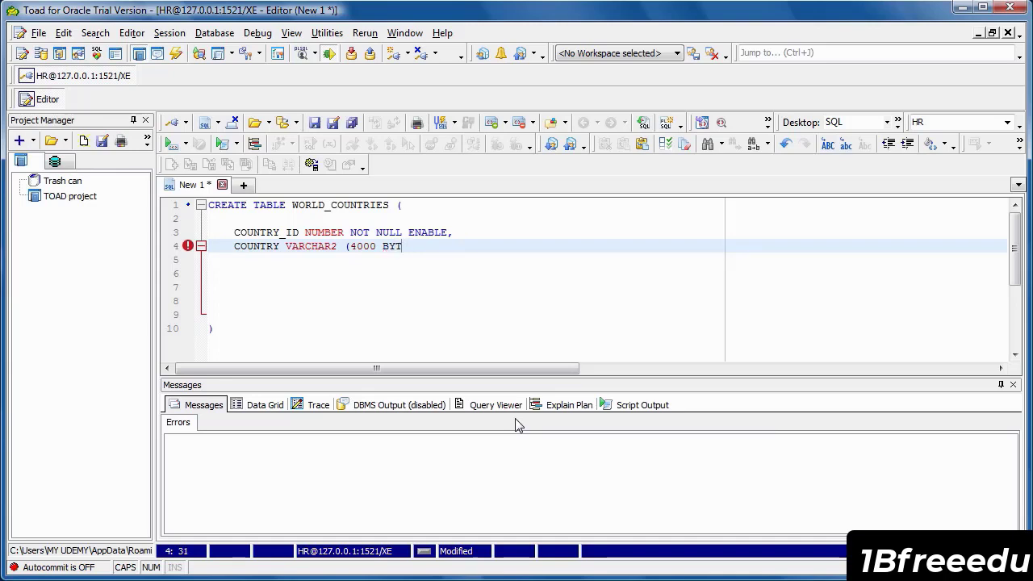
pyautogui.write('E')
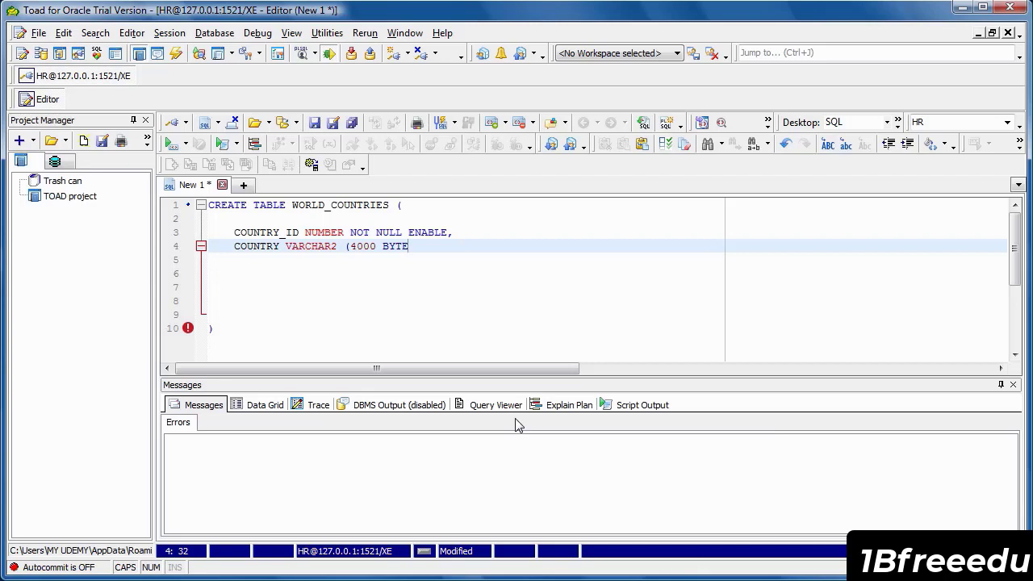
pyautogui.write(')')
pyautogui.write('NOT NULL ENAB')
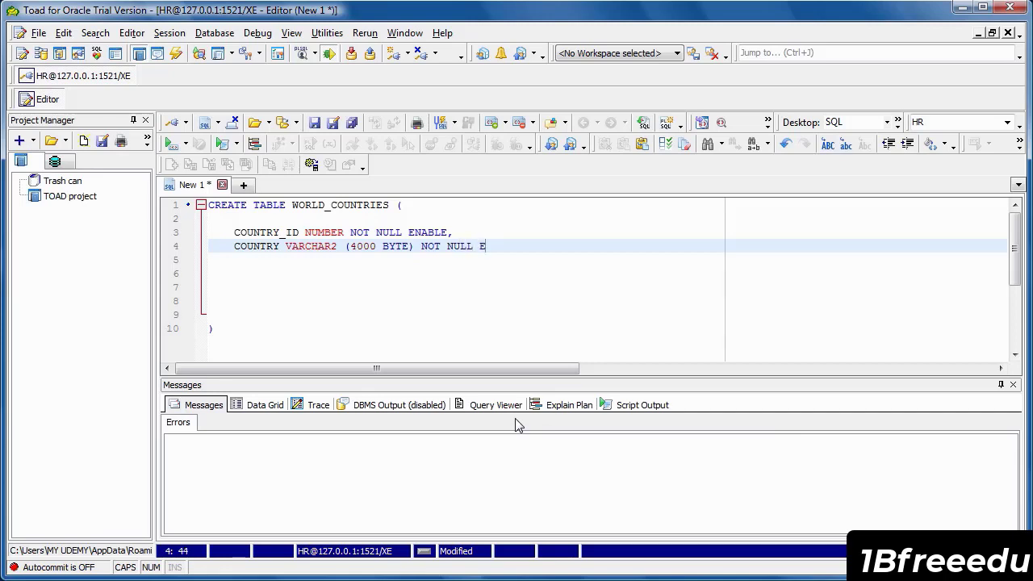
pyautogui.write('LE,')
pyautogui.press('Return')
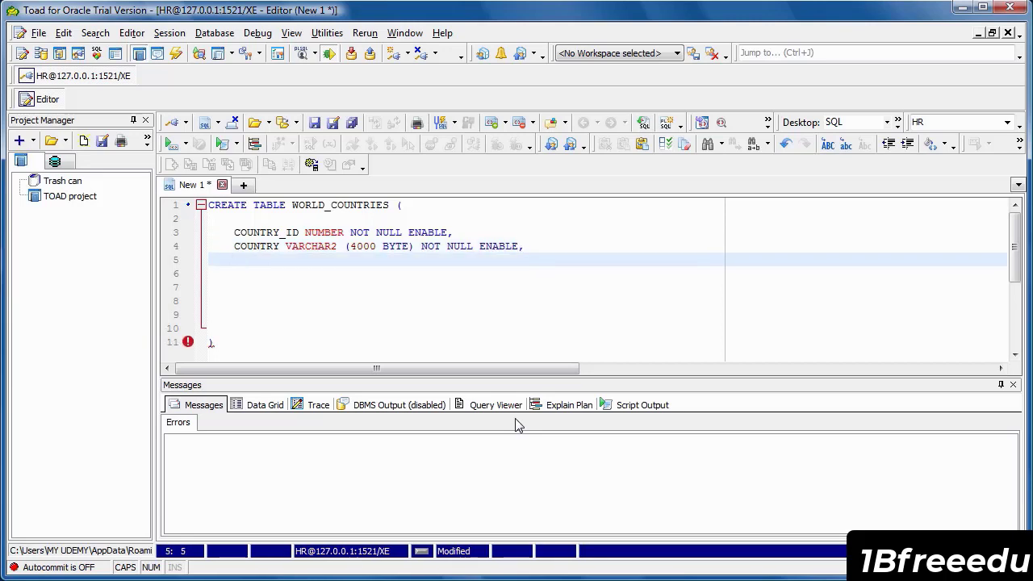
# - Copy the COUNTRY column definition from line 4 and paste it onto lines 5 and 6
pyautogui.moveTo(224, 252); pyautogui.dragTo(305, 247)
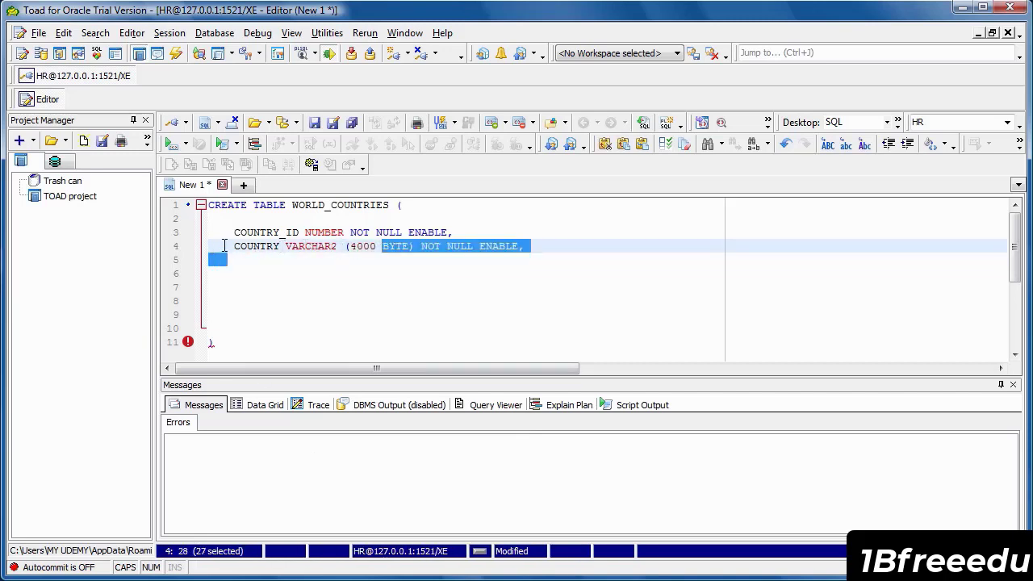
pyautogui.moveTo(234, 246); pyautogui.dragTo(526, 253)
pyautogui.hotkey('ctrl', 'c')
pyautogui.rightClick(502, 252)
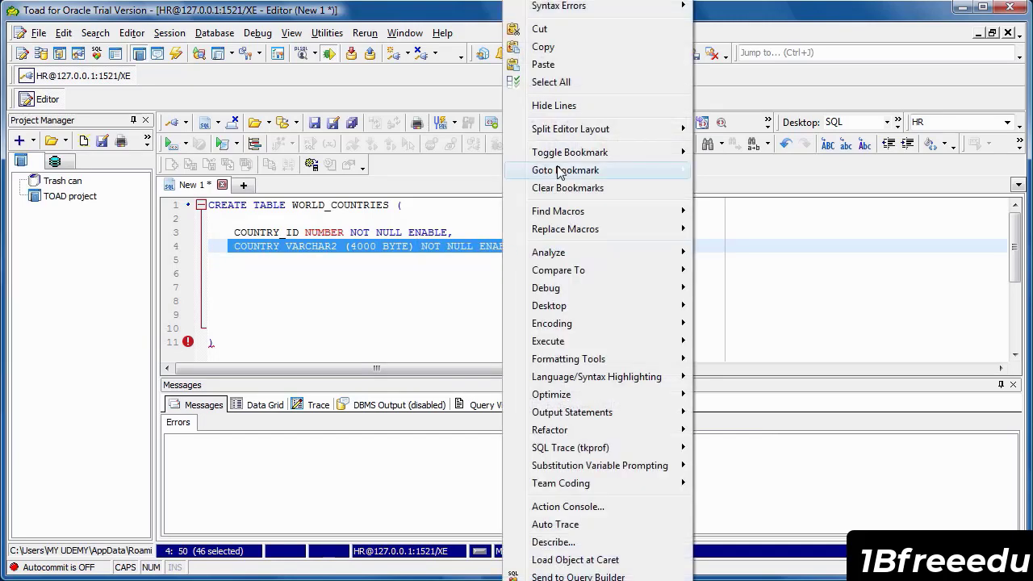
pyautogui.click(561, 47)
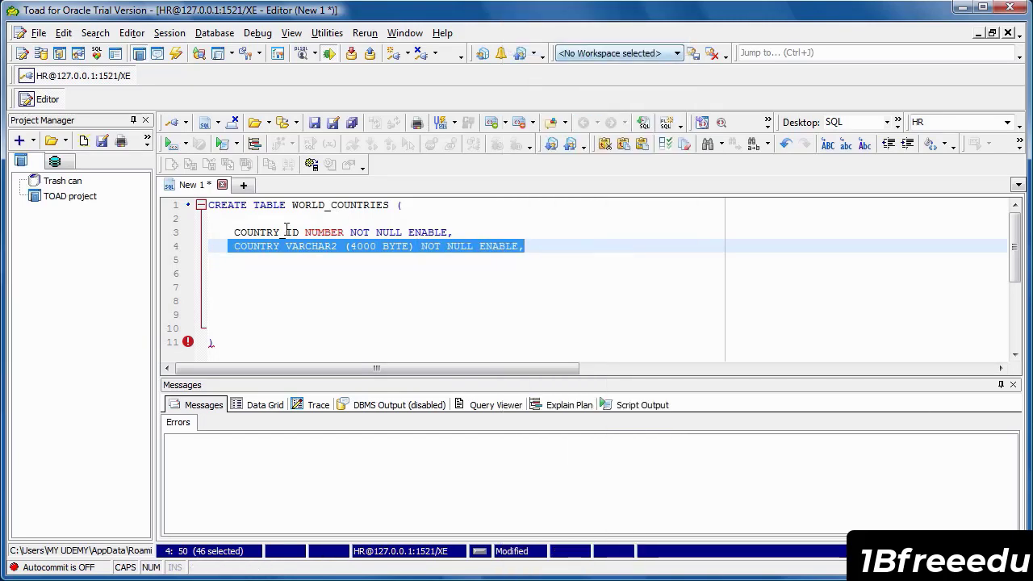
pyautogui.click(236, 263)
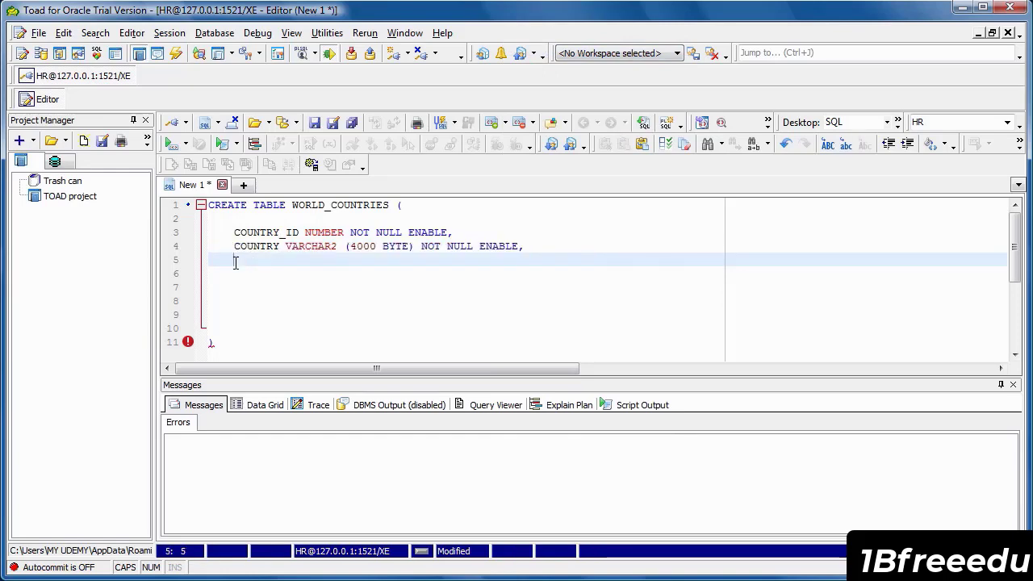
pyautogui.rightClick(236, 263)
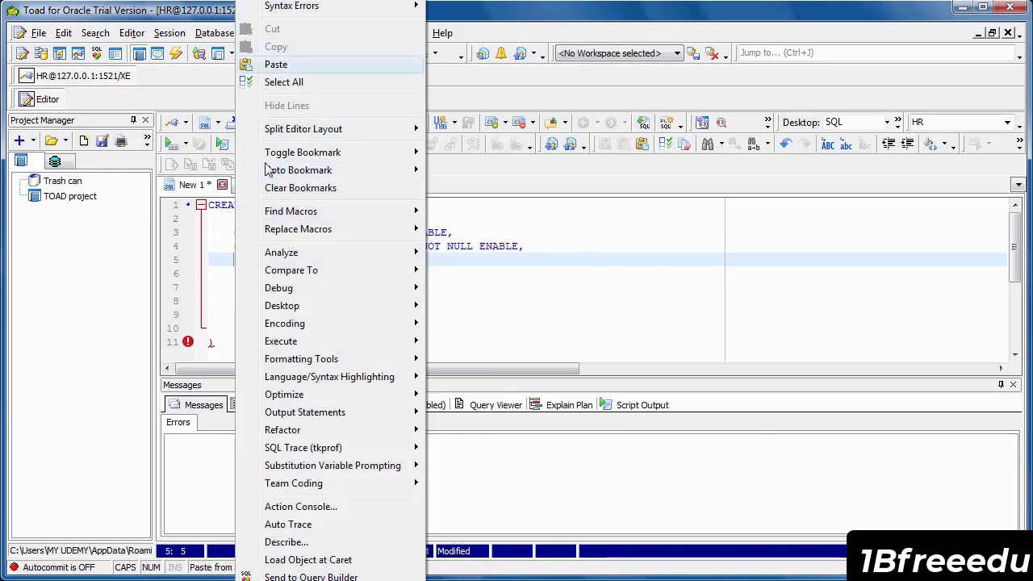
pyautogui.click(276, 64)
pyautogui.press('Down')
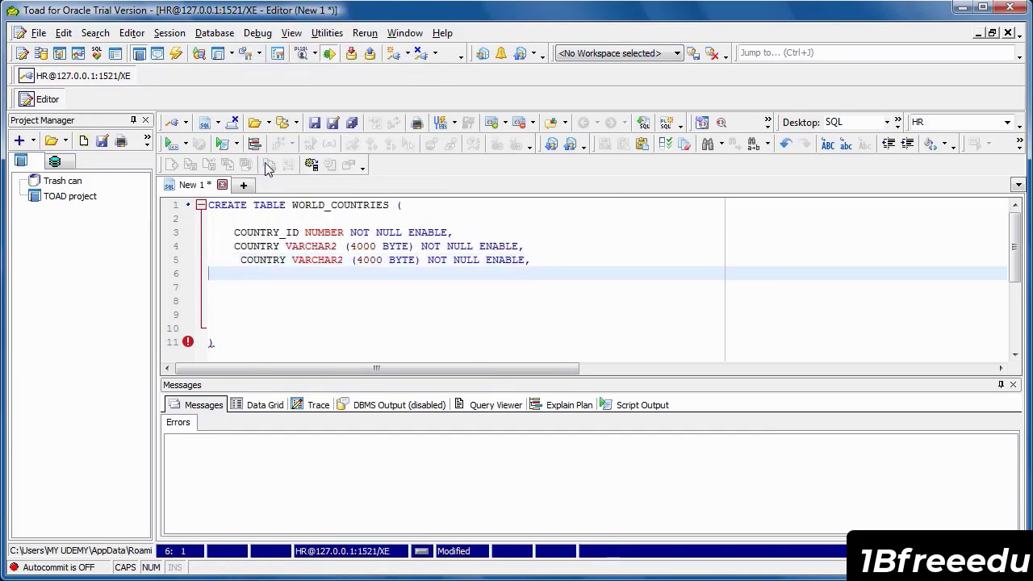
pyautogui.rightClick(247, 274)
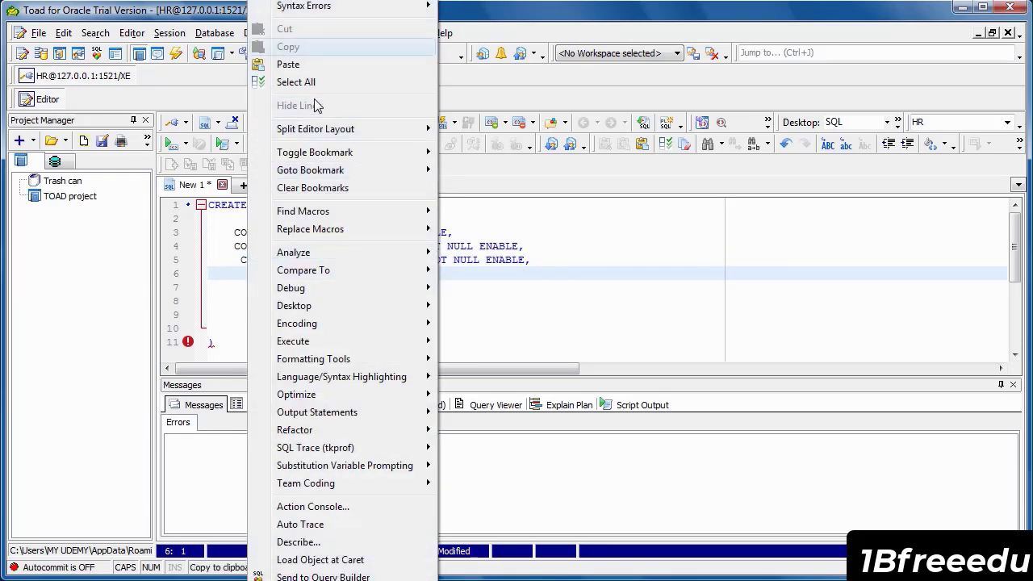
pyautogui.click(276, 63)
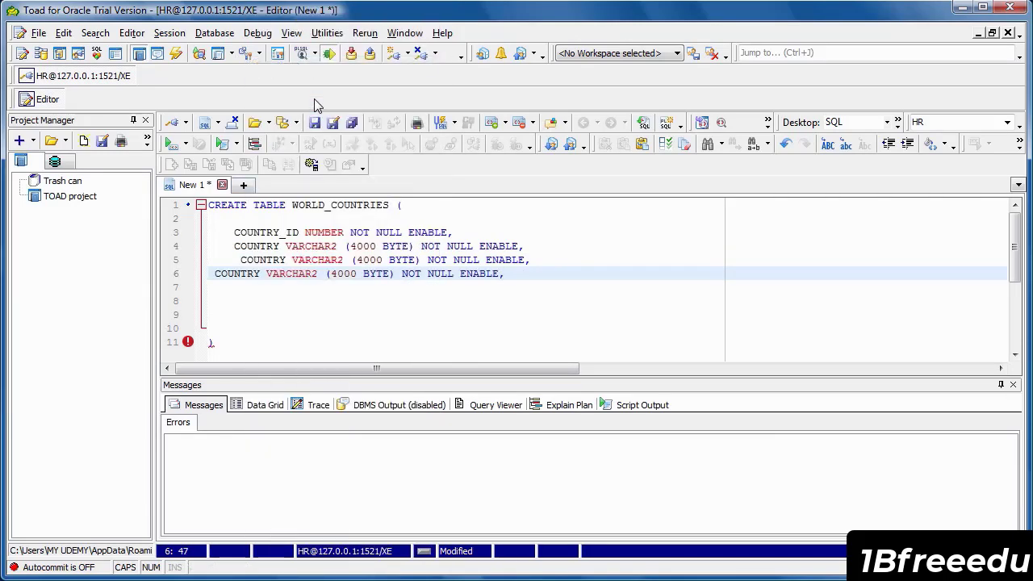
# - Align the two pasted COUNTRY definitions on lines 5 and 6 with the indentation of the columns above
pyautogui.press('Home')
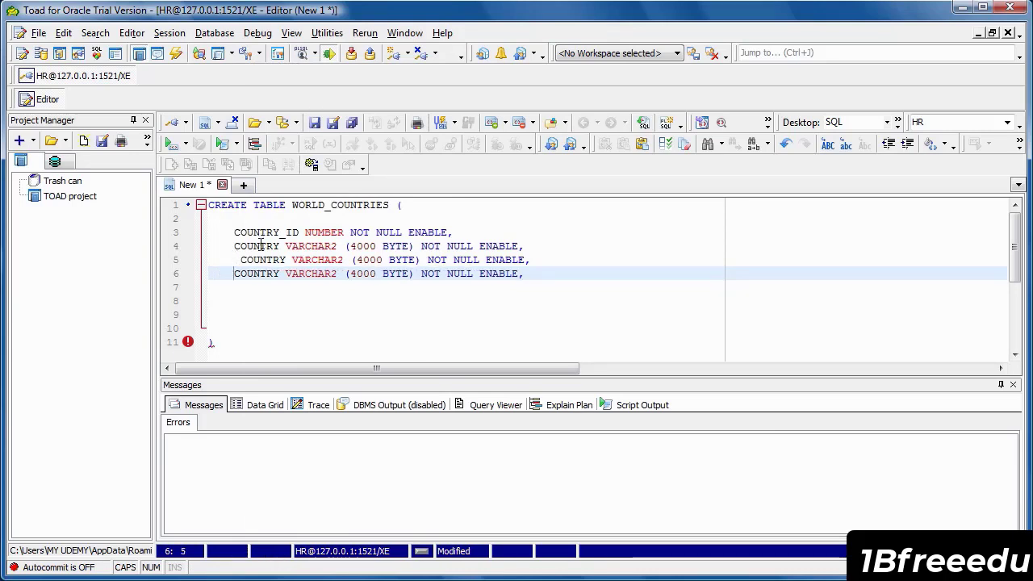
pyautogui.press('Up')
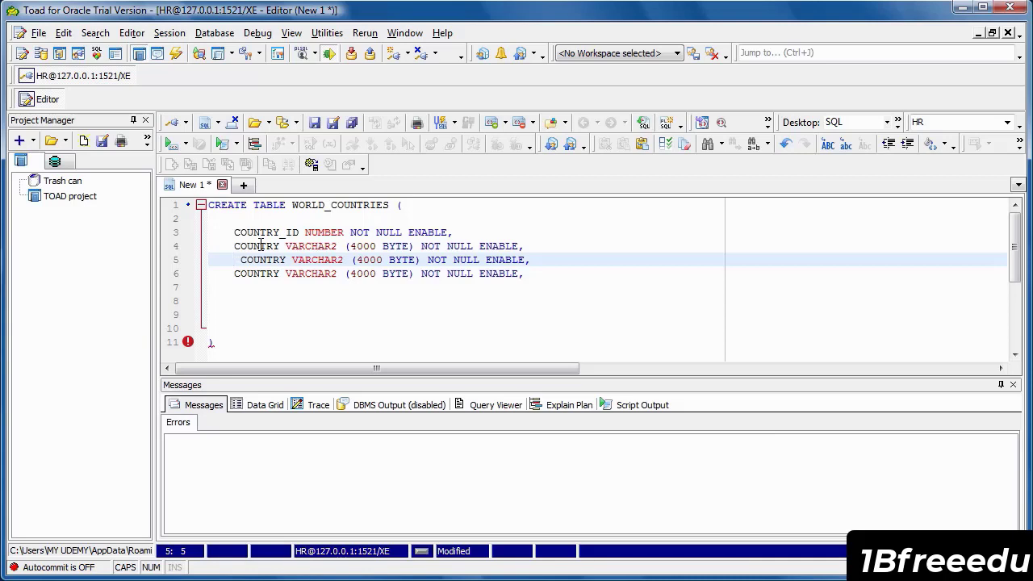
pyautogui.press('Delete')
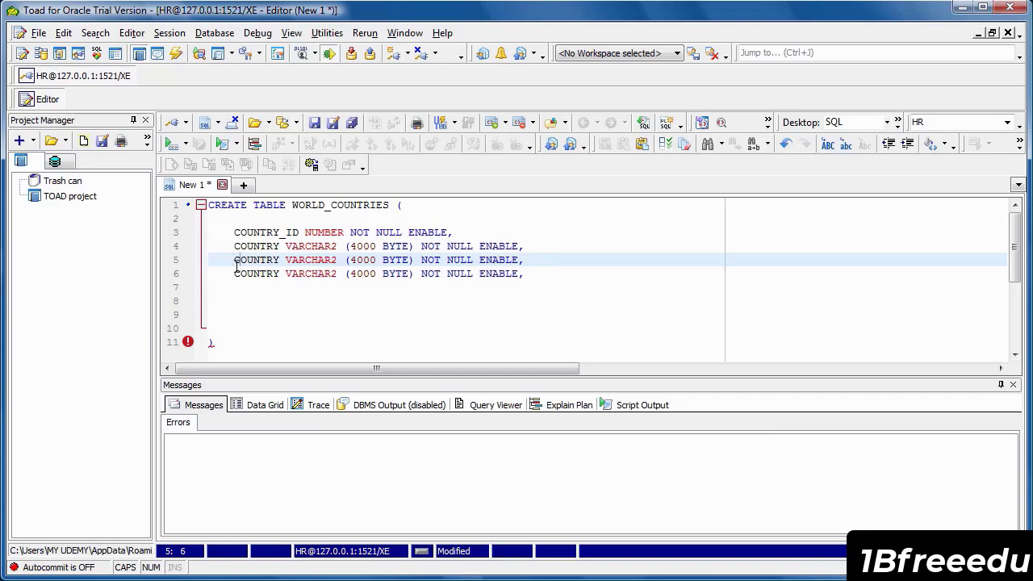
# - Rename the column in the COUNTRY definition on line 5 to CAPITAL_CITY
pyautogui.press('Delete')
pyautogui.press('Delete')
pyautogui.press('Delete')
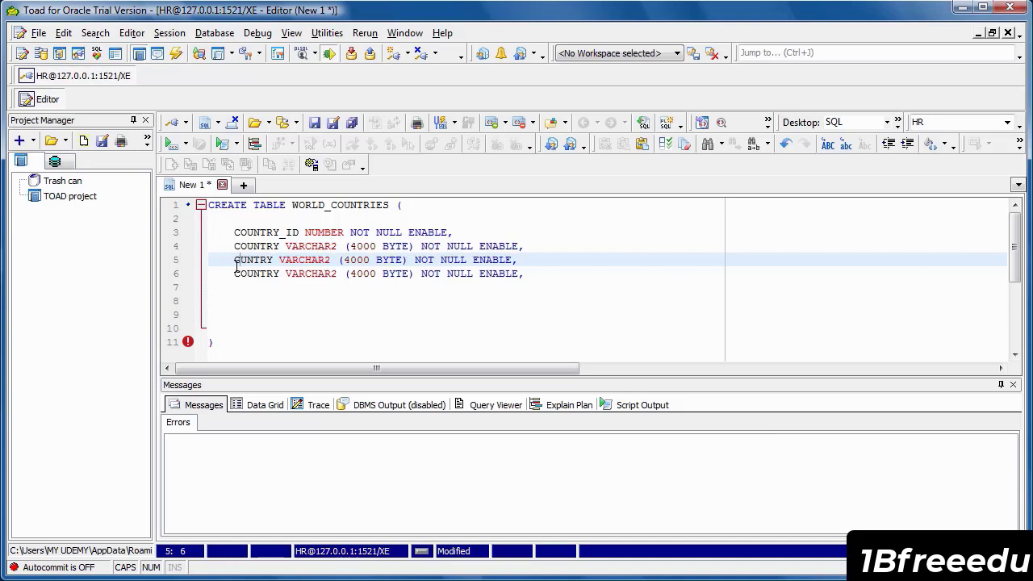
pyautogui.press('Delete')
pyautogui.press('Delete')
pyautogui.press('Delete')
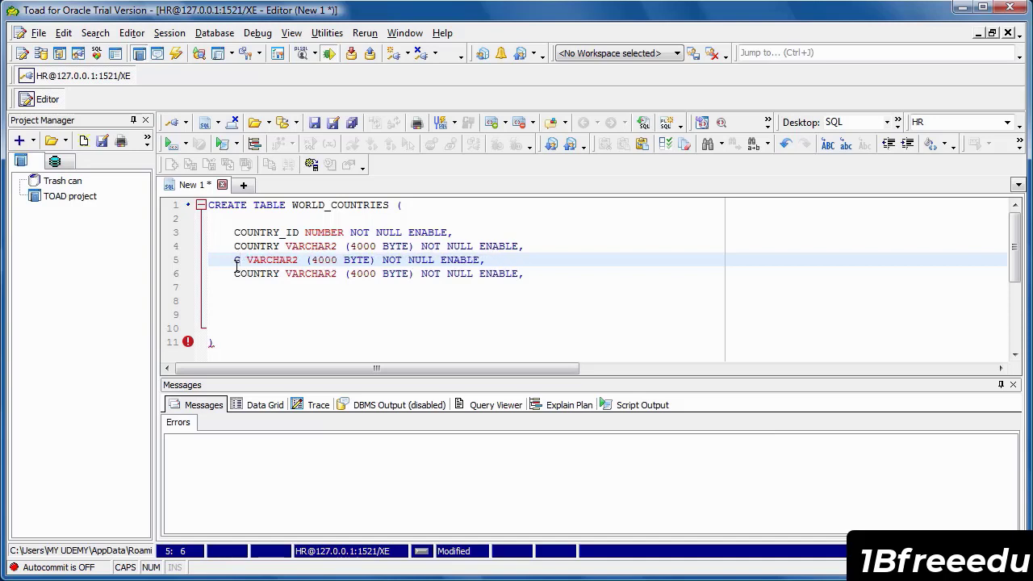
pyautogui.write('APITA')
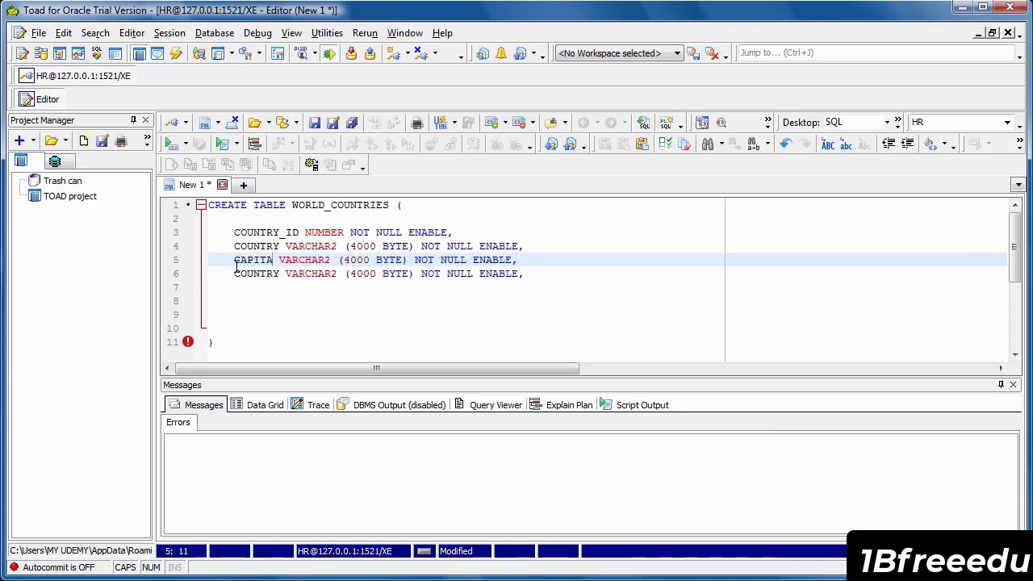
pyautogui.write('L_')
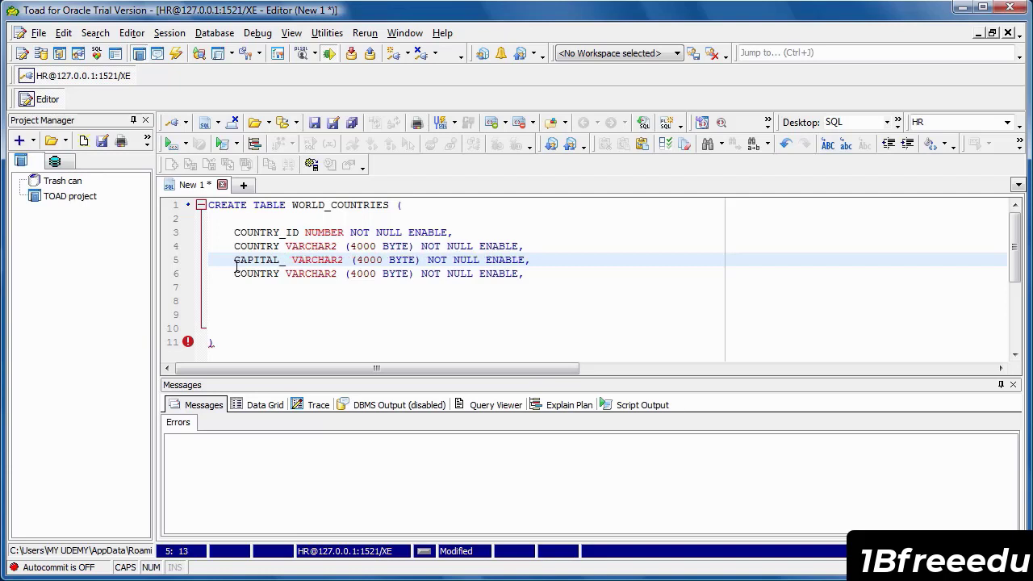
pyautogui.write('CITY')
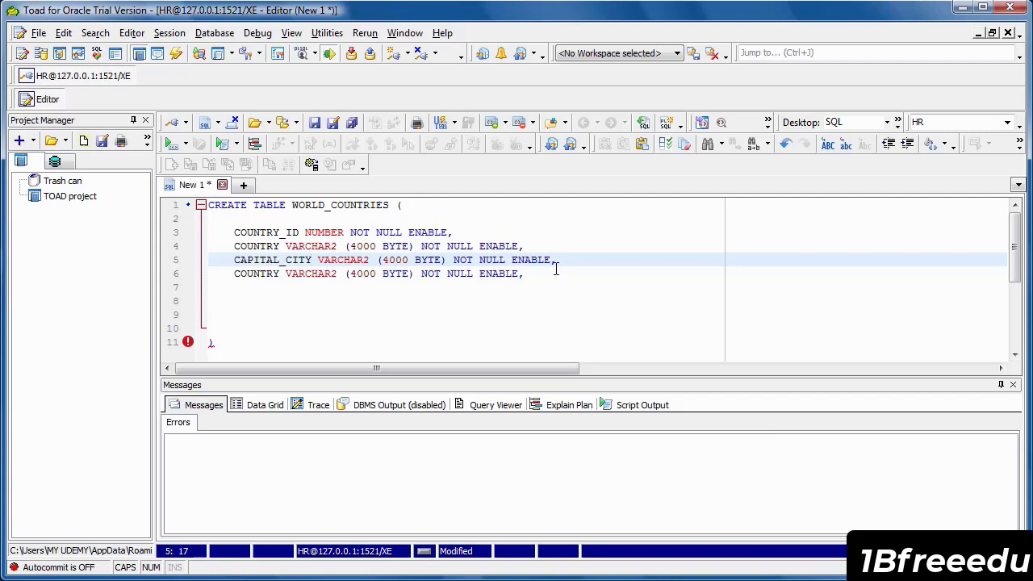
# - Rename the column in the COUNTRY definition on line 6 to SECOND_CITY
pyautogui.click(236, 274)
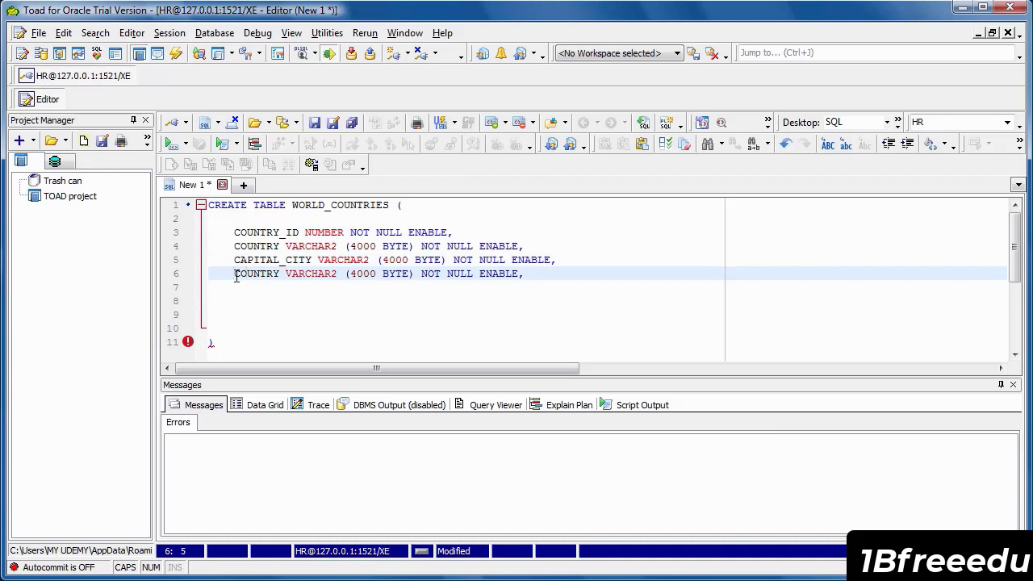
pyautogui.press('Delete')
pyautogui.press('Delete')
pyautogui.press('Delete')
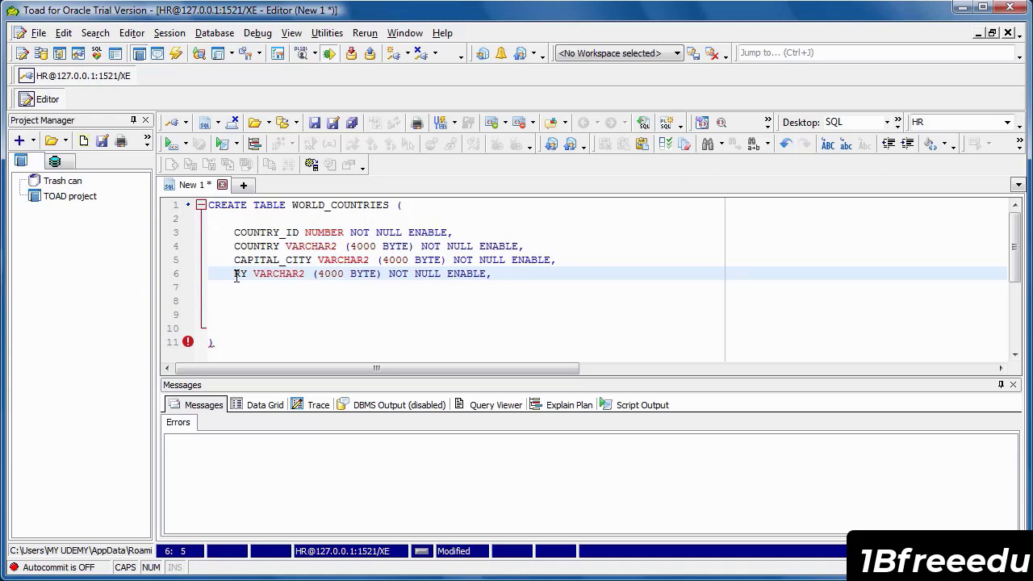
pyautogui.press('Delete')
pyautogui.press('Delete')
pyautogui.write('SE')
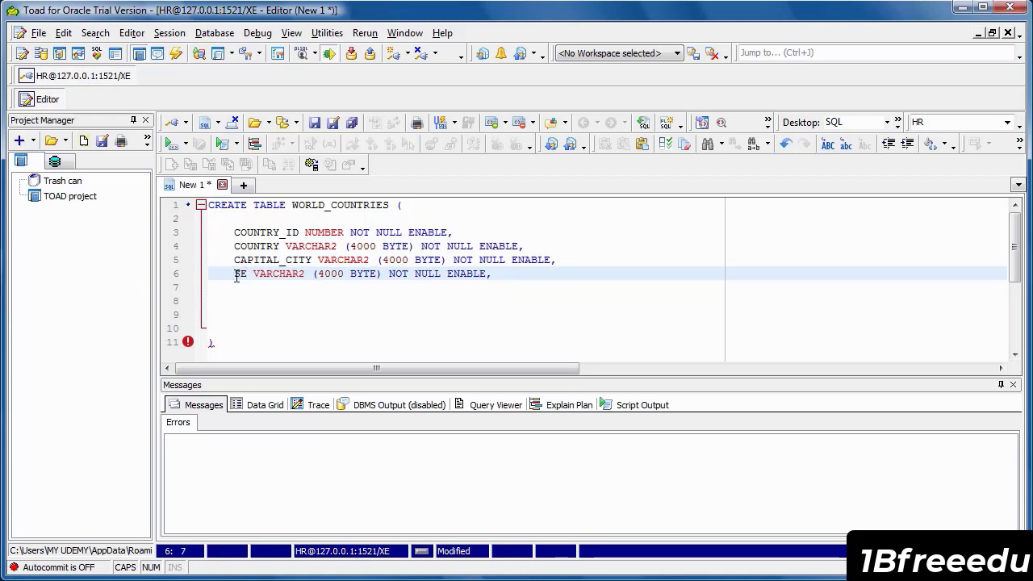
pyautogui.write('COND')
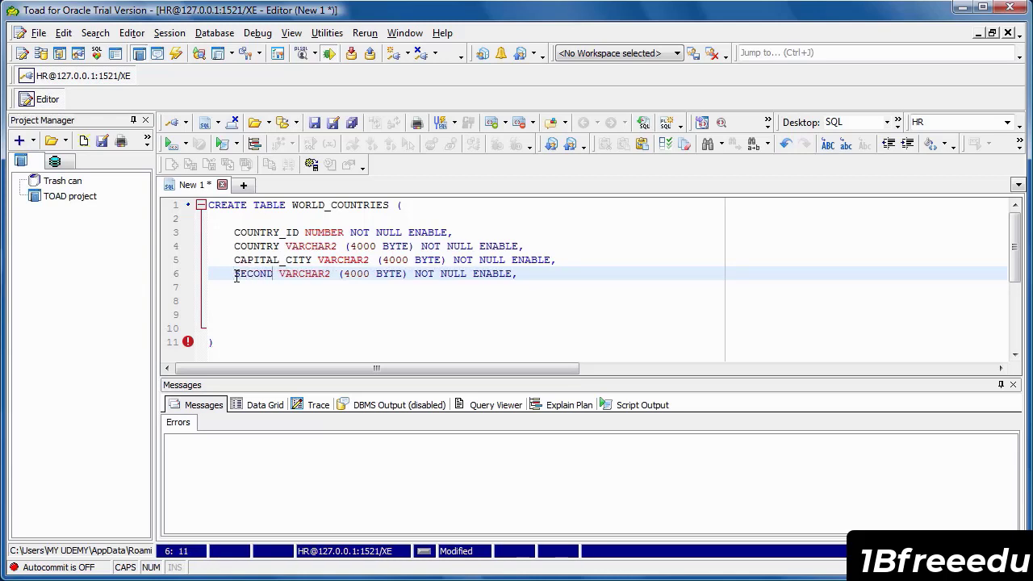
pyautogui.write('_CITY')
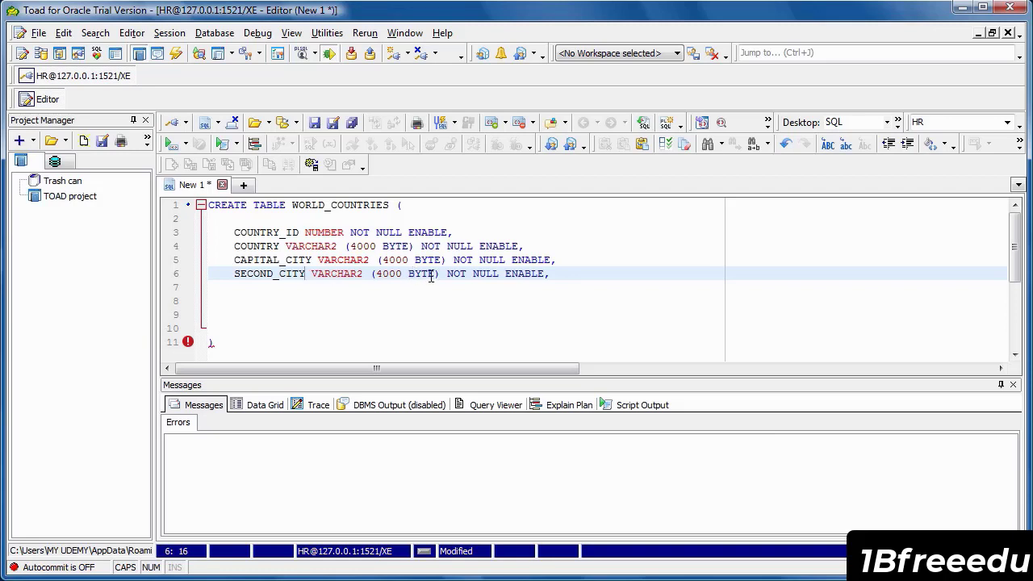
# - Remove NOT NULL ENABLE from the SECOND_CITY definition, end it with a comma and start a new line below
pyautogui.moveTo(446, 275); pyautogui.dragTo(541, 284)
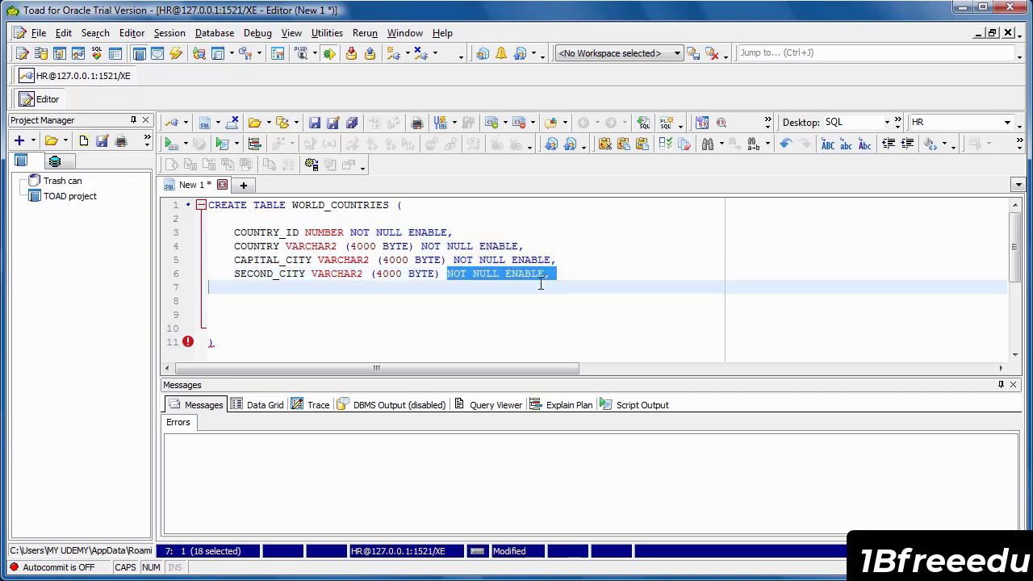
pyautogui.press('Delete')
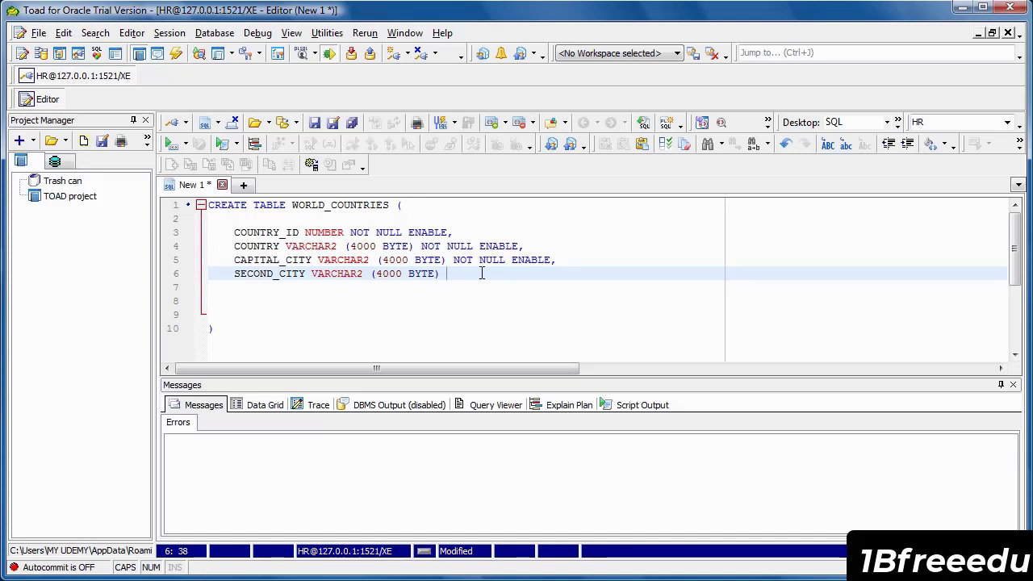
pyautogui.write(',')
pyautogui.press('Return')
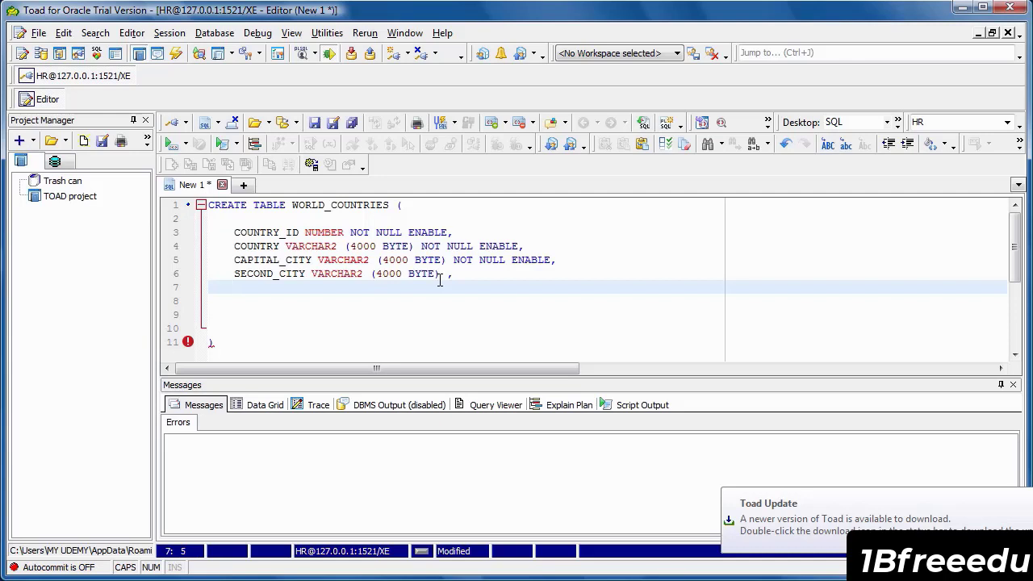
# - Begin a table constraint on line 7 with CONSTRAINT "COUNTRY_PK", keeping the keyword spelled correctly
pyautogui.write('CONSTAINT')
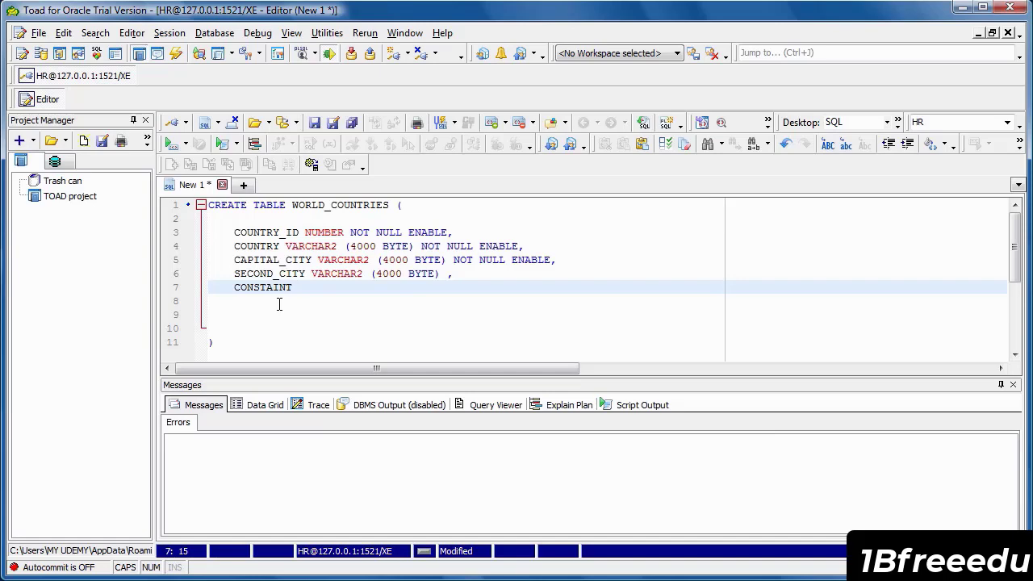
pyautogui.press('Left')
pyautogui.press('Left')
pyautogui.press('Left')
pyautogui.press('Left')
pyautogui.press('Left')
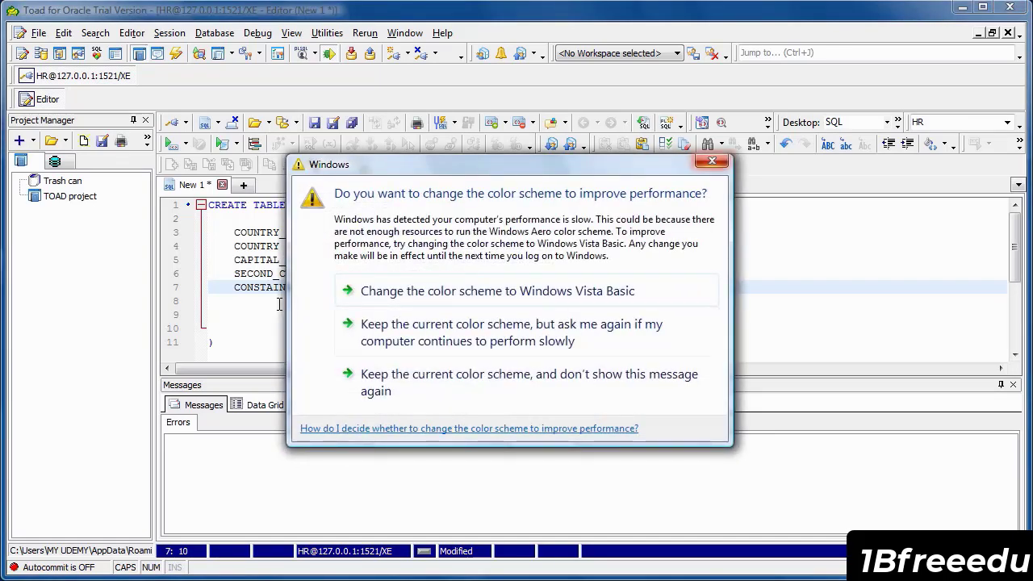
pyautogui.press('Escape')
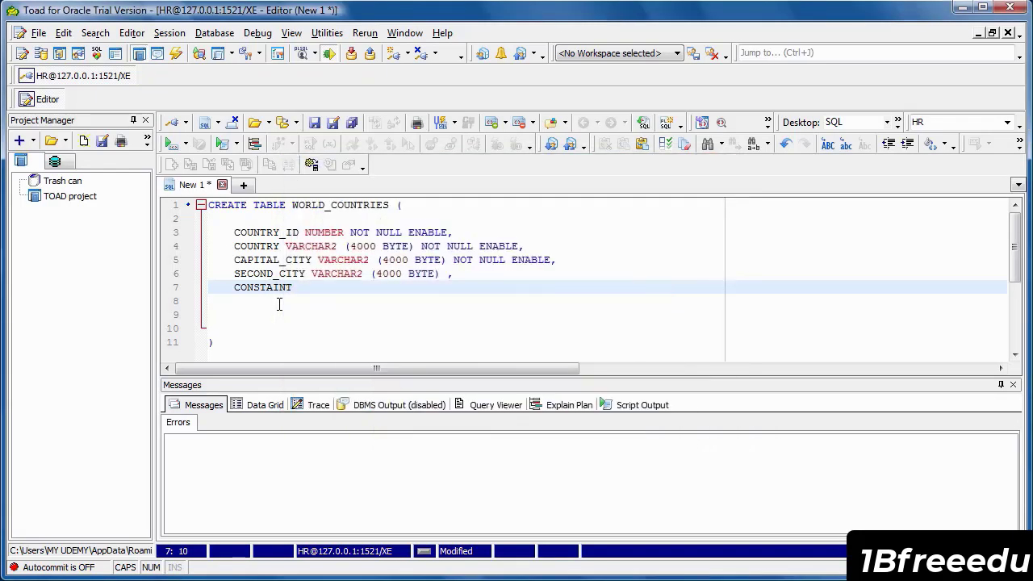
pyautogui.write('R')
pyautogui.press('End')
pyautogui.write('"COUNTRY_')
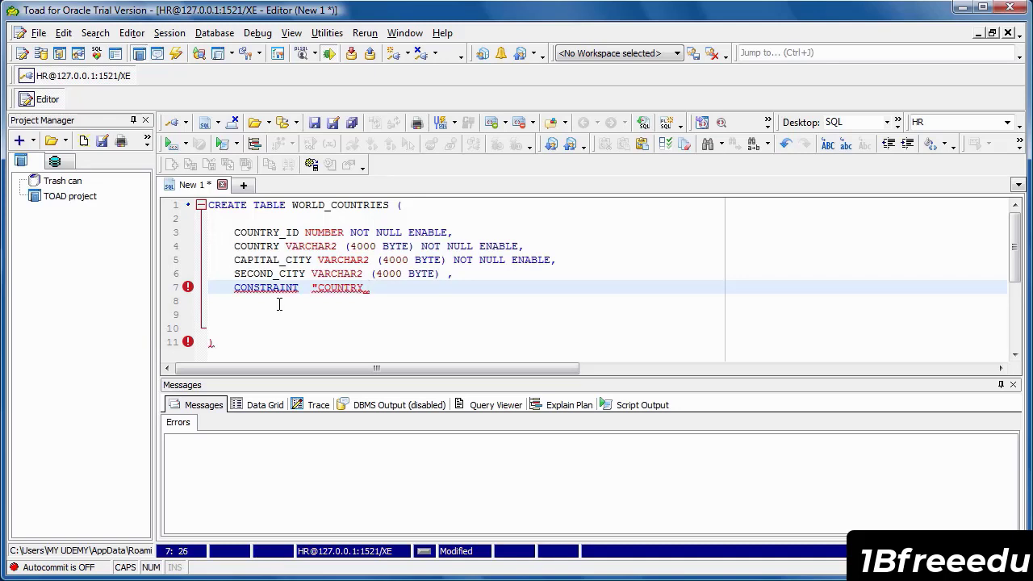
pyautogui.write('PK"')
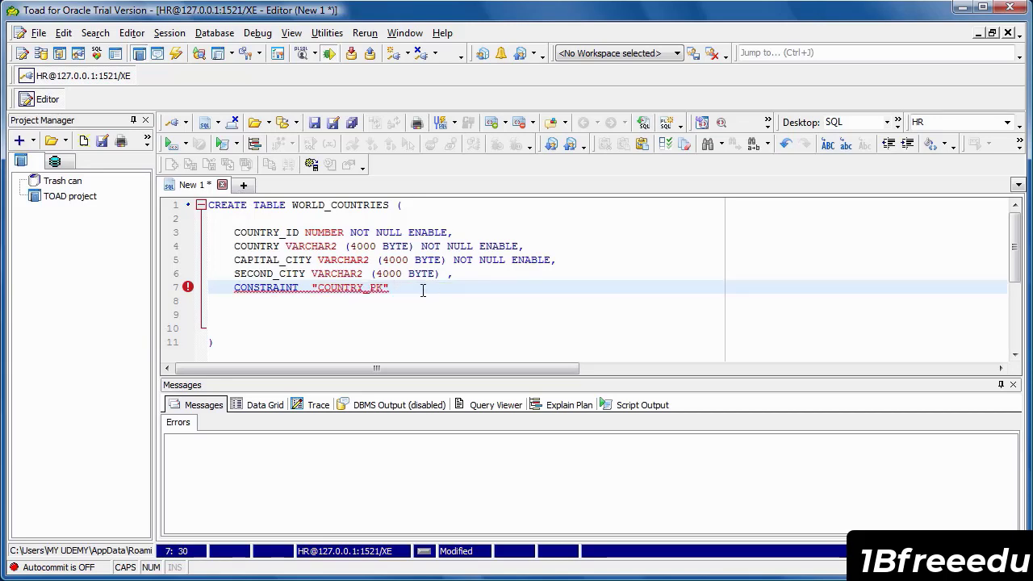
# - Complete the "COUNTRY_PK" constraint with PRIMARY KEY (COUNTRY_ID) ENABLE and execute the CREATE TABLE statement
pyautogui.write('PRIMARY')
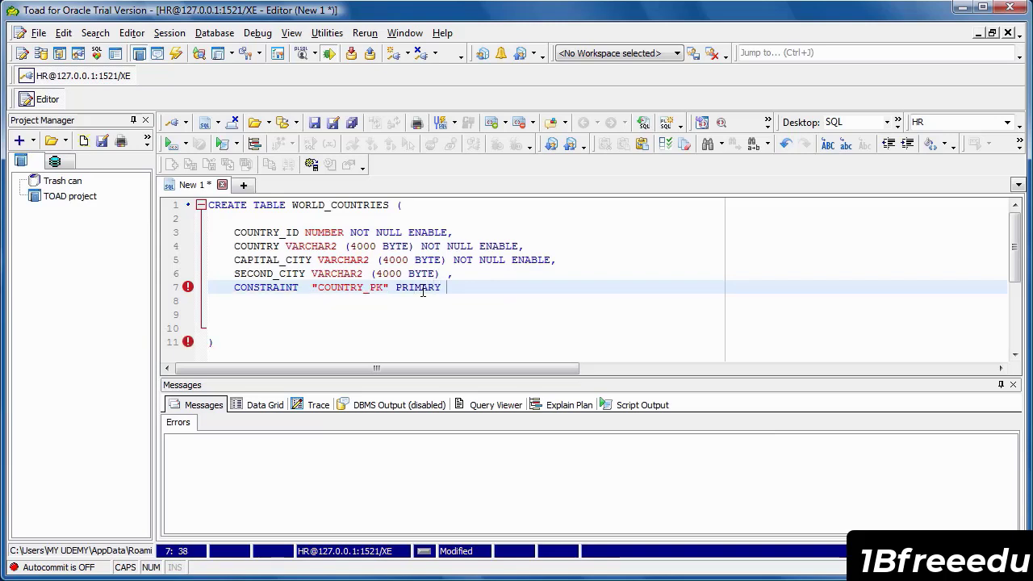
pyautogui.write(' KEY')
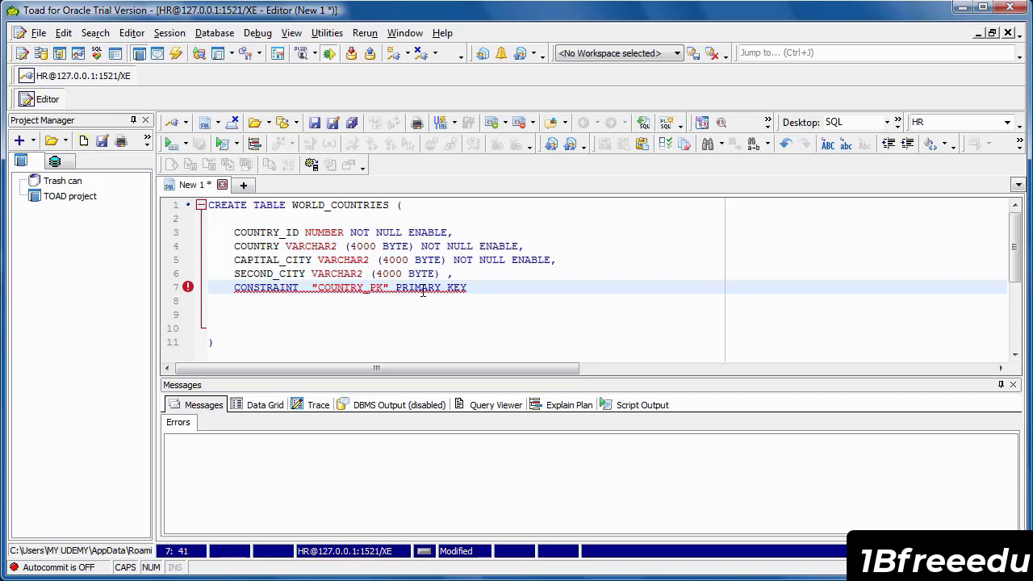
pyautogui.write(' (')
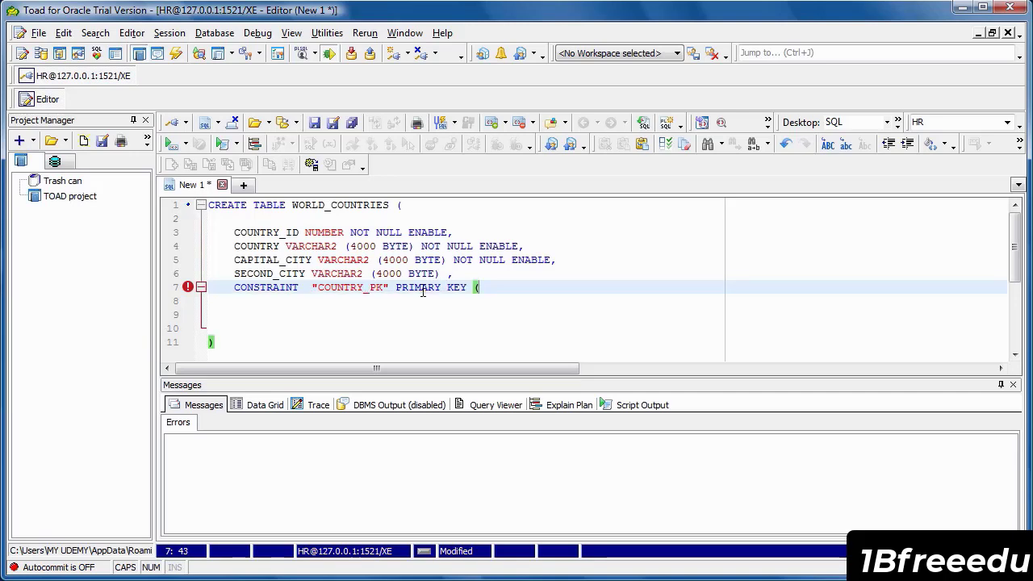
pyautogui.write('COUNTRY')
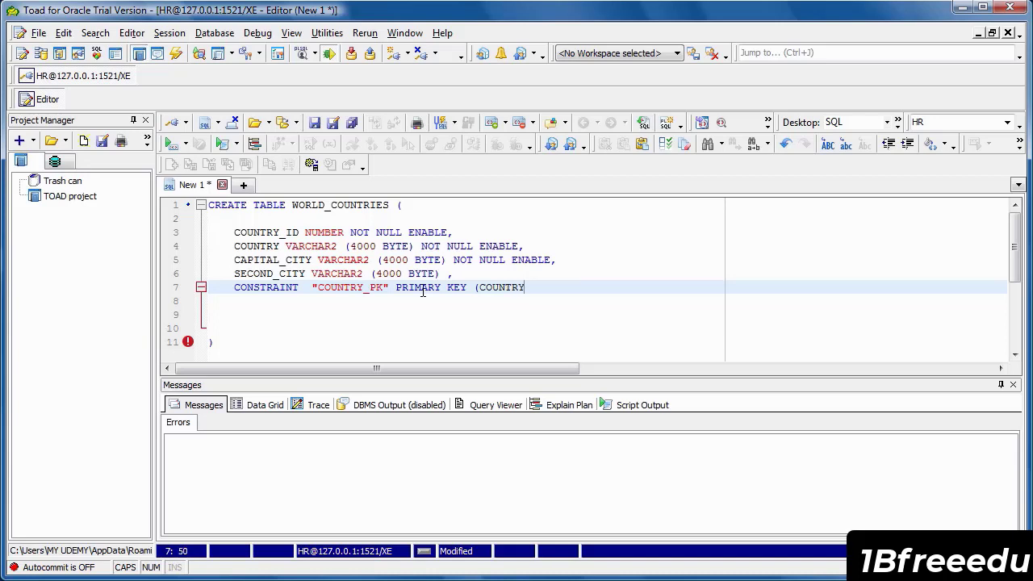
pyautogui.write('_ID')
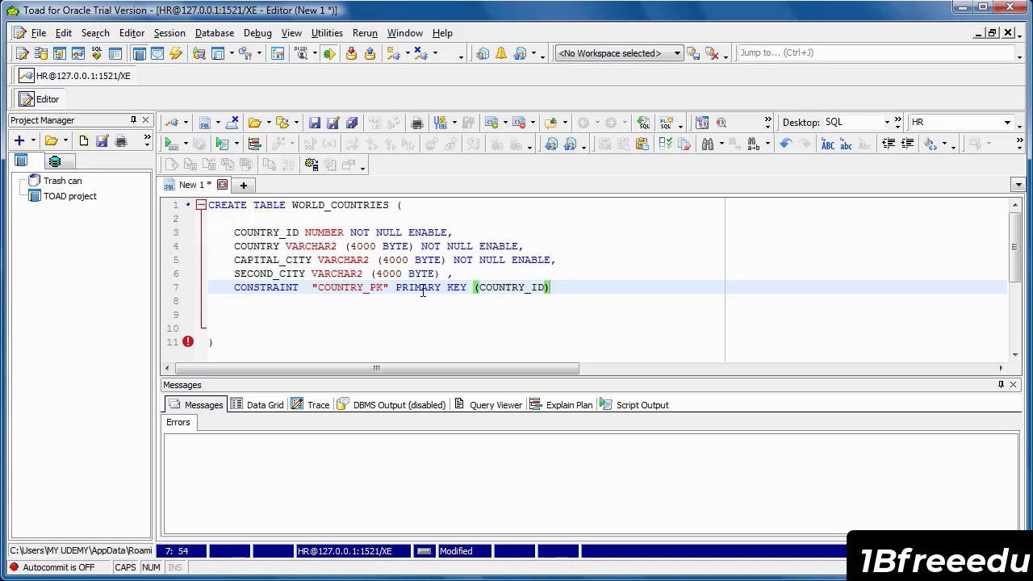
pyautogui.write(') E')
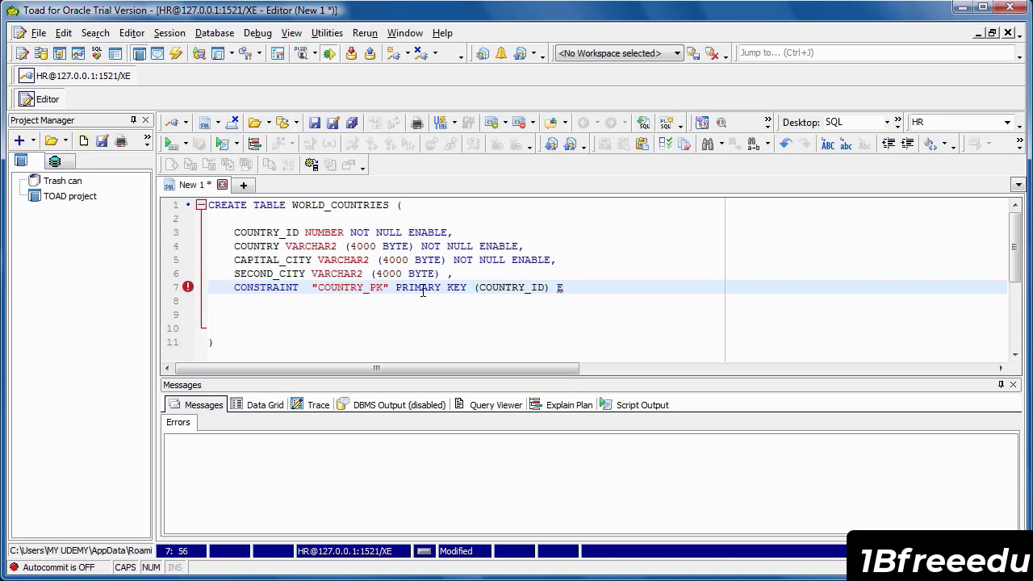
pyautogui.write('NABLE')
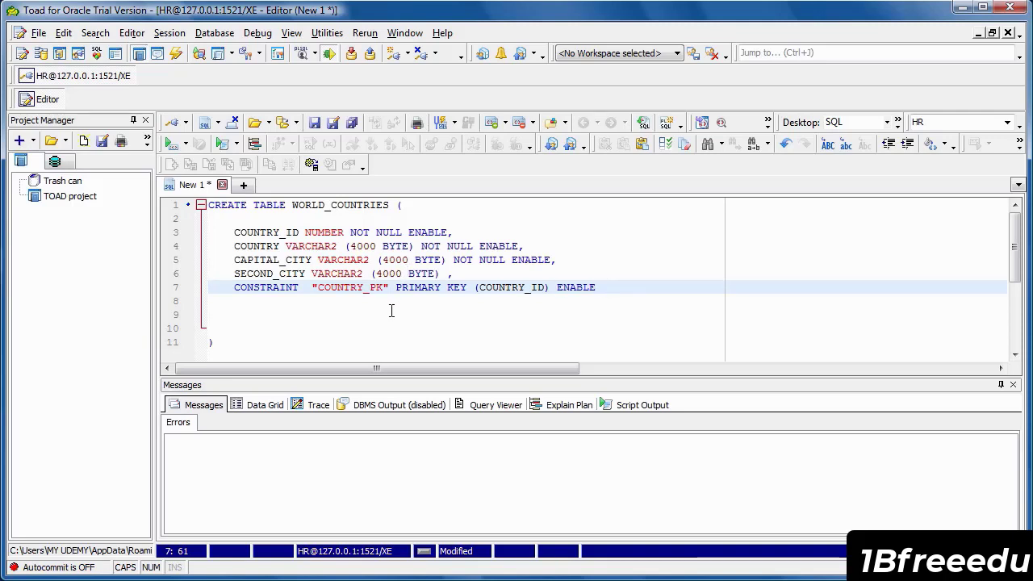
pyautogui.click(171, 144)
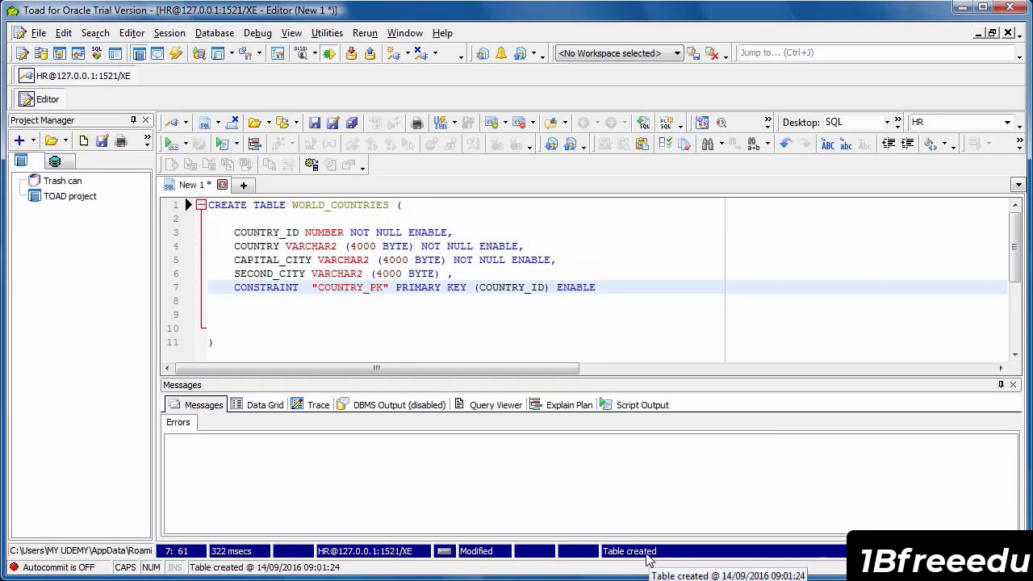
pyautogui.click(300, 348)
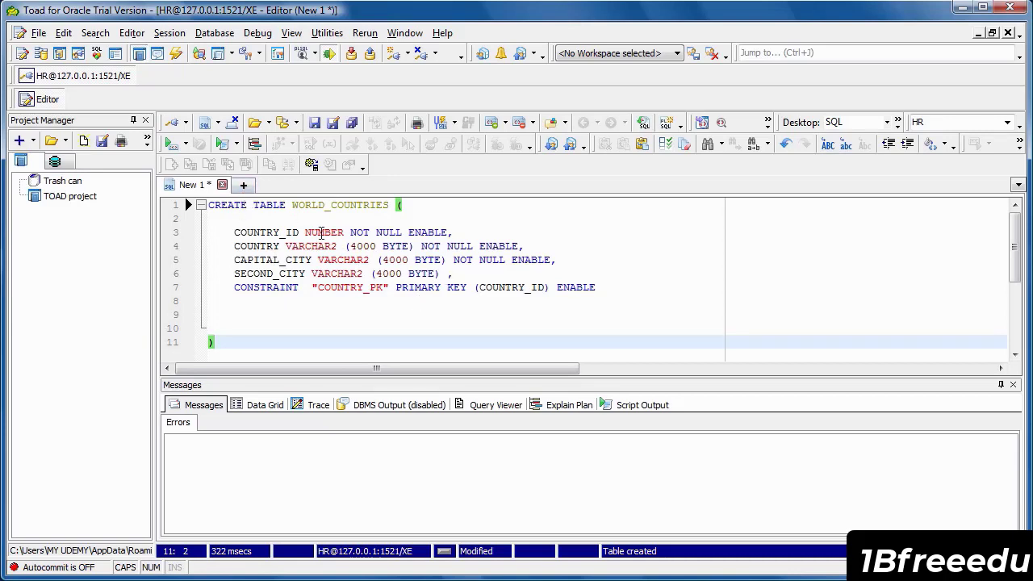
# - Write SELECT * FROM WORLD_COUNTRIES; in a new editor page and execute it
pyautogui.click(244, 186)
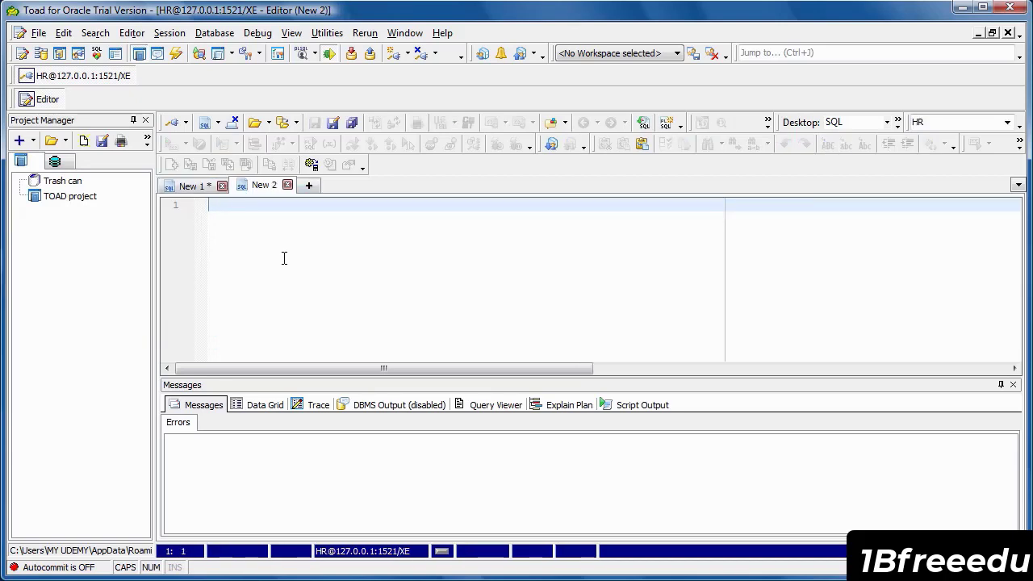
pyautogui.write('SELE')
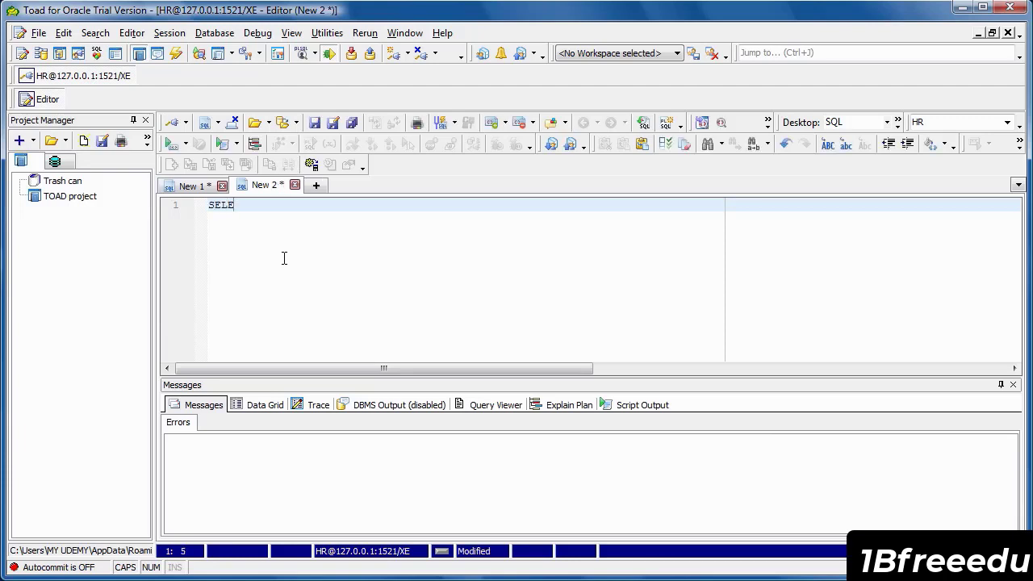
pyautogui.write('CT * FROM ')
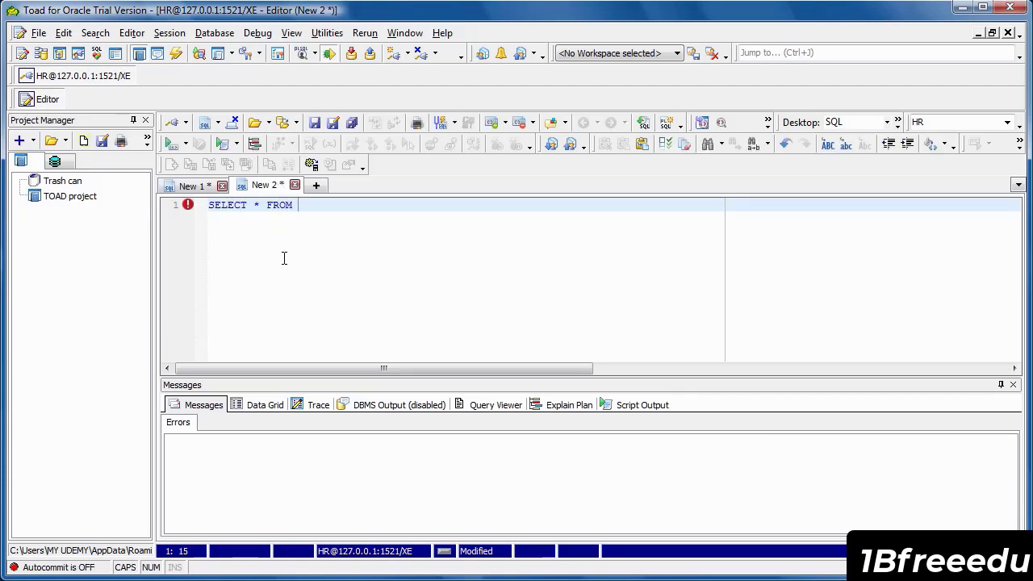
pyautogui.write('WORL')
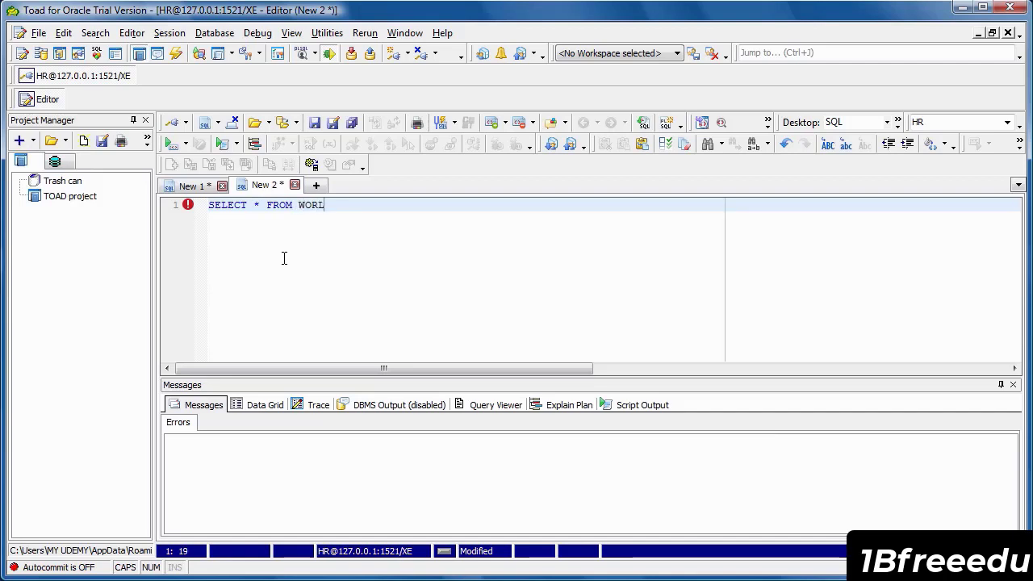
pyautogui.write('D_COUNTR')
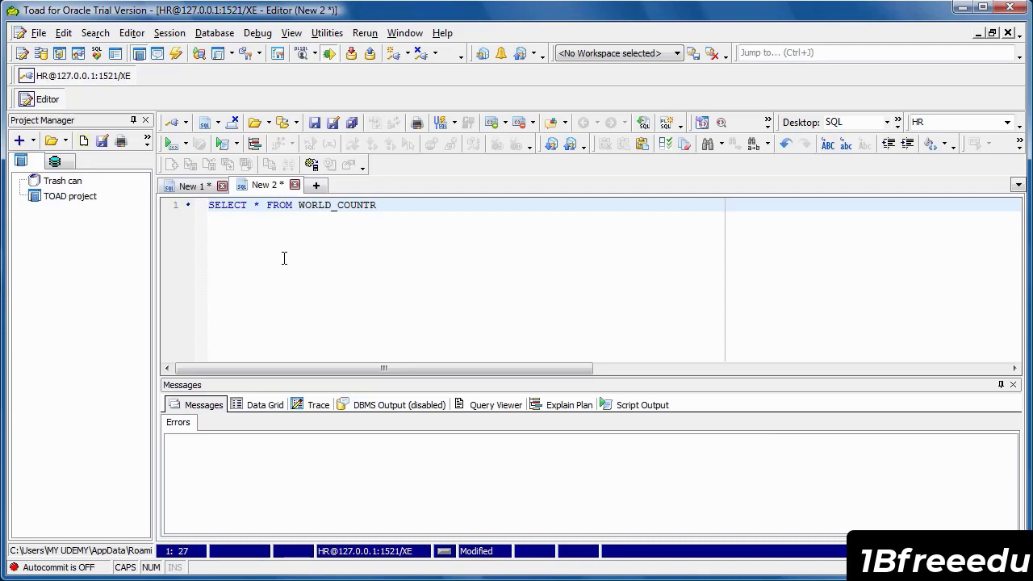
pyautogui.write('IES;')
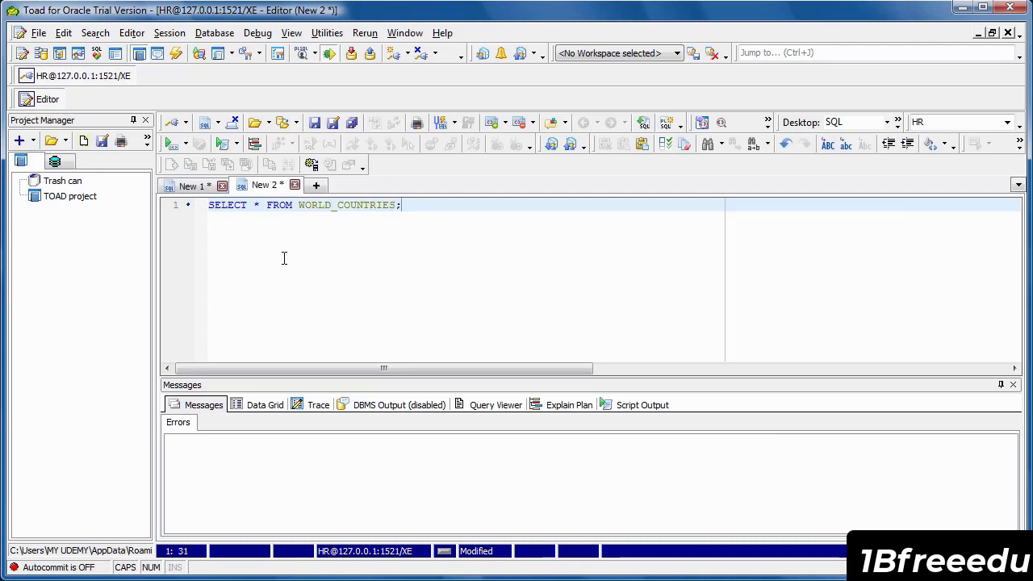
pyautogui.click(170, 145)
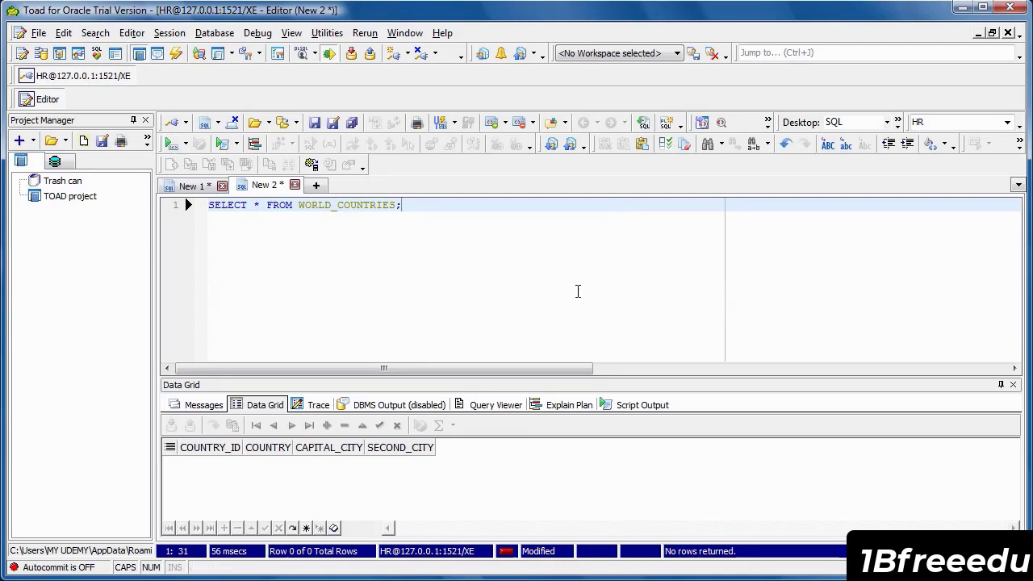
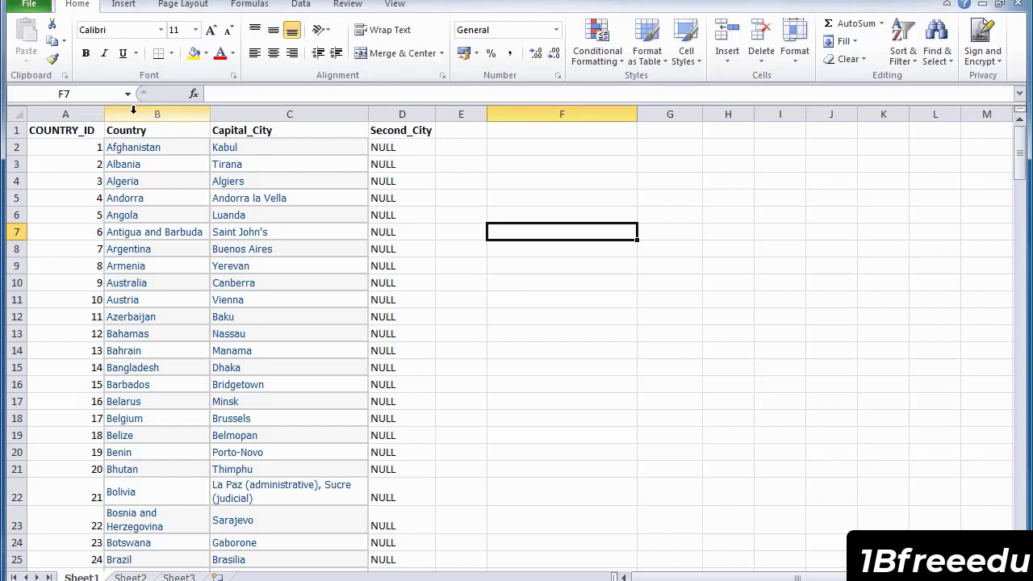
# - Search the World_Countries7.xlsx sheet for all cells containing an ampersand (&)
pyautogui.hotkey('ctrl', 'f')
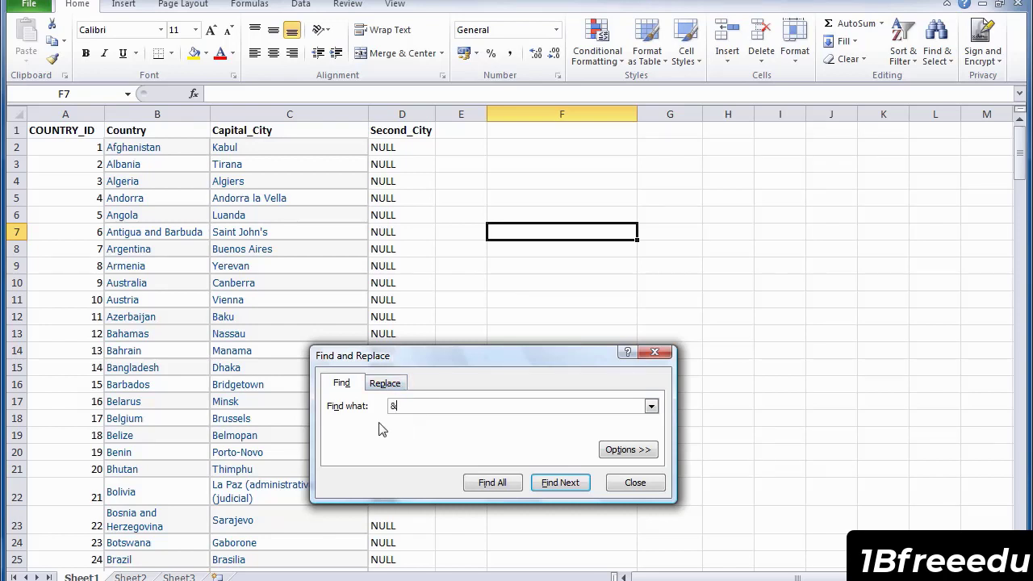
pyautogui.click(494, 489)
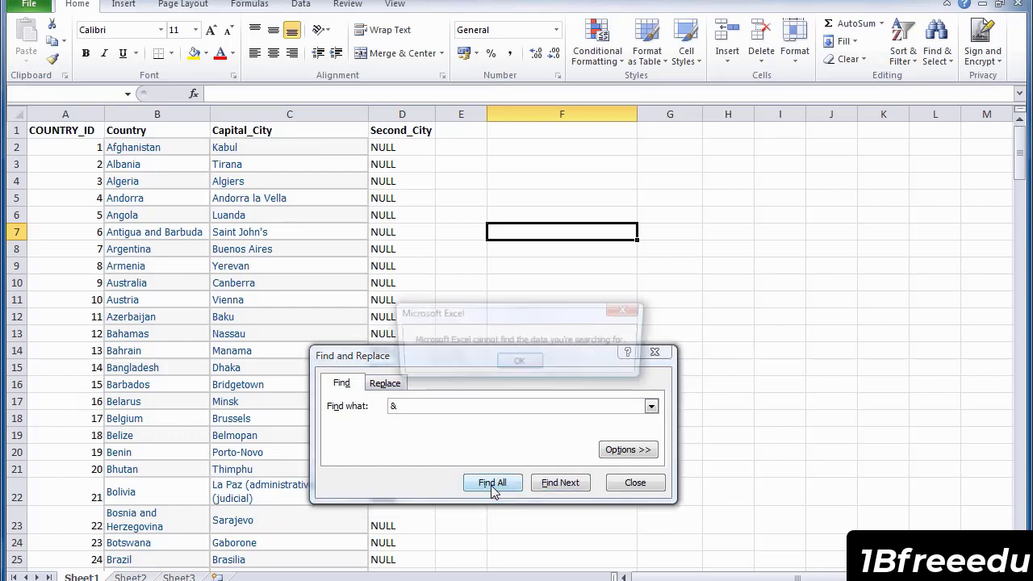
pyautogui.click(521, 365)
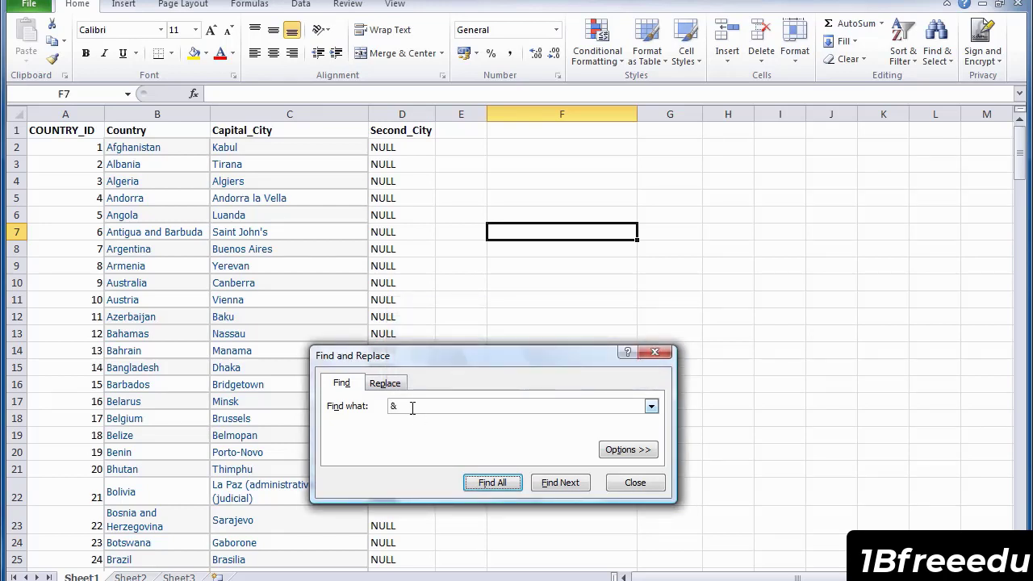
# - Find all cells containing an apostrophe (') and fill the Saint John's and N'Djamena cells yellow
pyautogui.moveTo(410, 406); pyautogui.dragTo(342, 406)
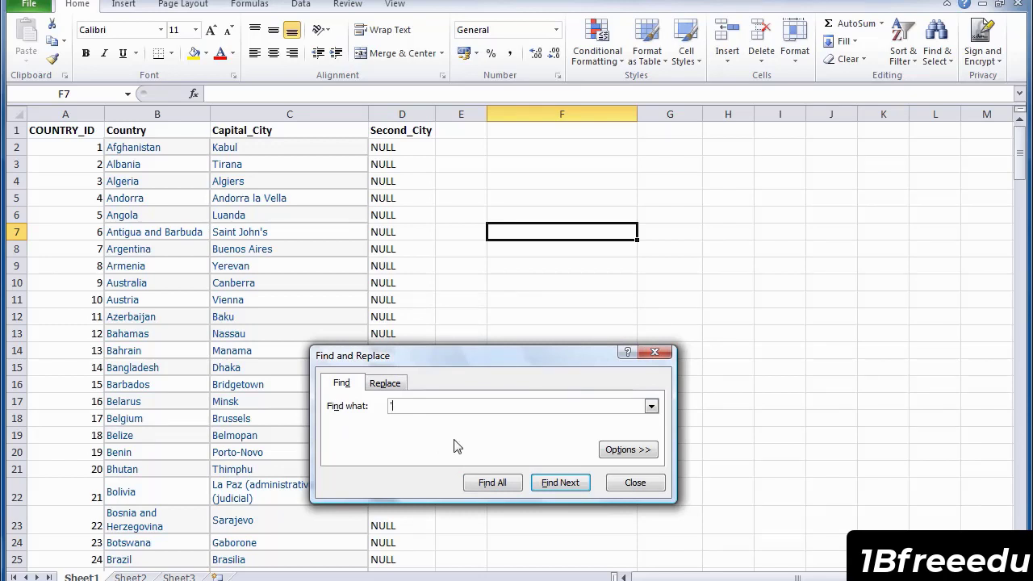
pyautogui.click(492, 483)
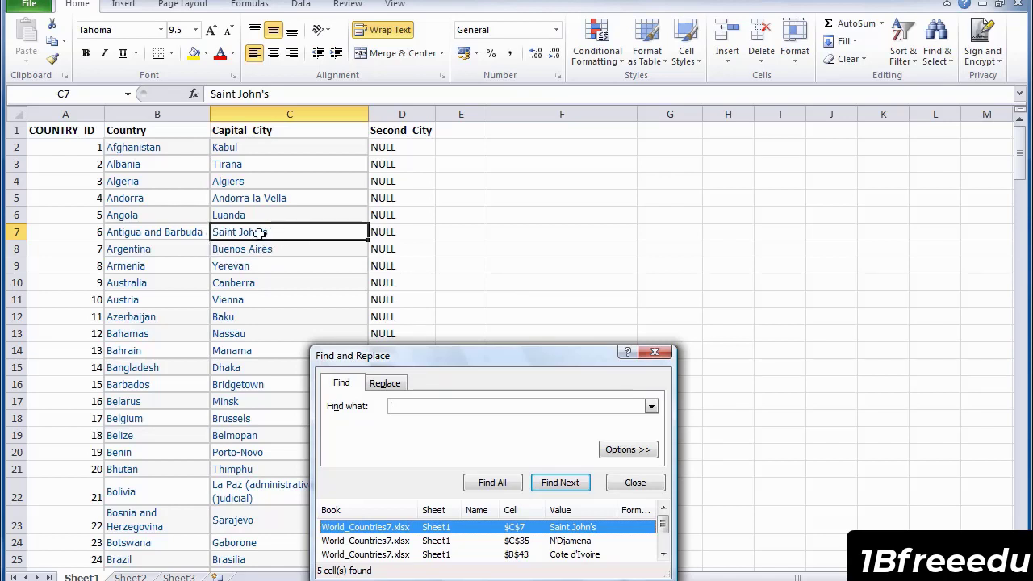
pyautogui.click(194, 53)
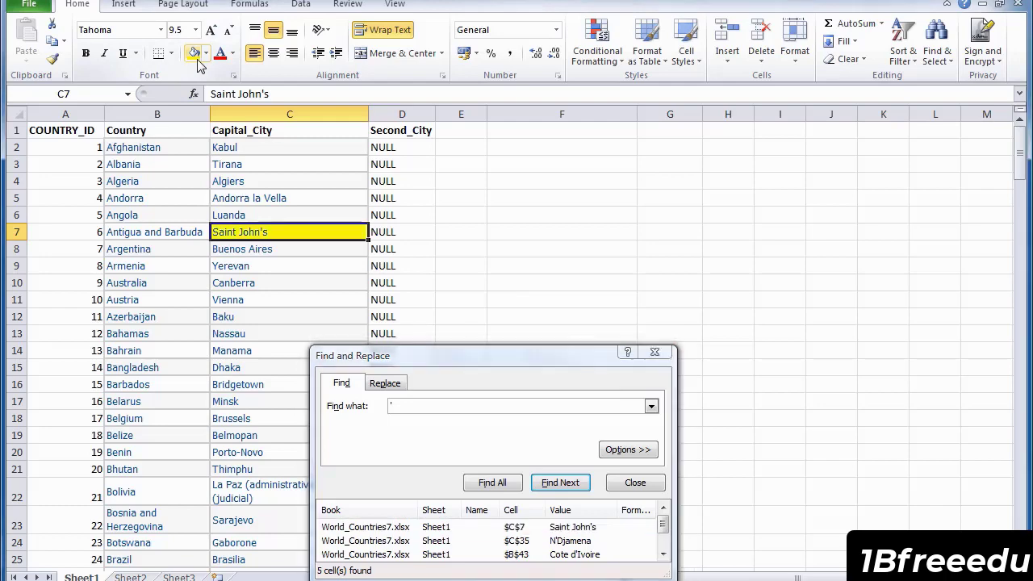
pyautogui.click(560, 482)
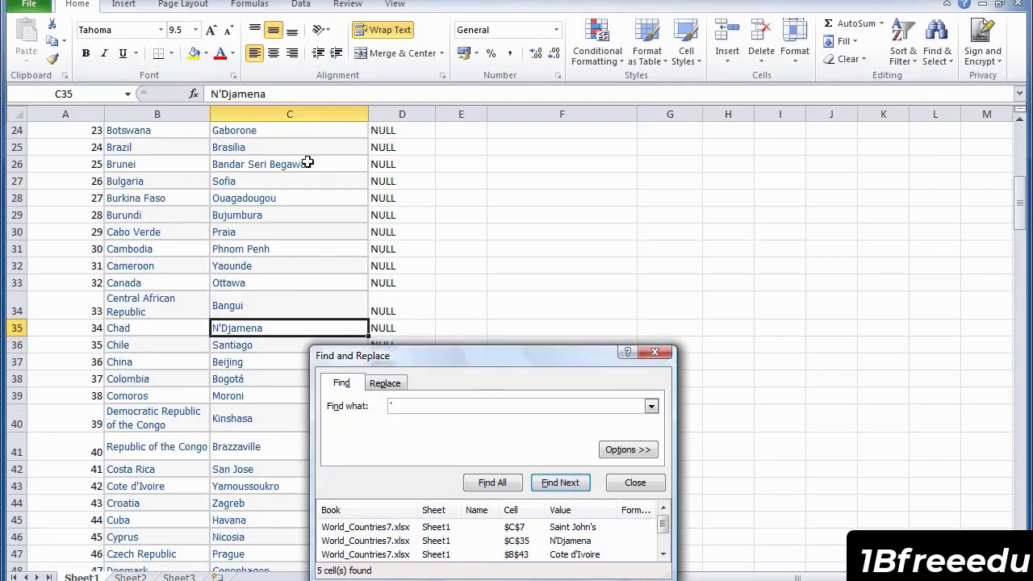
pyautogui.click(194, 53)
# - Fill the remaining apostrophe matches Cote d'Ivoire, Saint George's and Sana'a yellow, then close the search
pyautogui.click(558, 484)
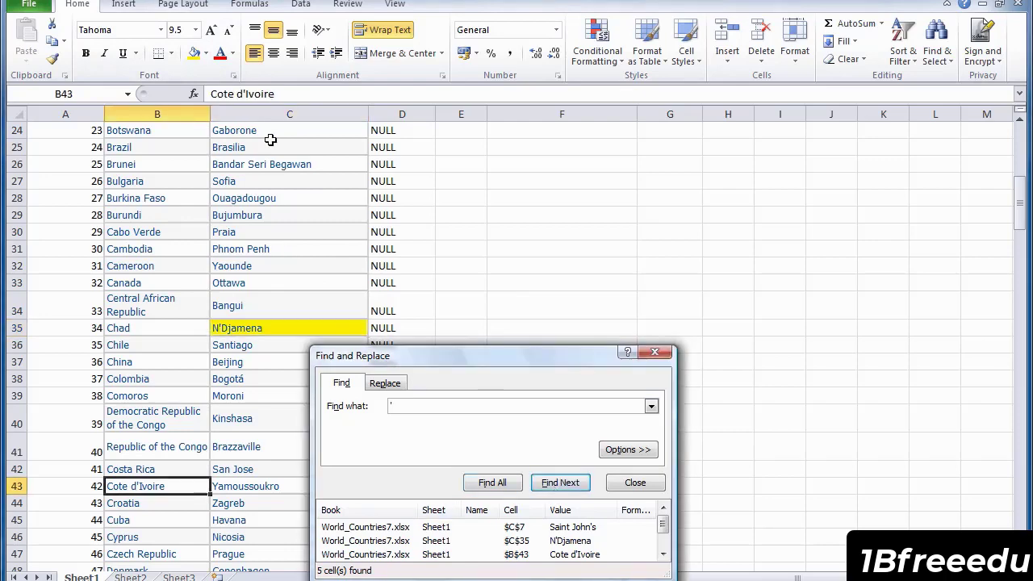
pyautogui.click(193, 54)
pyautogui.click(569, 483)
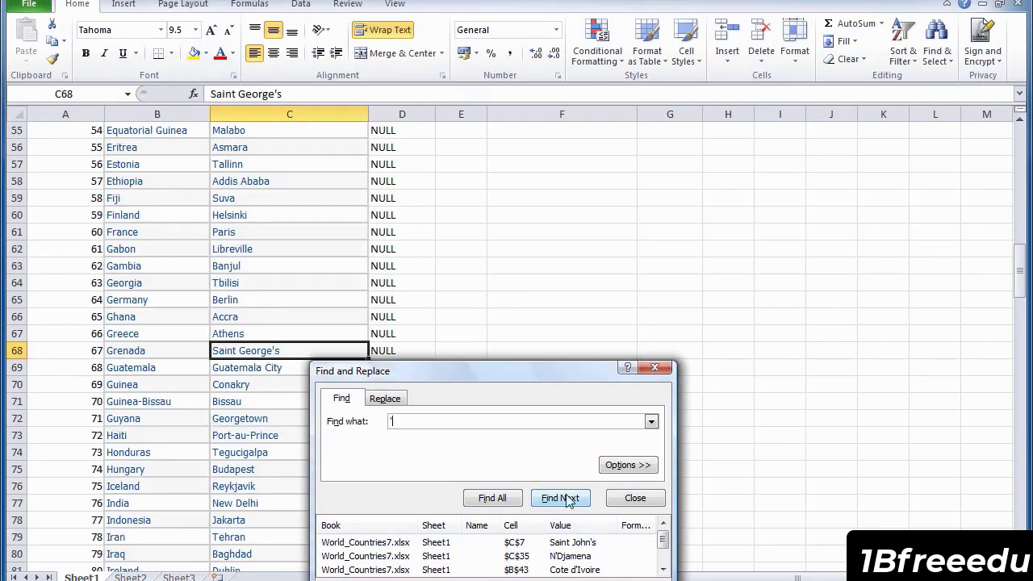
pyautogui.click(193, 53)
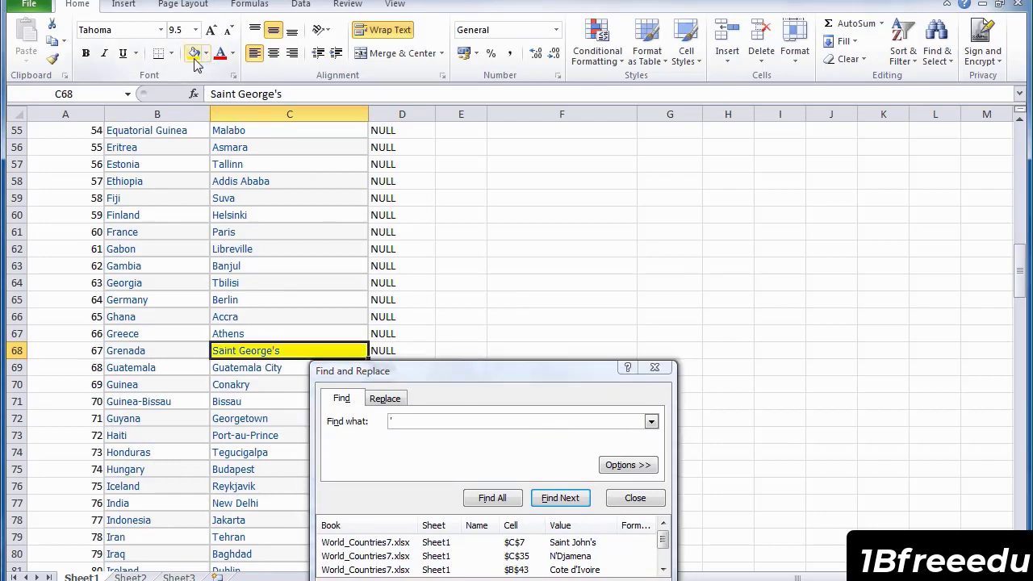
pyautogui.click(555, 498)
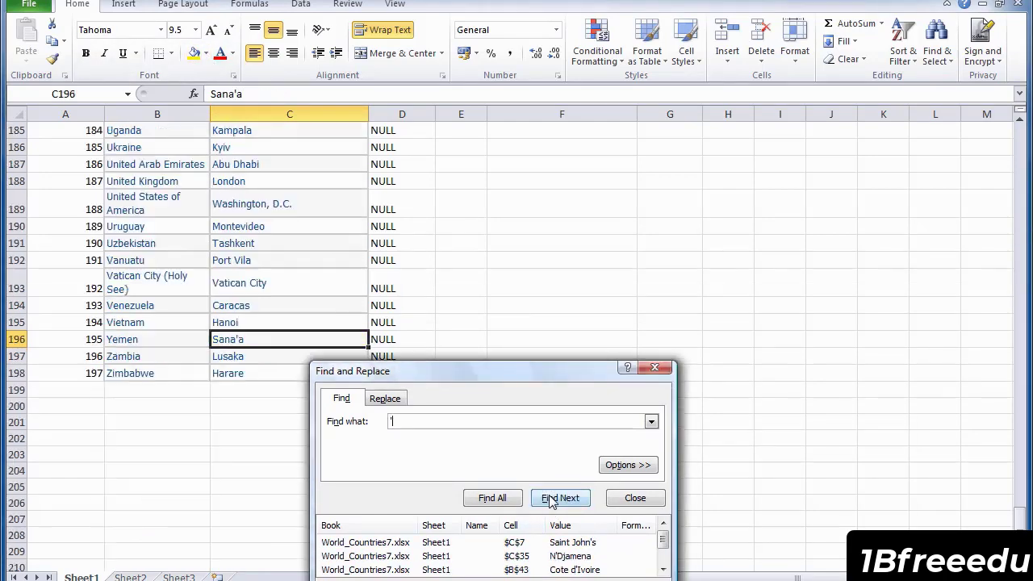
pyautogui.click(194, 53)
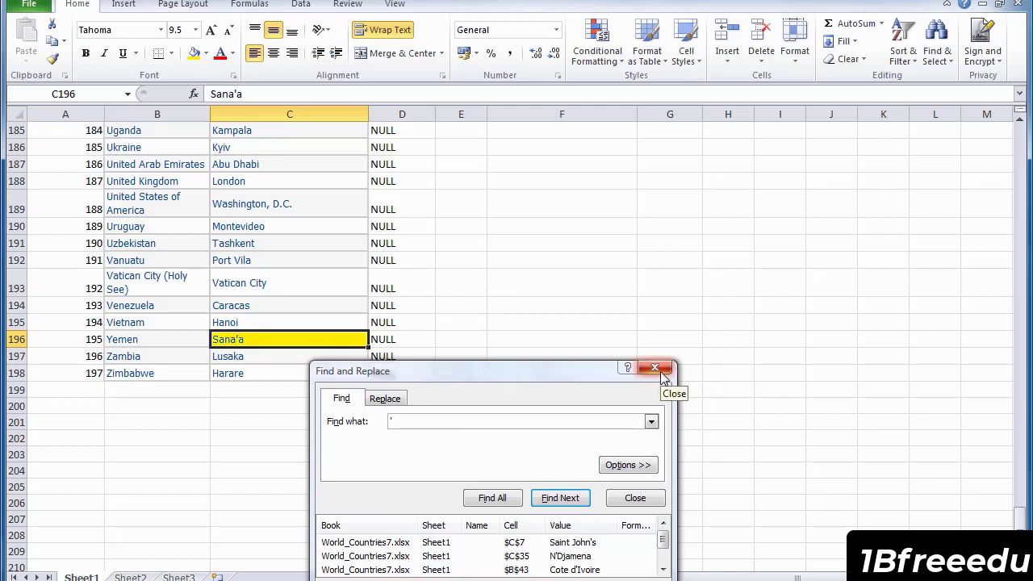
pyautogui.click(642, 500)
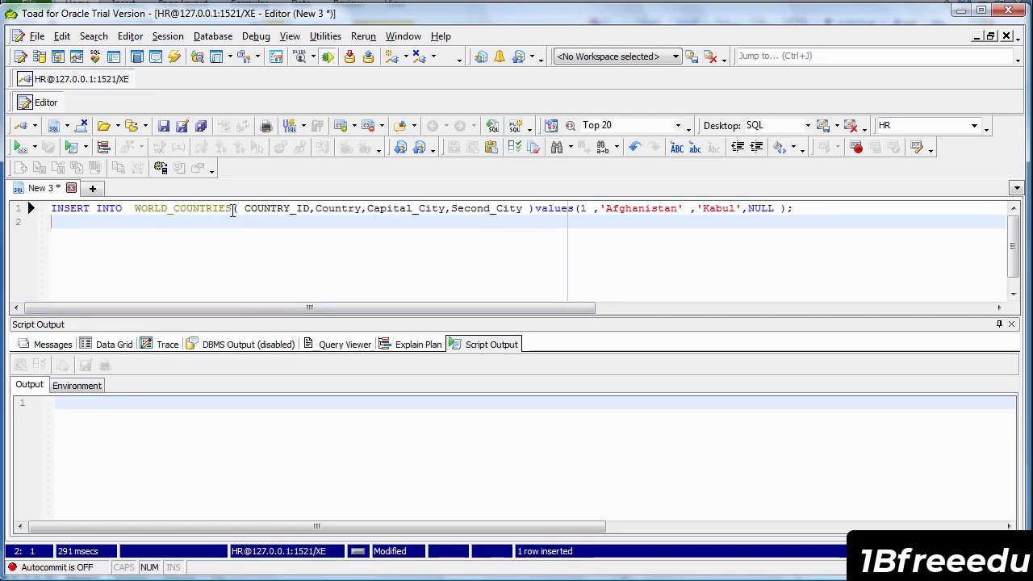
pyautogui.moveTo(234, 212); pyautogui.dragTo(30, 206)
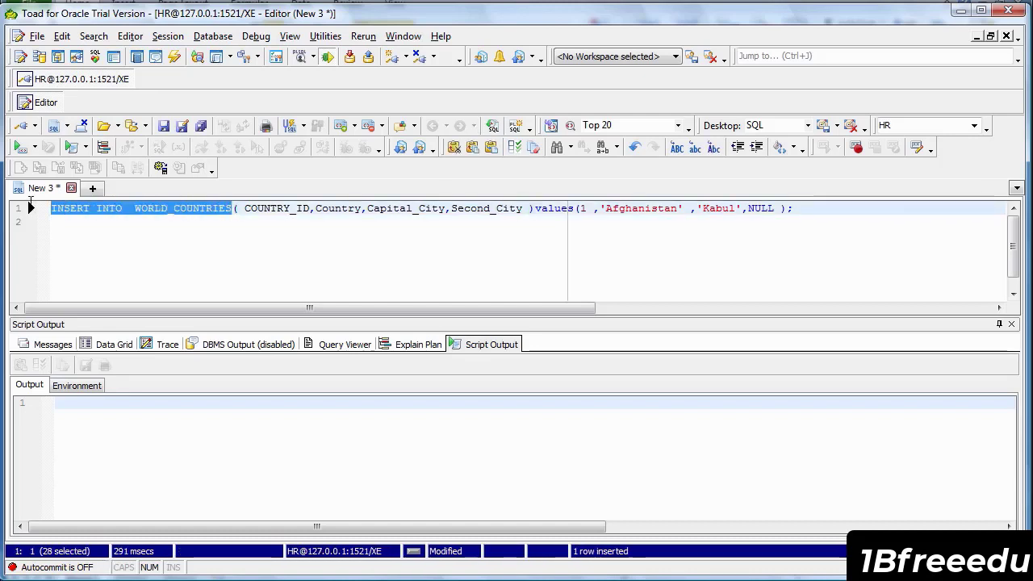
pyautogui.click(248, 226)
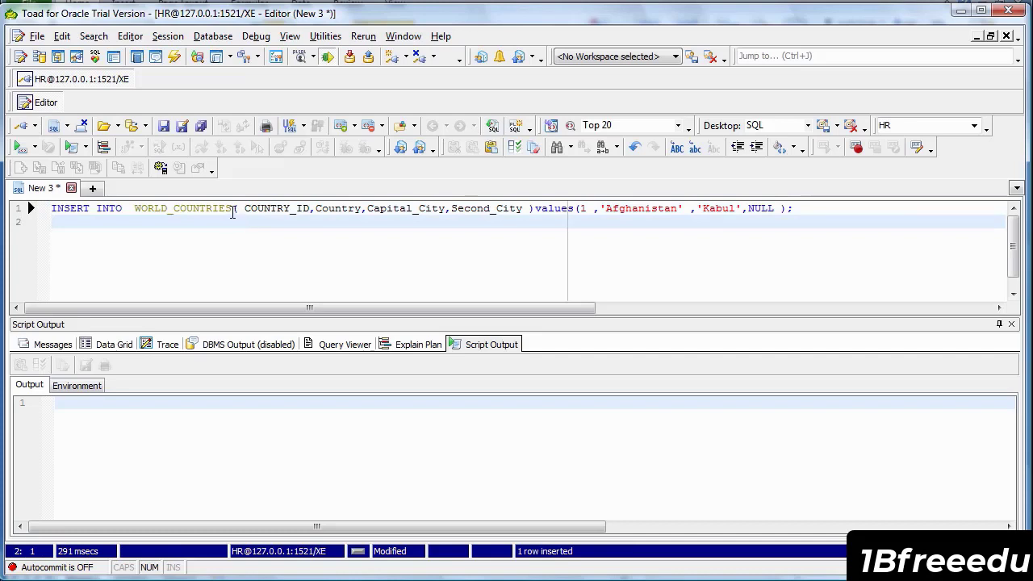
pyautogui.moveTo(233, 211); pyautogui.dragTo(526, 205)
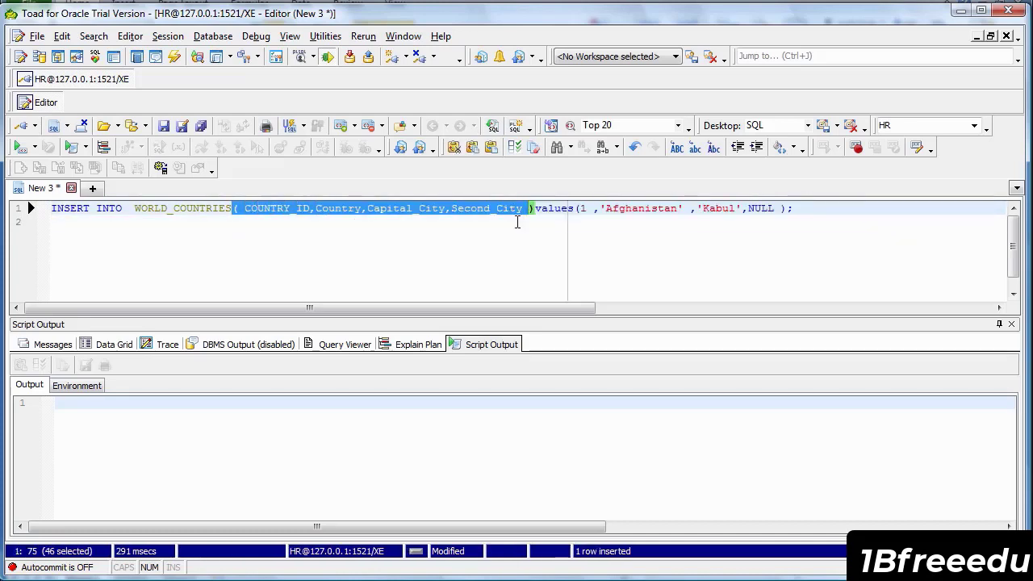
pyautogui.click(514, 222)
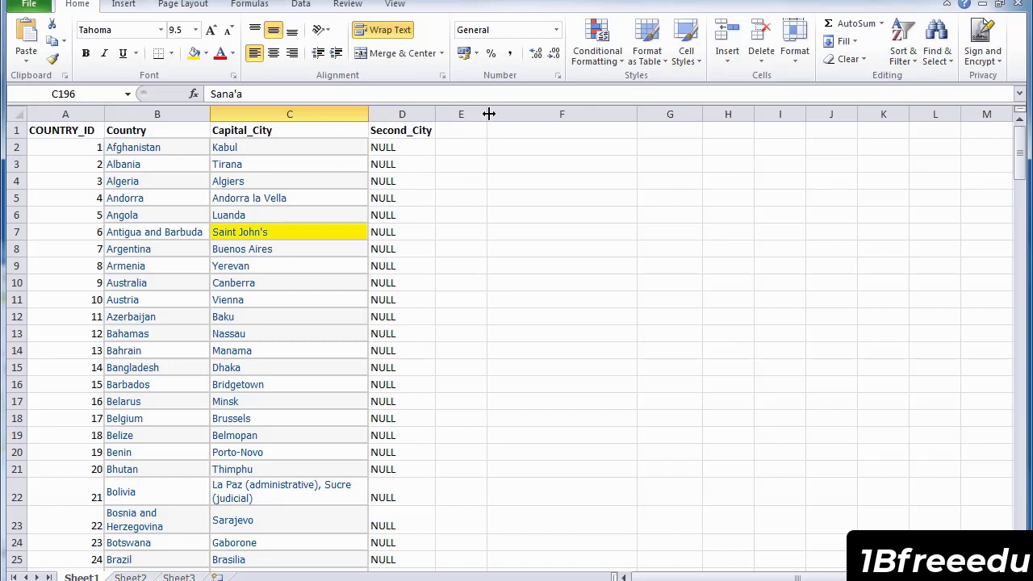
# - Widen the empty column E beside Second_City in the Excel sheet to make room for long statements
pyautogui.moveTo(489, 111); pyautogui.dragTo(683, 159)
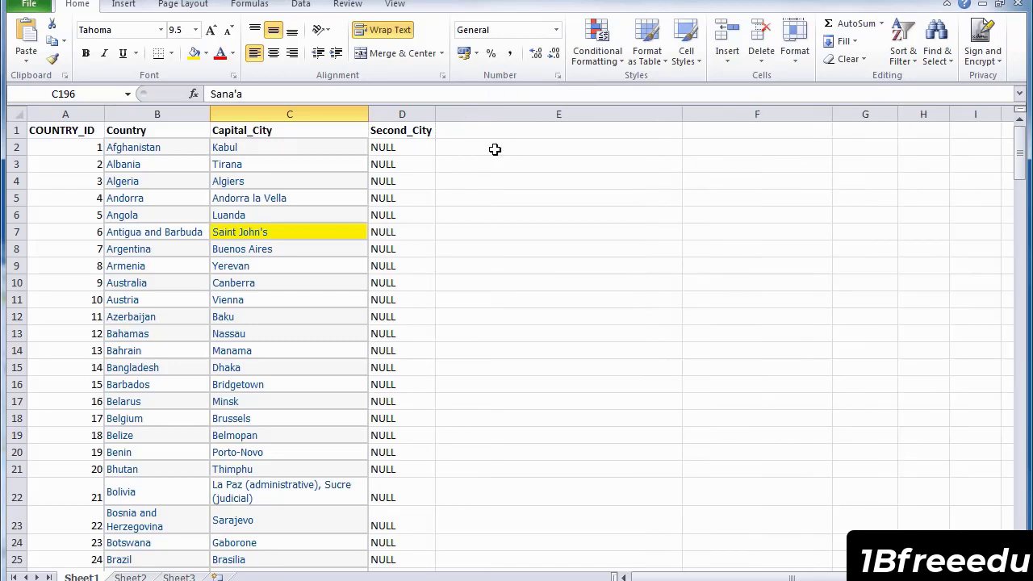
pyautogui.click(489, 132)
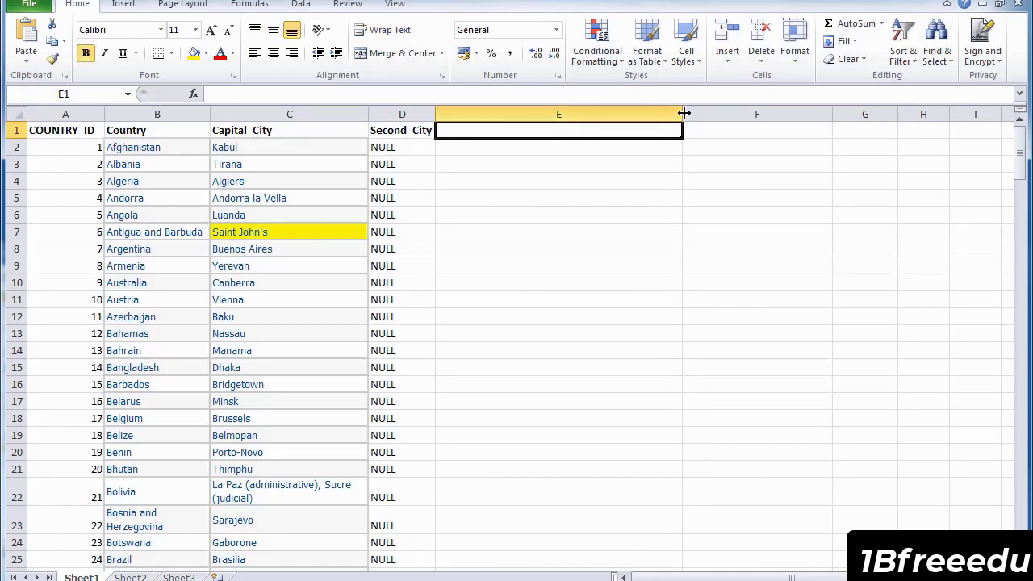
pyautogui.moveTo(684, 113); pyautogui.dragTo(903, 145)
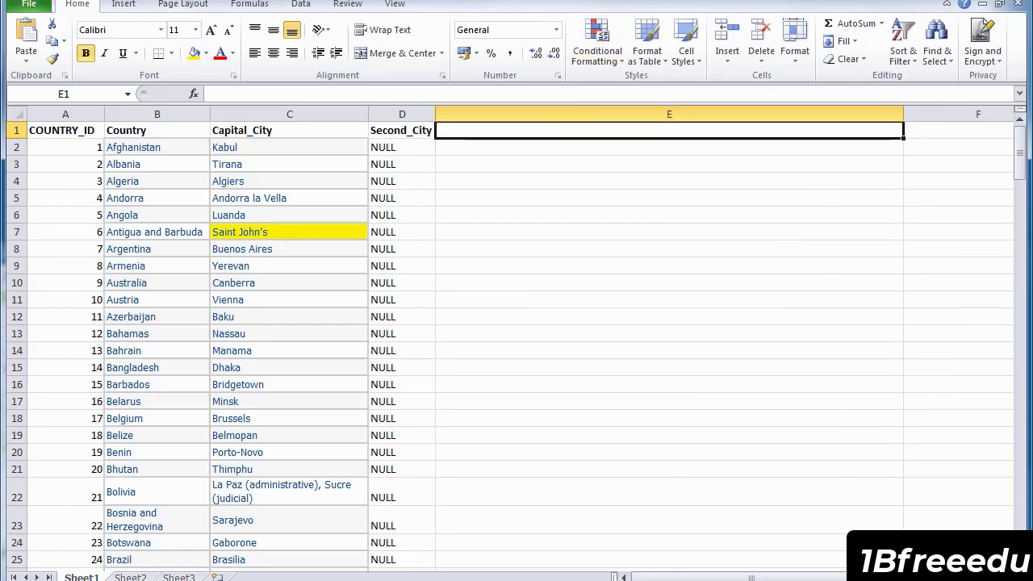
# - Bring the Toad window forward and place it below the sheet's first rows so both can be seen
pyautogui.hotkey('alt', 'Tab')
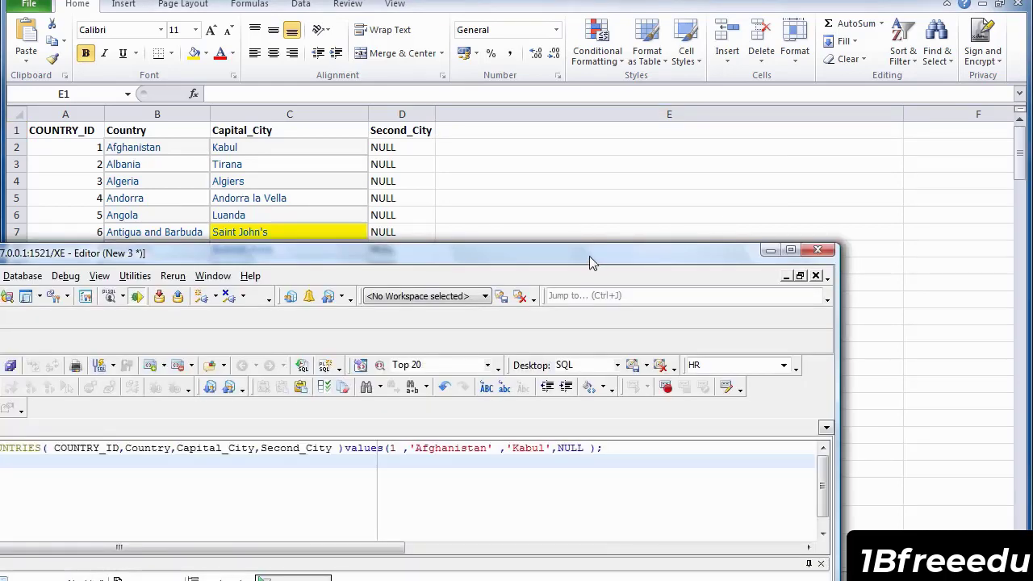
pyautogui.moveTo(589, 256); pyautogui.dragTo(761, 223)
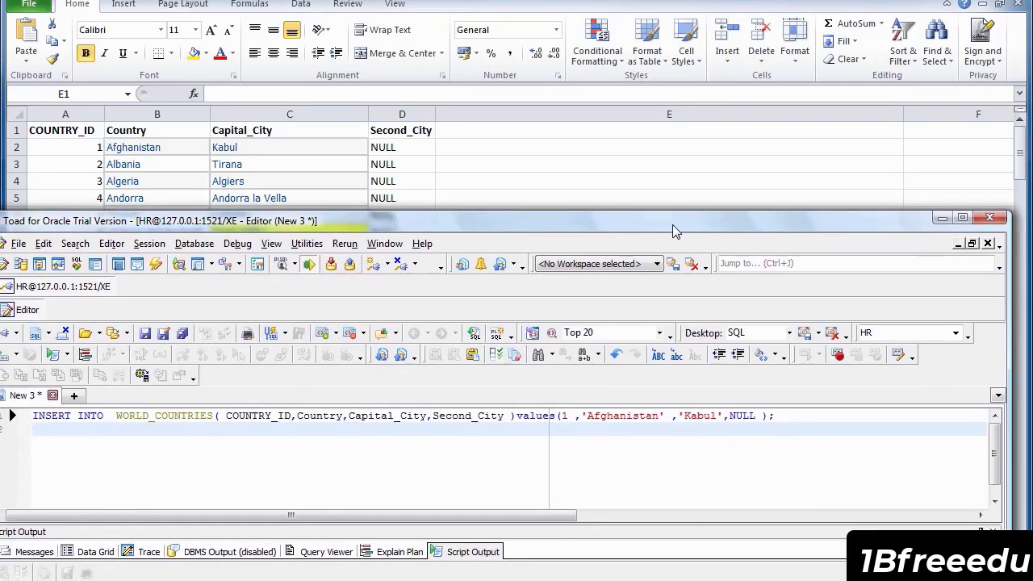
pyautogui.moveTo(662, 219); pyautogui.dragTo(697, 206)
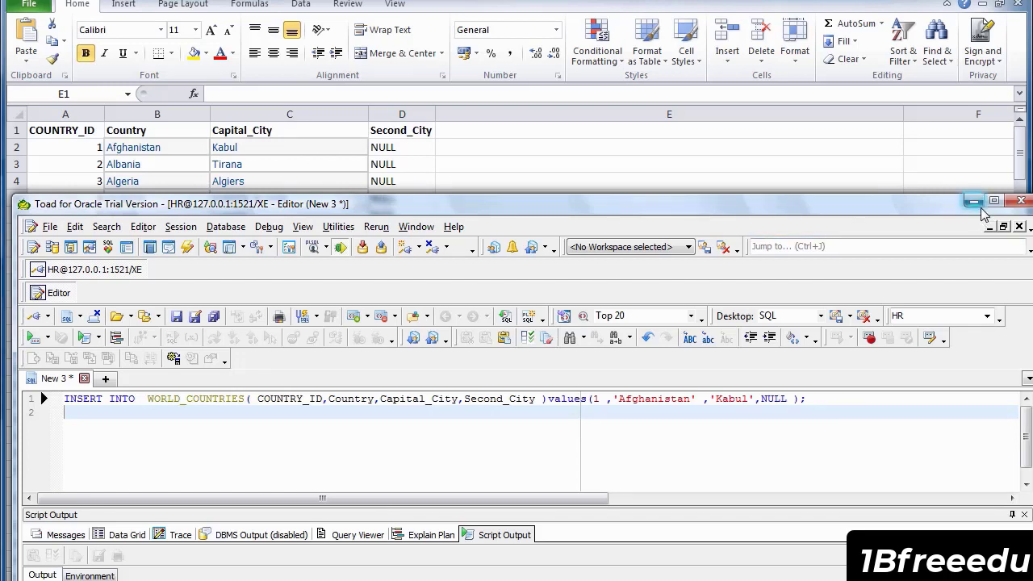
# - Start a CONCATENATE formula in cell E1 of the Excel sheet and open its function arguments, keeping the header row visible
pyautogui.click(469, 129)
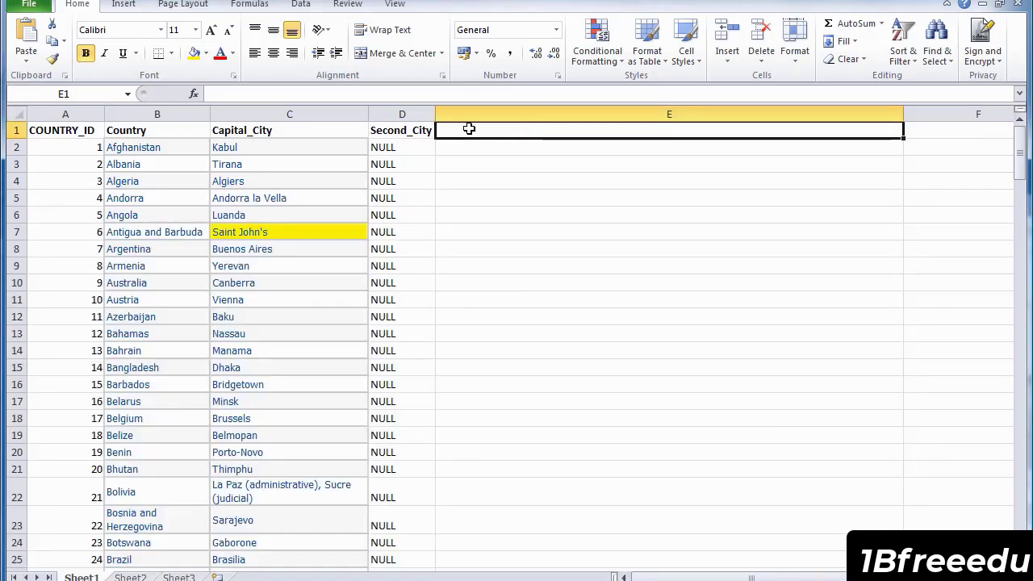
pyautogui.write('=')
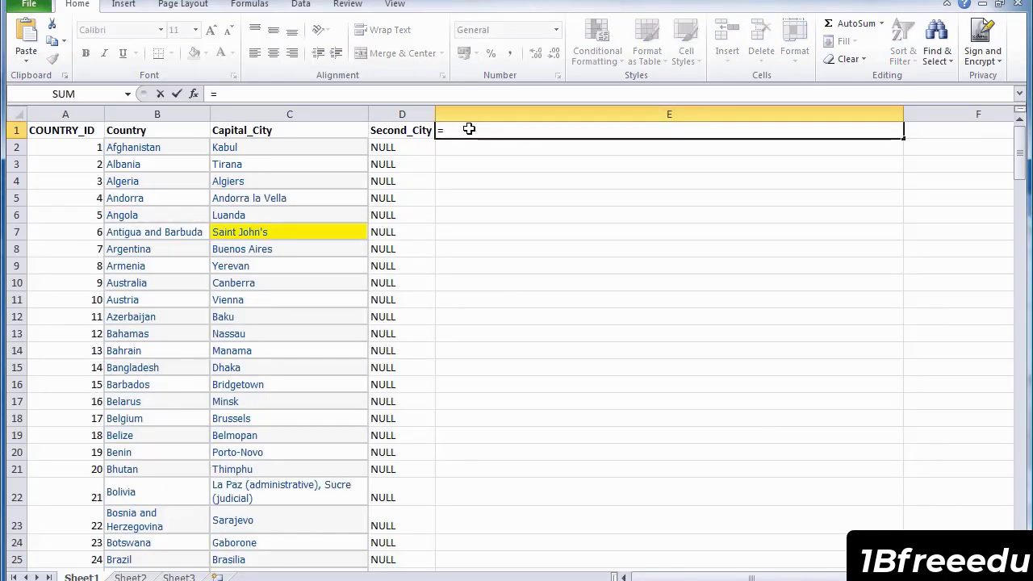
pyautogui.write('co')
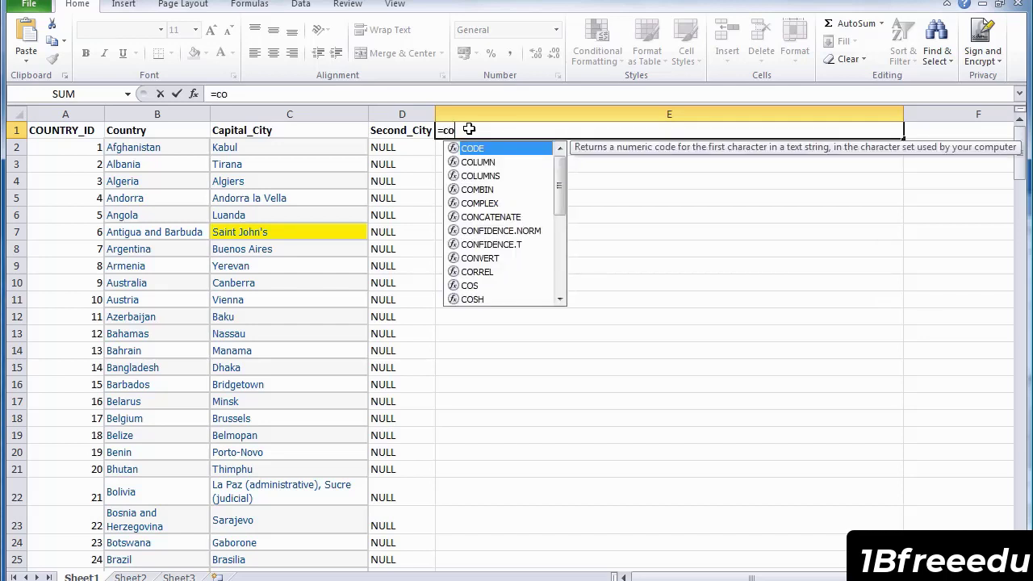
pyautogui.write('n')
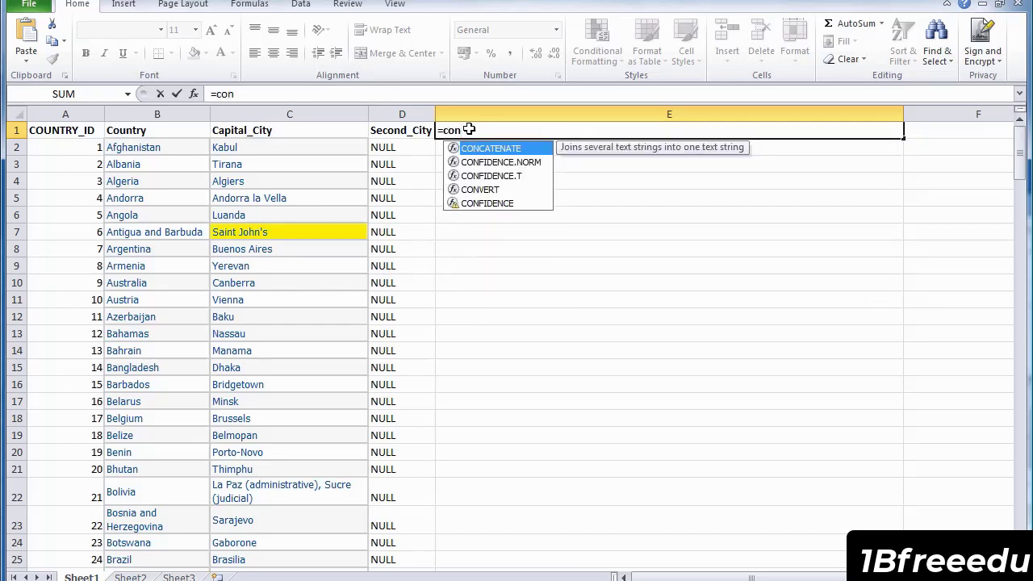
pyautogui.doubleClick(513, 149)
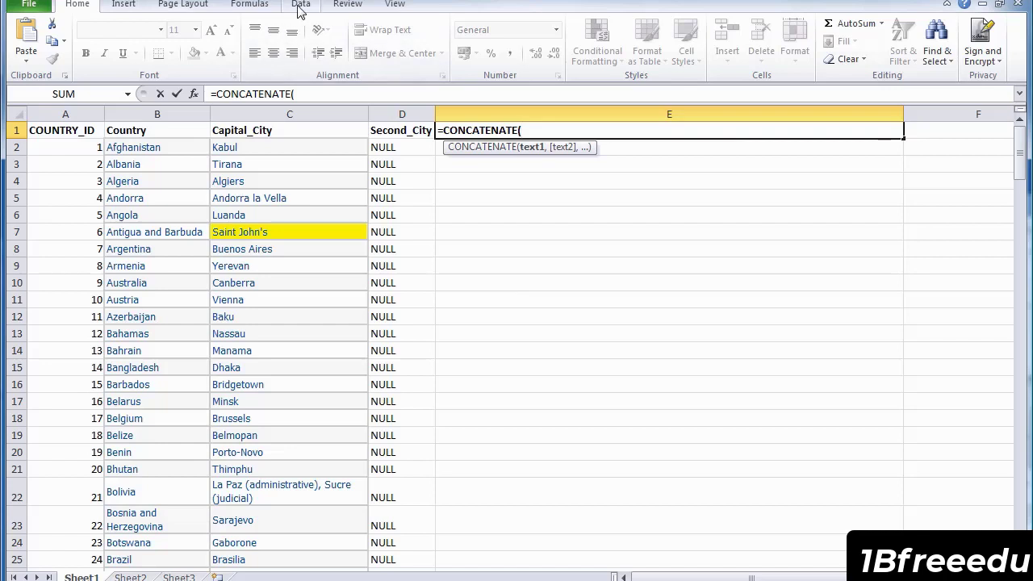
pyautogui.click(236, 5)
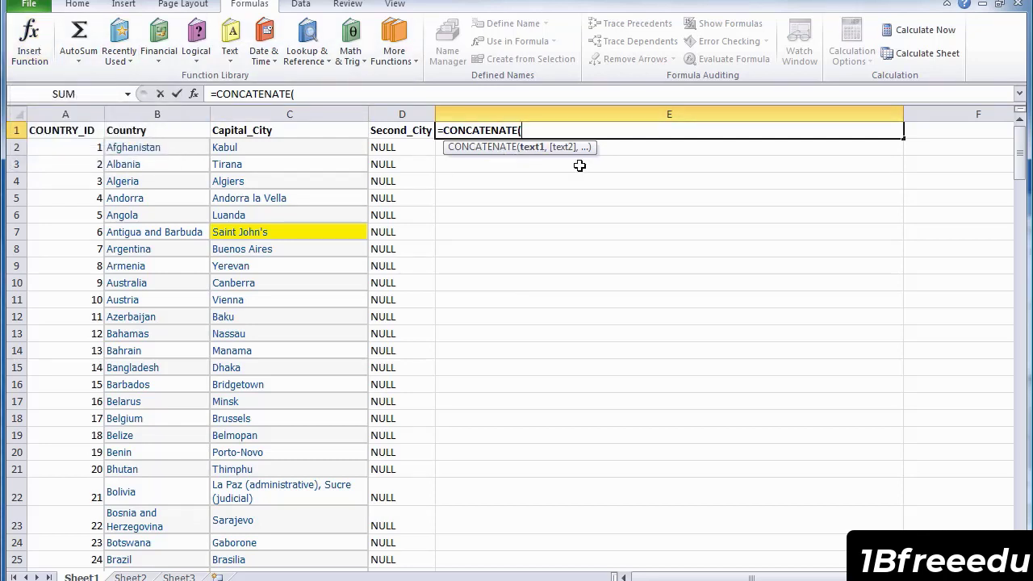
pyautogui.click(30, 54)
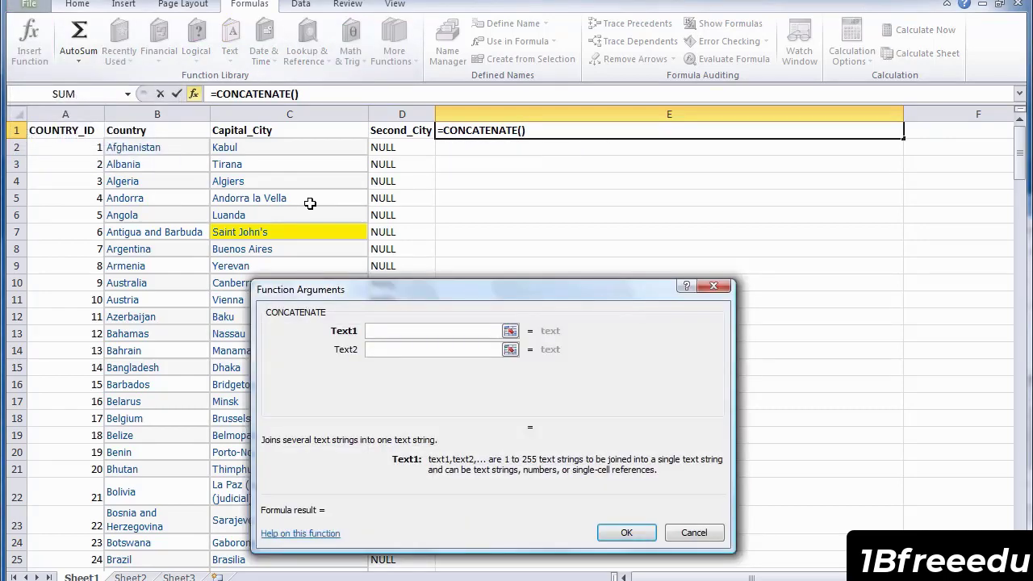
pyautogui.moveTo(575, 298); pyautogui.dragTo(592, 278)
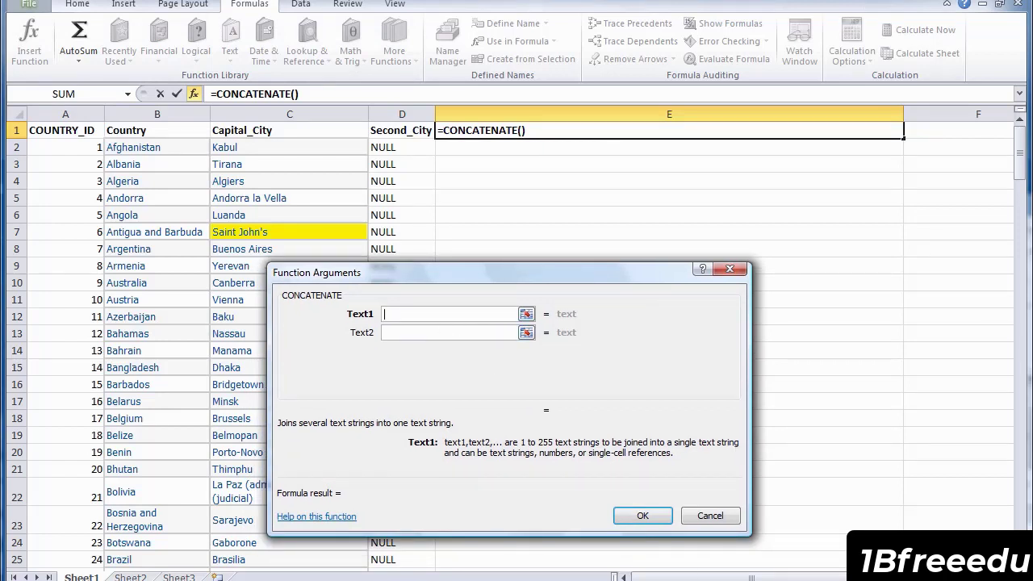
# - Switch to Toad and copy the text INSERT INTO WORLD_COUNTRIES from the start of the INSERT statement
pyautogui.hotkey('alt', 'Tab')
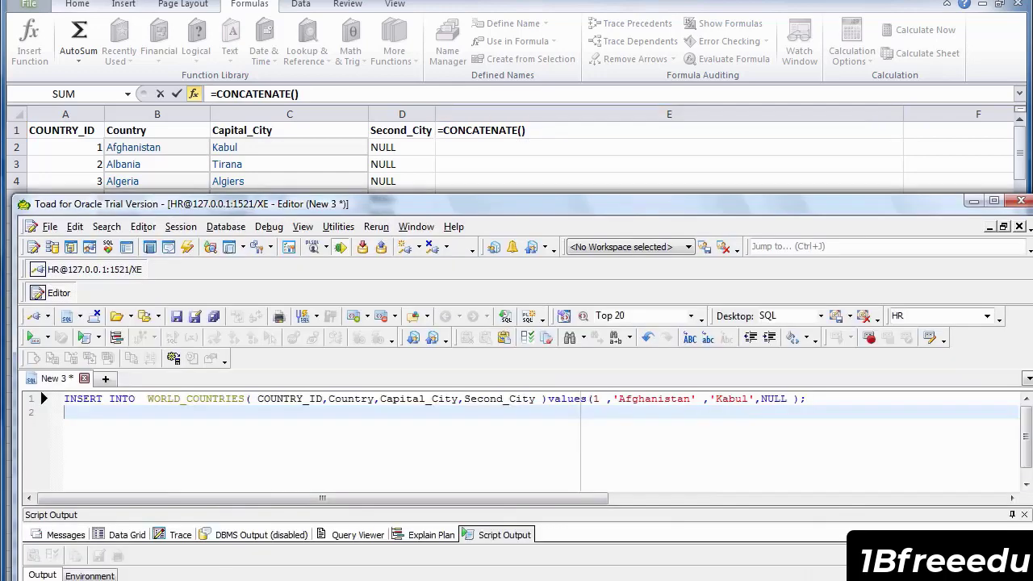
pyautogui.moveTo(524, 220); pyautogui.dragTo(620, 233)
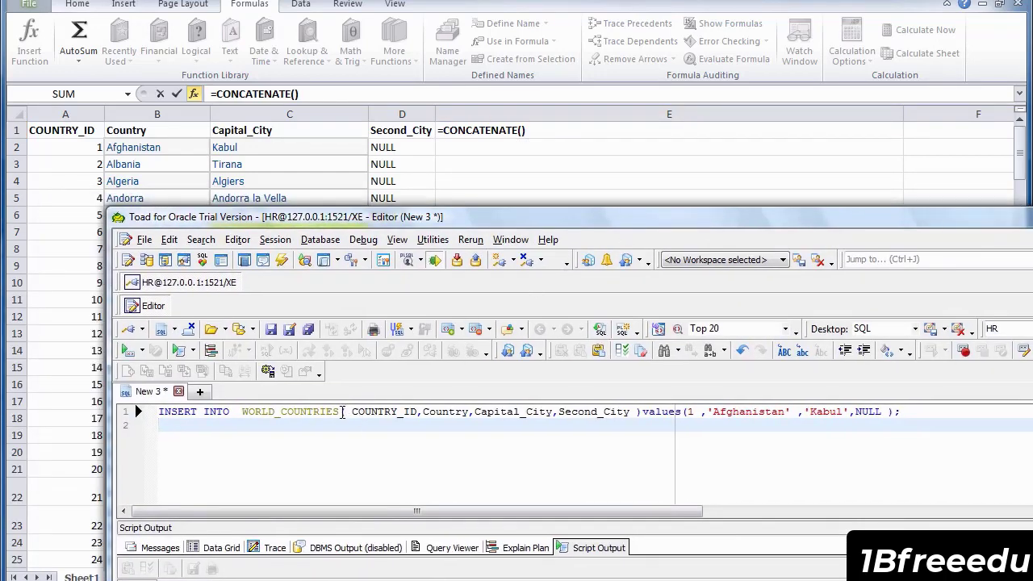
pyautogui.moveTo(341, 414); pyautogui.dragTo(153, 414)
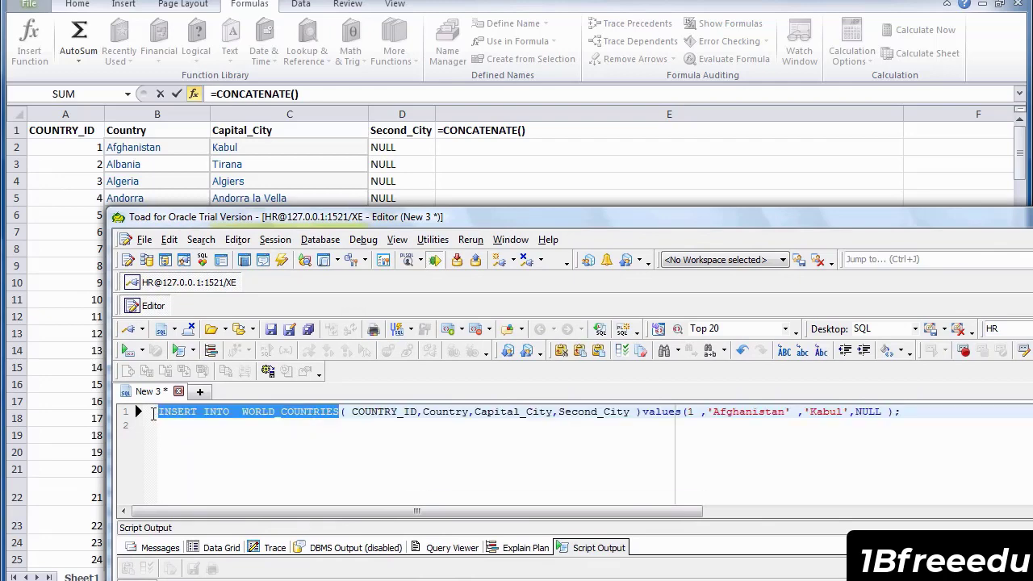
pyautogui.rightClick(224, 414)
pyautogui.click(291, 47)
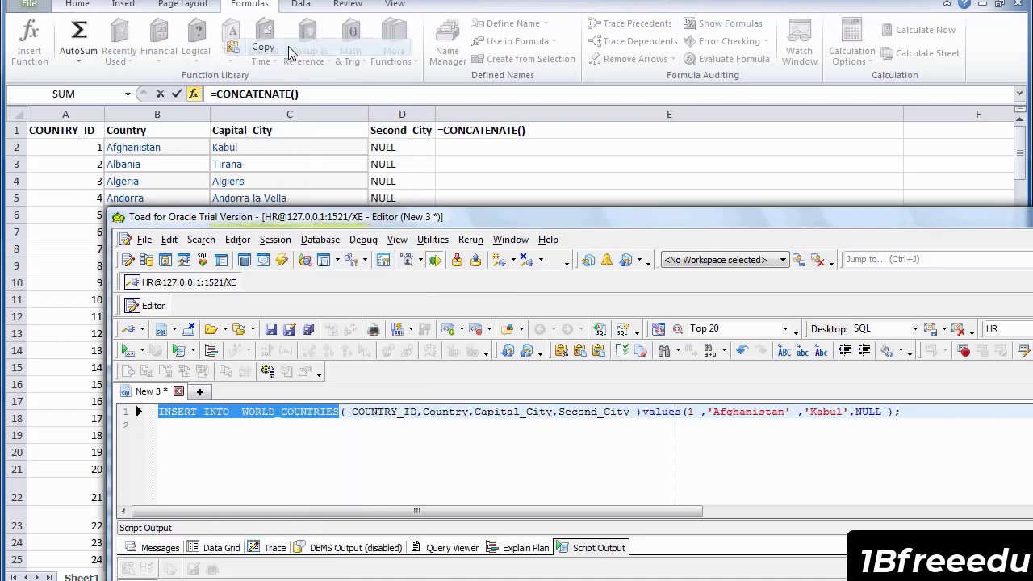
# - Minimise Toad after shifting its window, and enter the copied INSERT INTO WORLD_COUNTRIES as Text1 of the CONCATENATE arguments
pyautogui.moveTo(925, 227); pyautogui.dragTo(811, 259)
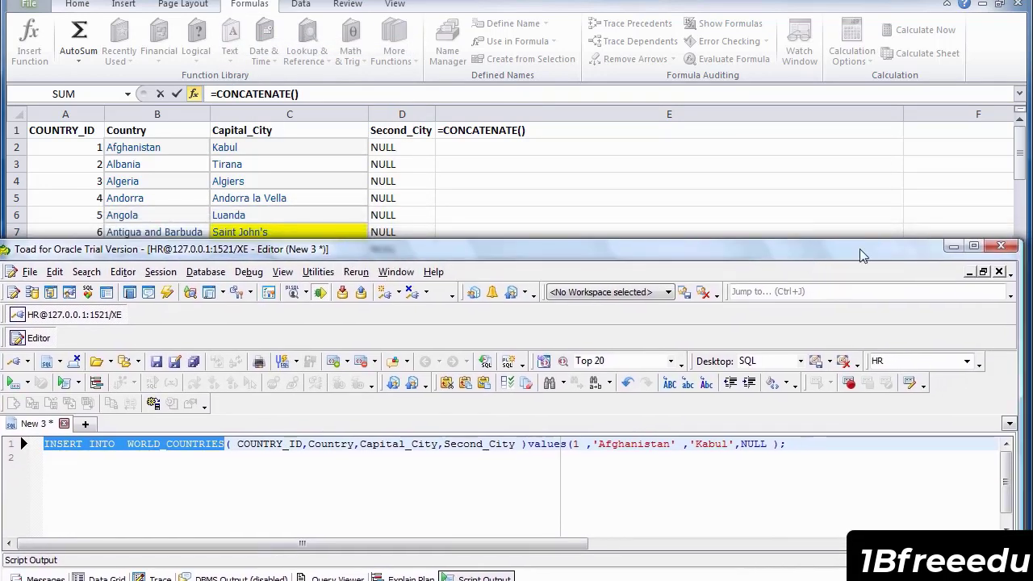
pyautogui.click(956, 249)
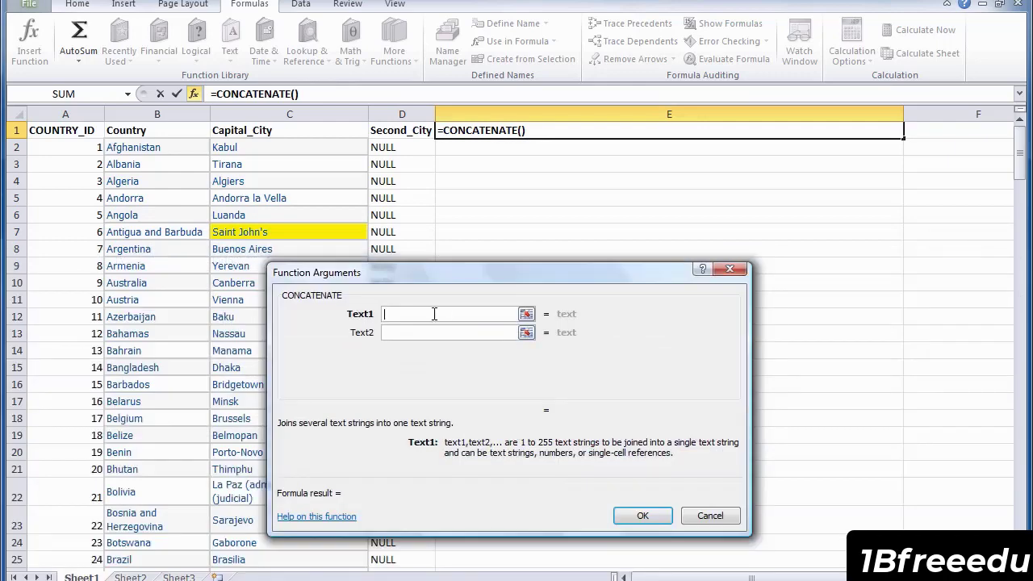
pyautogui.rightClick(434, 314)
pyautogui.click(473, 367)
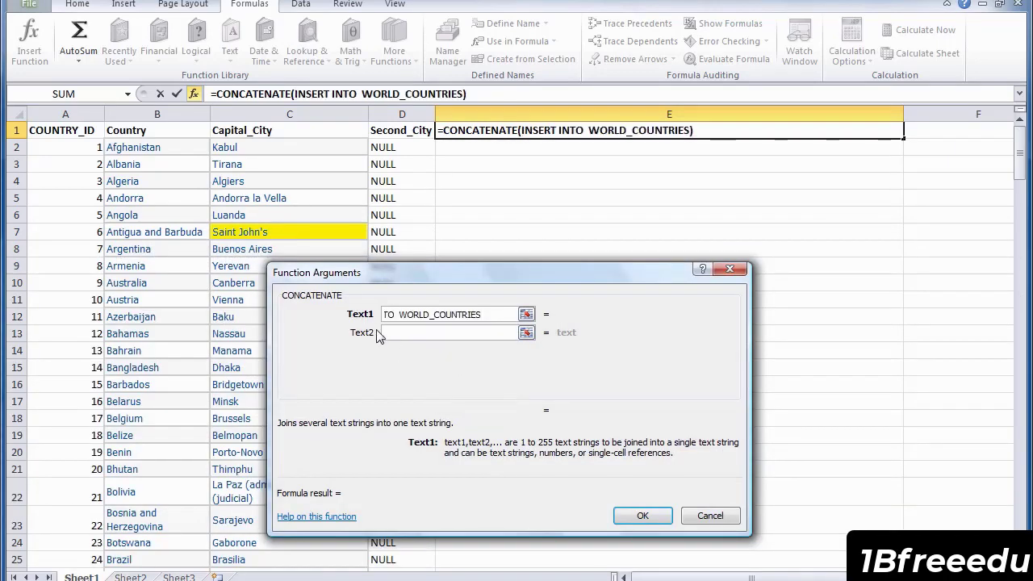
pyautogui.click(437, 334)
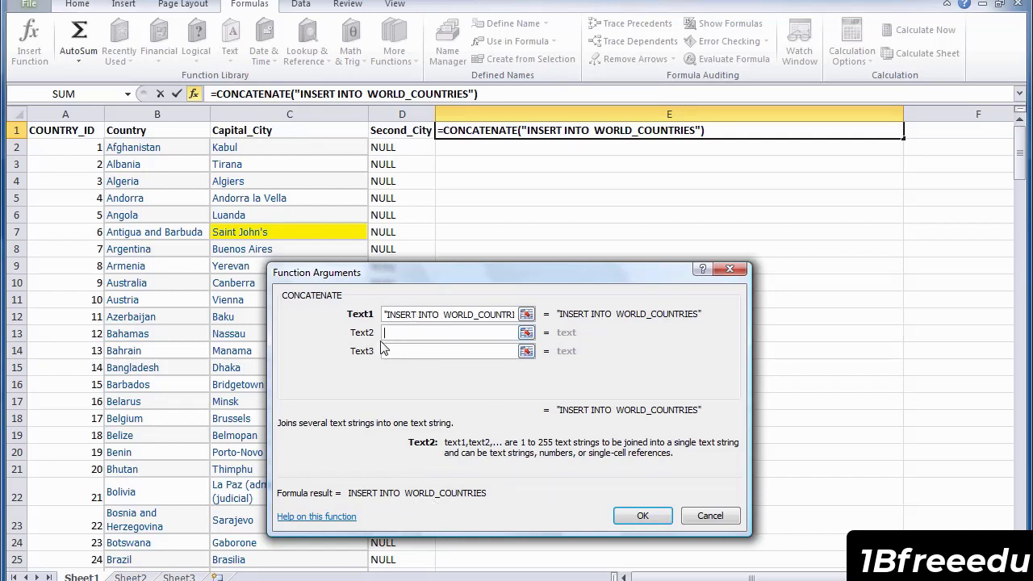
# - Switch to Toad and copy the bracketed column list ( COUNTRY_ID,Country,Capital_City,Second_City ) from the INSERT statement
pyautogui.hotkey('alt', 'Tab')
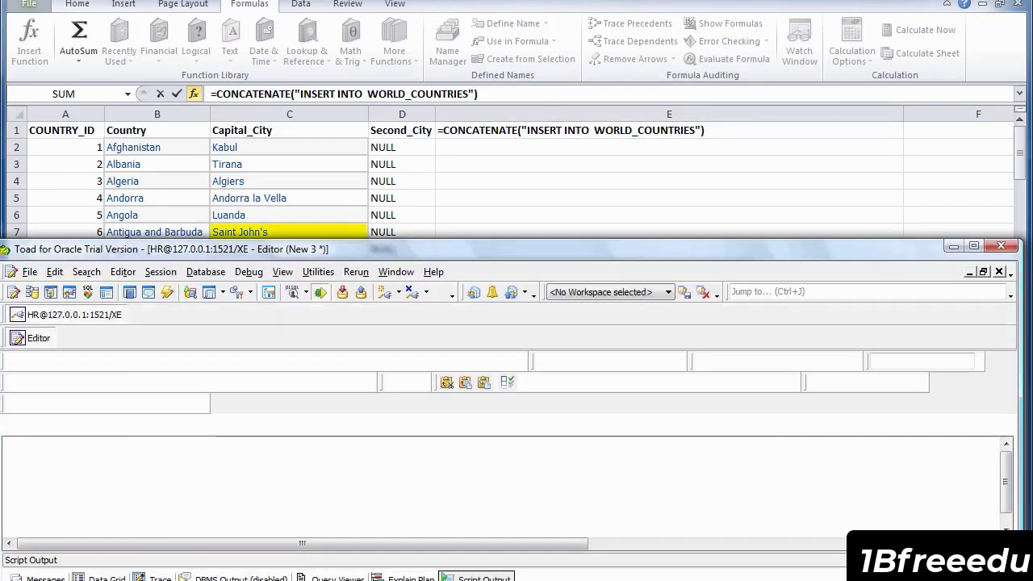
pyautogui.click(236, 462)
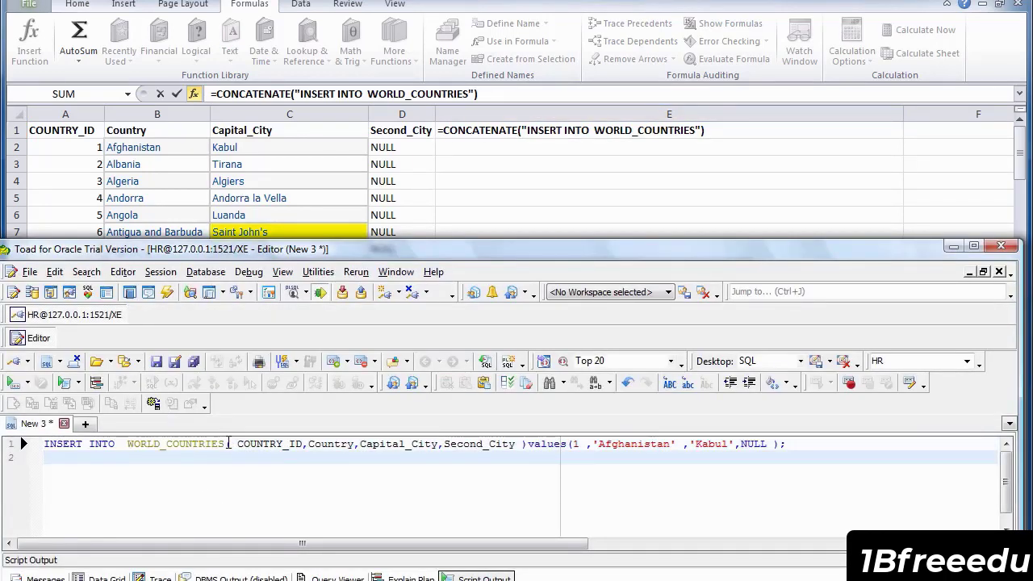
pyautogui.moveTo(227, 443); pyautogui.dragTo(525, 447)
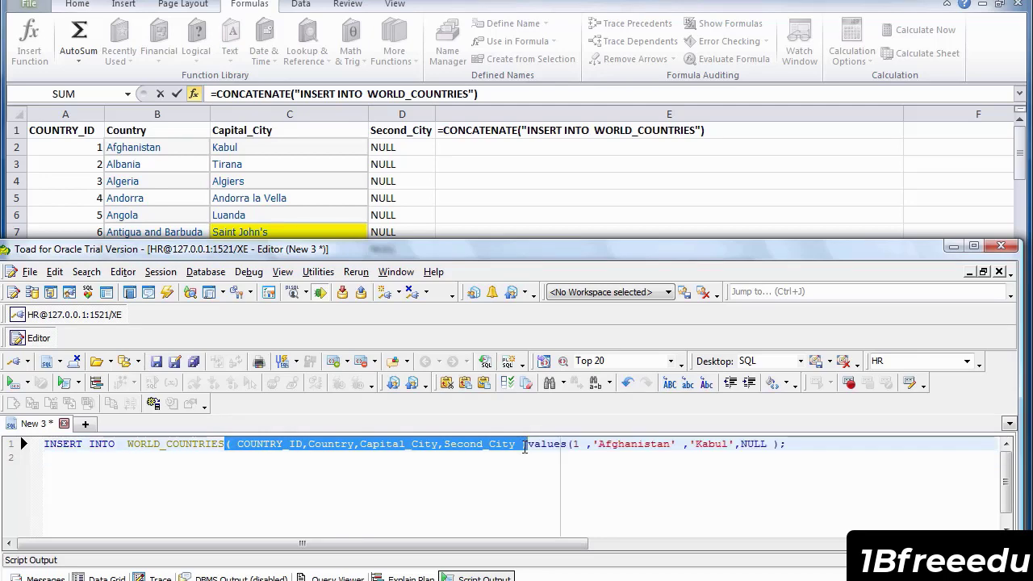
pyautogui.rightClick(452, 452)
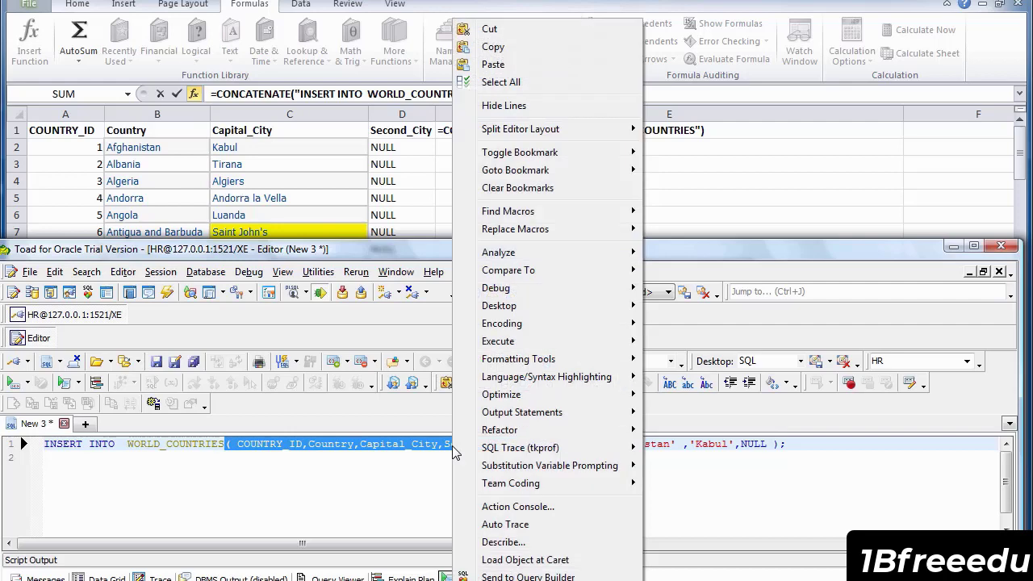
pyautogui.click(506, 46)
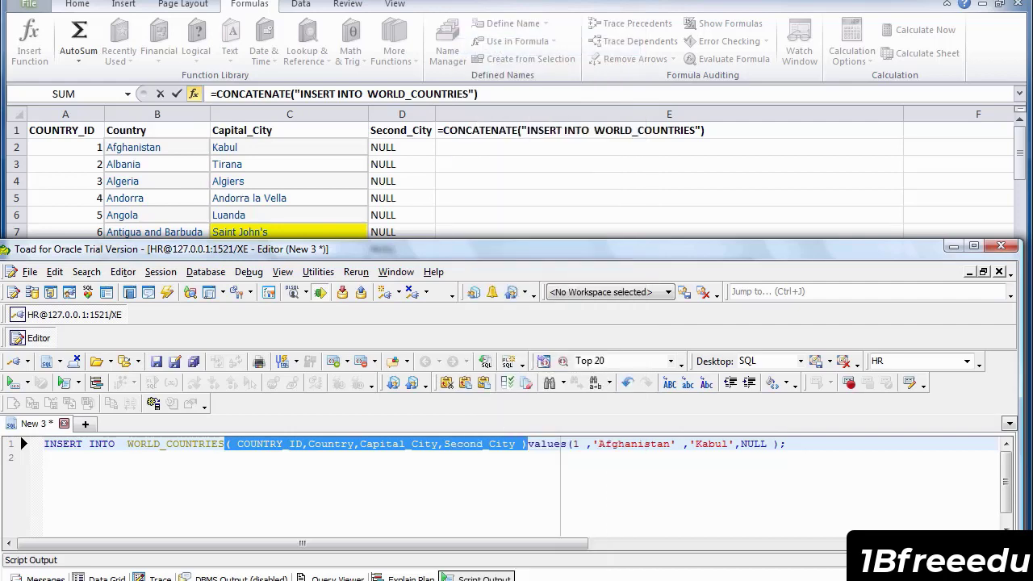
# - Return to Excel and enter the copied bracketed column list as Text2 of the CONCATENATE function
pyautogui.hotkey('alt', 'Tab')
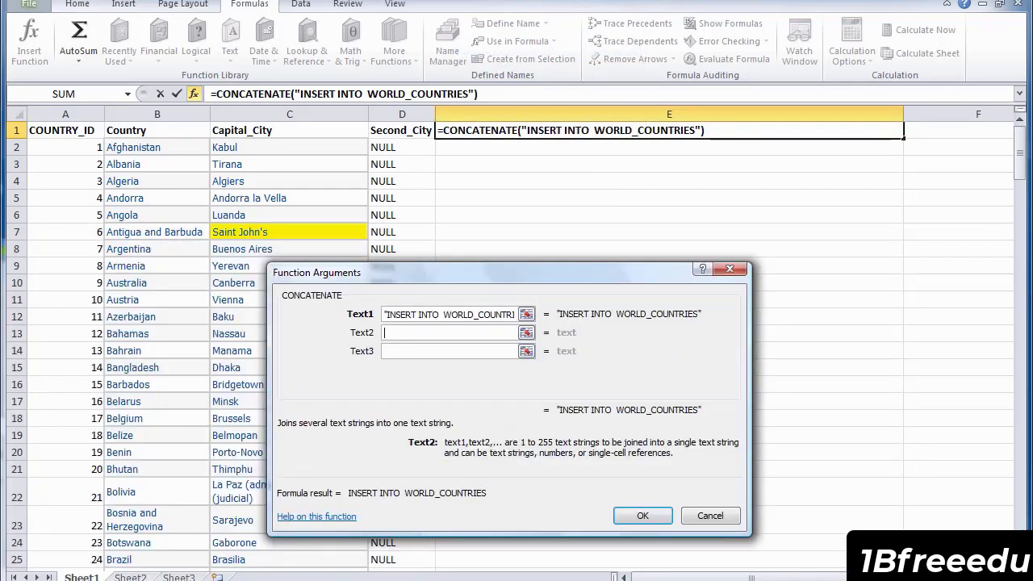
pyautogui.rightClick(412, 333)
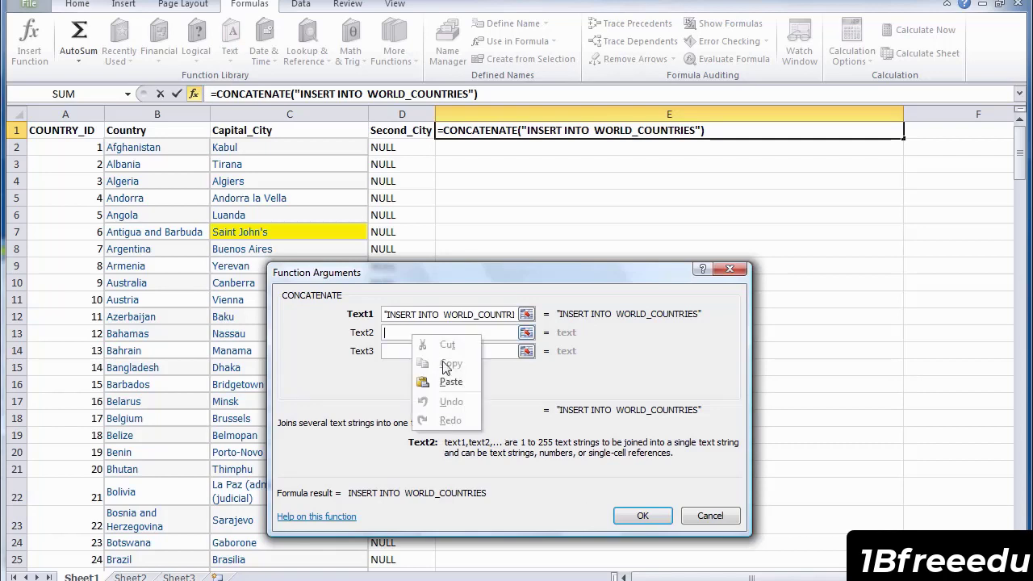
pyautogui.click(444, 381)
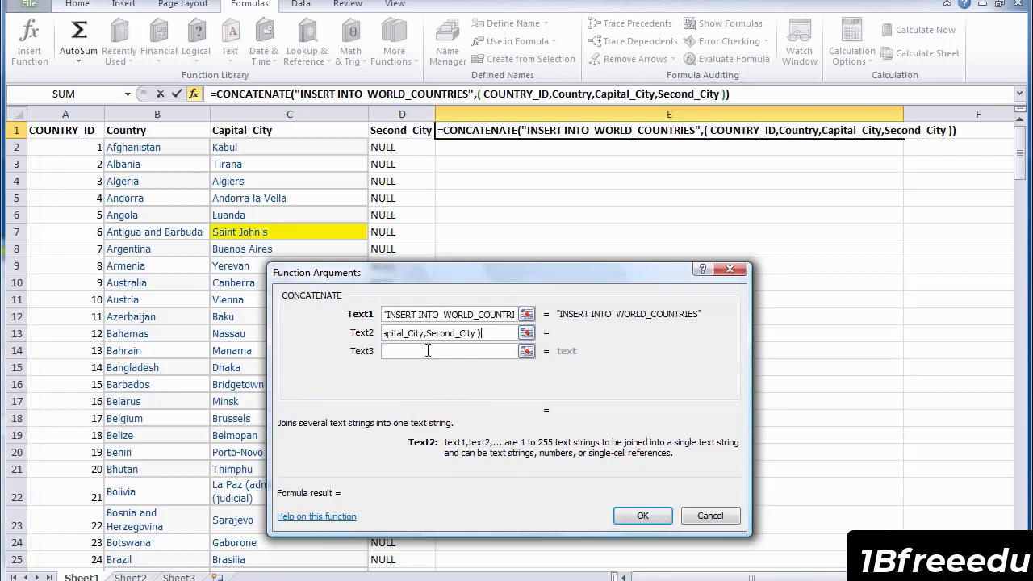
pyautogui.click(427, 350)
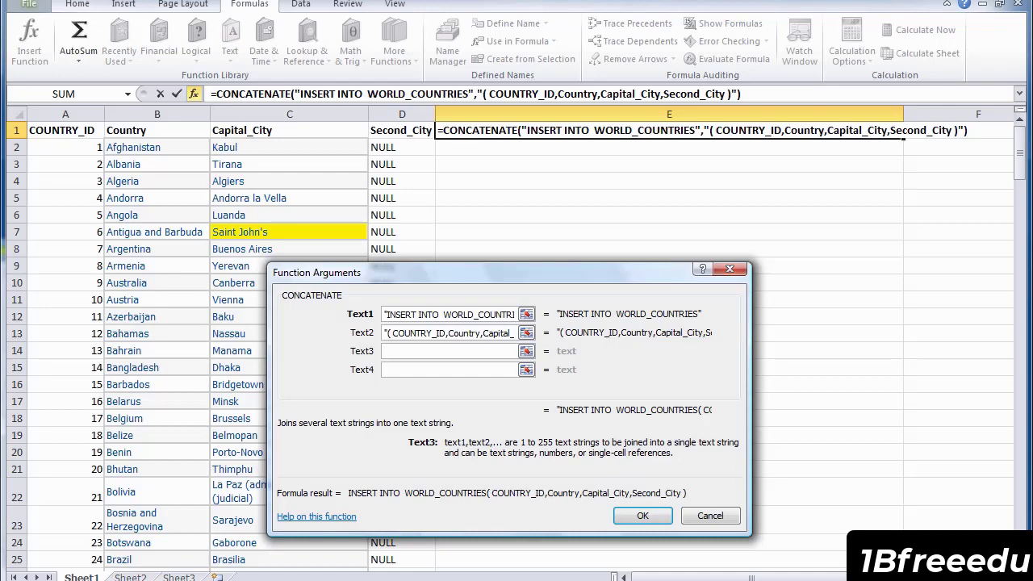
# - Switch to Toad and copy only the keyword values from the INSERT statement
pyautogui.hotkey('alt', 'Tab')
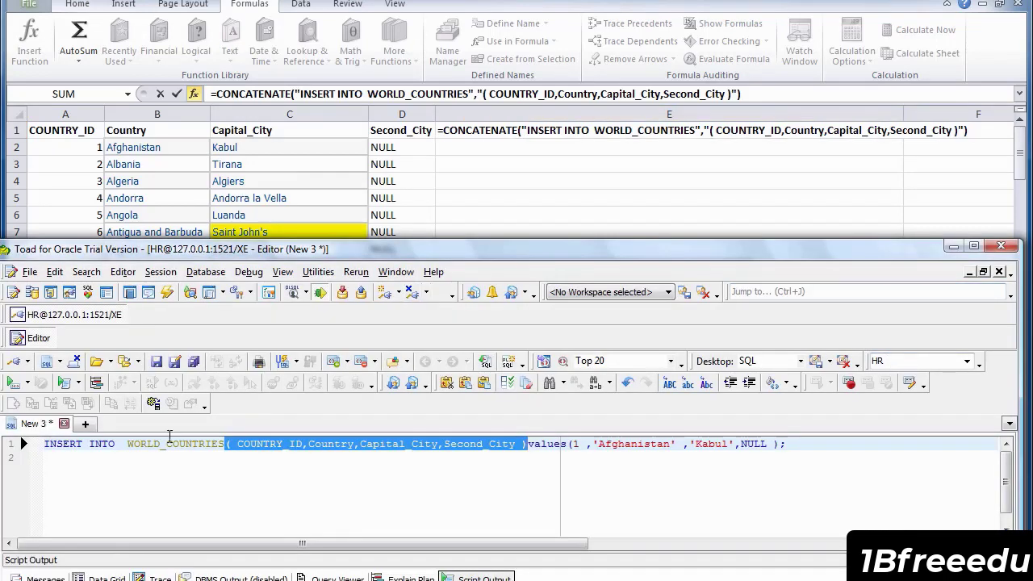
pyautogui.click(533, 475)
pyautogui.click(533, 445)
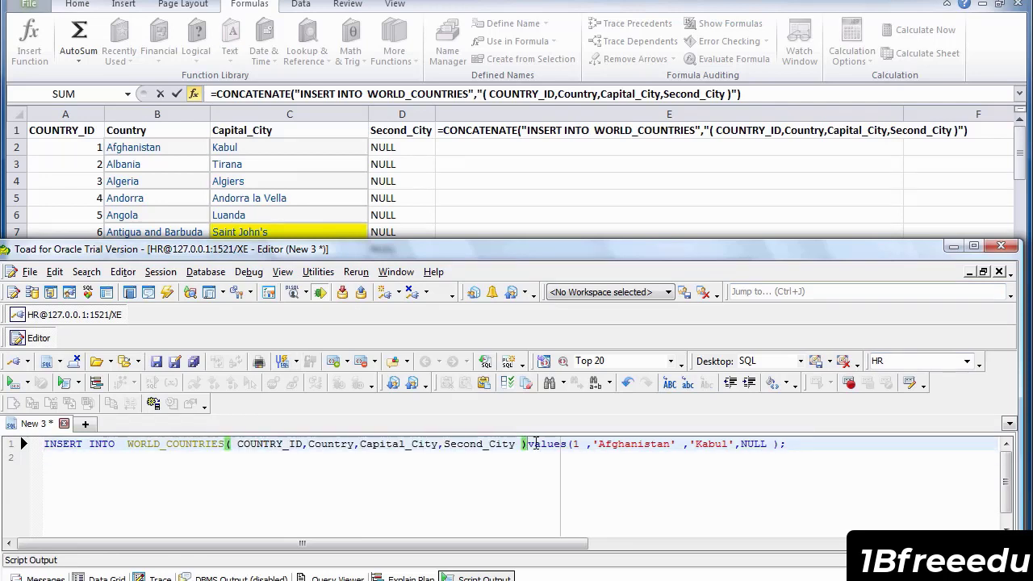
pyautogui.moveTo(530, 445); pyautogui.dragTo(565, 452)
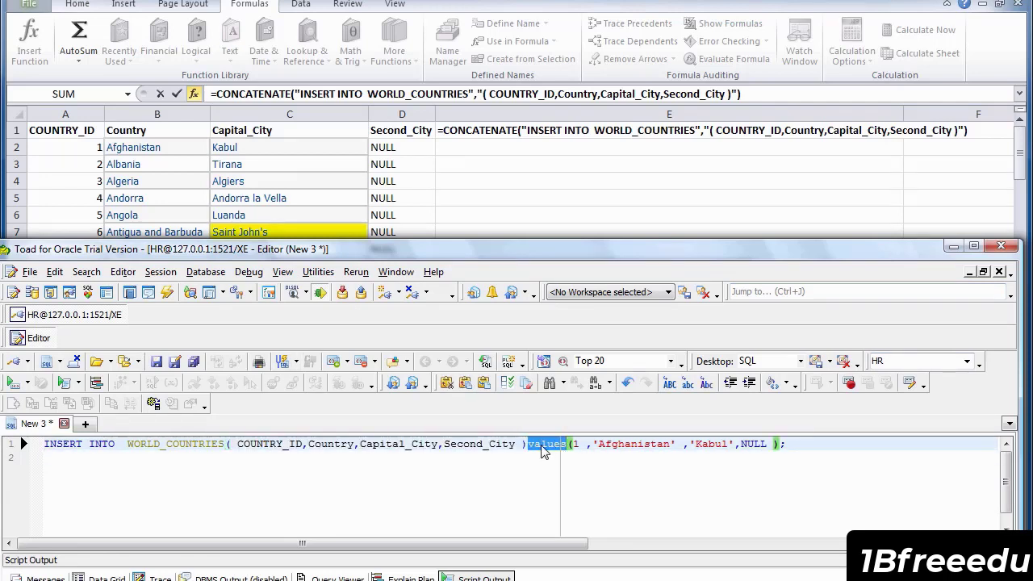
pyautogui.rightClick(543, 449)
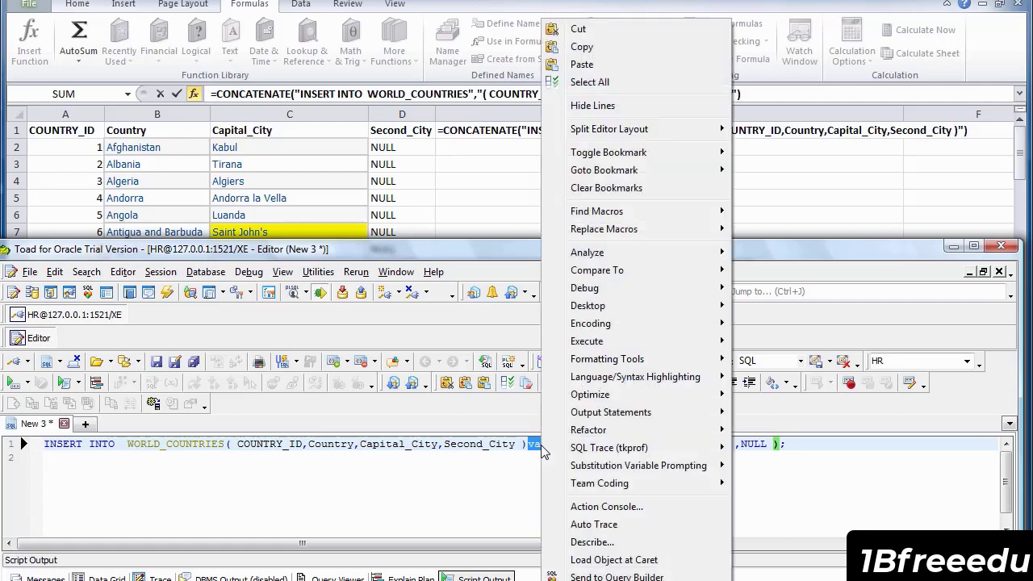
pyautogui.click(600, 46)
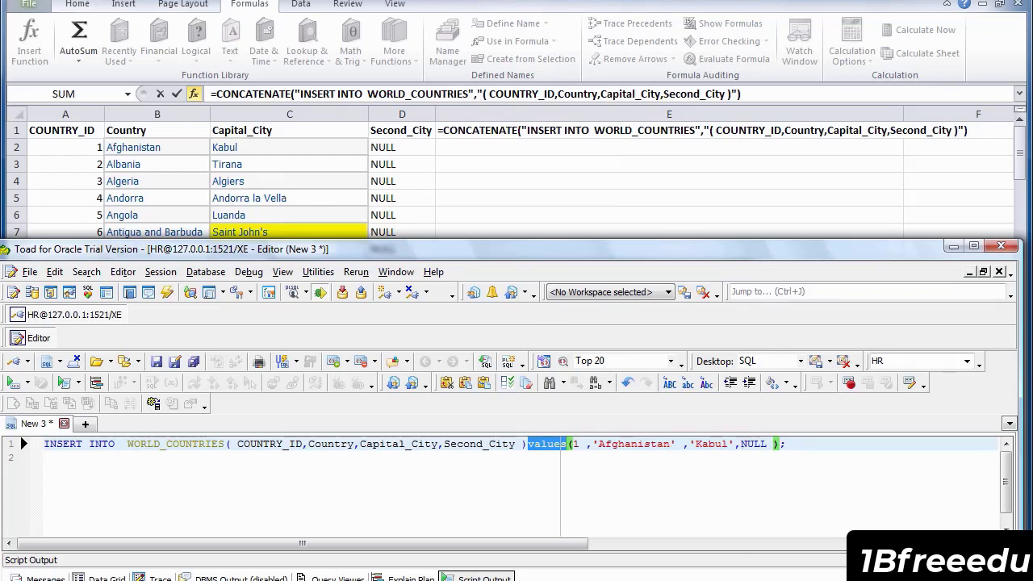
# - Return to Excel and enter the copied keyword values as Text3 of the CONCATENATE function
pyautogui.click(259, 206)
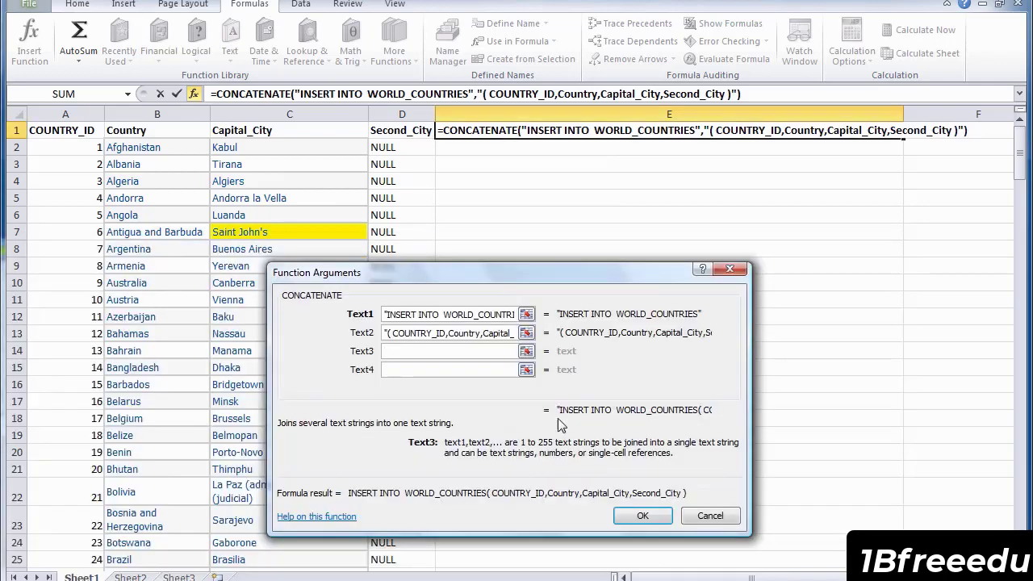
pyautogui.rightClick(447, 349)
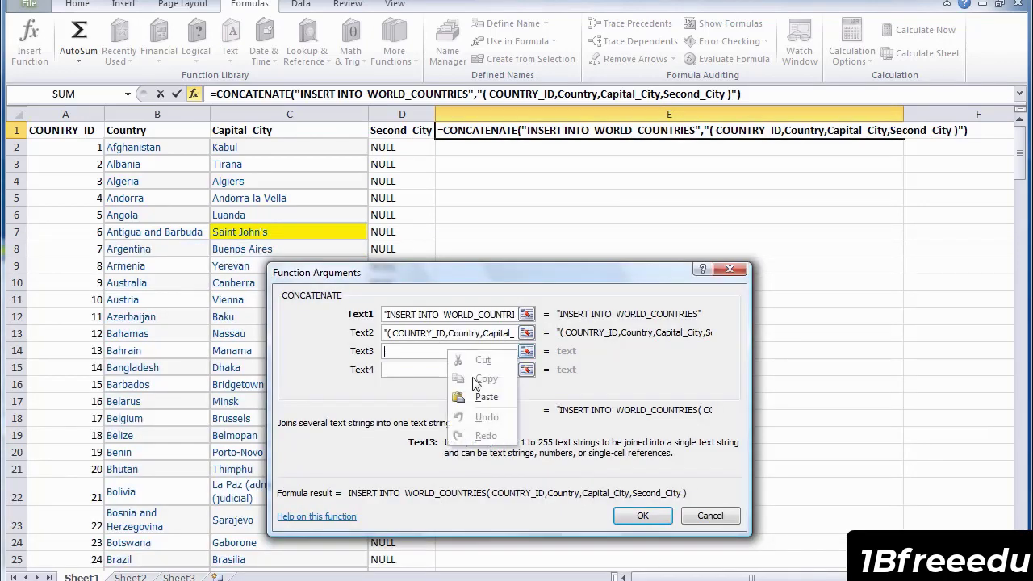
pyautogui.click(480, 400)
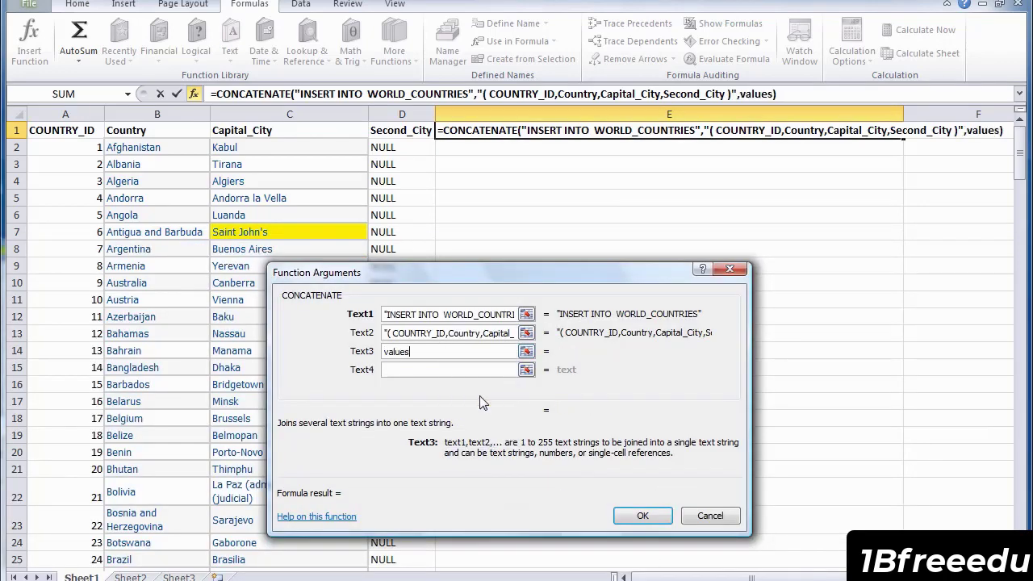
pyautogui.click(440, 370)
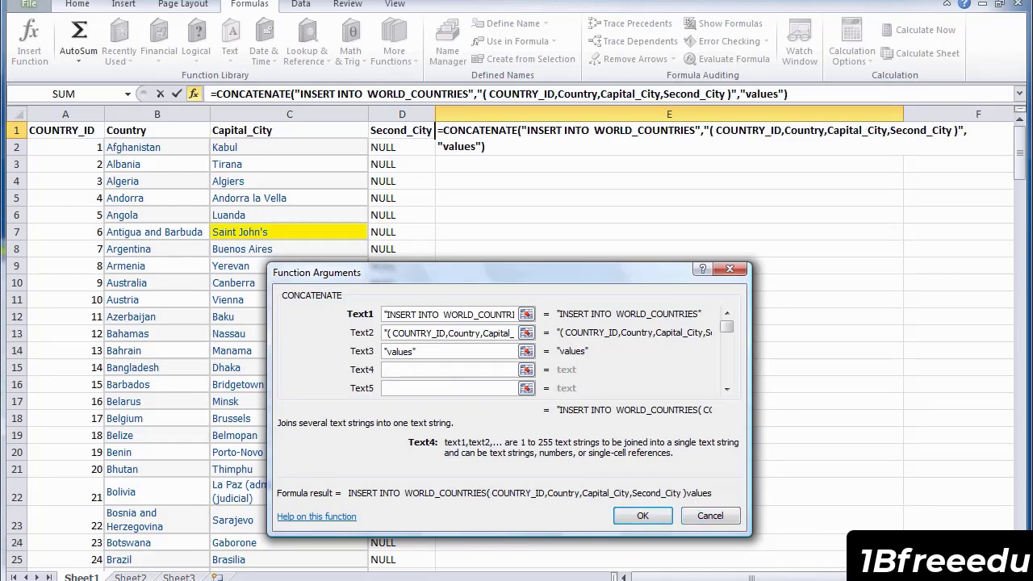
# - Compare with the INSERT statement in Toad, and enter an opening parenthesis as Text4 in Excel's CONCATENATE arguments
pyautogui.hotkey('alt', 'Tab')
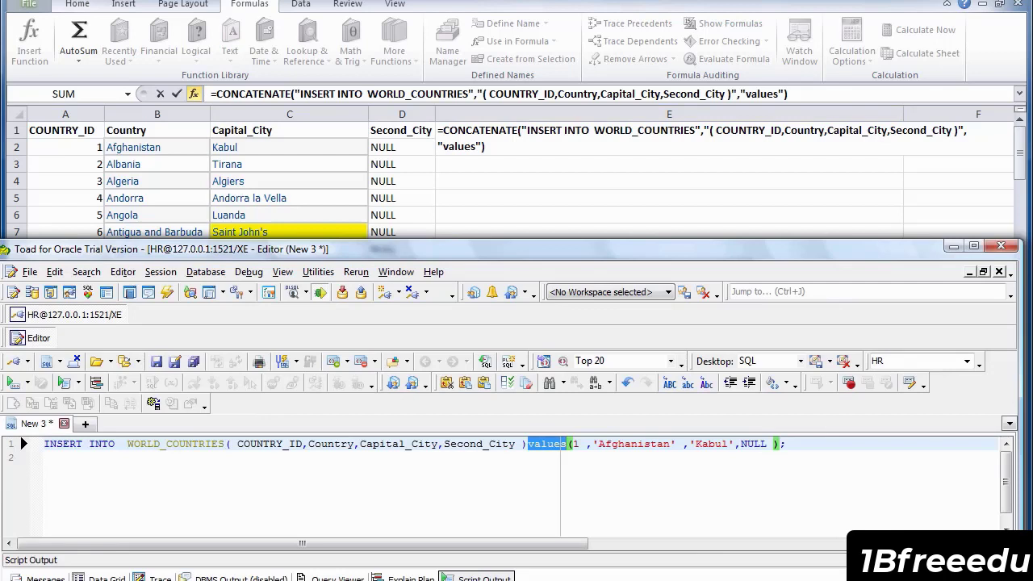
pyautogui.click(611, 507)
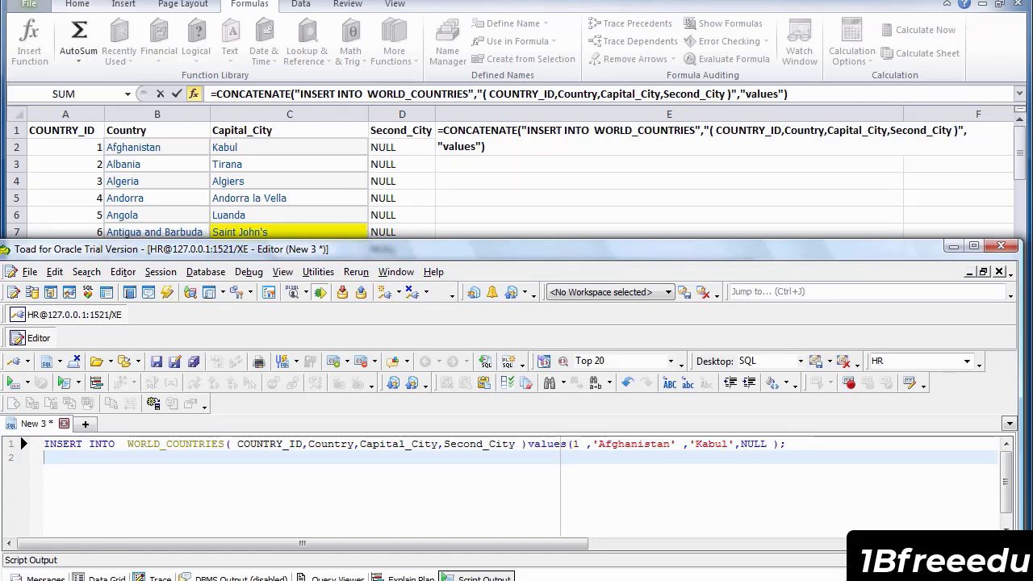
pyautogui.hotkey('alt', 'Tab')
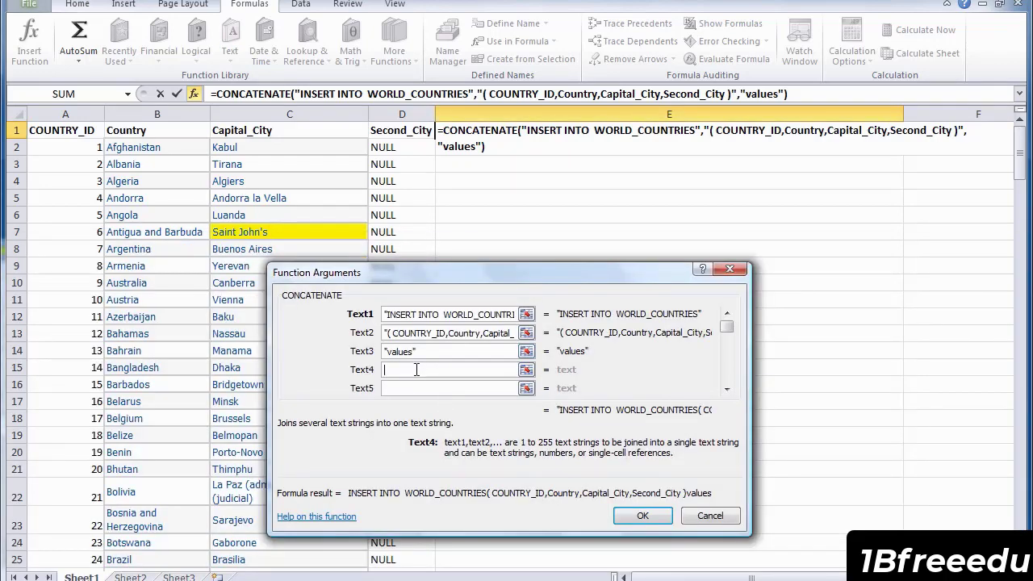
pyautogui.write('(')
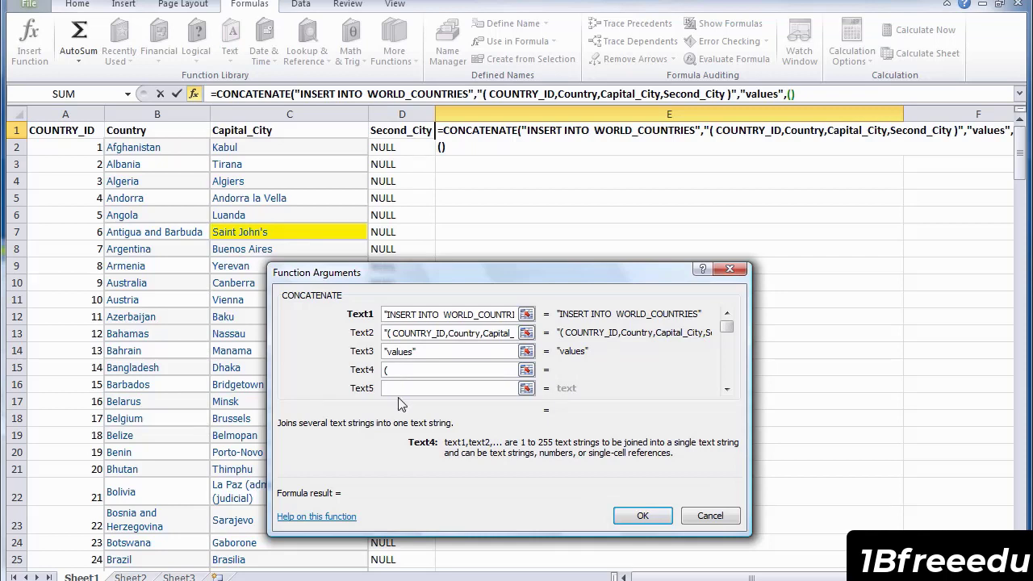
pyautogui.click(403, 388)
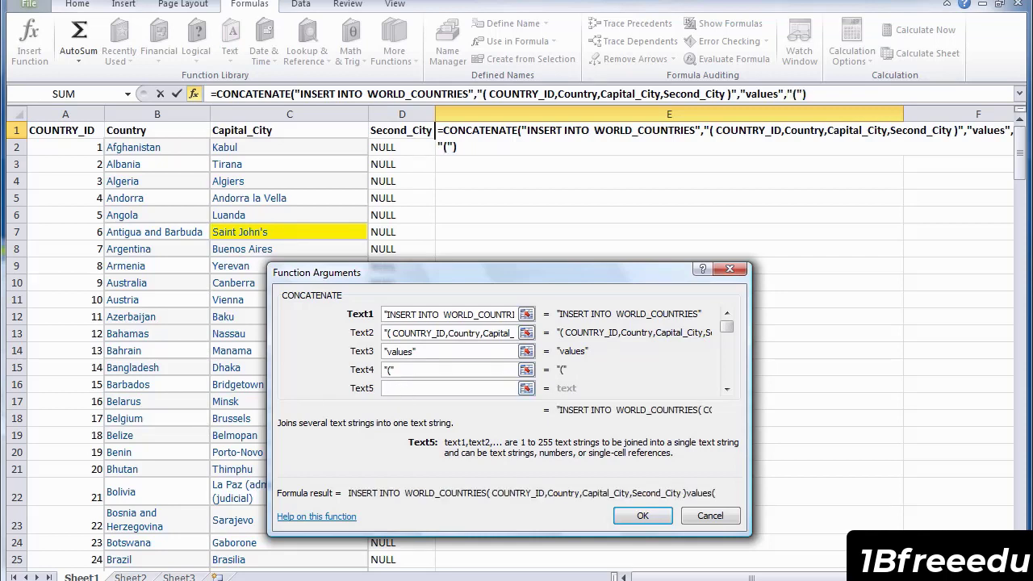
# - Check the statement in Toad, minimise it, and use cell A2 from the COUNTRY_ID column as Text5
pyautogui.hotkey('alt', 'Tab')
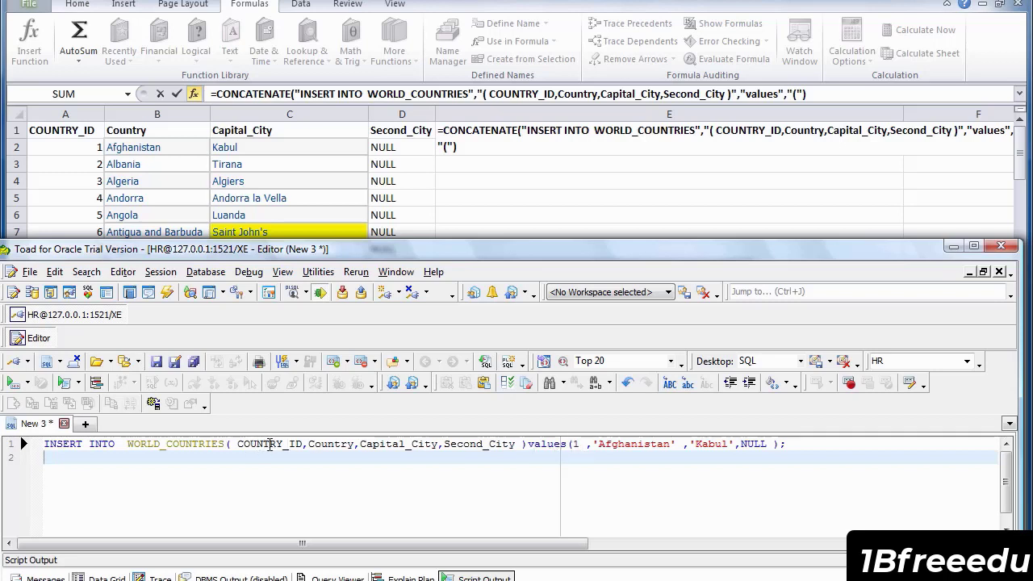
pyautogui.rightClick(948, 256)
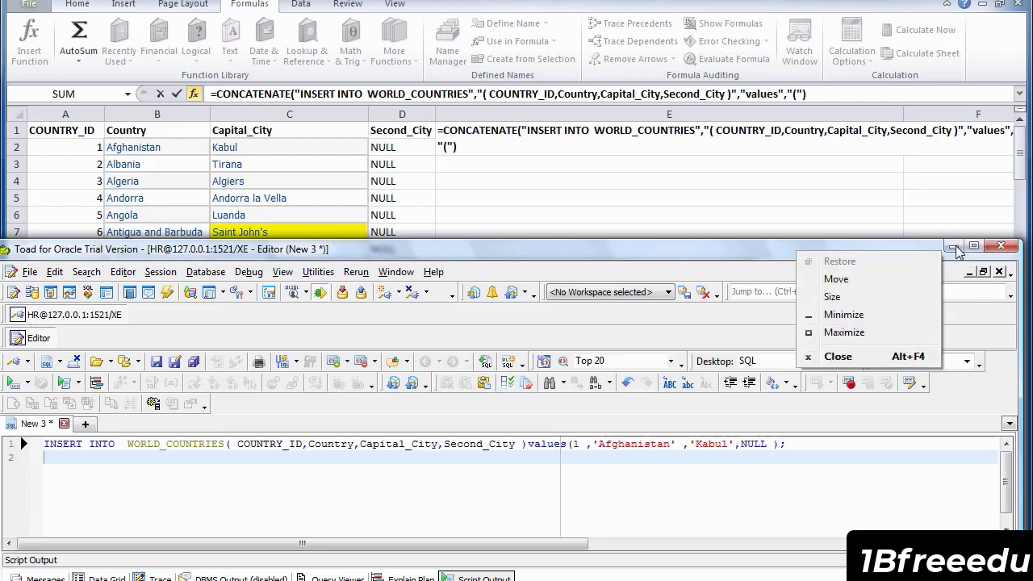
pyautogui.click(956, 246)
pyautogui.click(955, 247)
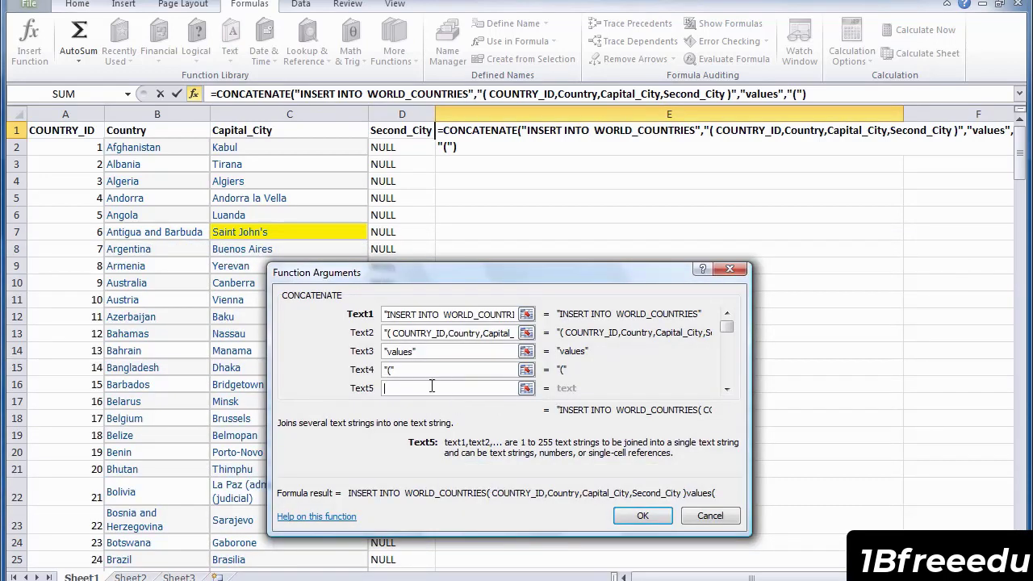
pyautogui.click(58, 147)
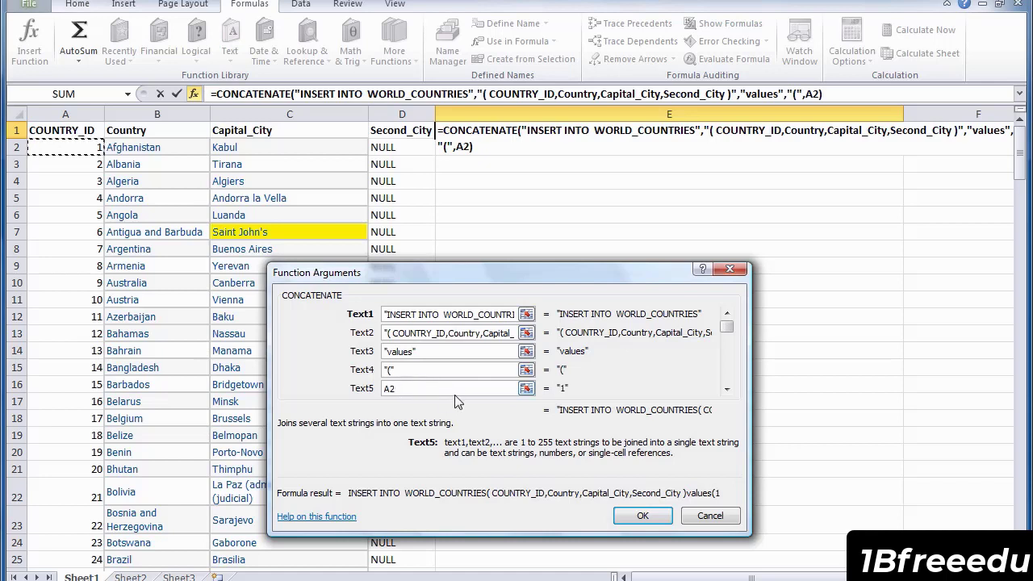
# - Check the separator after the first value in Toad's statement and enter a space followed by a comma as Text6 in Excel
pyautogui.click(728, 391)
pyautogui.hotkey('alt', 'Tab')
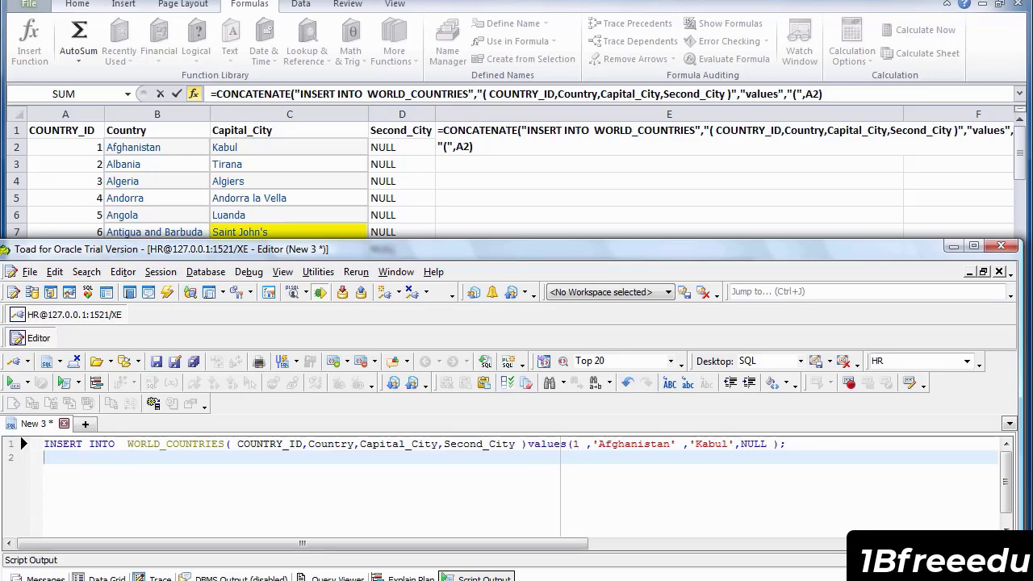
pyautogui.hotkey('alt', 'Tab')
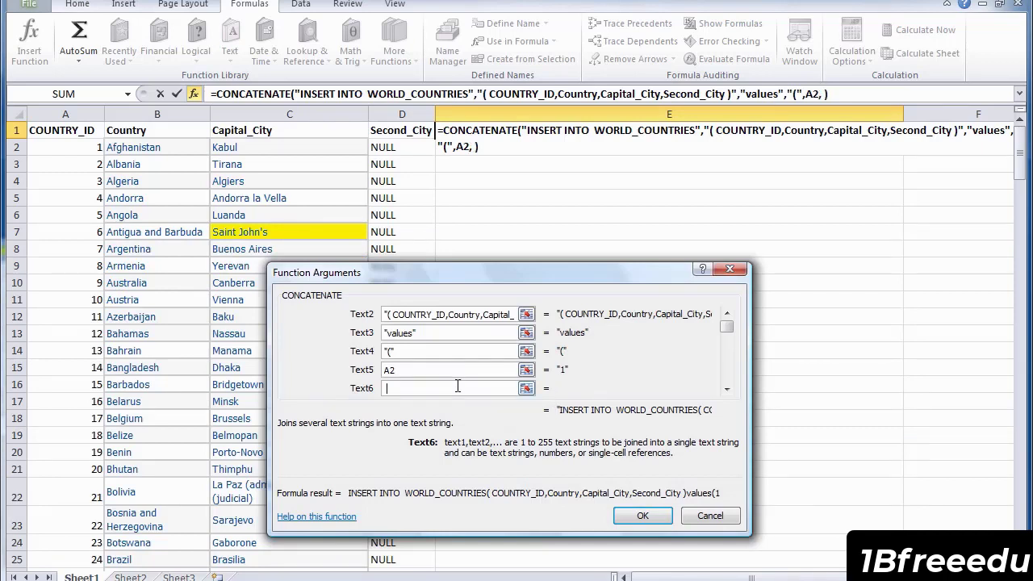
pyautogui.write(',')
pyautogui.click(727, 389)
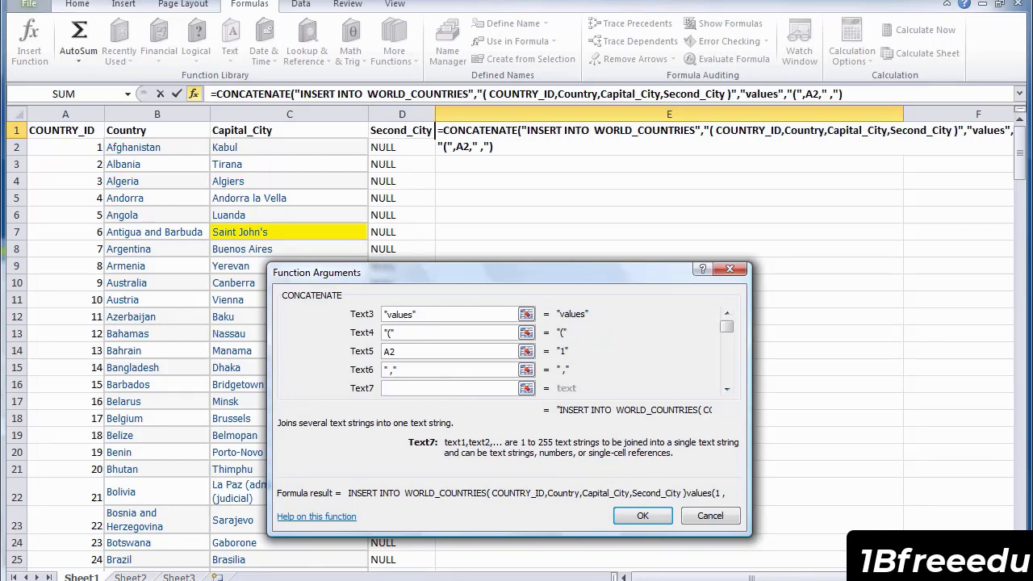
# - Check the country value's quoting in Toad, and in Excel enter a single quote as Text7 and cell B2 as Text8
pyautogui.hotkey('alt', 'Tab')
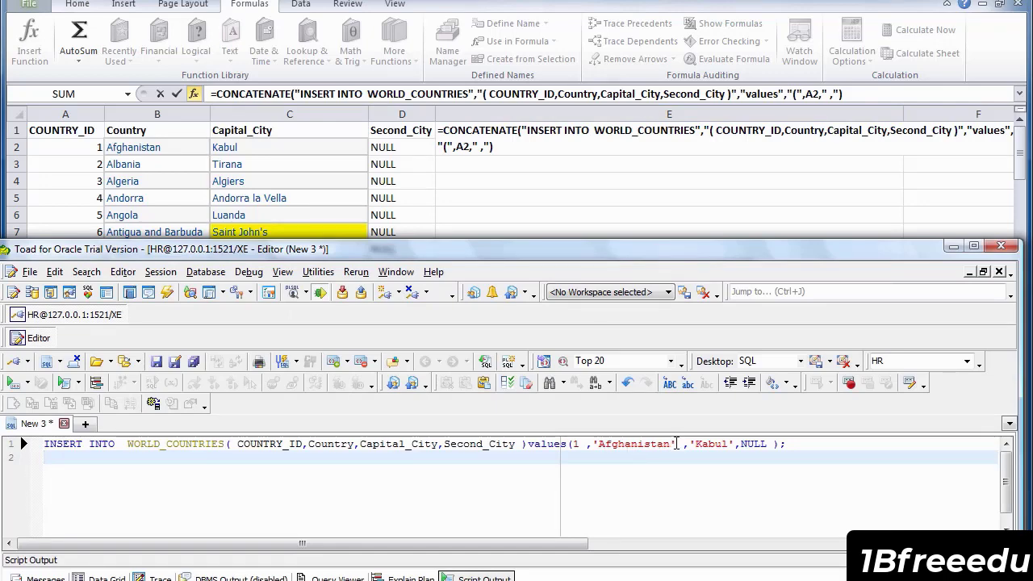
pyautogui.hotkey('alt', 'Tab')
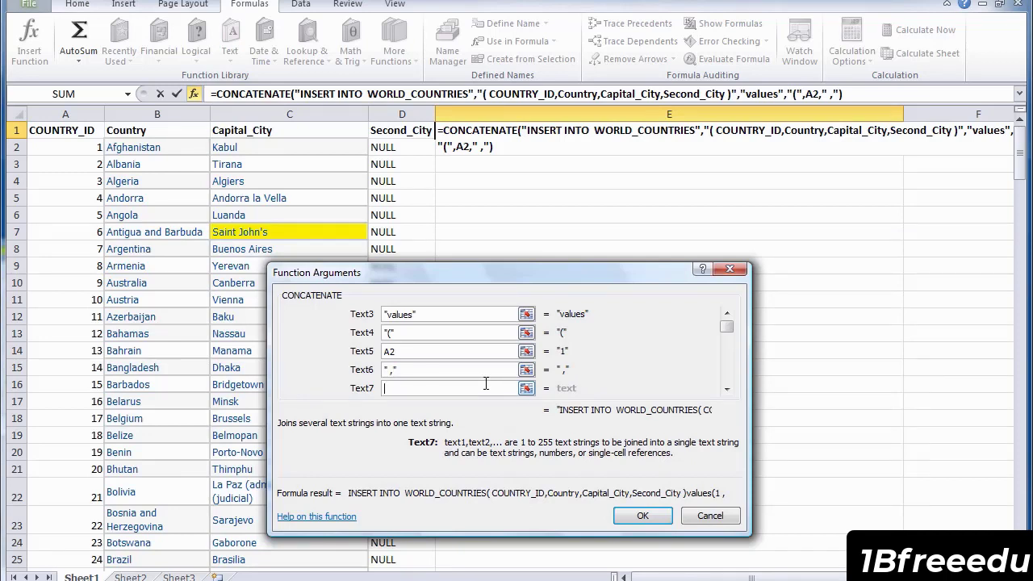
pyautogui.write('""')
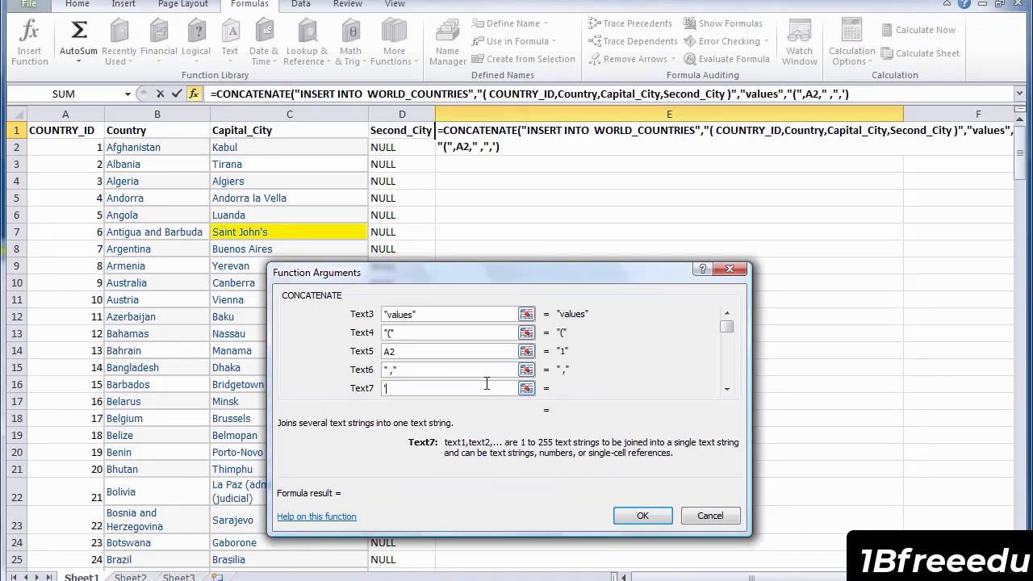
pyautogui.click(726, 388)
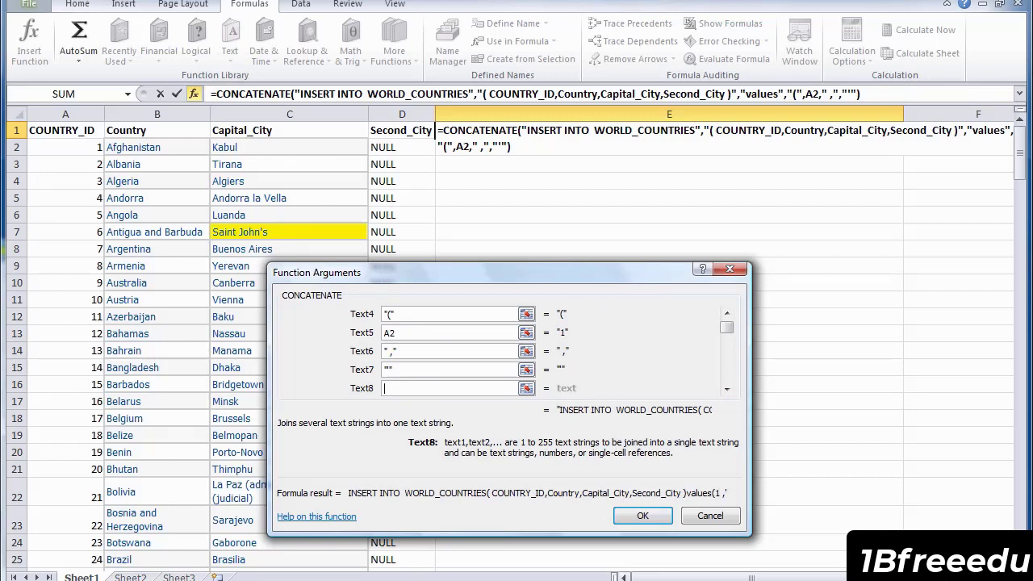
pyautogui.click(149, 150)
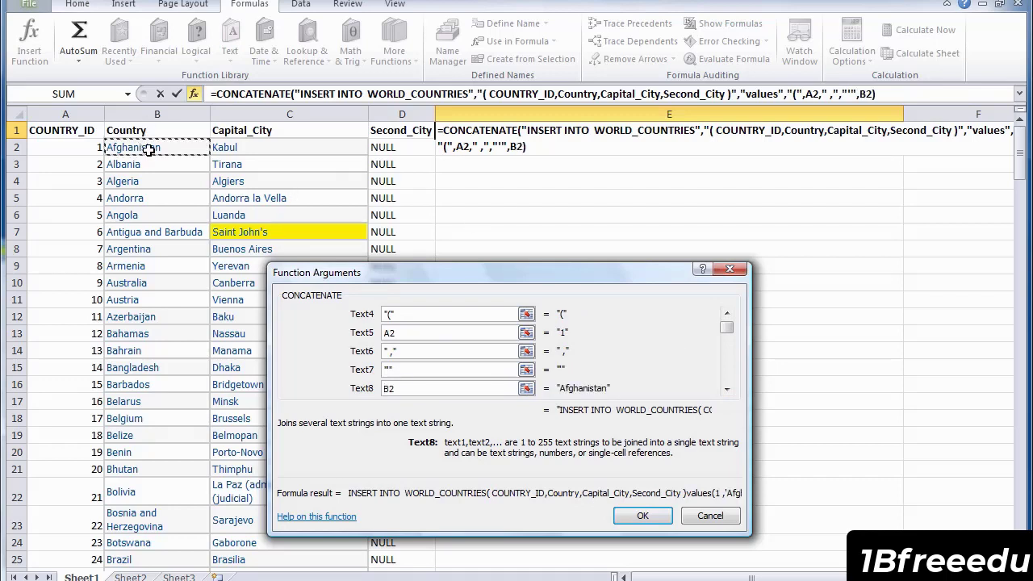
# - Add a single quote as Text9 and a comma as Text10 of the CONCATENATE function, following the sample INSERT statement in Toad
pyautogui.click(726, 391)
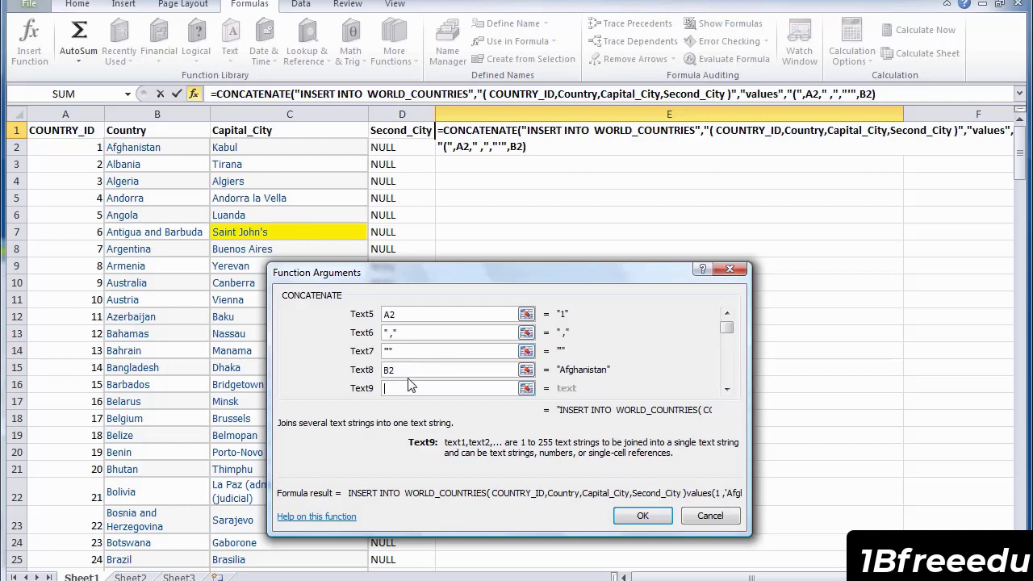
pyautogui.write("'")
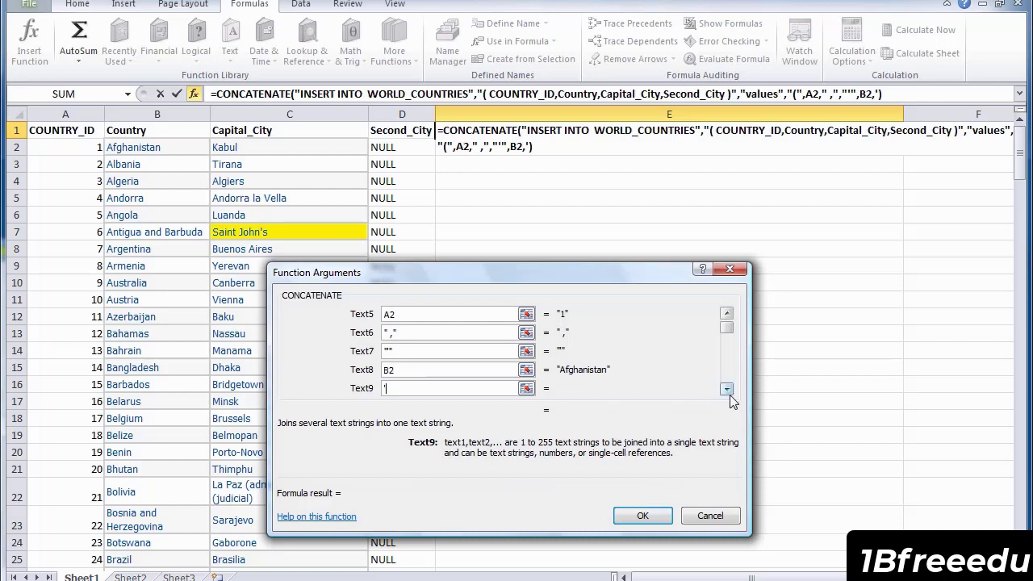
pyautogui.click(727, 389)
pyautogui.click(408, 387)
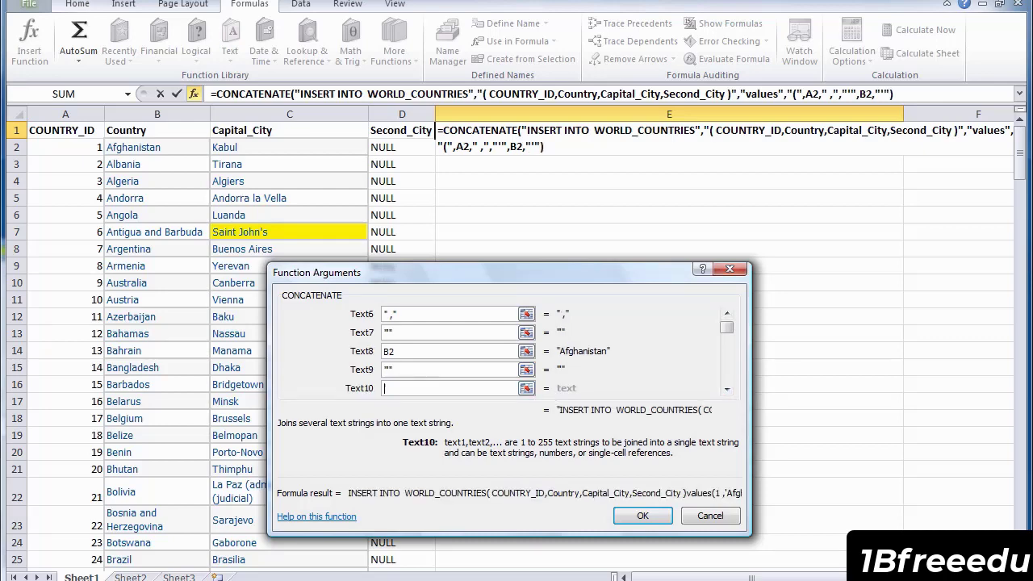
pyautogui.hotkey('alt', 'Tab')
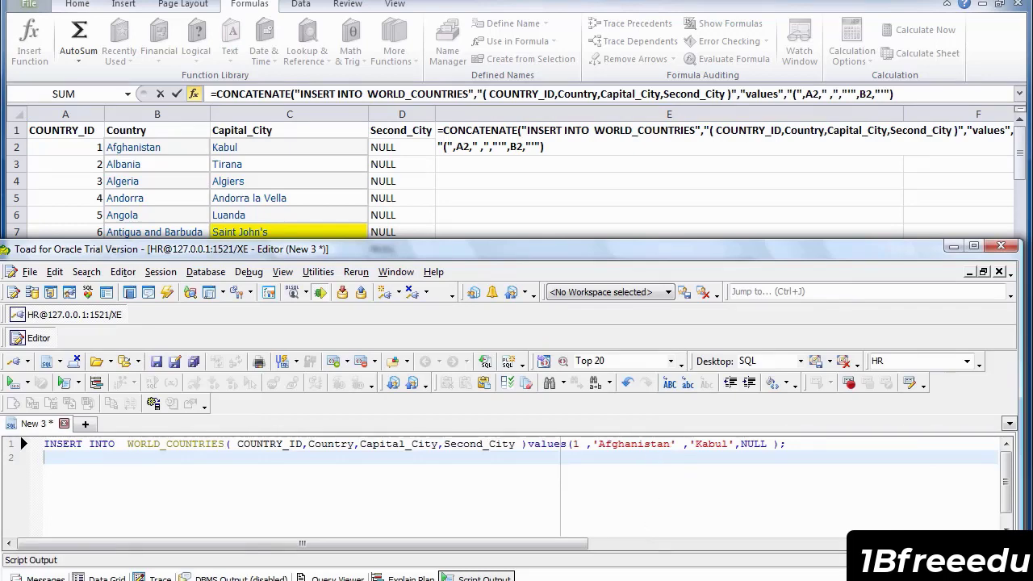
pyautogui.hotkey('alt', 'Tab')
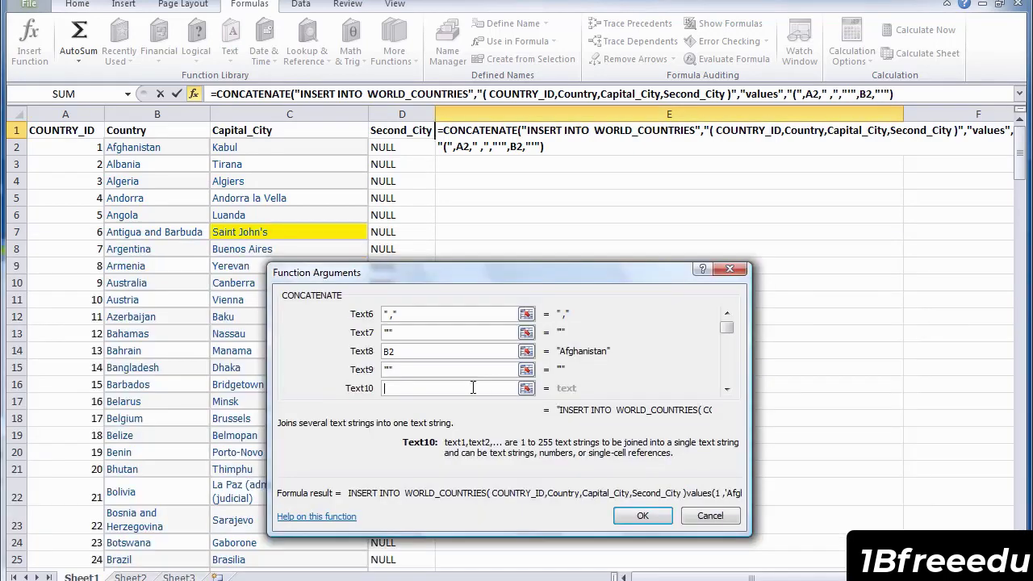
pyautogui.write(',')
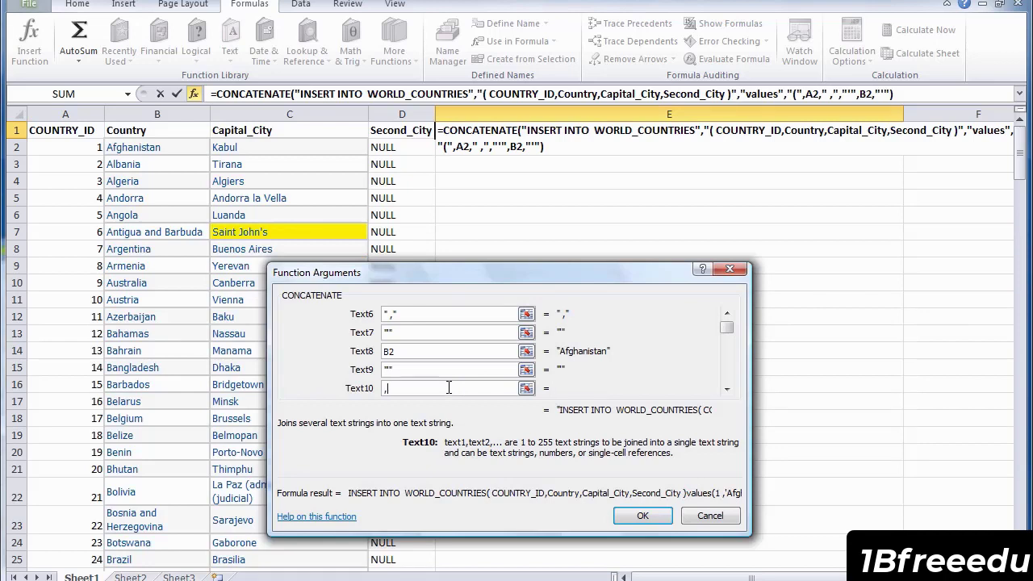
pyautogui.click(727, 390)
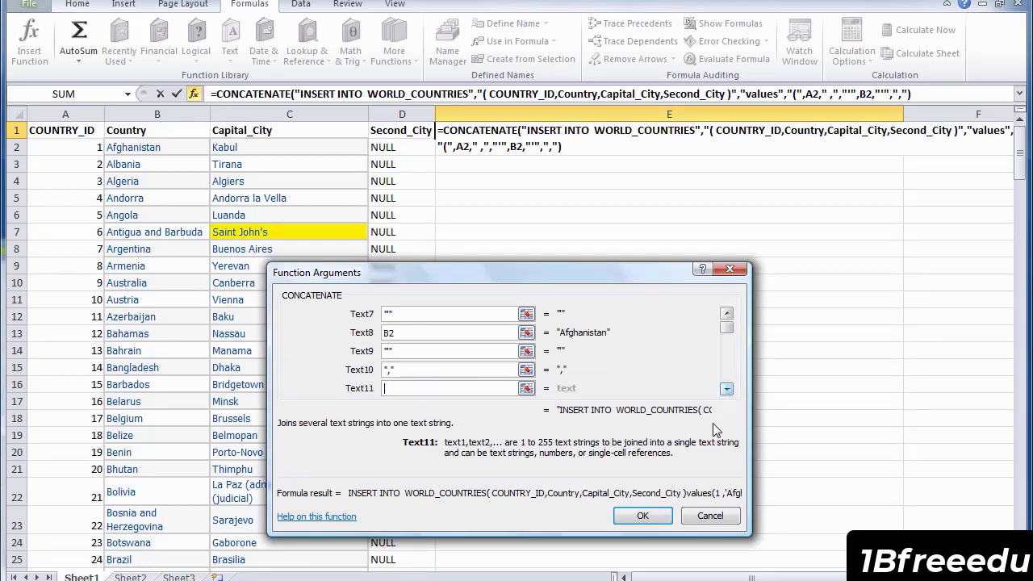
# - Wrap the capital city in single quotes by setting Text11 to ', Text12 to cell C2 and Text13 to '
pyautogui.hotkey('alt', 'Tab')
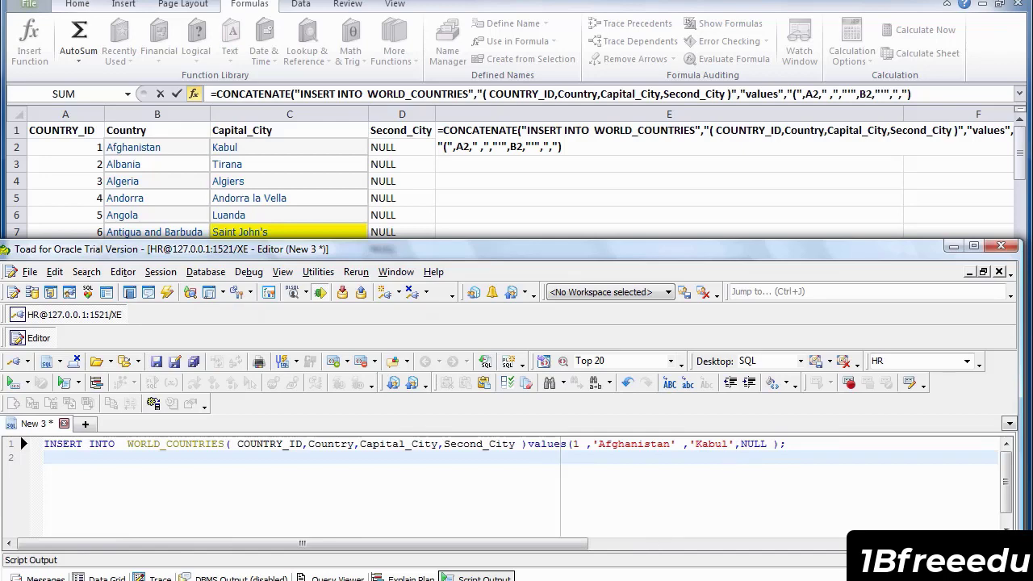
pyautogui.hotkey('alt', 'Tab')
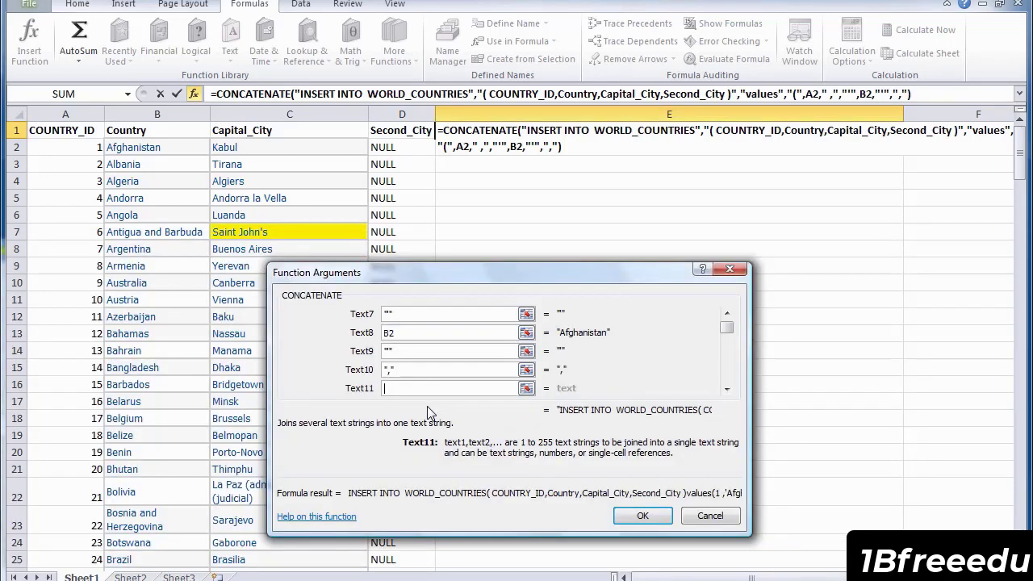
pyautogui.write("'")
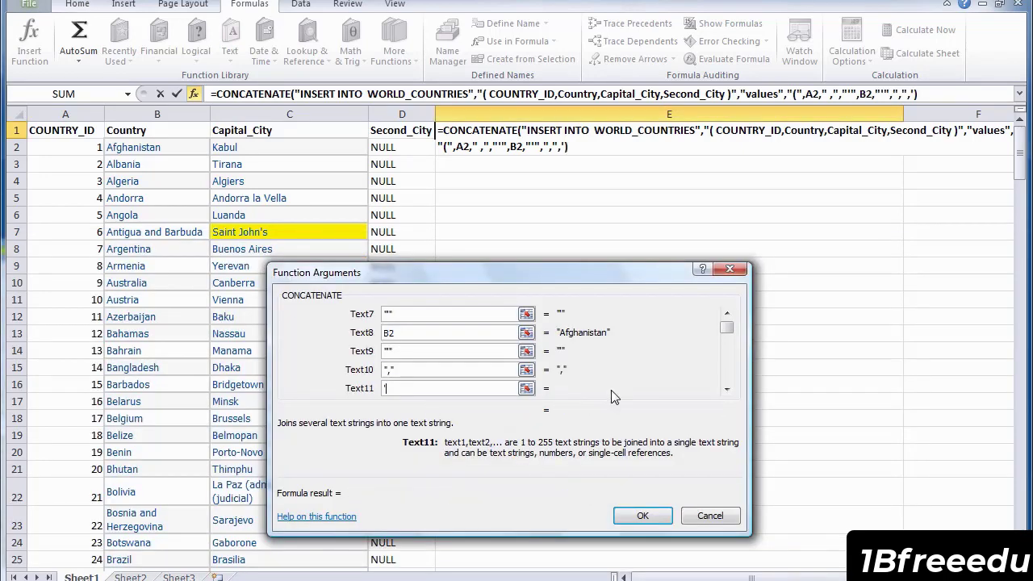
pyautogui.click(726, 391)
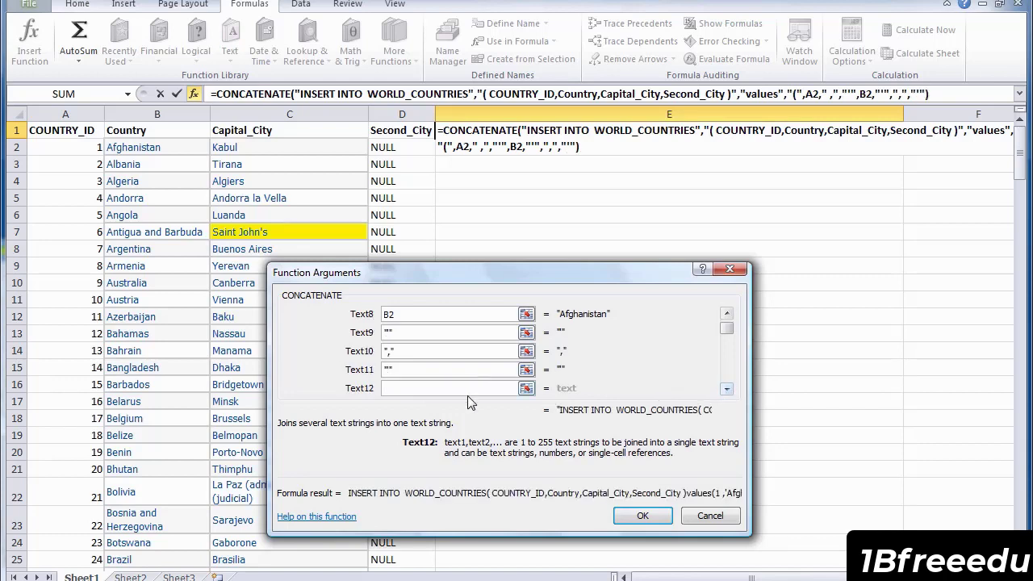
pyautogui.click(269, 151)
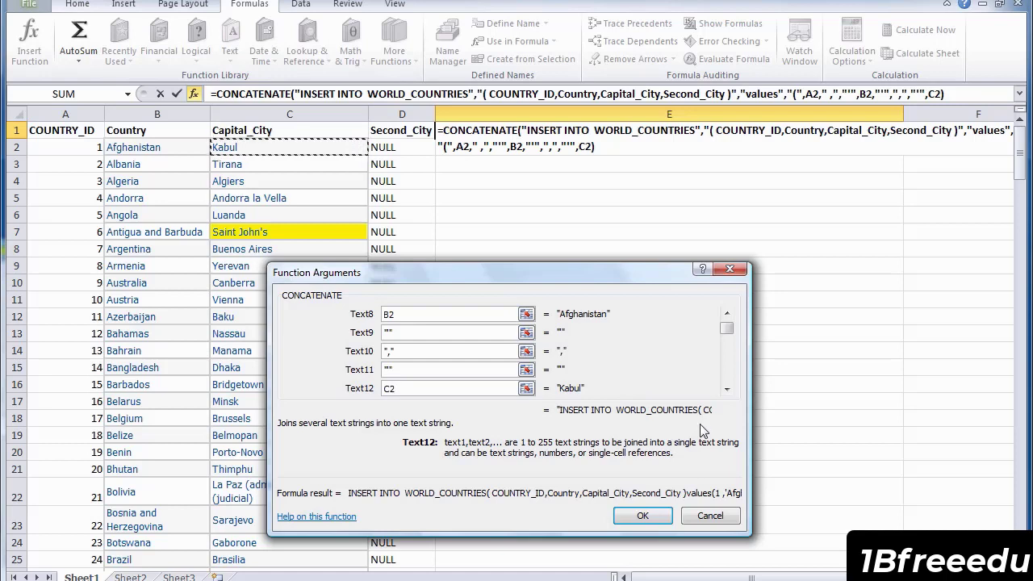
pyautogui.click(728, 389)
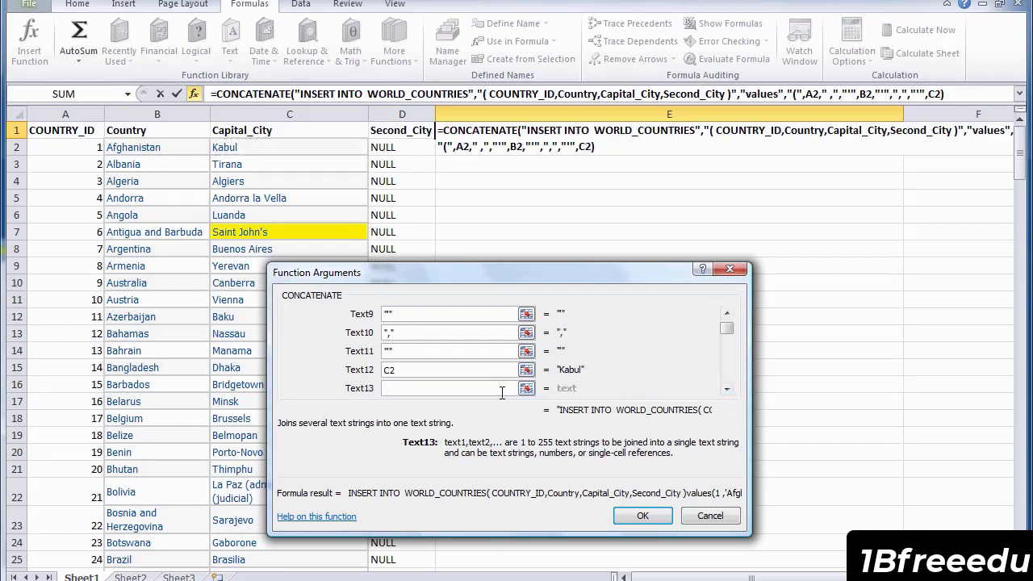
pyautogui.write("'")
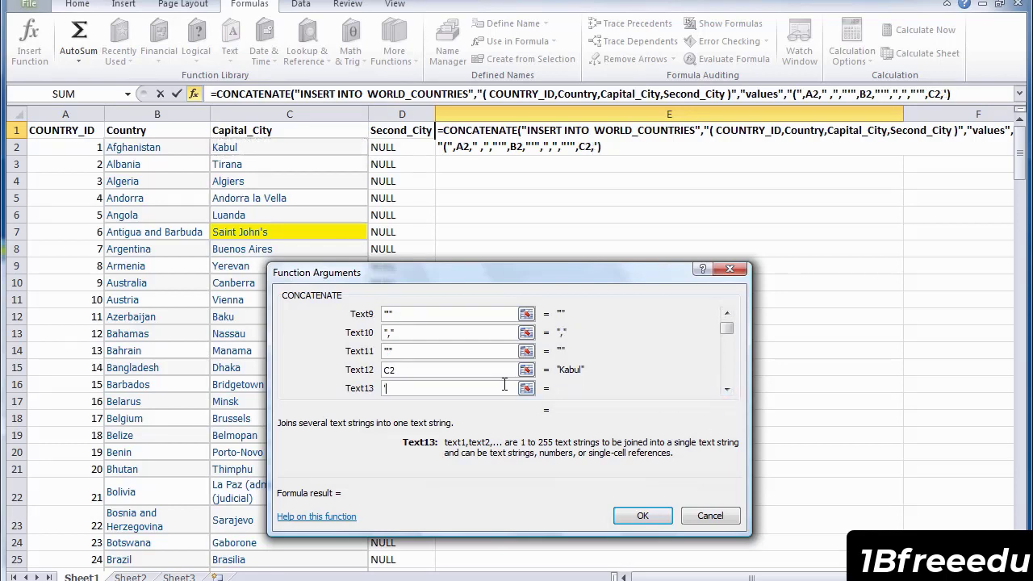
pyautogui.write('\'"')
pyautogui.press('Tab')
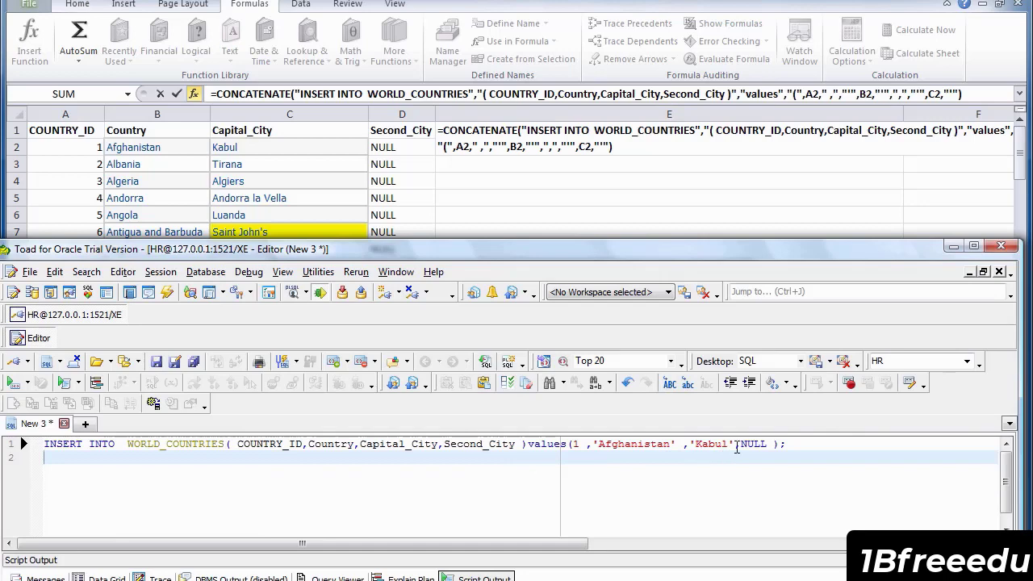
# - Return to the worksheet's CONCATENATE arguments and set Text14 to a comma and Text15 to cell D2
pyautogui.click(953, 246)
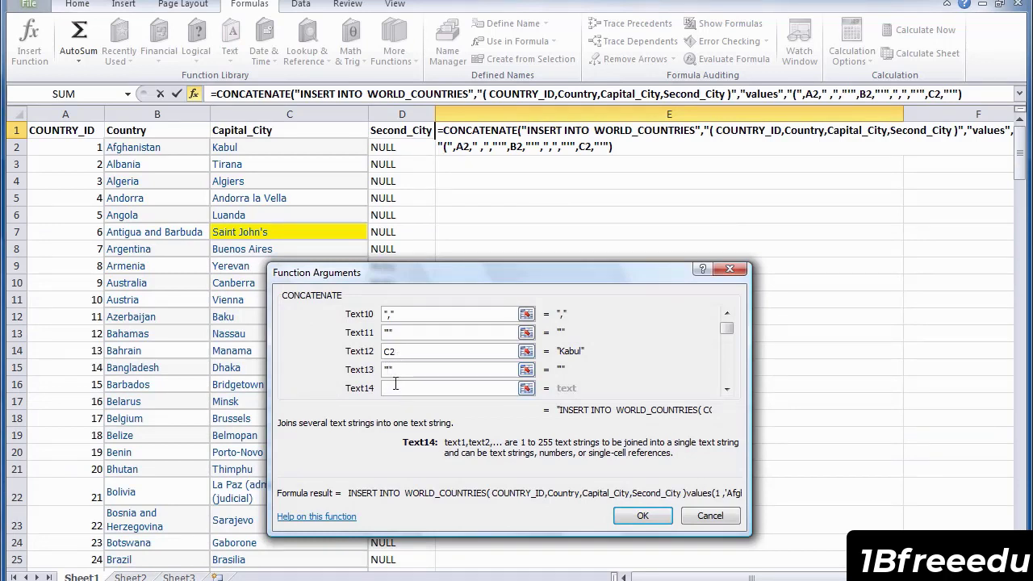
pyautogui.write(',')
pyautogui.click(727, 389)
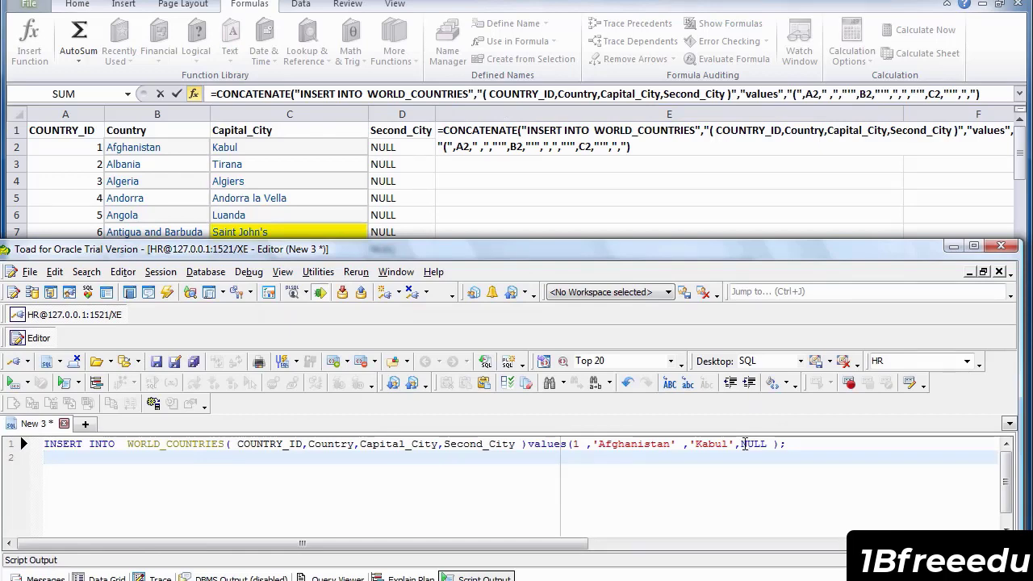
pyautogui.click(953, 247)
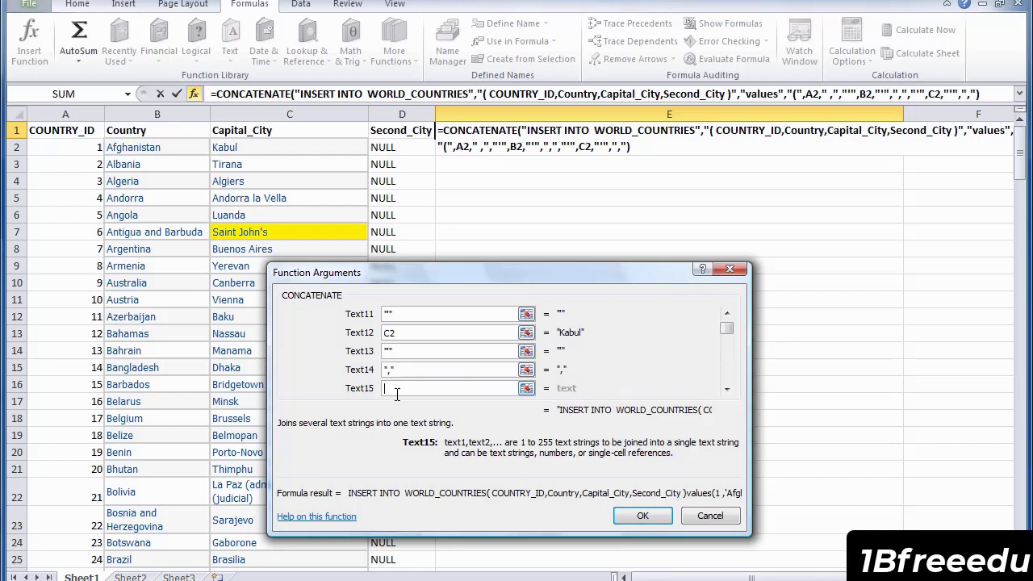
pyautogui.click(390, 147)
pyautogui.click(727, 389)
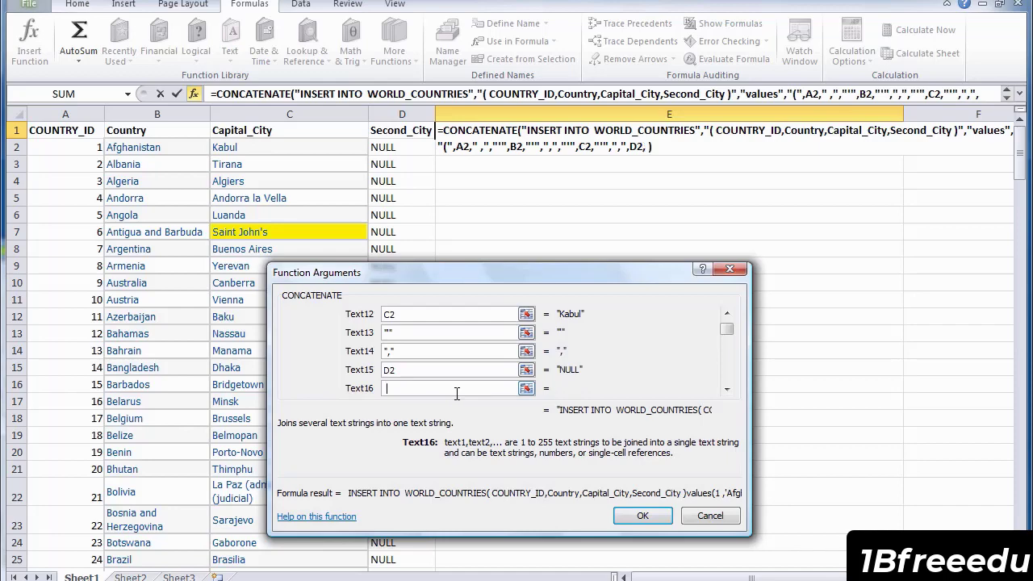
# - Close the INSERT statement with " )" as Text16 and ";" as Text17, and commit the formula to E1
pyautogui.write(')')
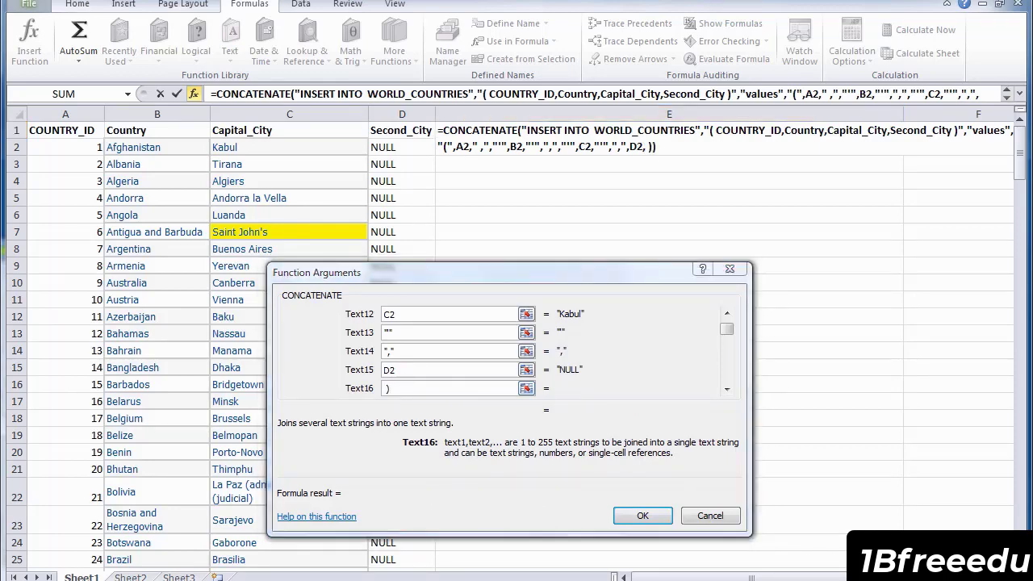
pyautogui.hotkey('alt', 'Tab')
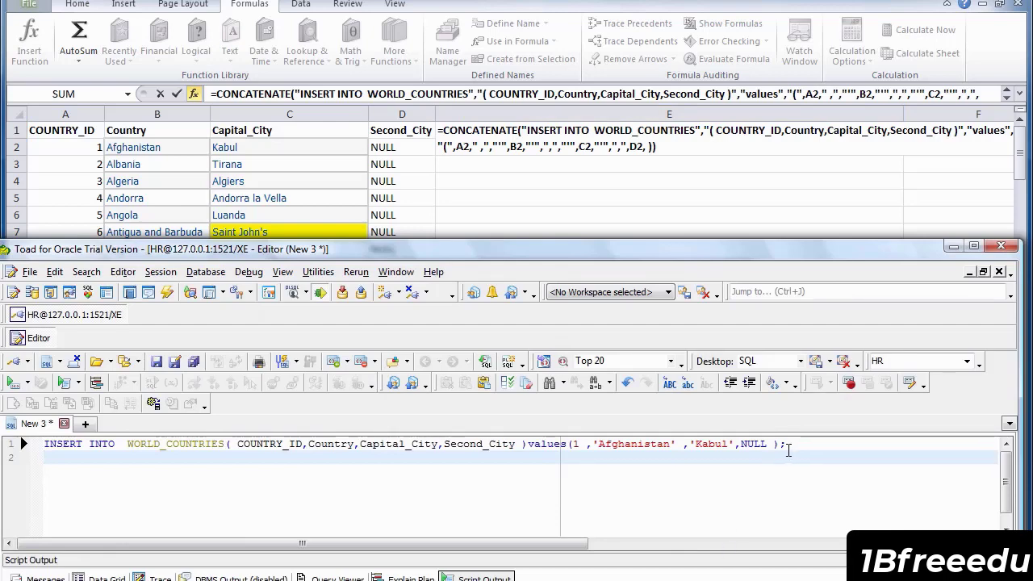
pyautogui.hotkey('alt', 'Tab')
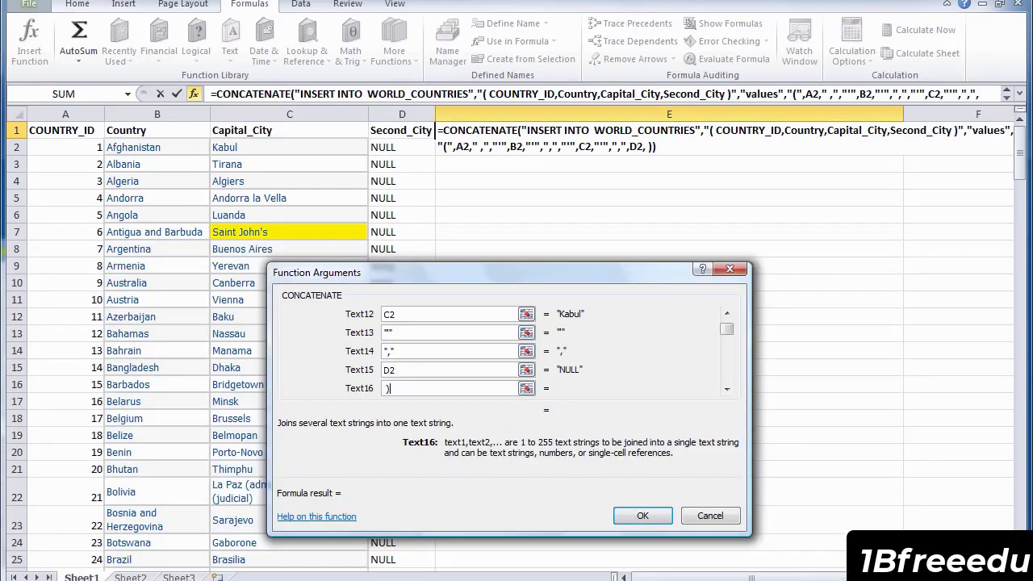
pyautogui.click(725, 392)
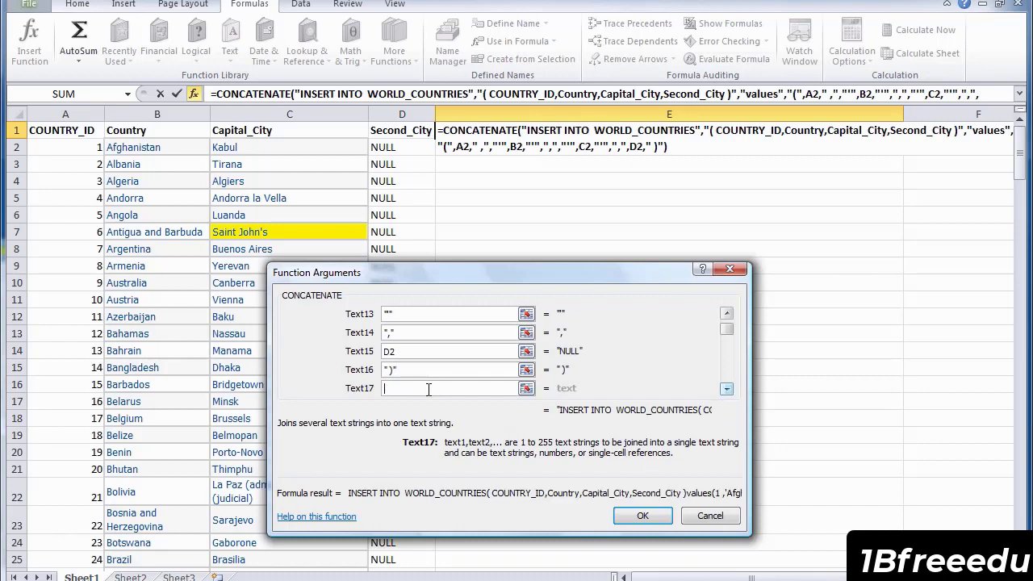
pyautogui.click(390, 388)
pyautogui.write(';')
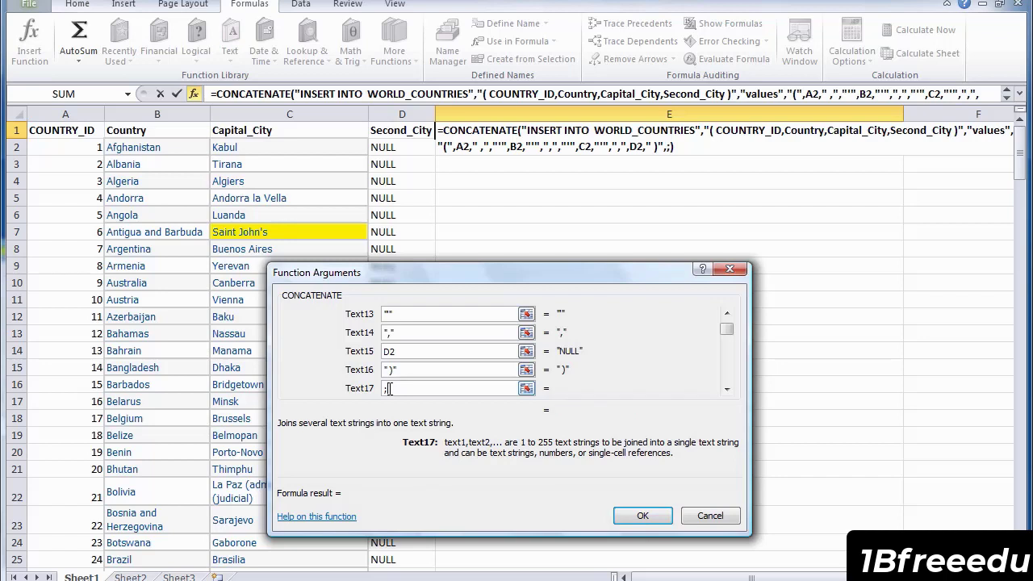
pyautogui.click(725, 390)
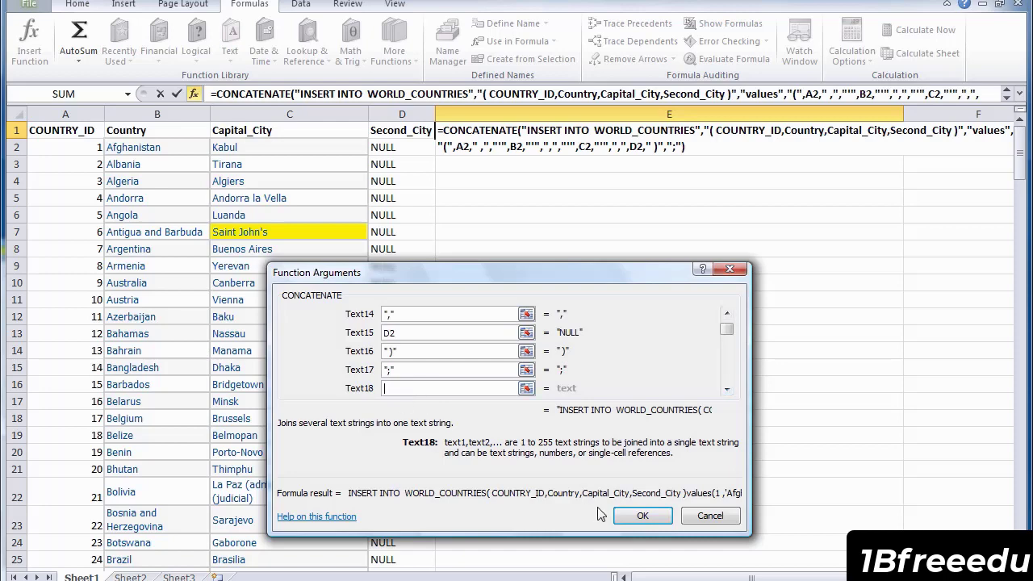
pyautogui.click(636, 517)
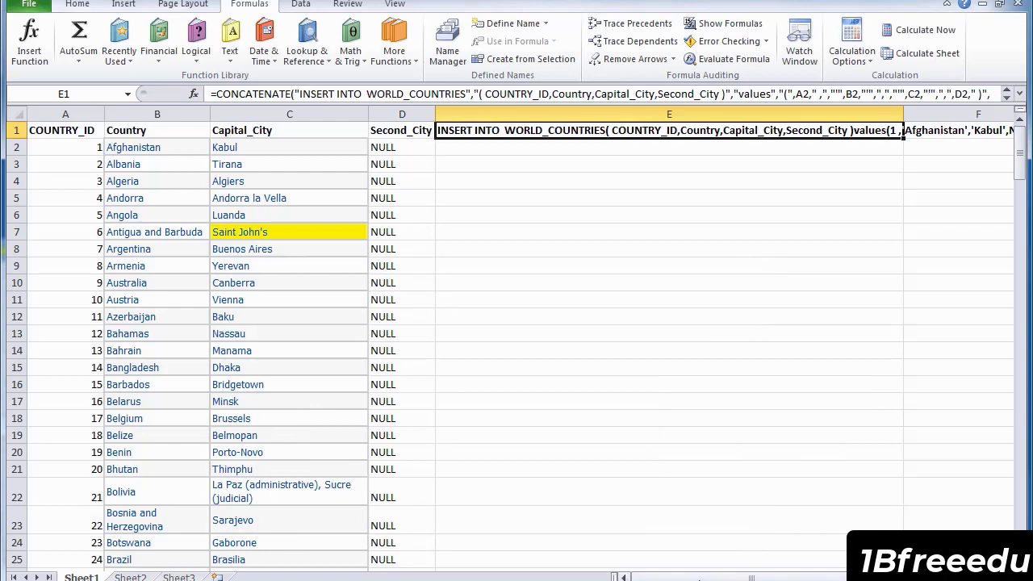
# - Fit the width of column E to the generated INSERT statement
pyautogui.moveTo(699, 578); pyautogui.dragTo(730, 578)
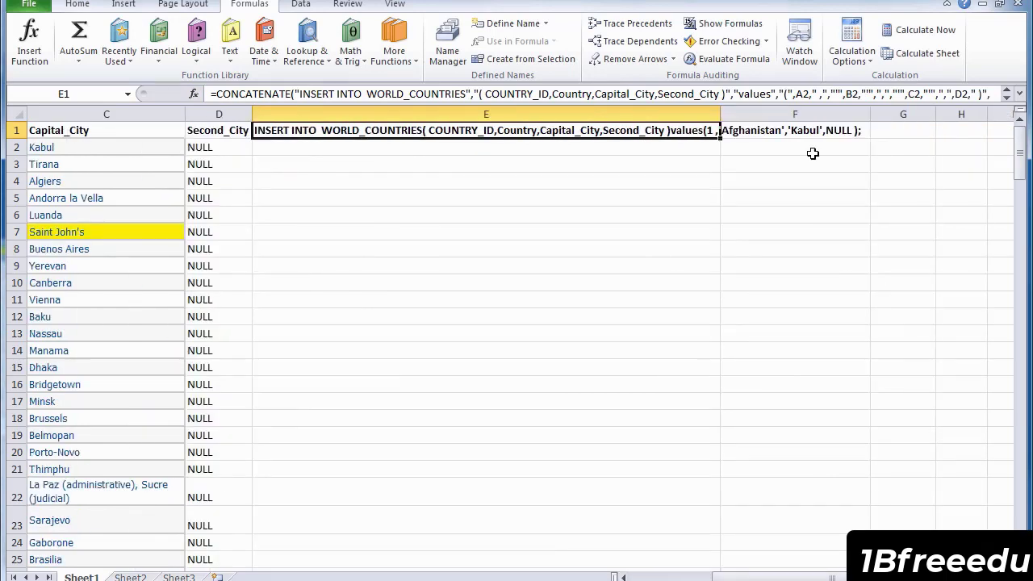
pyautogui.doubleClick(721, 112)
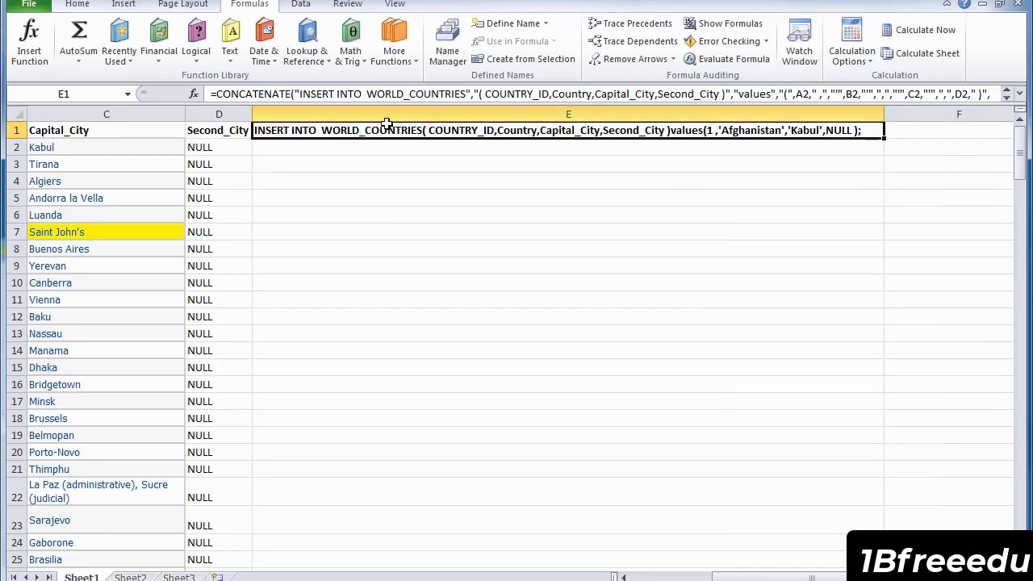
pyautogui.moveTo(811, 576); pyautogui.dragTo(730, 576)
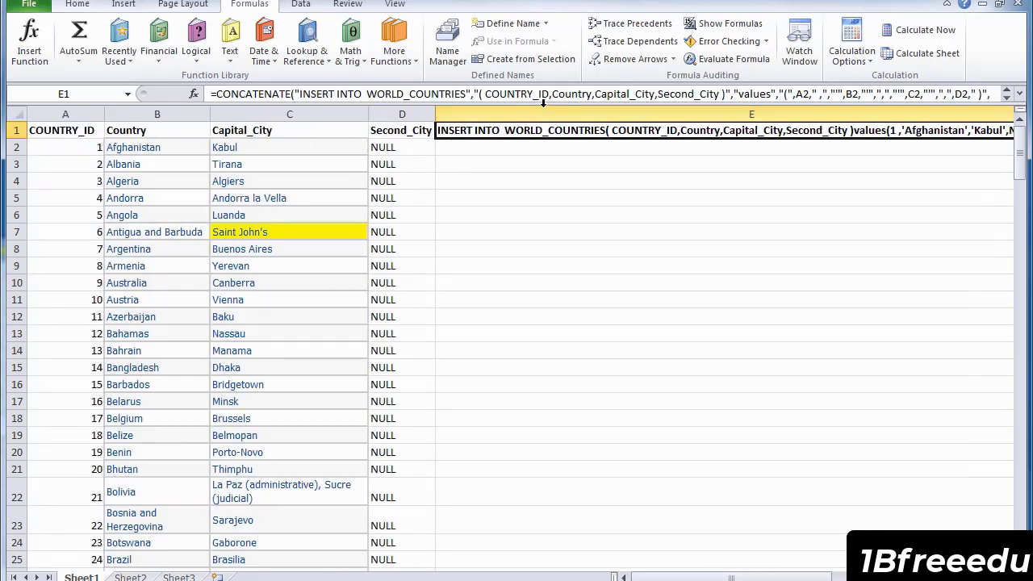
# - Move the CONCATENATE formula from cell E1 to E2 with cut and paste
pyautogui.rightClick(610, 132)
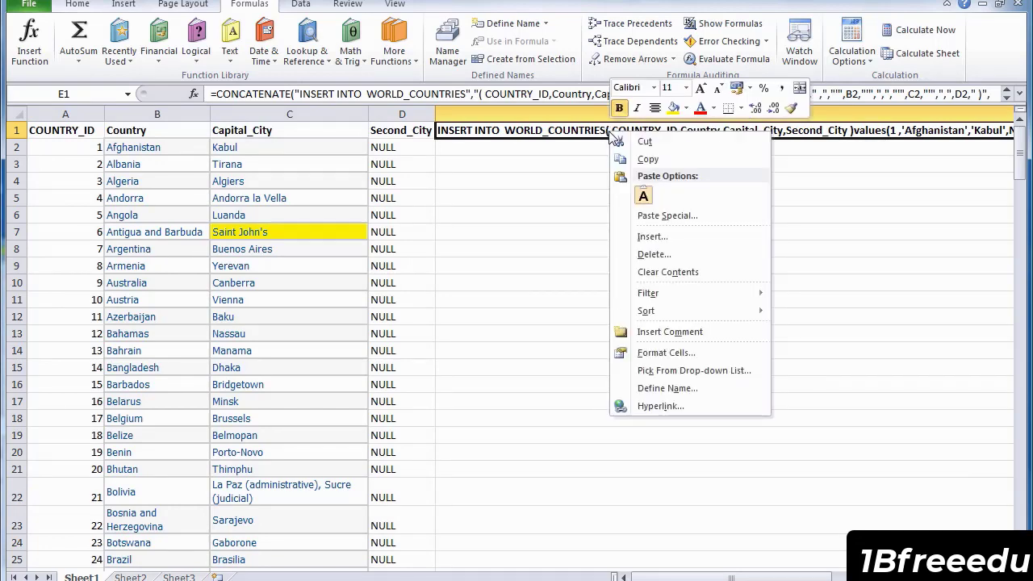
pyautogui.click(645, 154)
pyautogui.click(456, 149)
pyautogui.rightClick(457, 151)
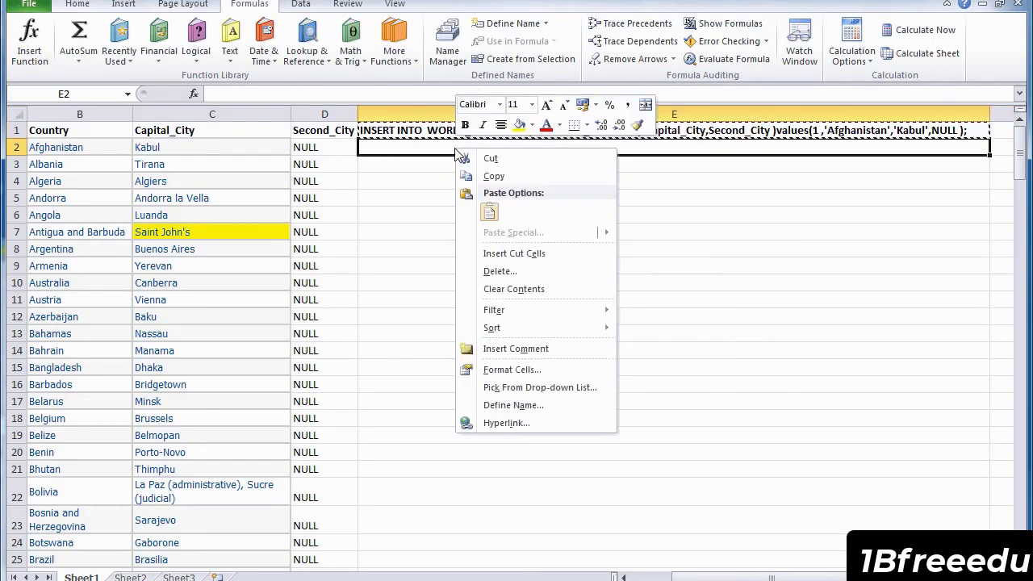
pyautogui.click(489, 212)
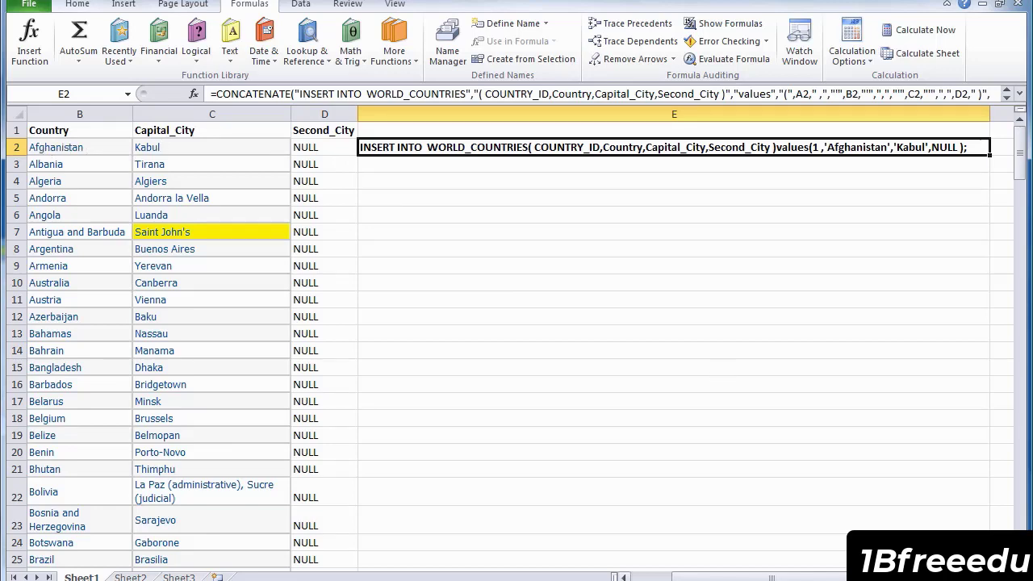
# - Fill the E2 formula down column E for all country rows and refit the column width to the longest statement
pyautogui.moveTo(831, 577); pyautogui.dragTo(871, 577)
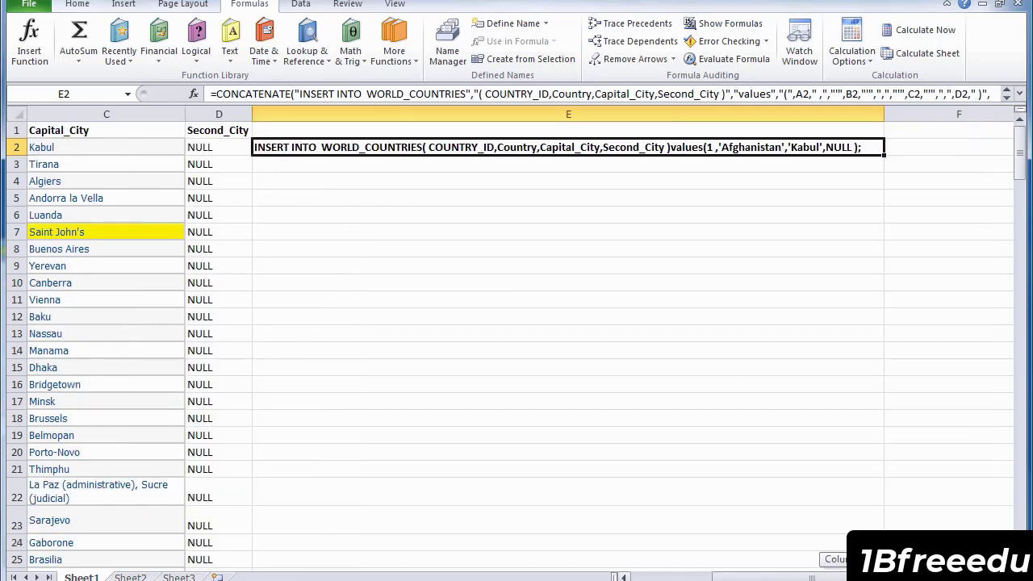
pyautogui.doubleClick(885, 154)
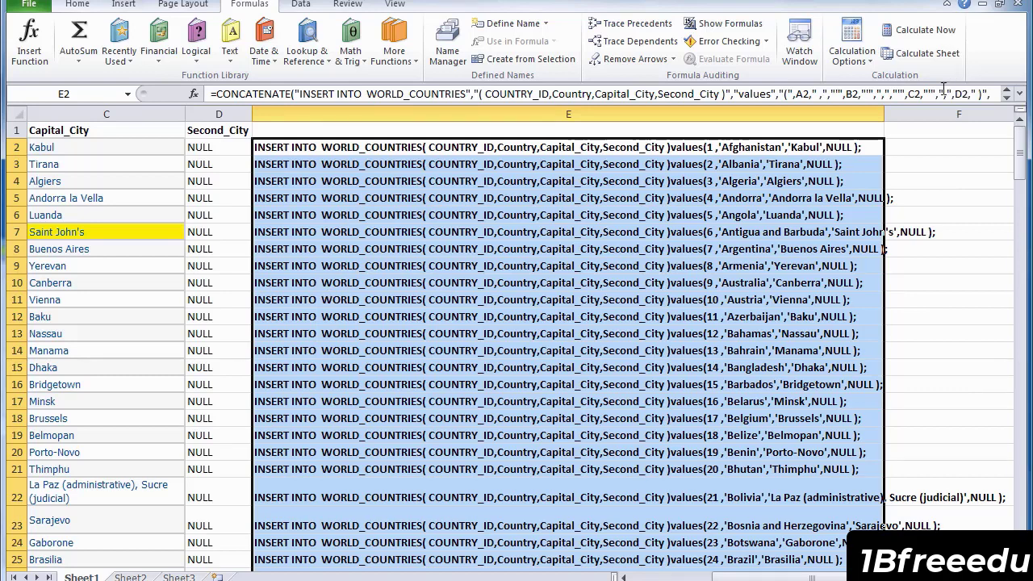
pyautogui.doubleClick(885, 113)
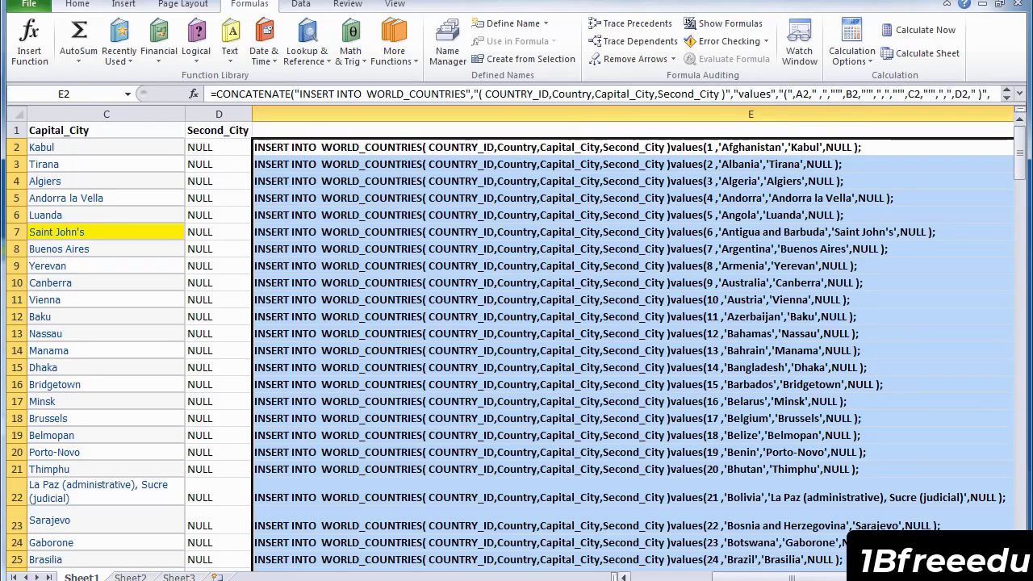
pyautogui.moveTo(831, 577)
pyautogui.mouseDown()
pyautogui.moveTo(864, 578)
pyautogui.moveTo(833, 578)
pyautogui.moveTo(845, 578)
pyautogui.mouseUp()
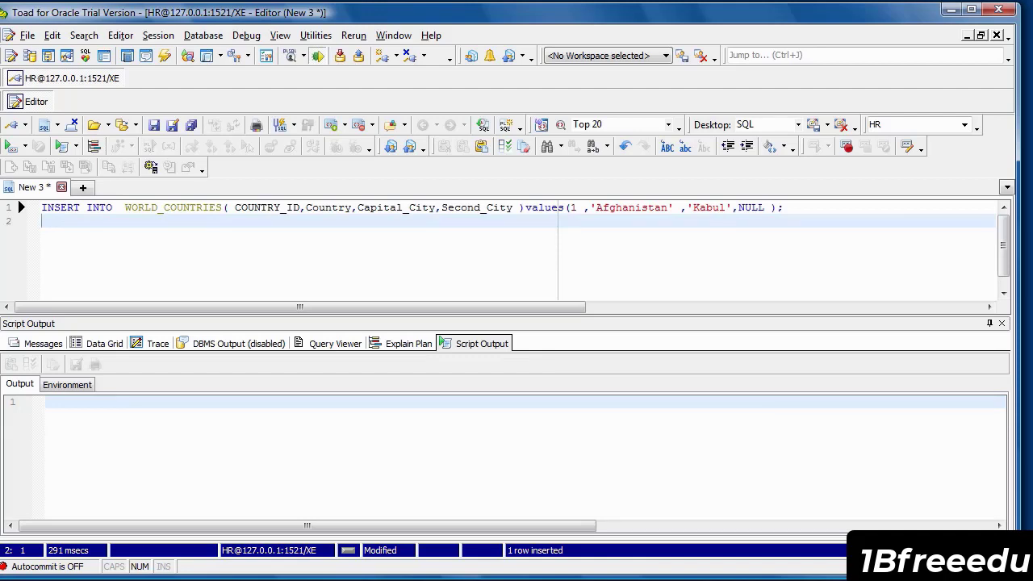
pyautogui.hotkey('alt', 'Tab')
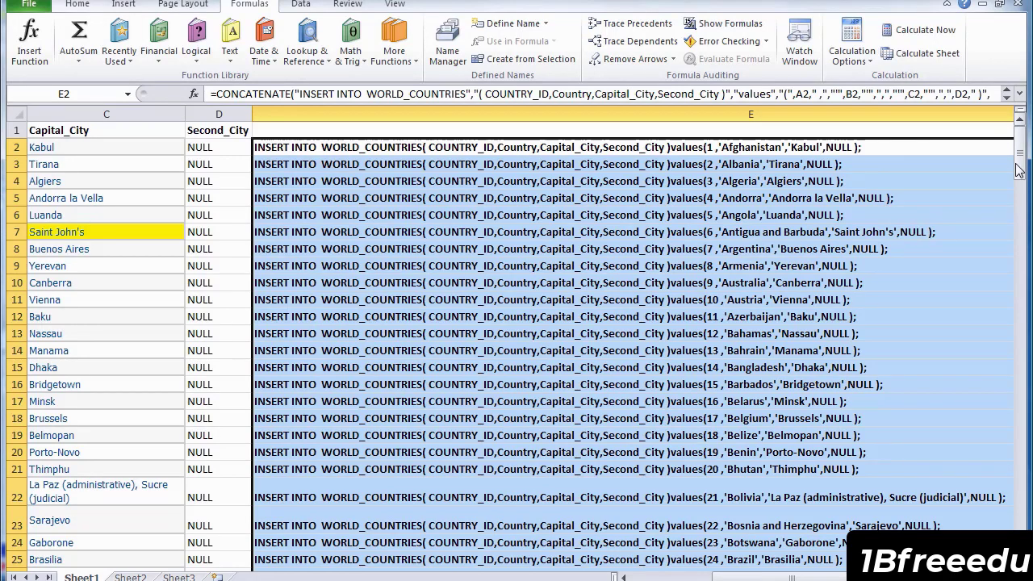
pyautogui.click(784, 163)
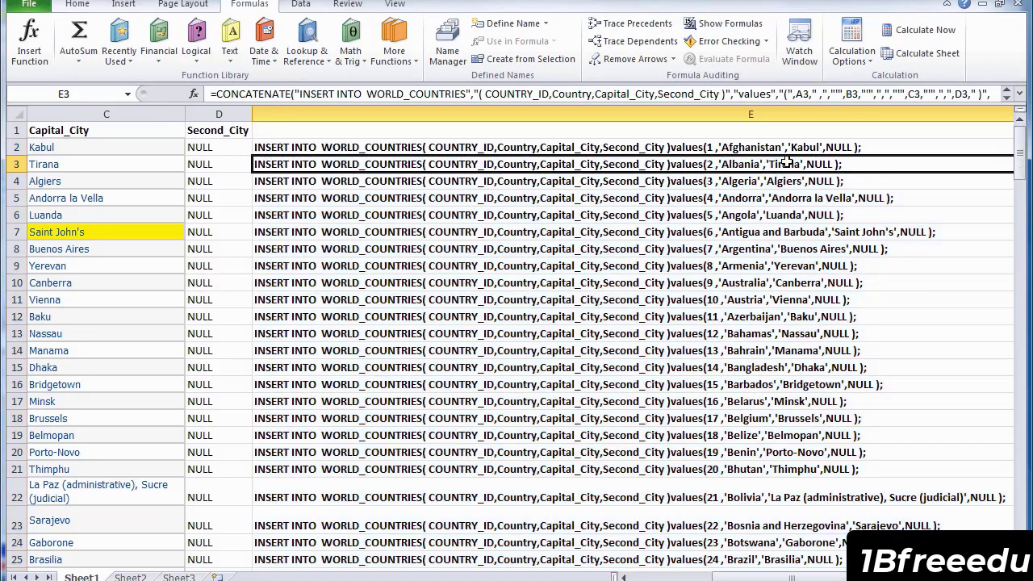
pyautogui.click(571, 147)
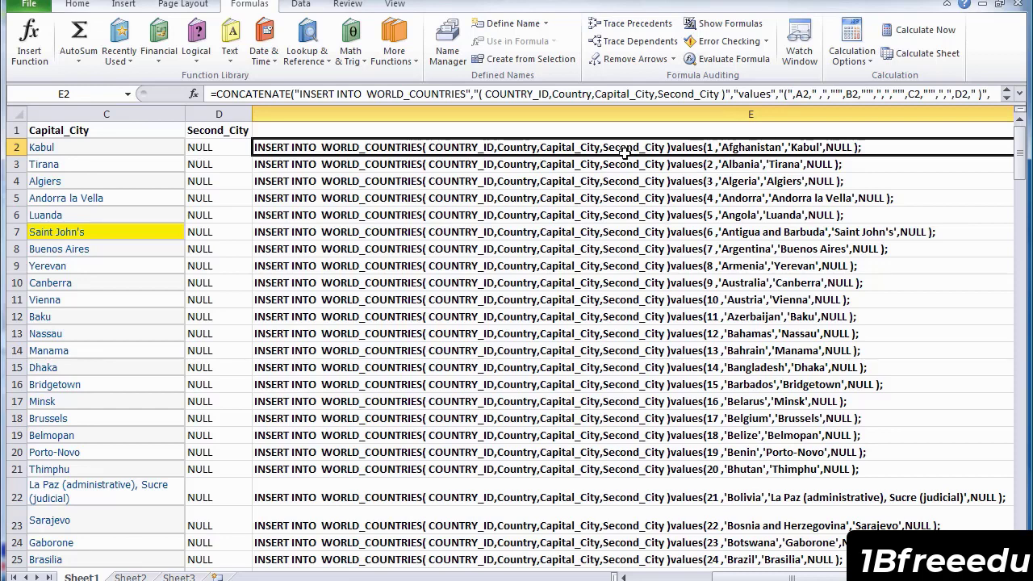
pyautogui.moveTo(626, 148); pyautogui.dragTo(629, 203)
pyautogui.moveTo(627, 162)
pyautogui.mouseDown()
pyautogui.moveTo(623, 149)
pyautogui.moveTo(624, 164)
pyautogui.mouseUp()
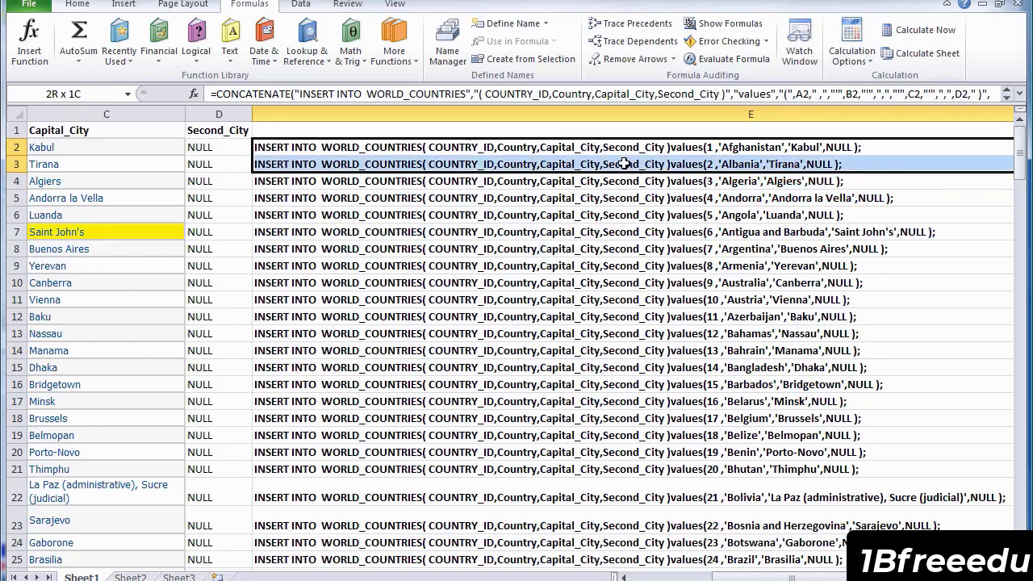
pyautogui.hotkey('ctrl', 'a')
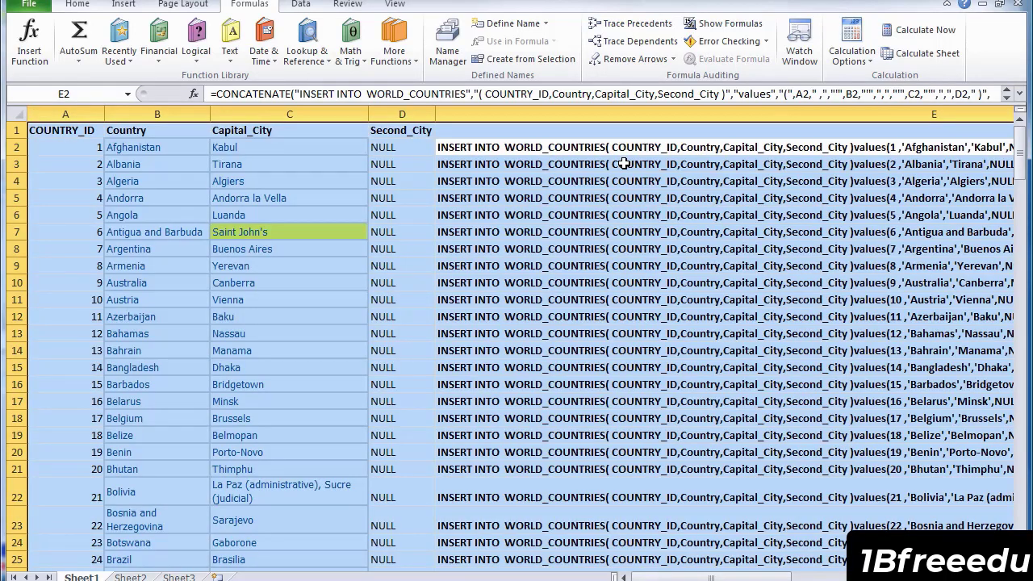
pyautogui.moveTo(624, 149); pyautogui.dragTo(706, 114)
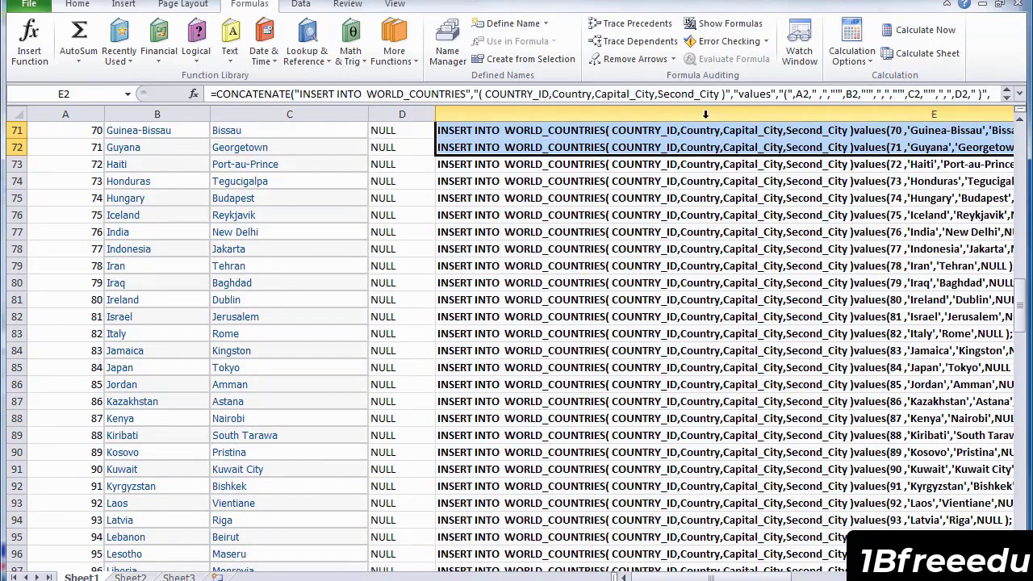
# - Copy the whole column E containing the generated INSERT statements
pyautogui.click(705, 114)
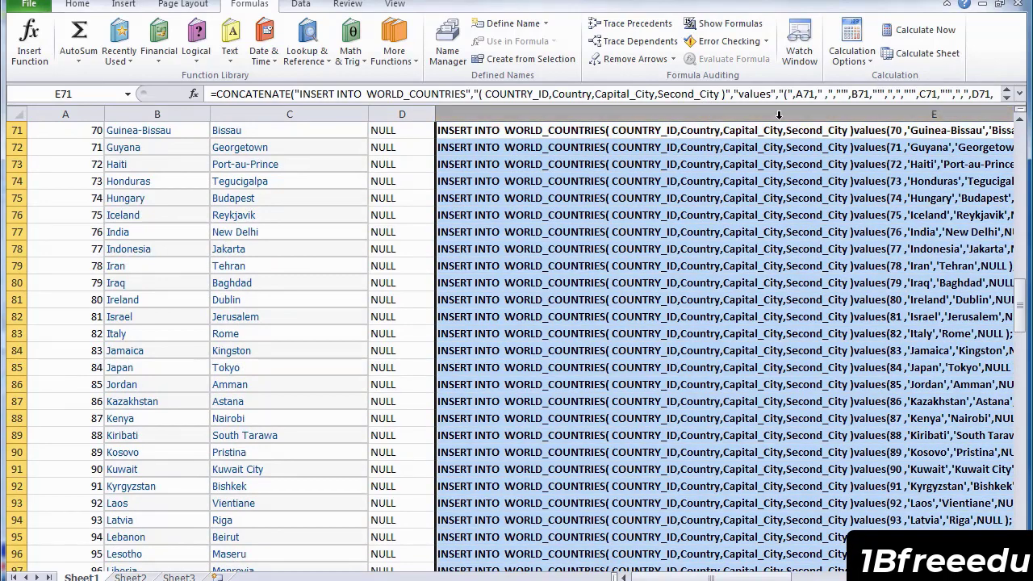
pyautogui.rightClick(782, 114)
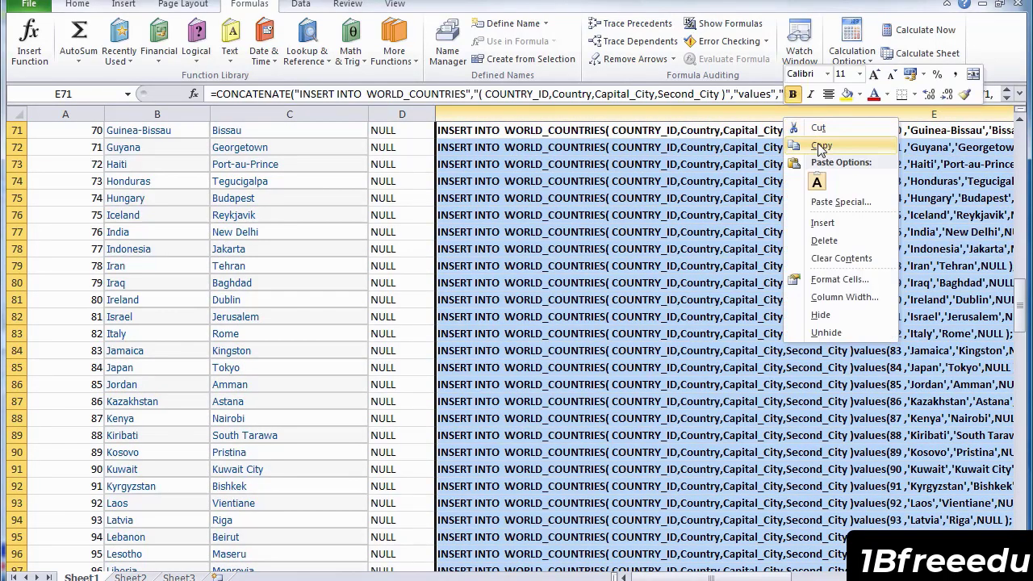
pyautogui.click(818, 146)
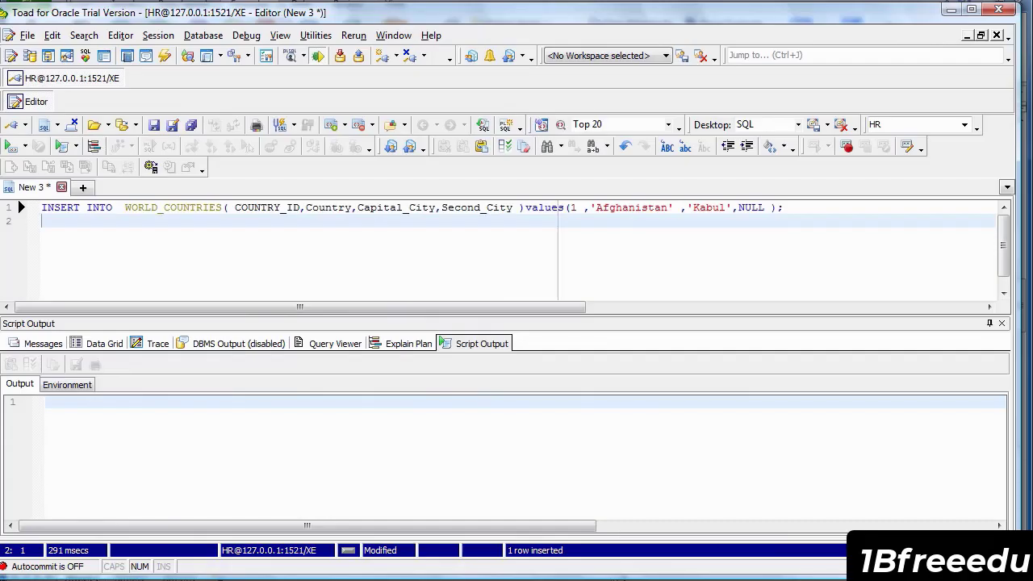
# - Switch to Toad for Oracle, open a new SQL editor tab and paste the copied INSERT statements into it
pyautogui.click(84, 187)
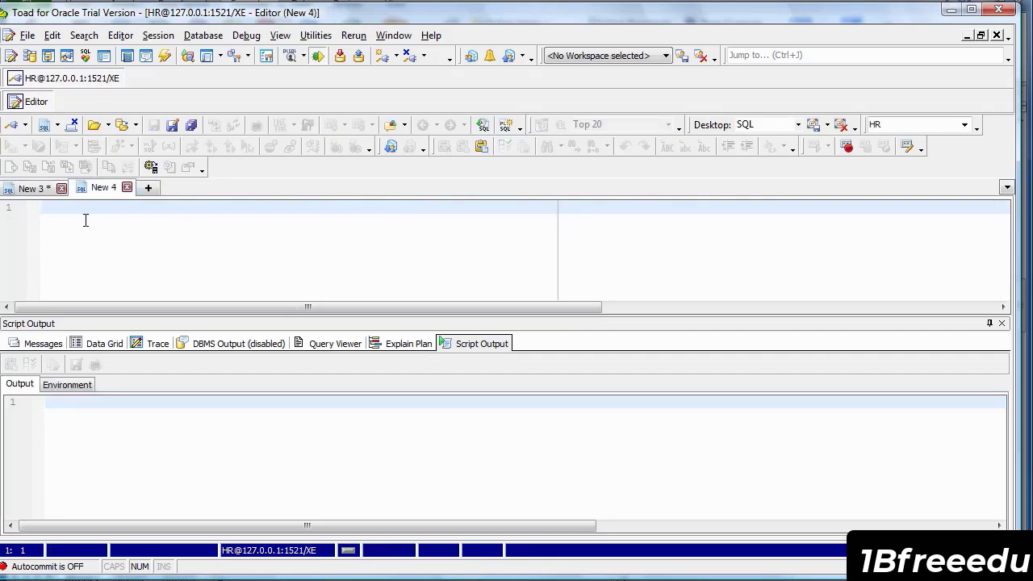
pyautogui.rightClick(85, 220)
pyautogui.click(127, 64)
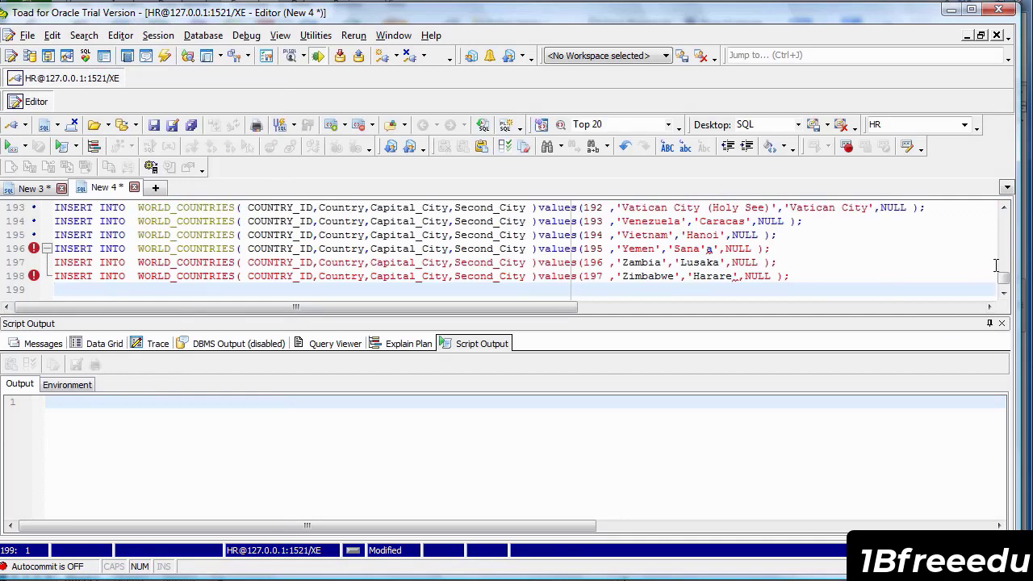
# - Replace the single quotes enclosing Saint John's with double quotes in the Antigua and Barbuda INSERT statement on line 7
pyautogui.moveTo(1005, 277); pyautogui.dragTo(1001, 220)
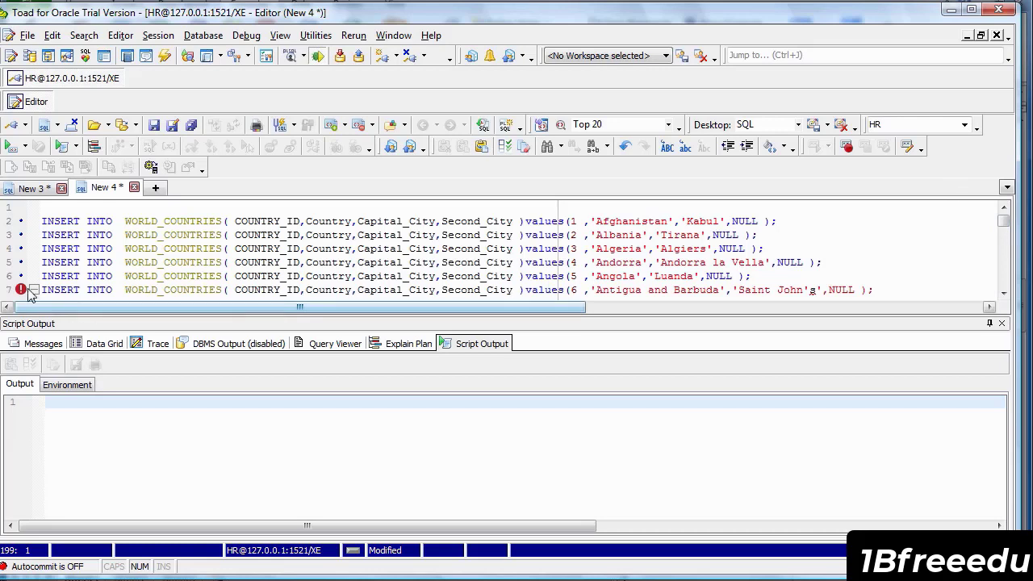
pyautogui.moveTo(36, 294)
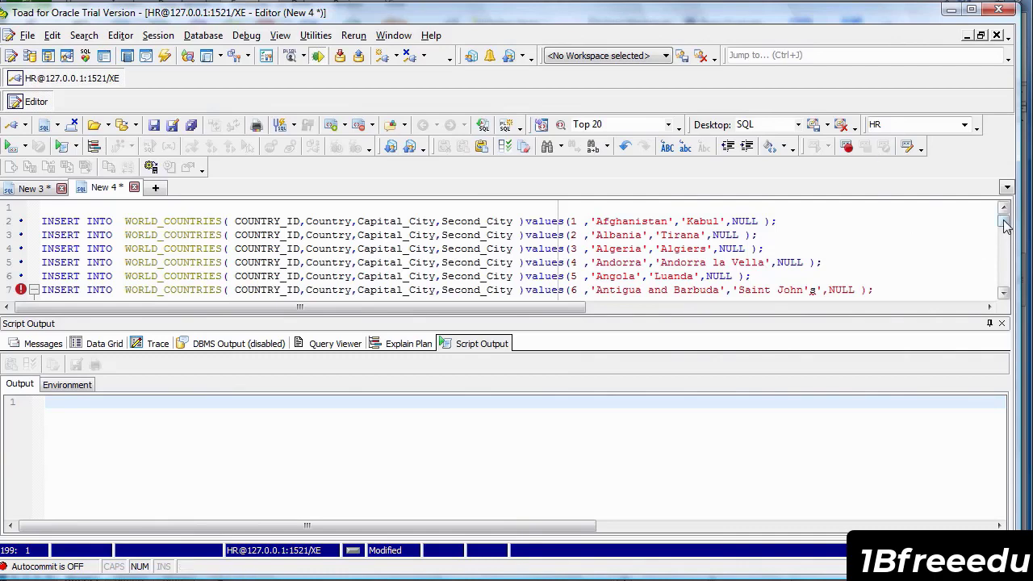
pyautogui.moveTo(1006, 226)
pyautogui.mouseDown()
pyautogui.moveTo(1006, 292)
pyautogui.moveTo(1006, 216)
pyautogui.mouseUp()
pyautogui.moveTo(21, 294)
pyautogui.click(1005, 296)
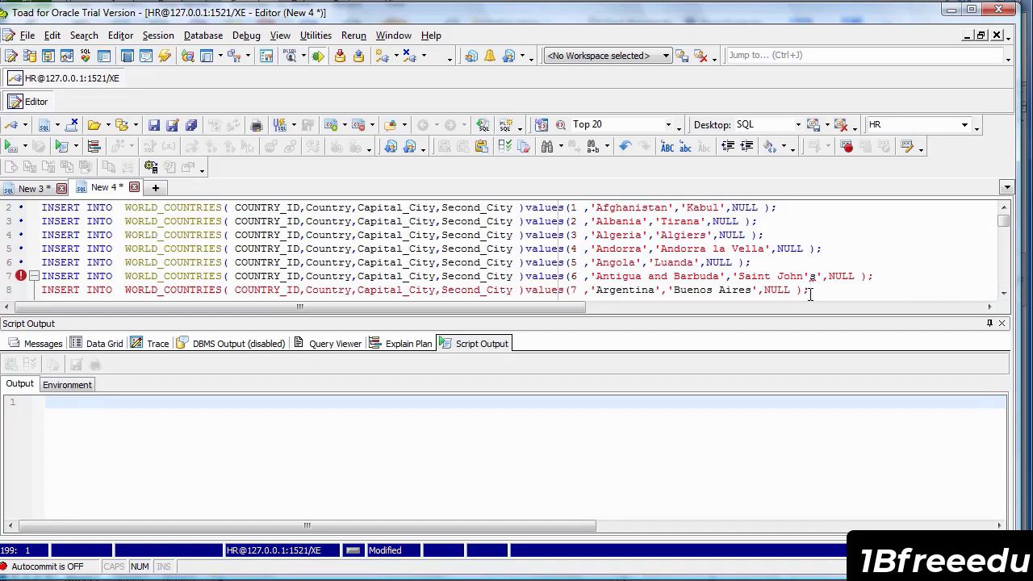
pyautogui.click(735, 278)
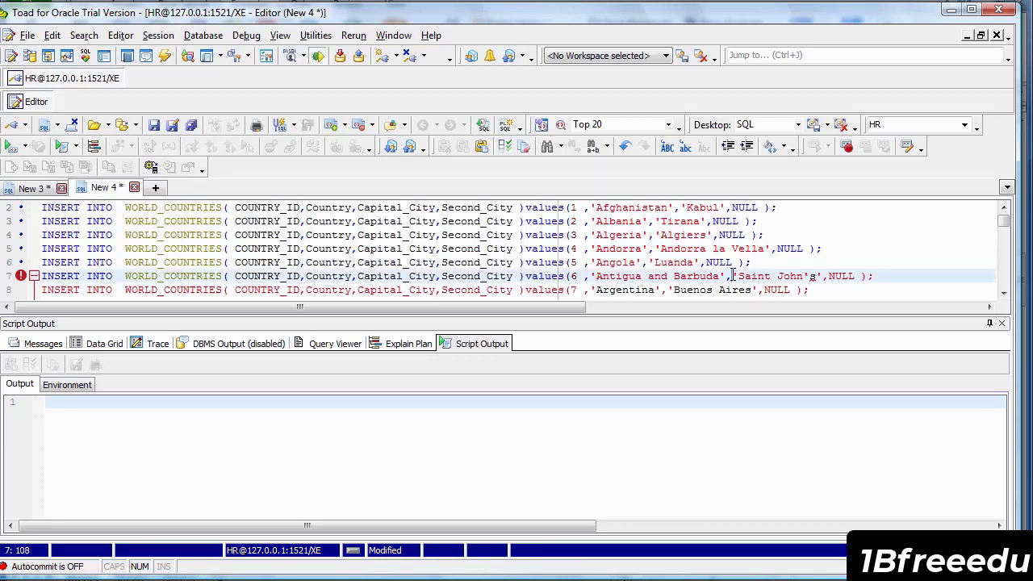
pyautogui.press('Delete')
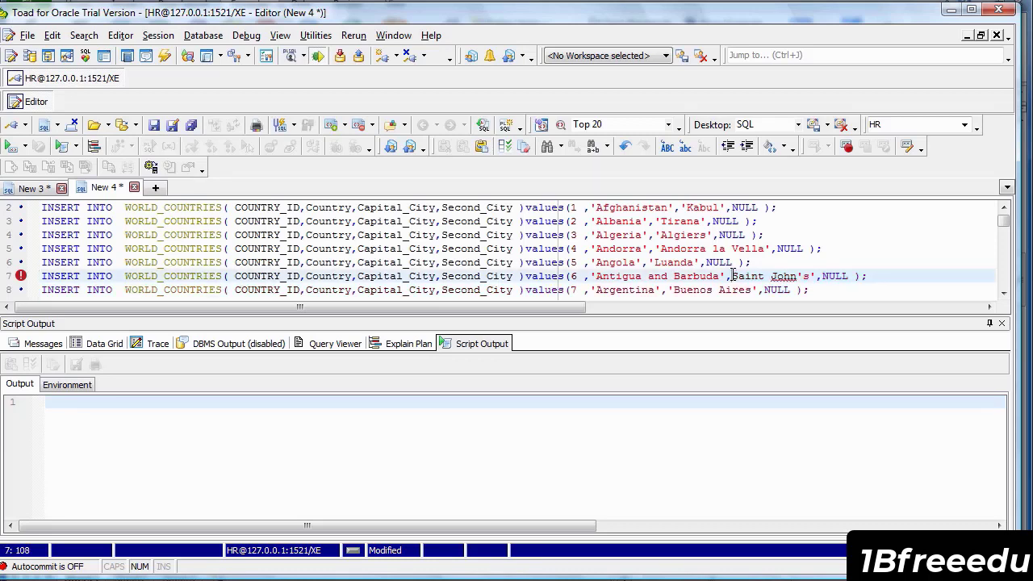
pyautogui.write('"')
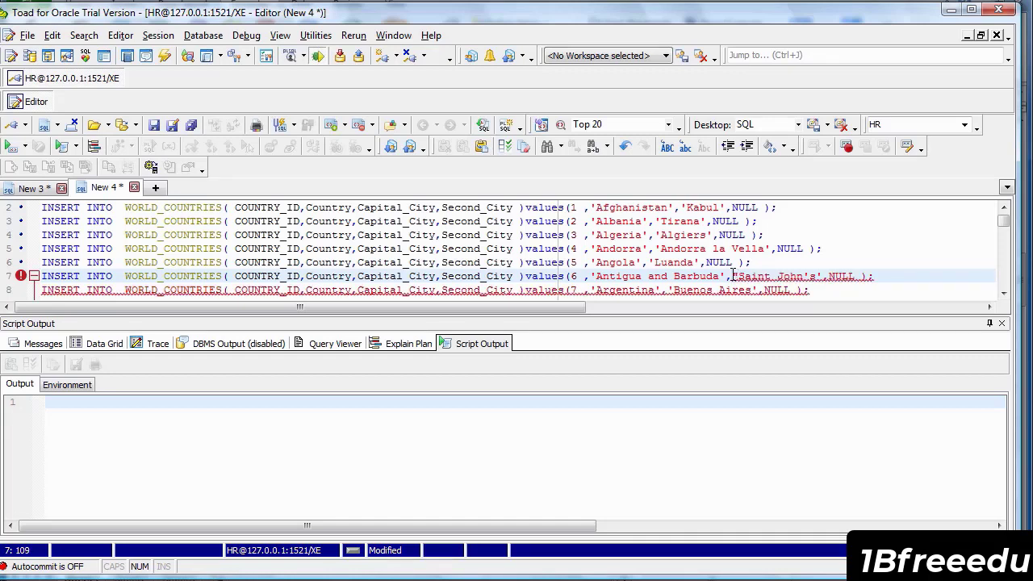
pyautogui.click(809, 277)
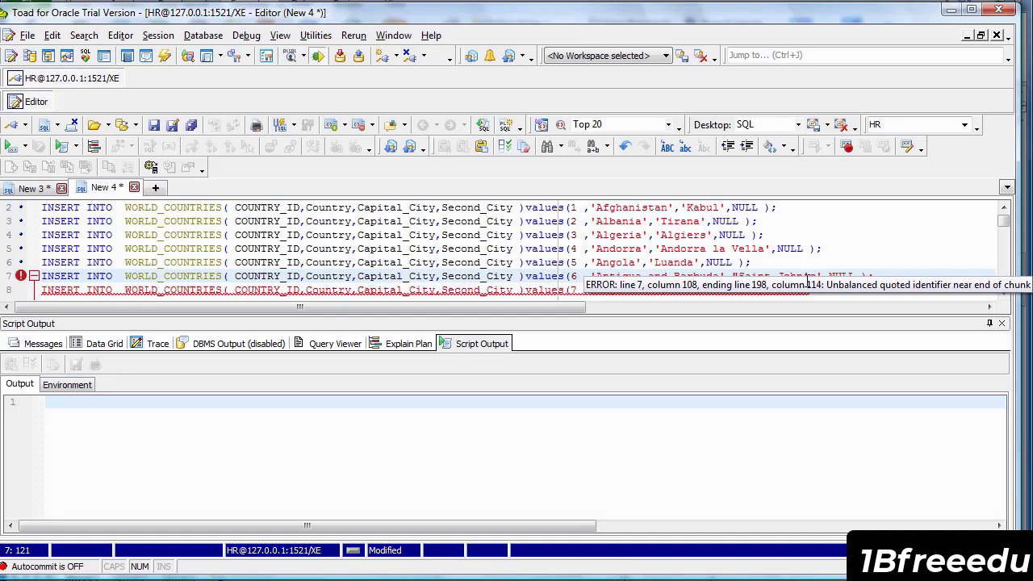
pyautogui.press('Delete')
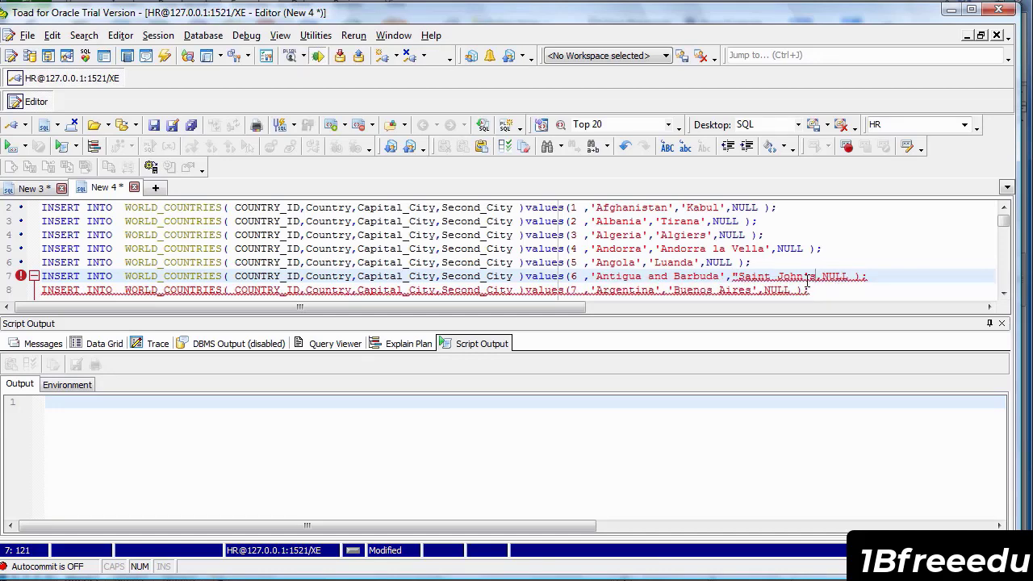
pyautogui.write("'")
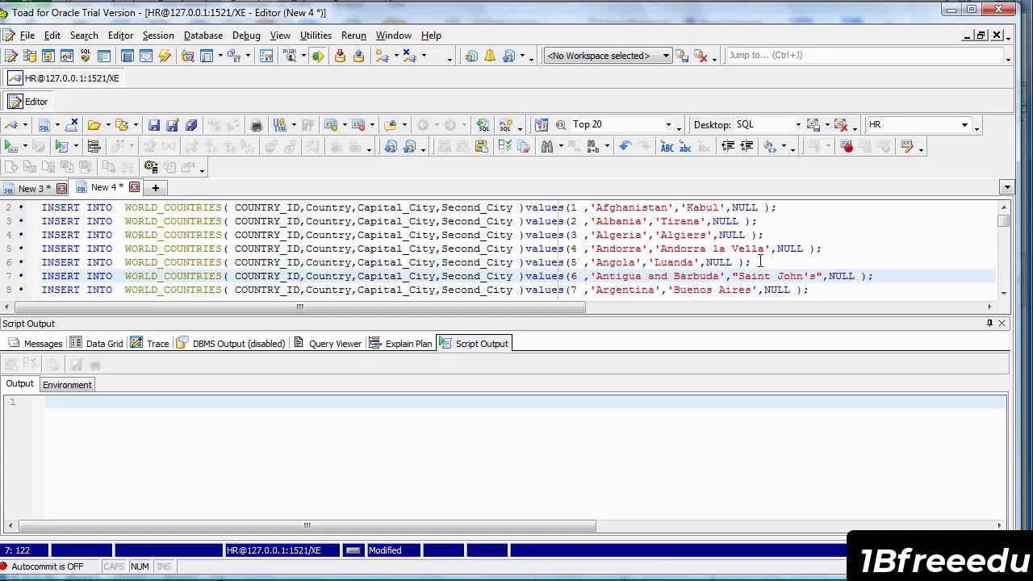
# - Replace the single quotes enclosing N'Djamena with double quotes in the Chad INSERT statement on line 35
pyautogui.click(1004, 294)
pyautogui.click(1005, 294)
pyautogui.click(1004, 293)
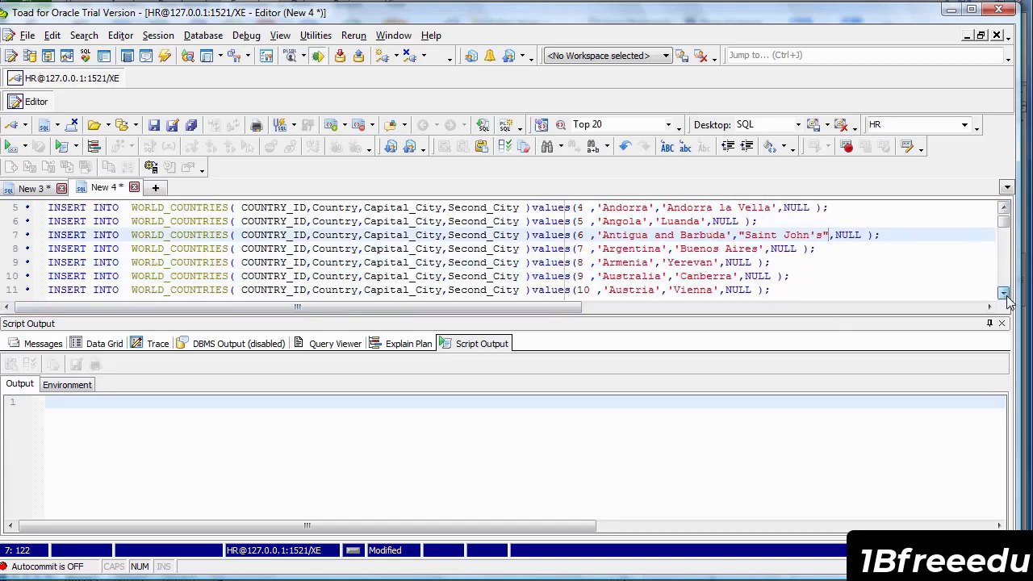
pyautogui.click(1004, 294)
pyautogui.moveTo(1004, 294); pyautogui.dragTo(1004, 293)
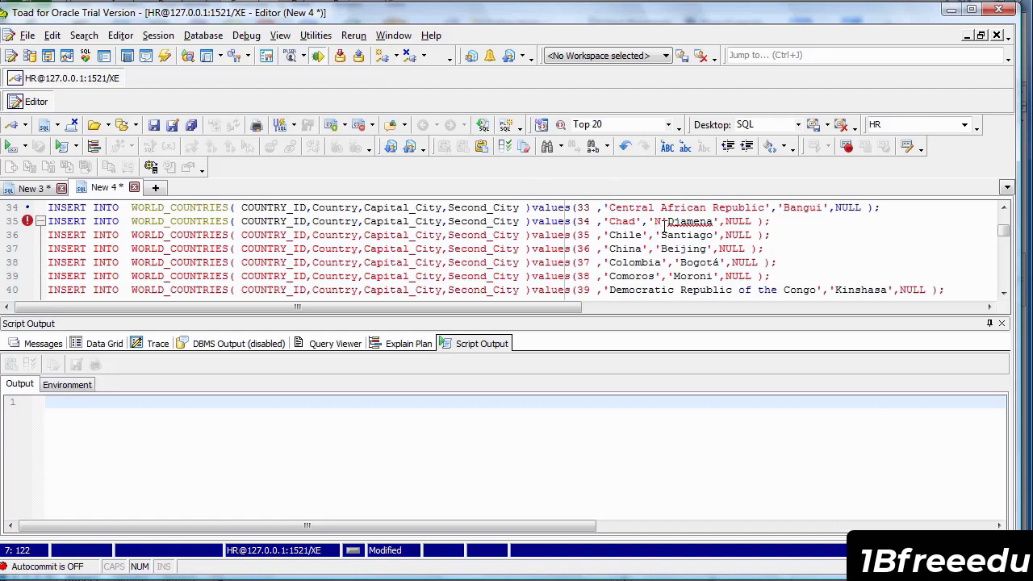
pyautogui.moveTo(666, 226)
pyautogui.click(649, 221)
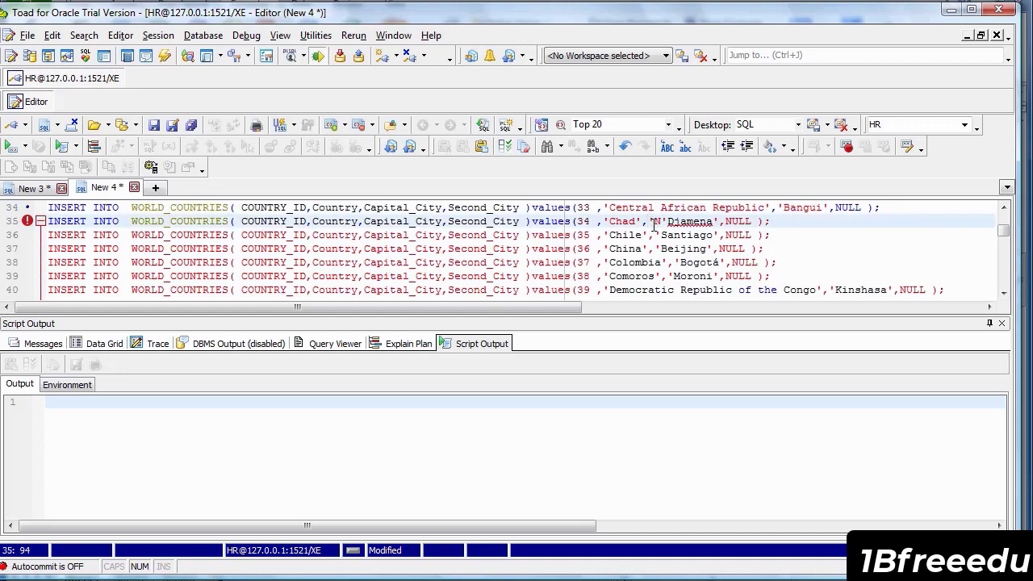
pyautogui.press('Delete')
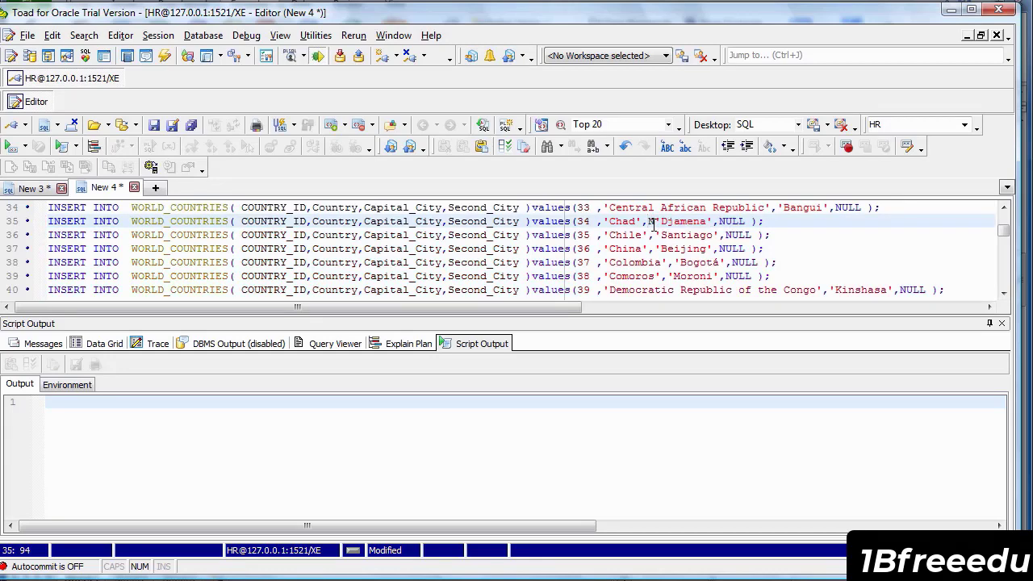
pyautogui.write("'")
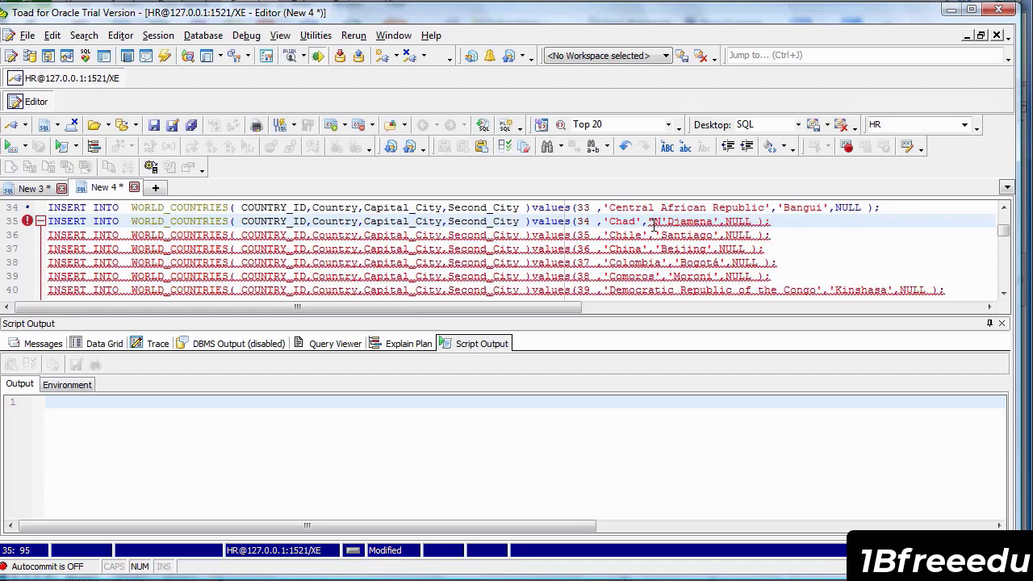
pyautogui.click(714, 221)
pyautogui.press('Delete')
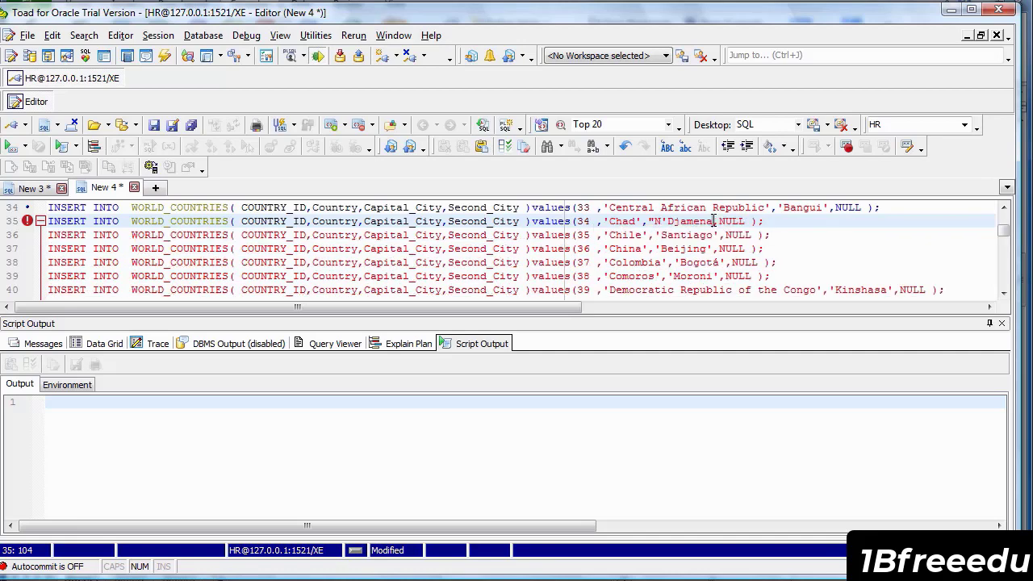
pyautogui.write('"')
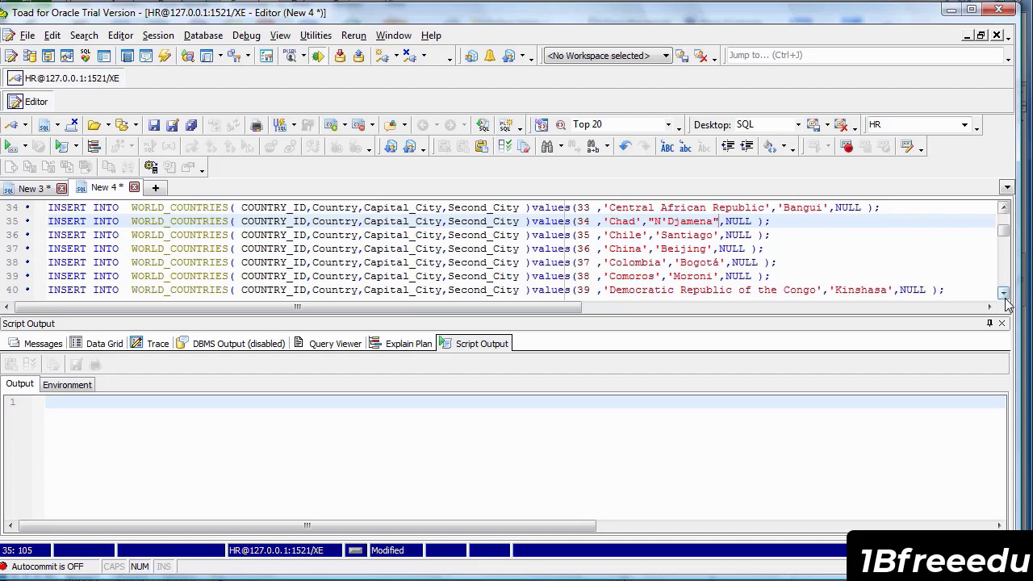
# - Replace the single quotes enclosing Cote d'Ivoire with double quotes in its INSERT statement on line 43
pyautogui.scroll(-8, 1005, 296)
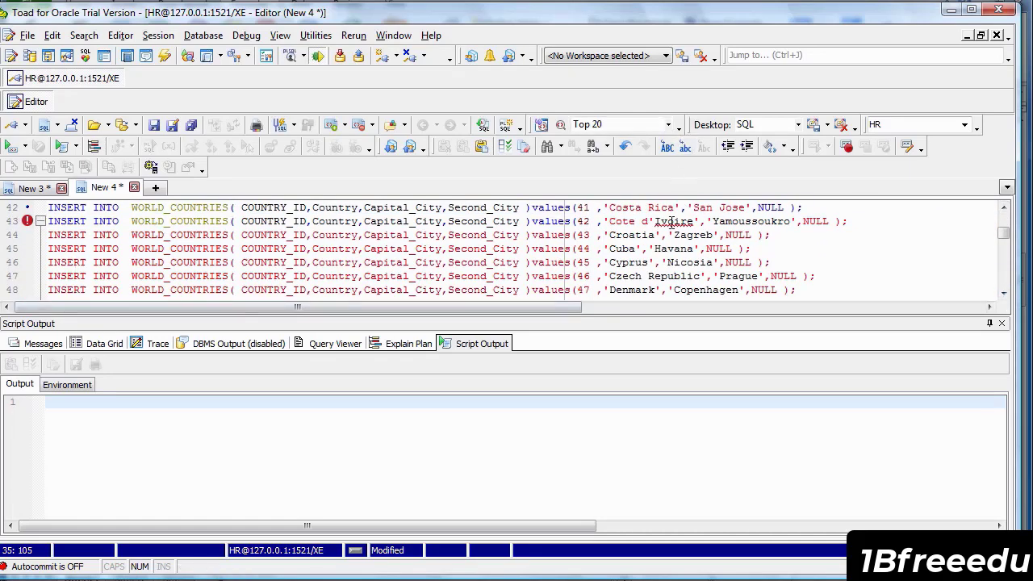
pyautogui.moveTo(654, 225)
pyautogui.click(605, 222)
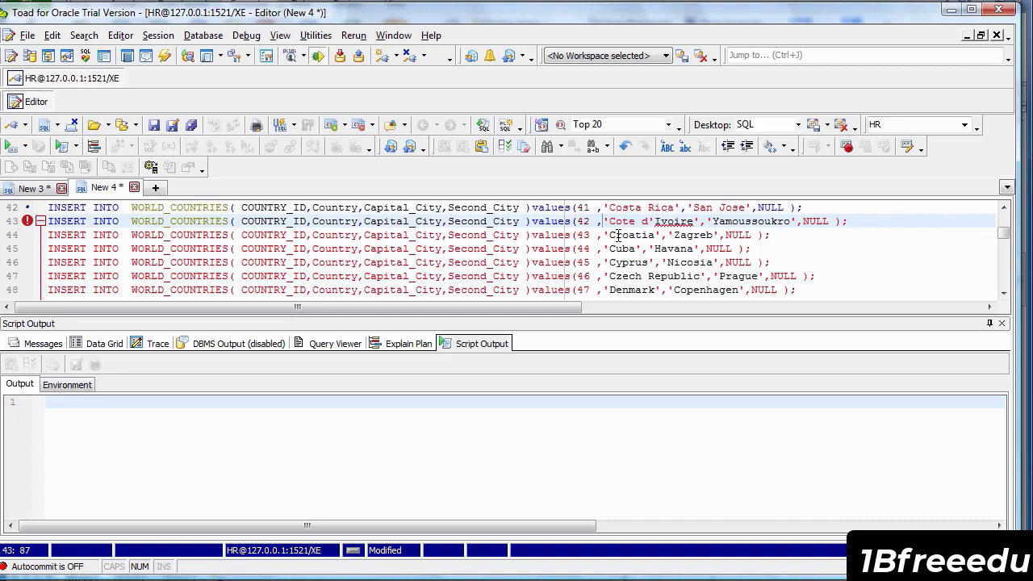
pyautogui.press('Delete')
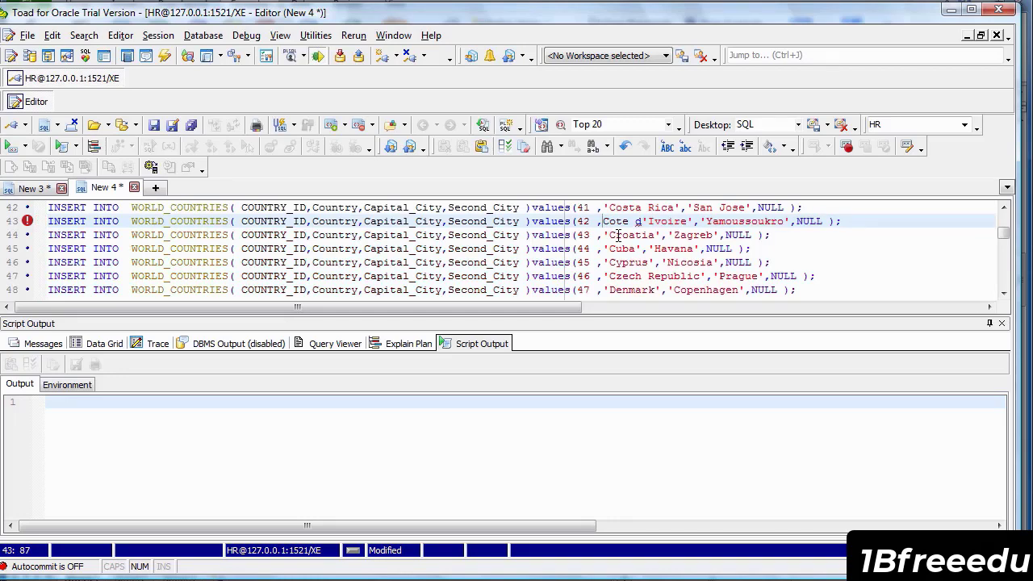
pyautogui.write('"')
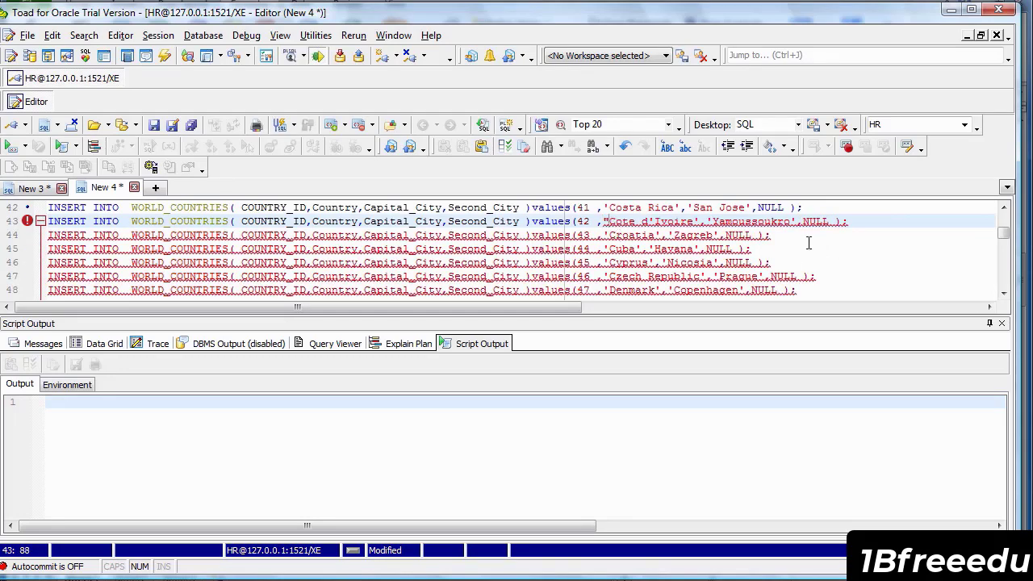
pyautogui.moveTo(708, 221)
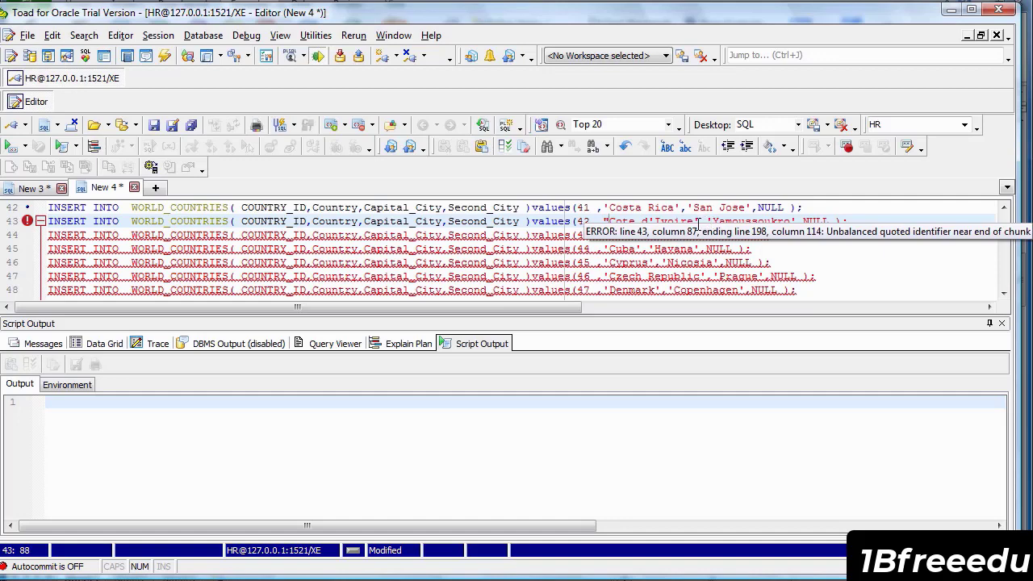
pyautogui.click(696, 222)
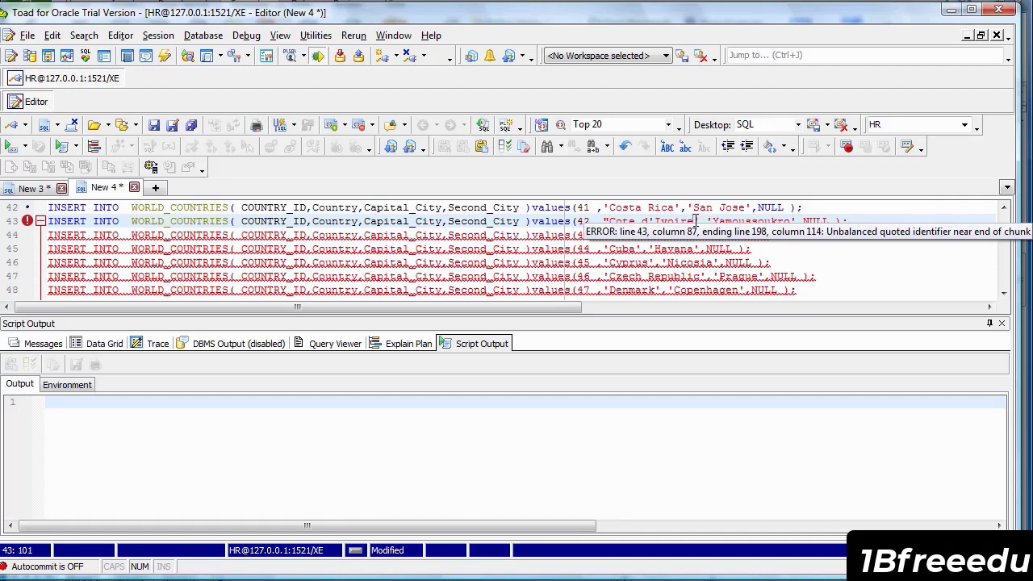
pyautogui.press('Delete')
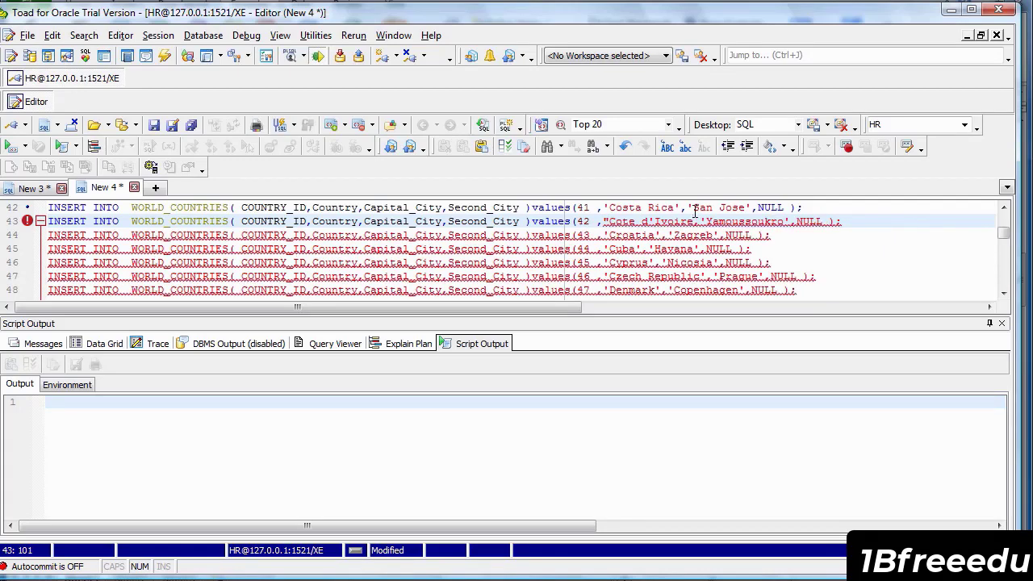
pyautogui.write('"')
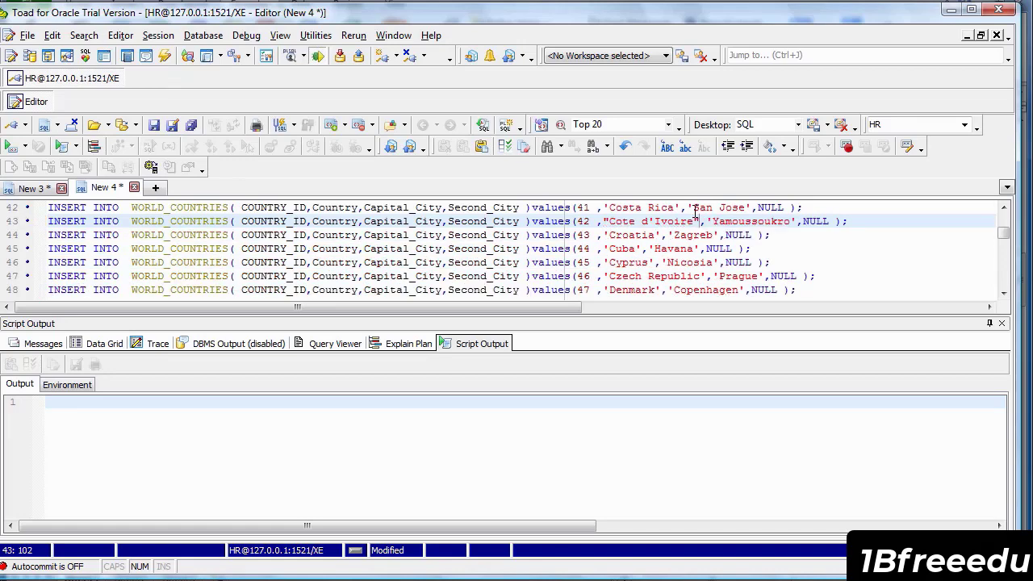
# - Replace the single quotes enclosing Saint George's with double quotes in the Grenada INSERT statement on line 68
pyautogui.click(1004, 293)
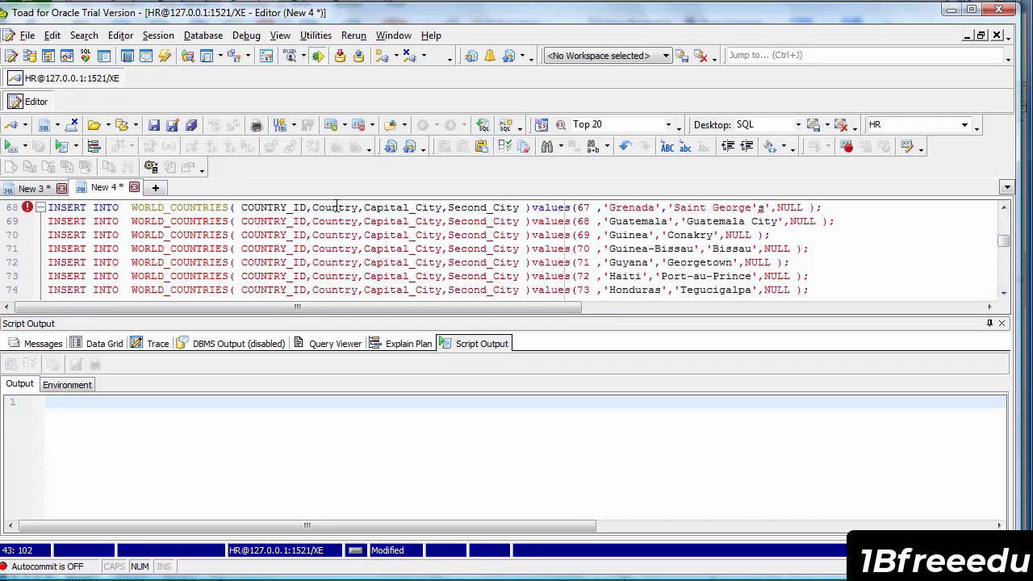
pyautogui.moveTo(759, 211)
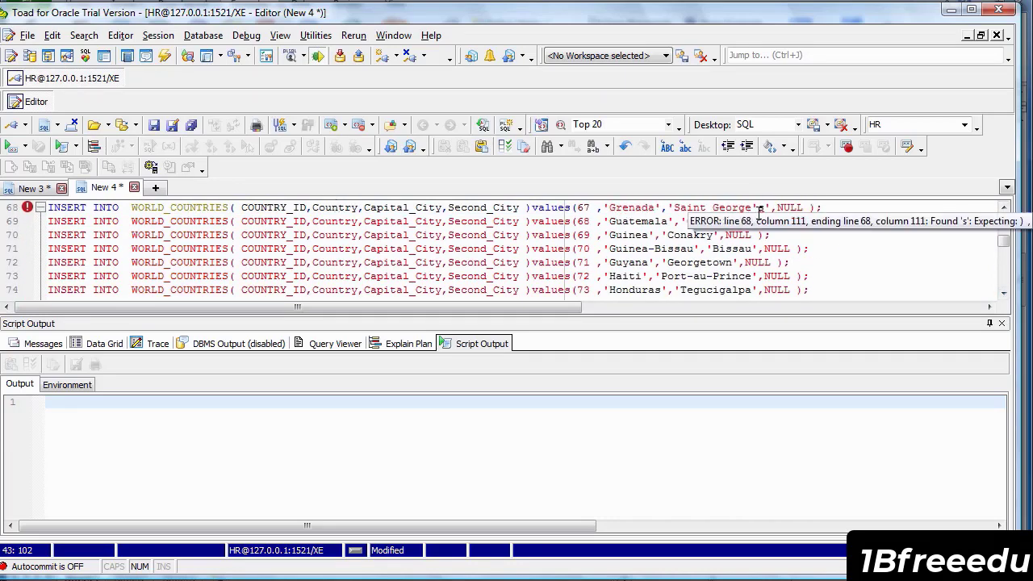
pyautogui.click(669, 207)
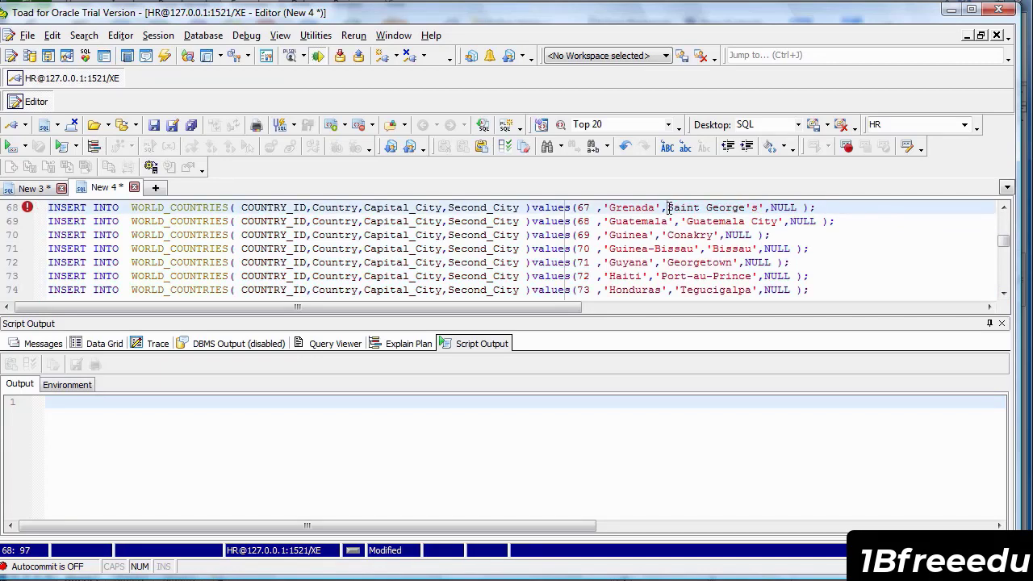
pyautogui.write("'")
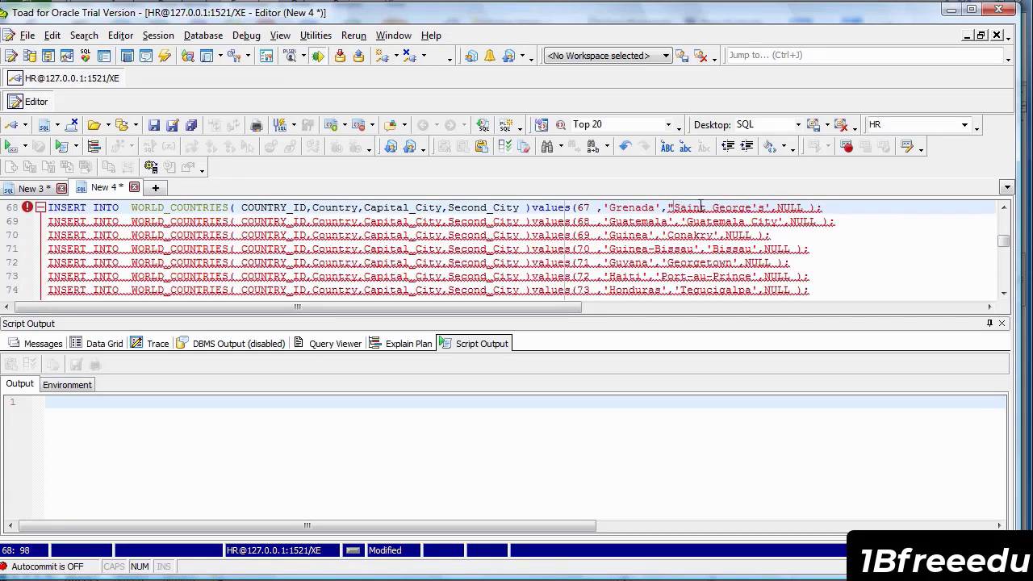
pyautogui.click(768, 207)
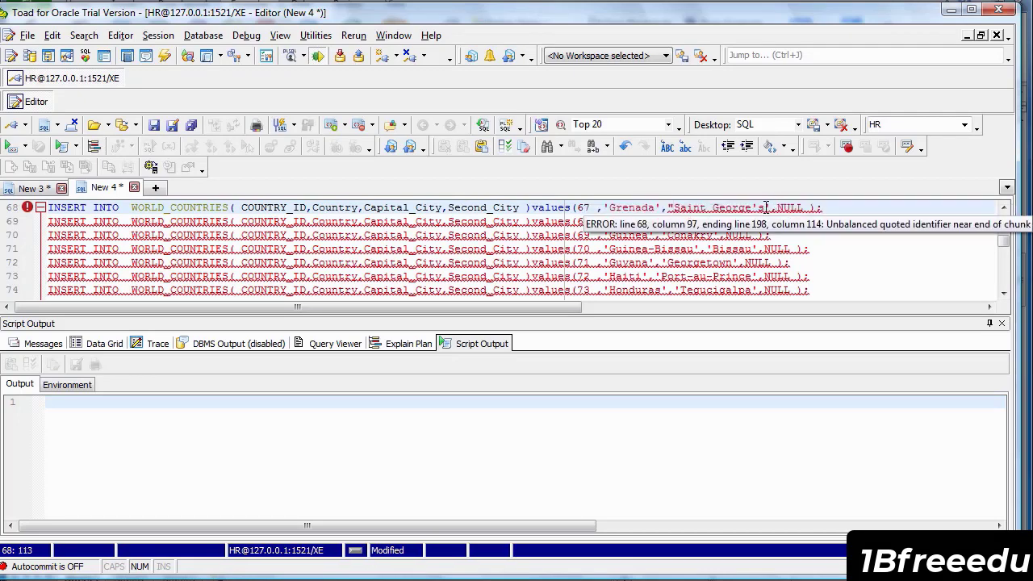
pyautogui.write("'")
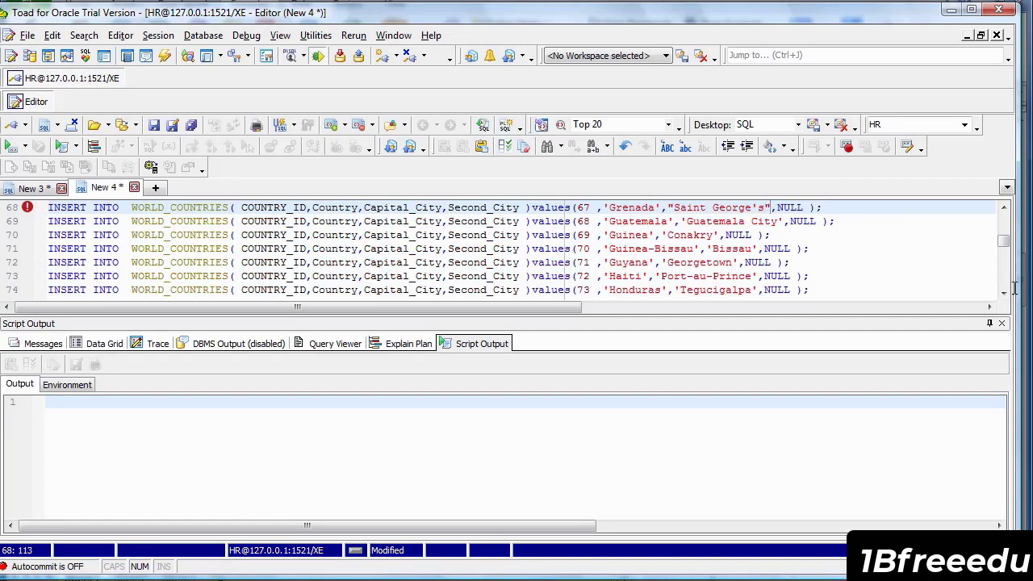
# - Replace the single quotes enclosing Sana'a with double quotes in the Yemen INSERT statement on line 196
pyautogui.moveTo(1004, 295); pyautogui.dragTo(1004, 295)
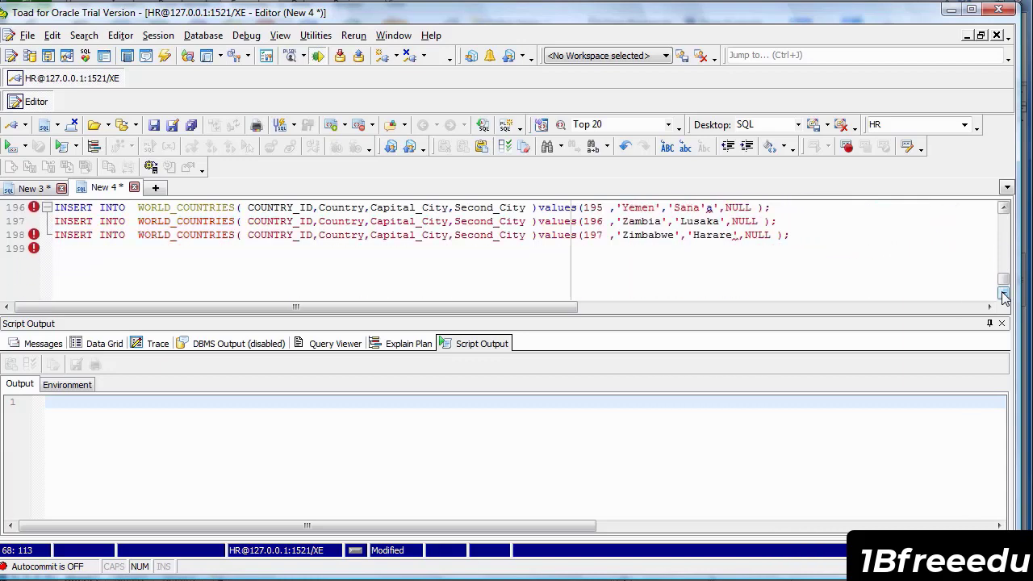
pyautogui.click(1004, 207)
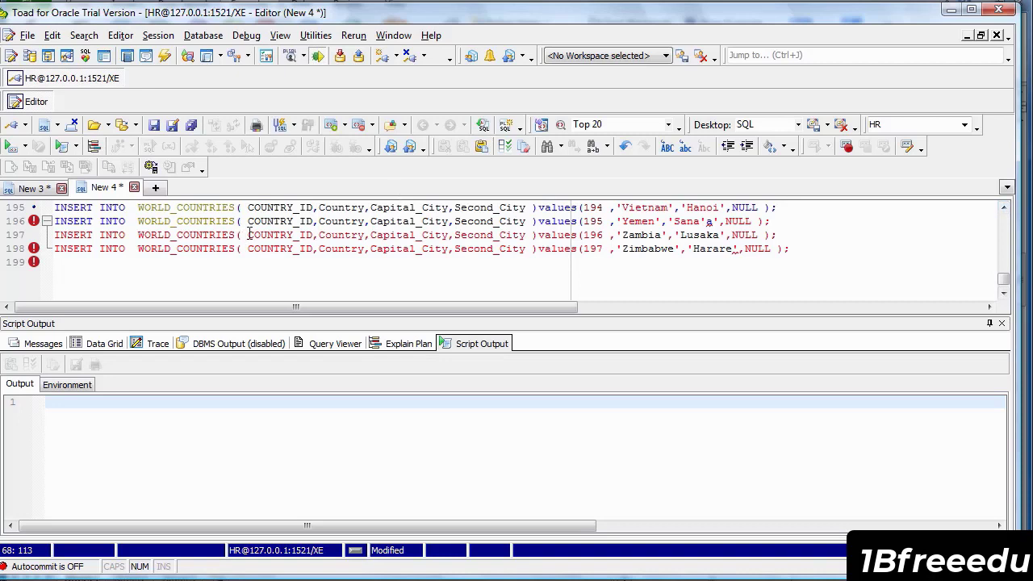
pyautogui.click(668, 221)
pyautogui.press('Delete')
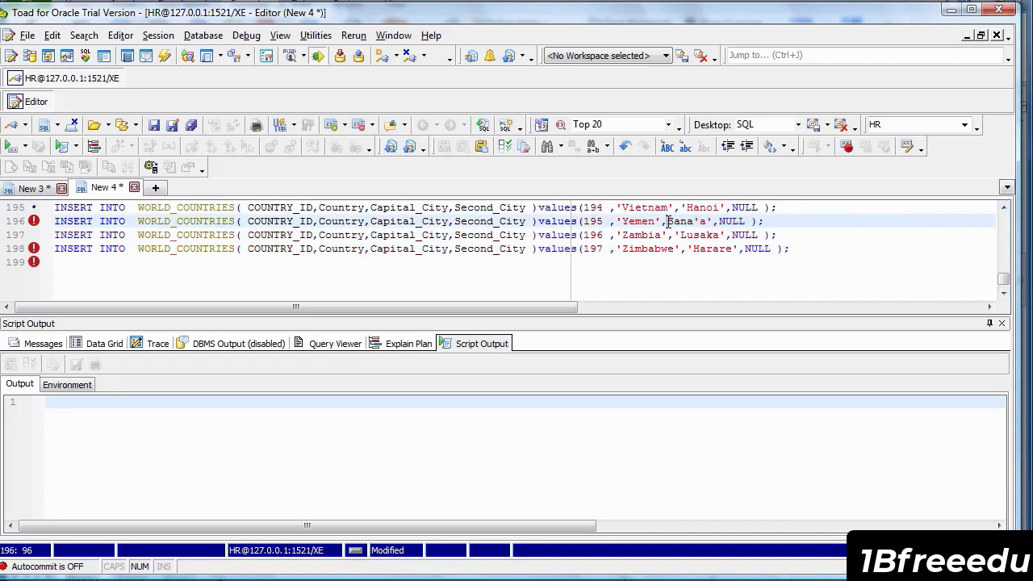
pyautogui.write('"')
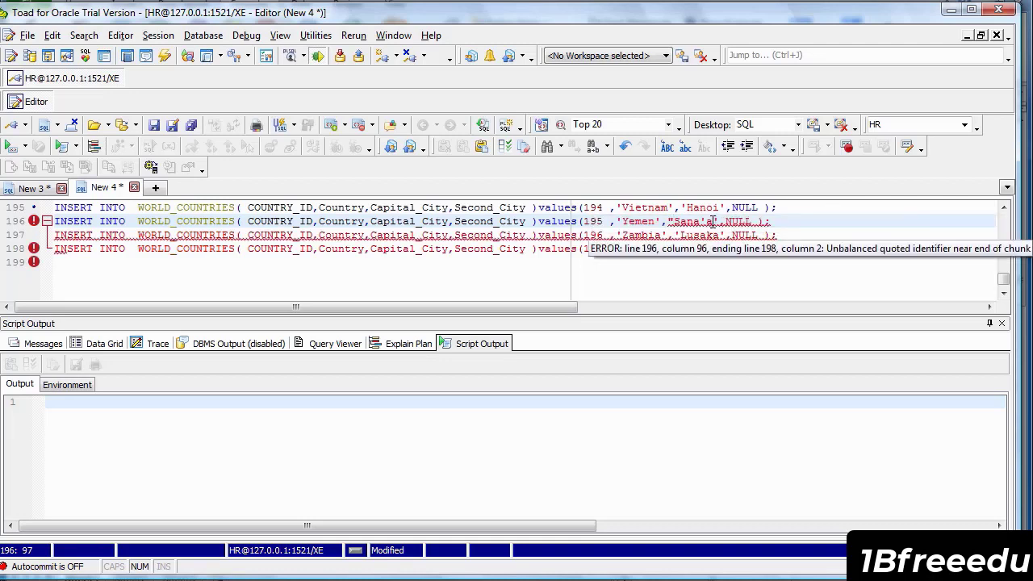
pyautogui.click(713, 222)
pyautogui.press('Delete')
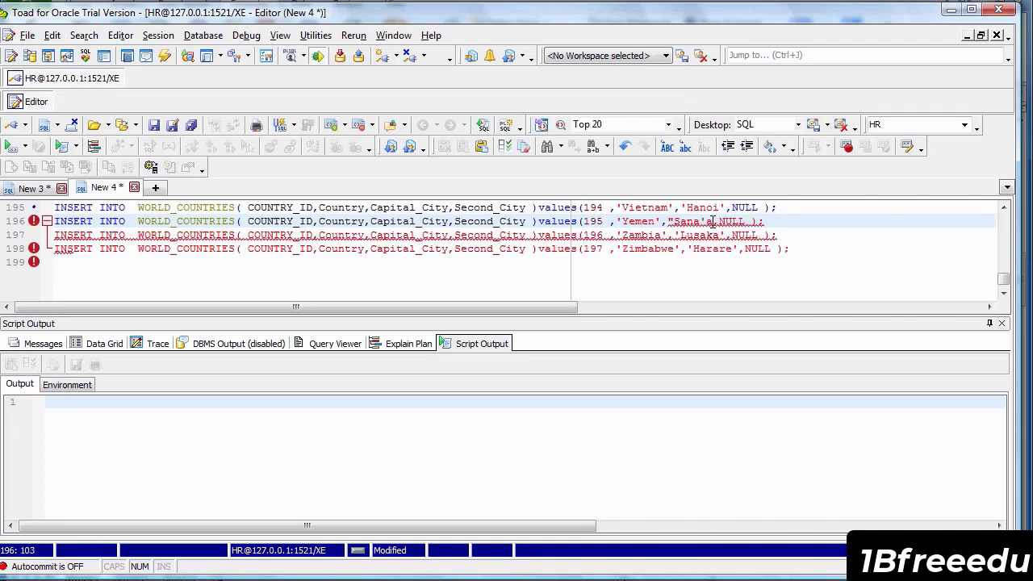
pyautogui.write('"')
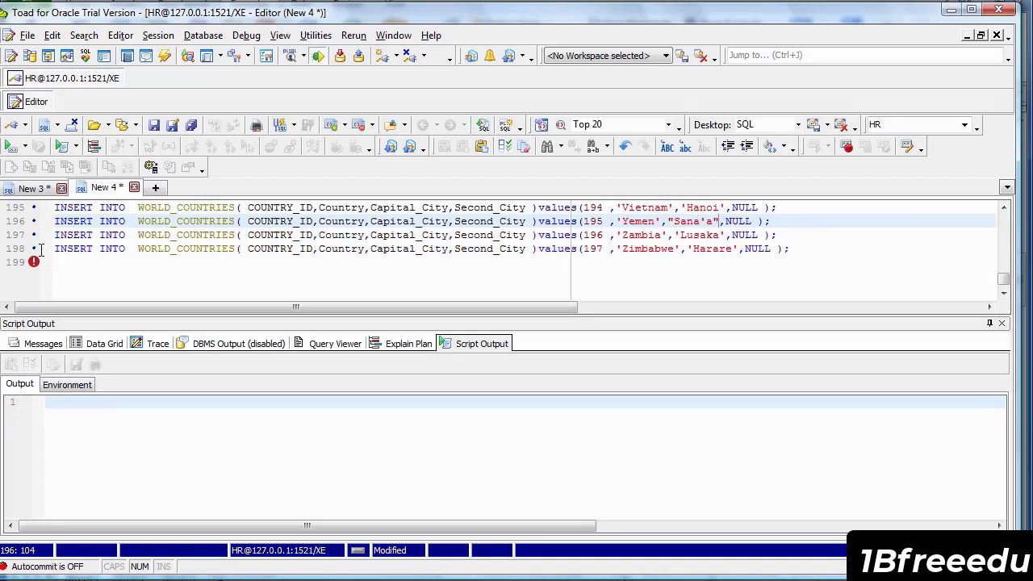
# - Add the comment --End of script on line 199, below the last INSERT statement
pyautogui.click(68, 261)
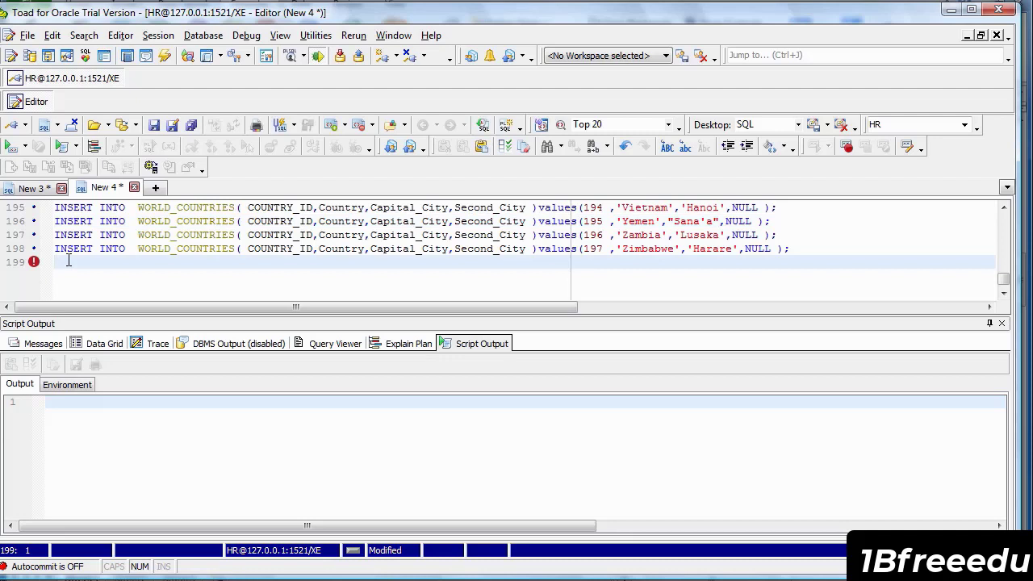
pyautogui.write('--')
pyautogui.press('capslock')
pyautogui.write('S')
pyautogui.press('capslock')
pyautogui.write('nd of scr')
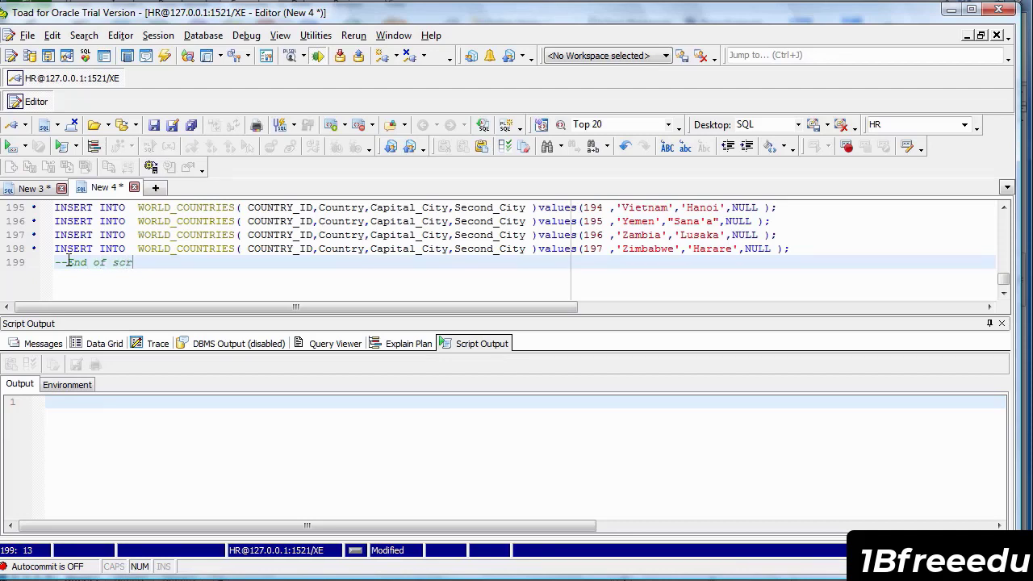
pyautogui.write('ipt')
# - Delete the blank first line of the script and select all the INSERT statements
pyautogui.moveTo(1004, 281); pyautogui.dragTo(986, 227)
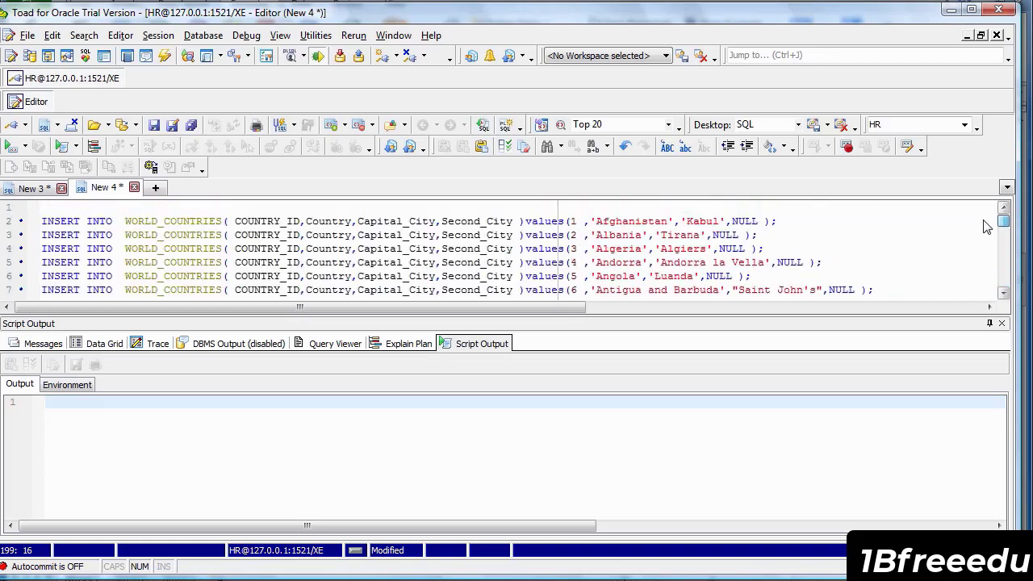
pyautogui.click(66, 207)
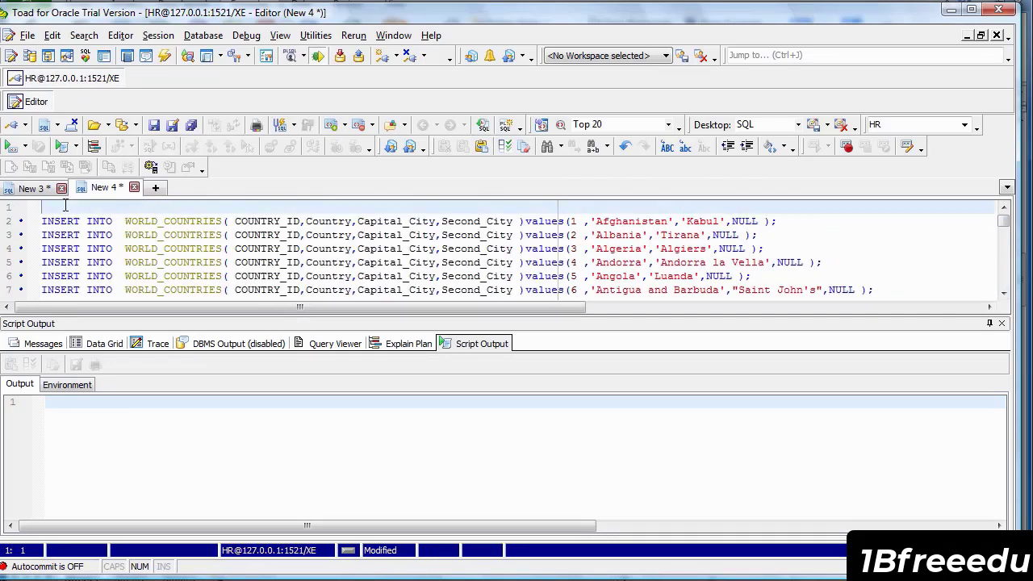
pyautogui.press('Delete')
pyautogui.moveTo(80, 220); pyautogui.dragTo(9, 194)
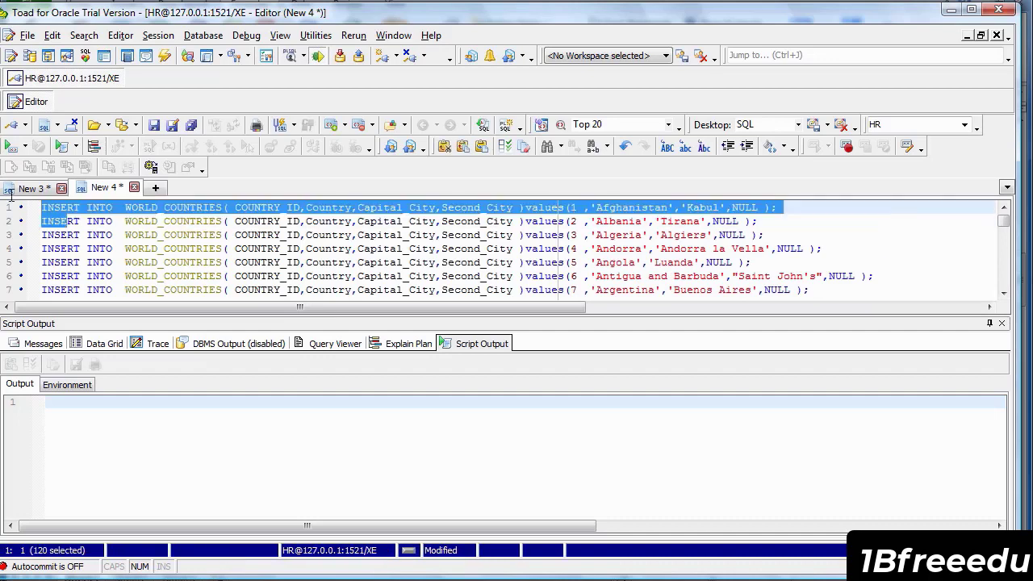
pyautogui.hotkey('ctrl', 'a')
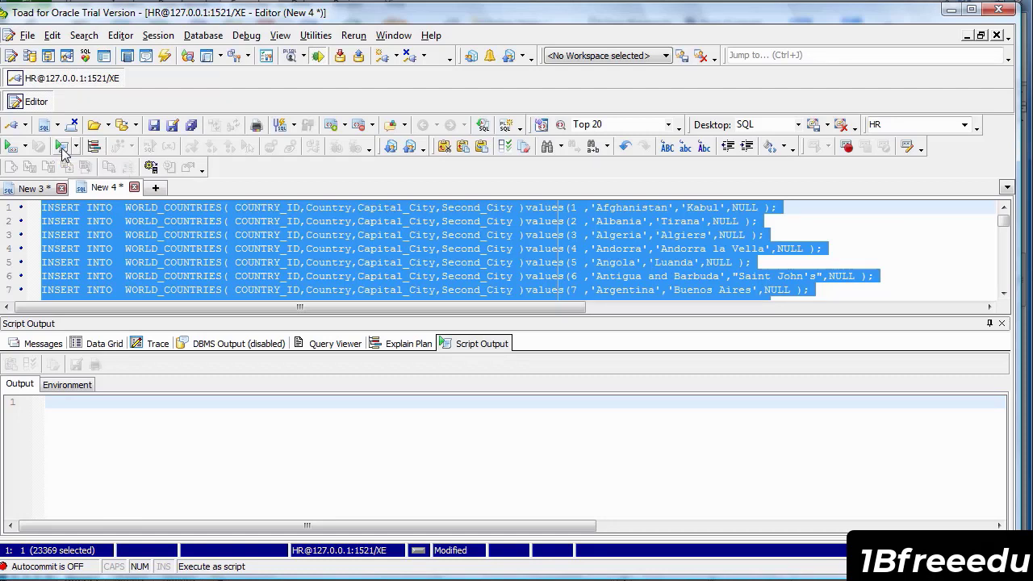
# - Open a new SQL editor tab and run the query select * from world_countries; to check the table's contents
pyautogui.click(156, 187)
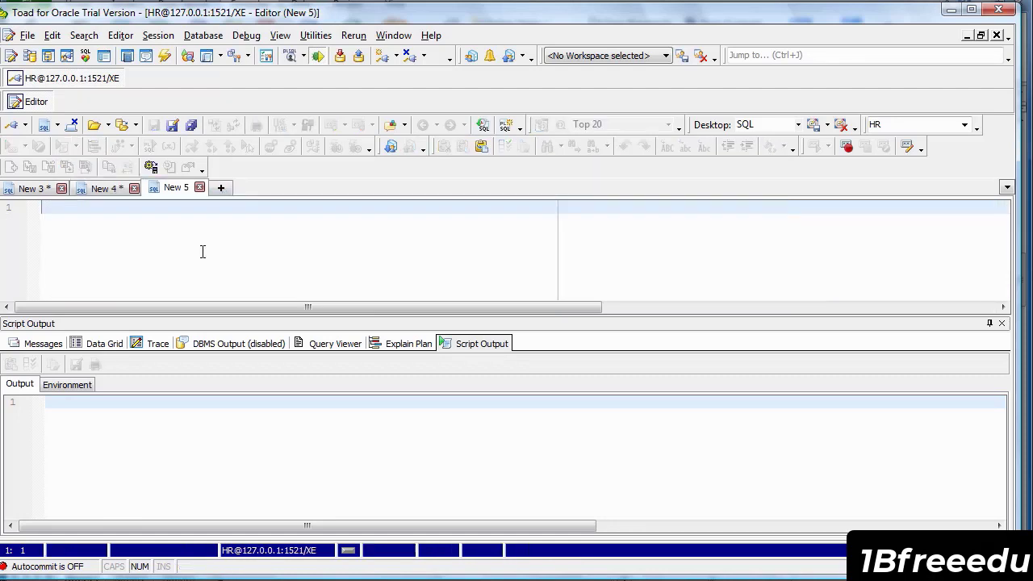
pyautogui.write('select')
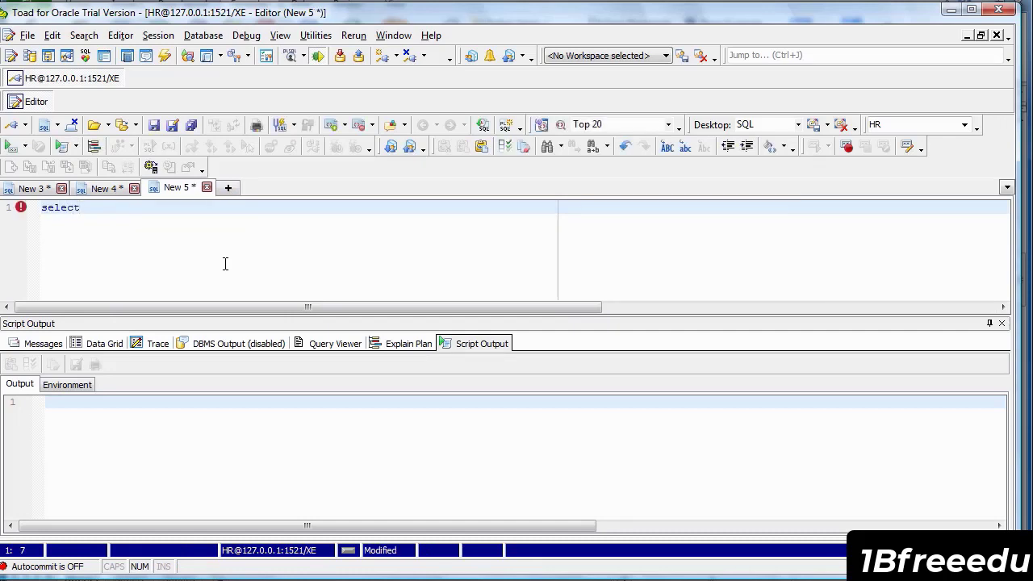
pyautogui.write(' * fro')
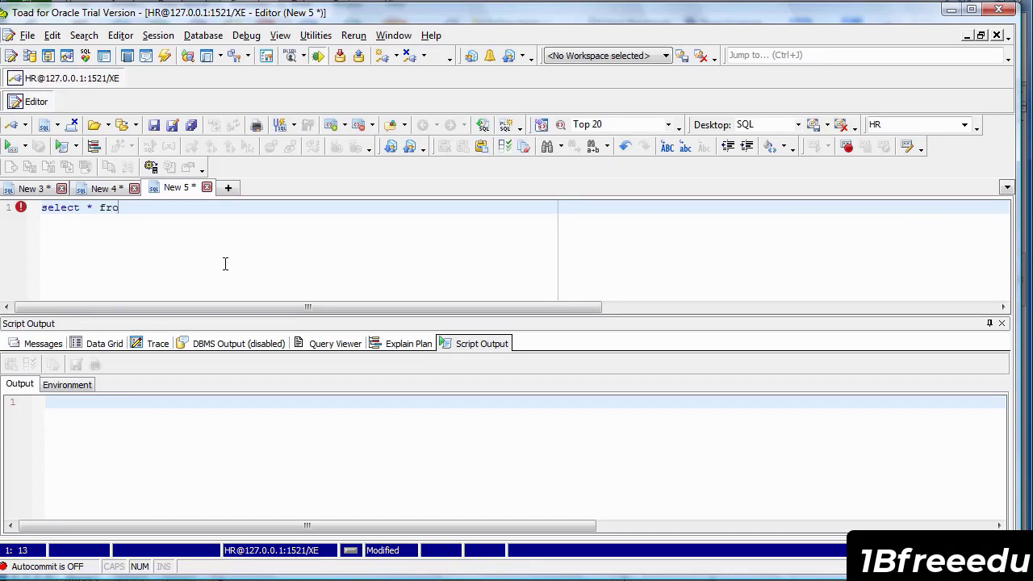
pyautogui.write('m world-countries;')
pyautogui.click(166, 208)
pyautogui.press('Delete')
pyautogui.write('_')
pyautogui.click(264, 209)
pyautogui.click(11, 146)
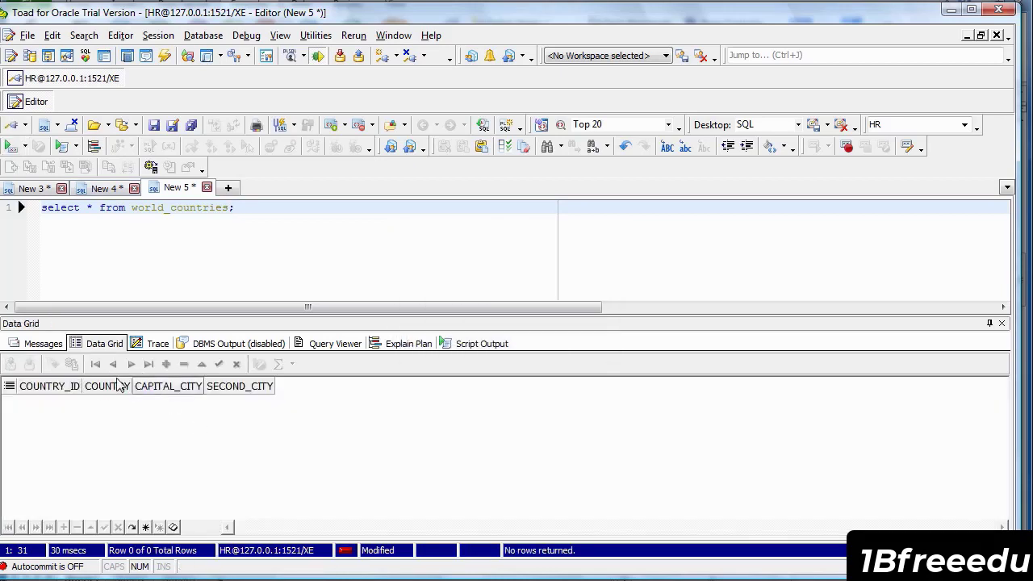
# - Return to the New 4 editor tab and execute the selected INSERT statements as a script
pyautogui.click(103, 190)
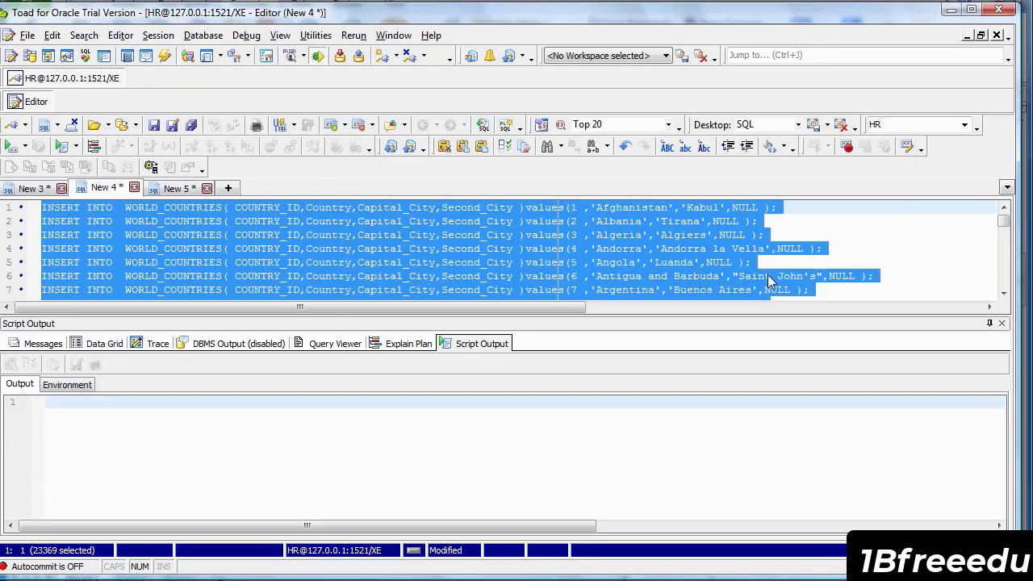
pyautogui.click(60, 147)
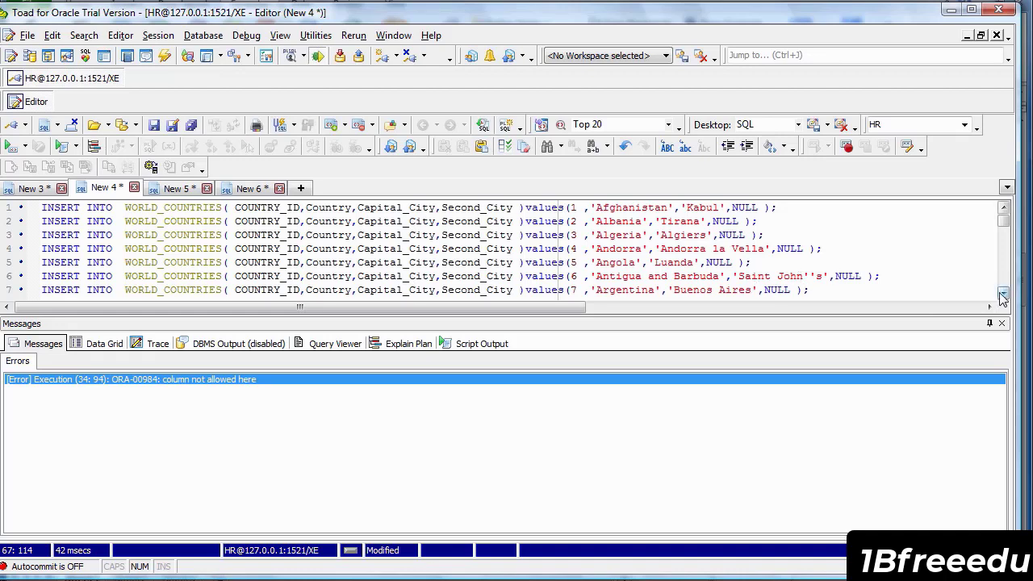
# - Correct Yemen's capital value on line 195 to 'Sana''a' and execute the INSERT statements as a script
pyautogui.moveTo(1002, 297); pyautogui.dragTo(1003, 297)
pyautogui.moveTo(1006, 232); pyautogui.dragTo(1000, 277)
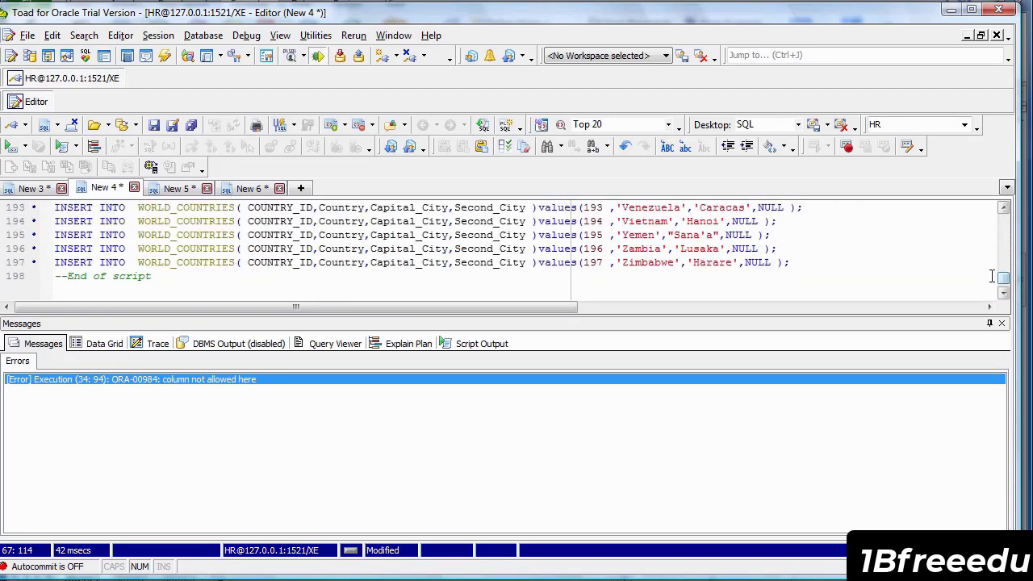
pyautogui.click(669, 236)
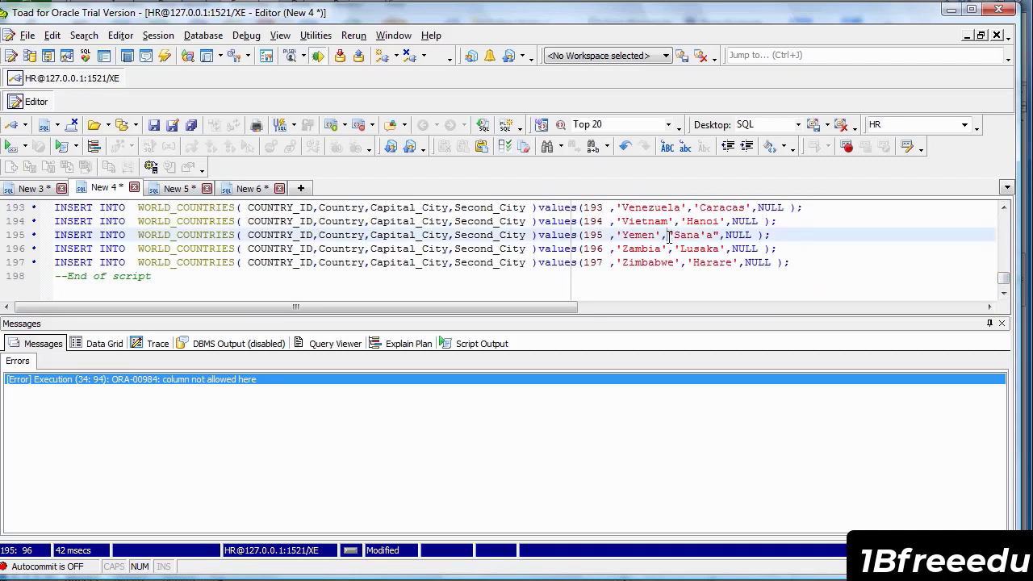
pyautogui.write("'")
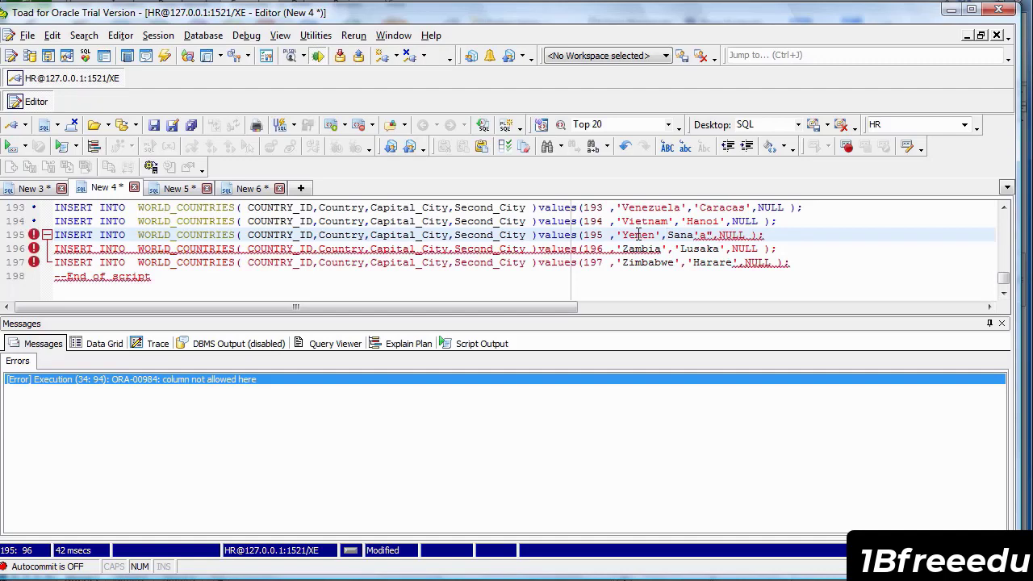
pyautogui.click(713, 234)
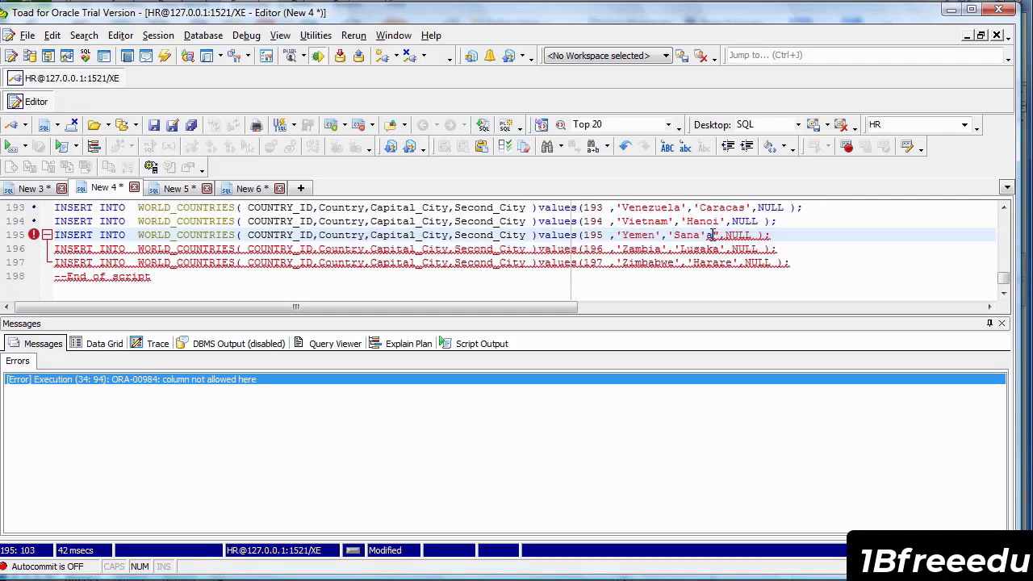
pyautogui.write("'")
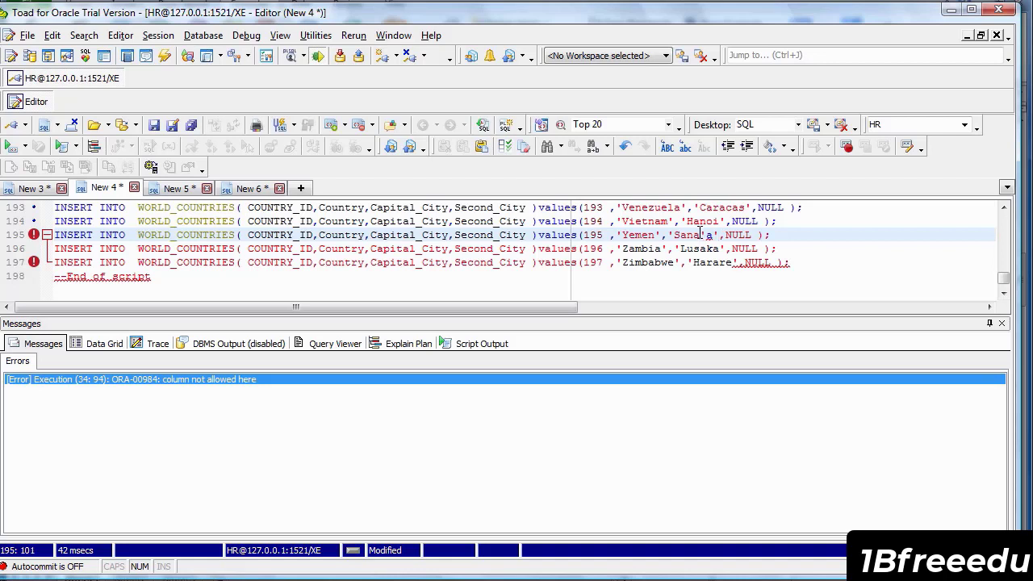
pyautogui.write("'")
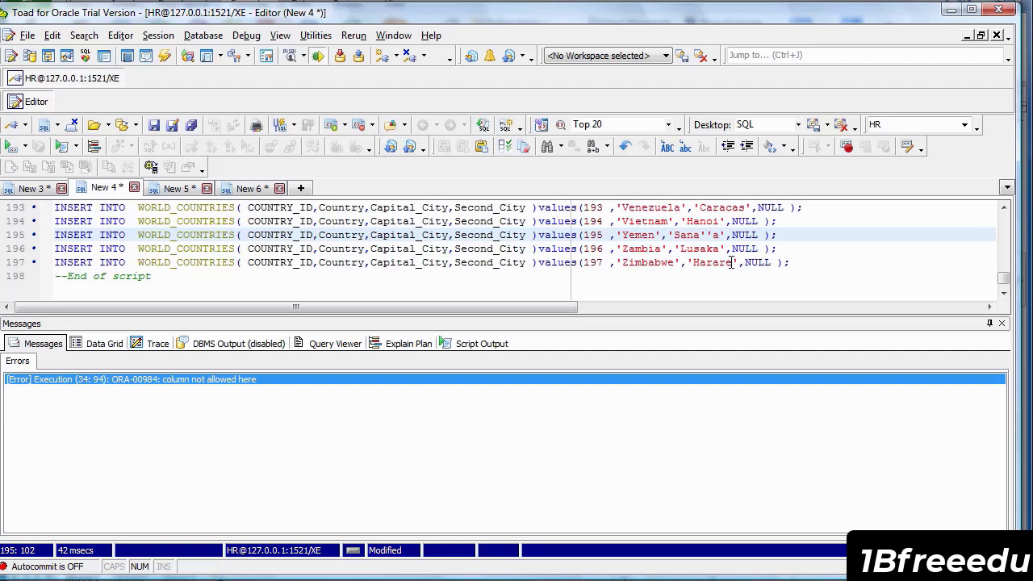
pyautogui.click(814, 265)
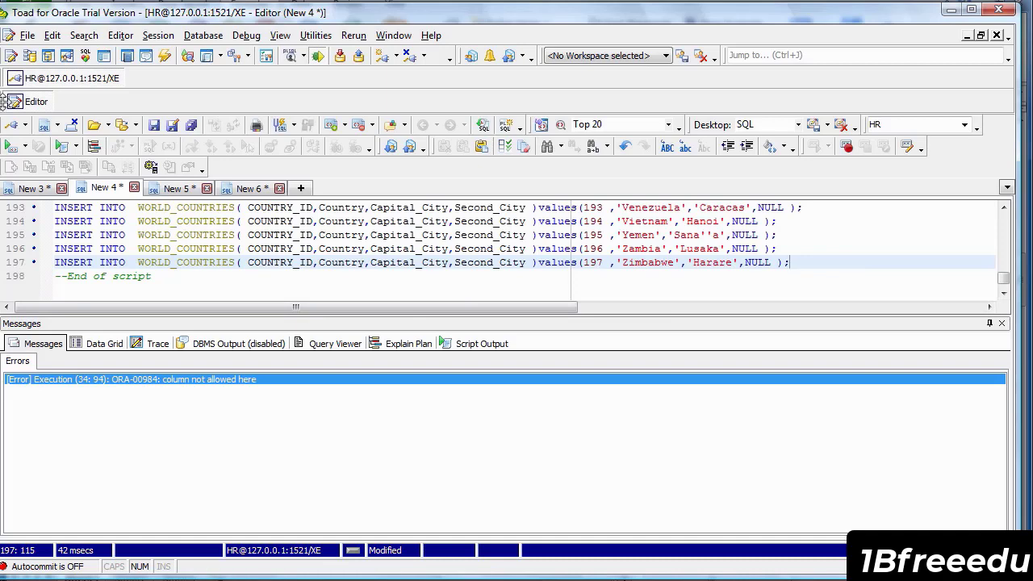
pyautogui.click(60, 147)
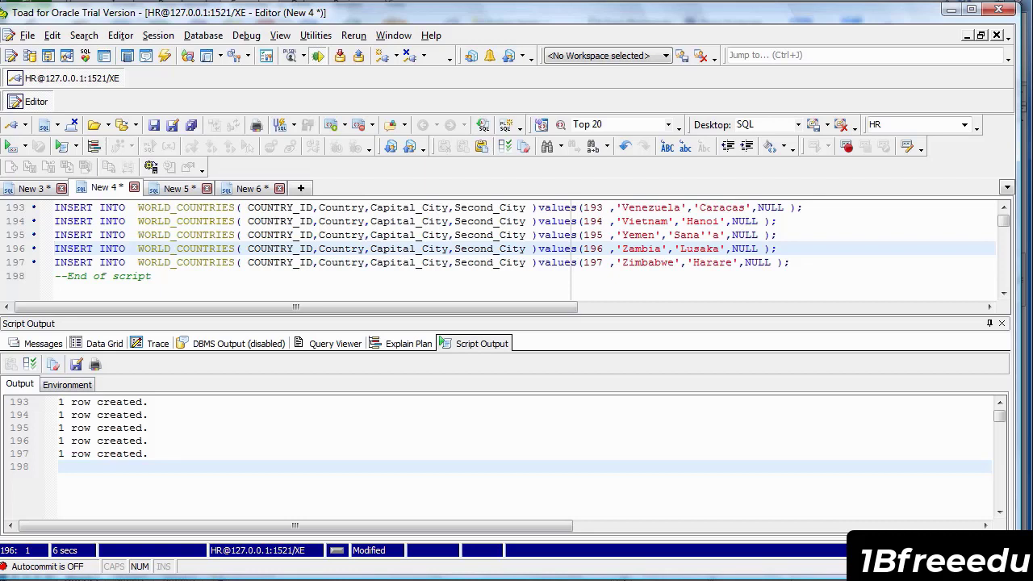
# - Run select * from world_countries; in the New 5 editor tab and look through the returned rows, including the SECOND_CITY column
pyautogui.click(168, 190)
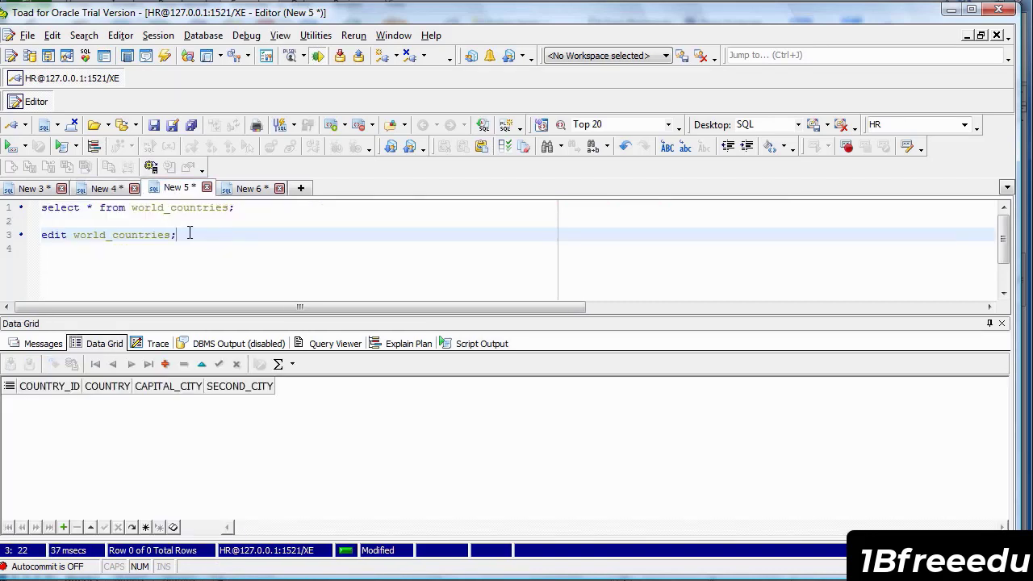
pyautogui.click(246, 207)
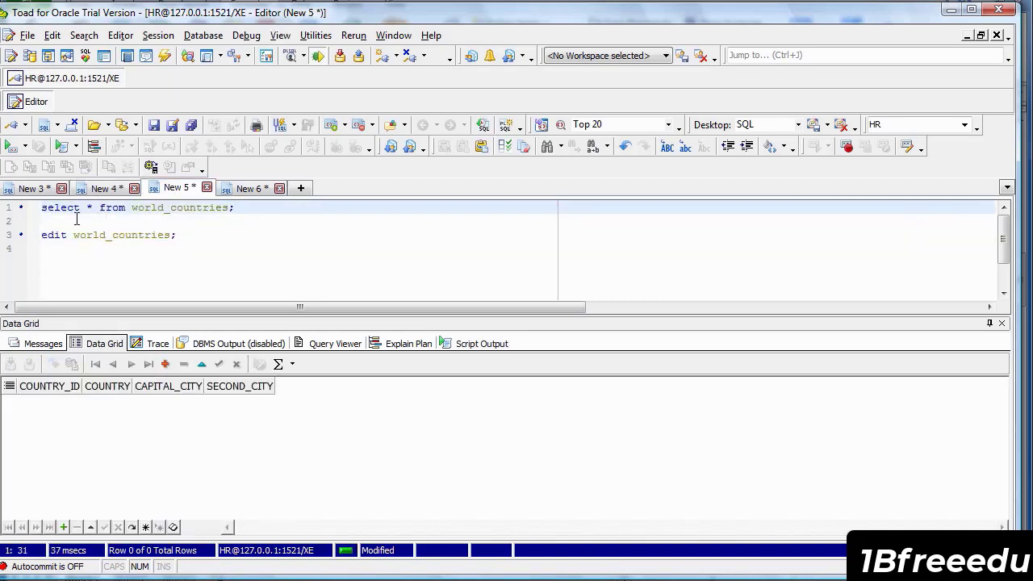
pyautogui.click(13, 151)
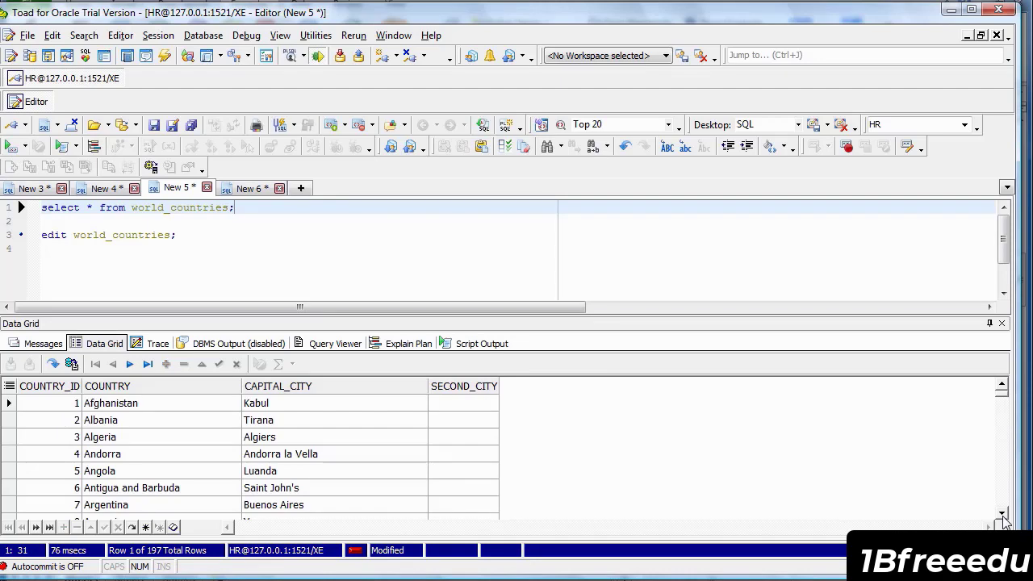
pyautogui.moveTo(1004, 516); pyautogui.dragTo(1004, 516)
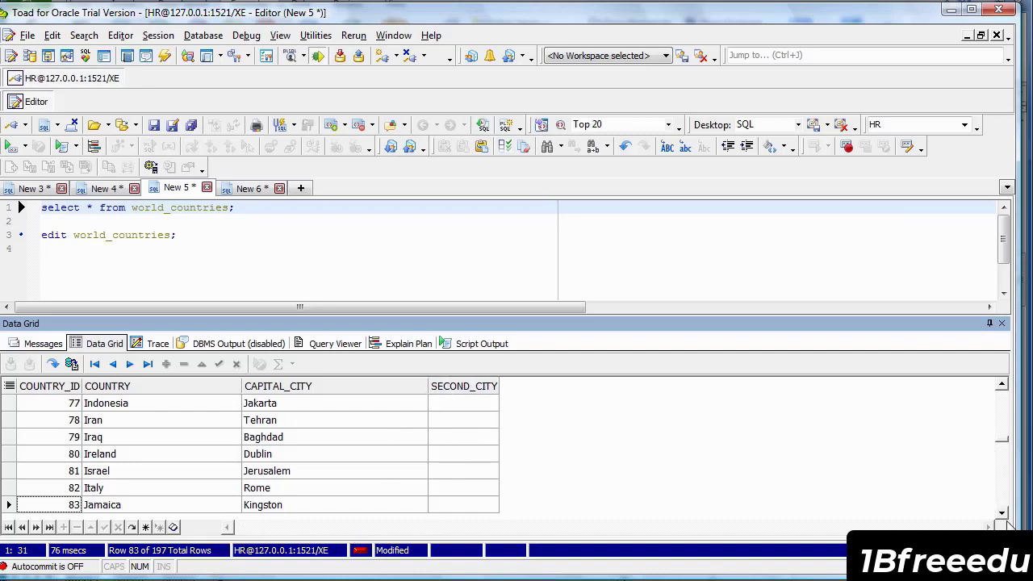
pyautogui.click(1002, 513)
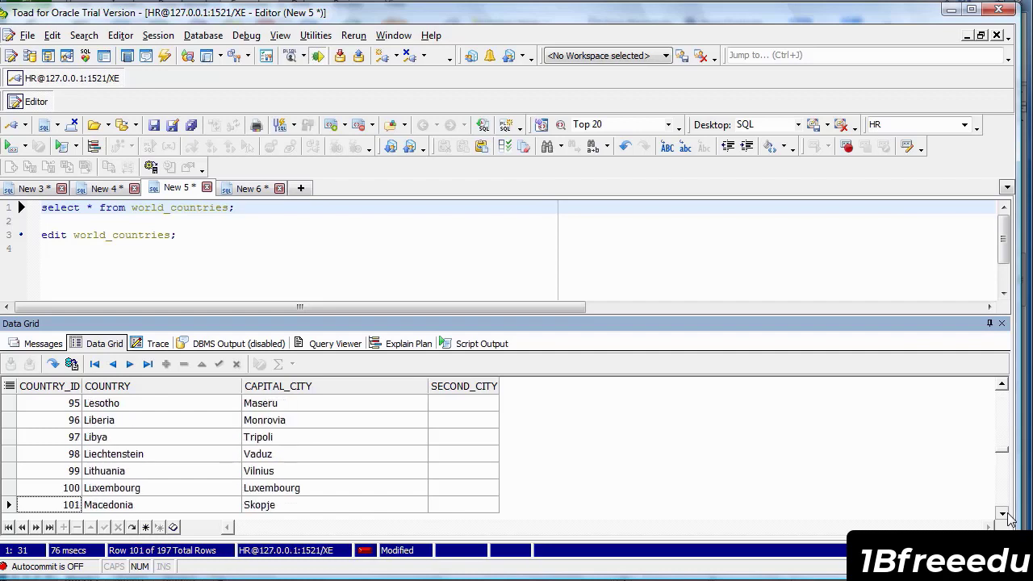
pyautogui.press('Down')
pyautogui.press('Down')
pyautogui.press('Down')
pyautogui.press('Down')
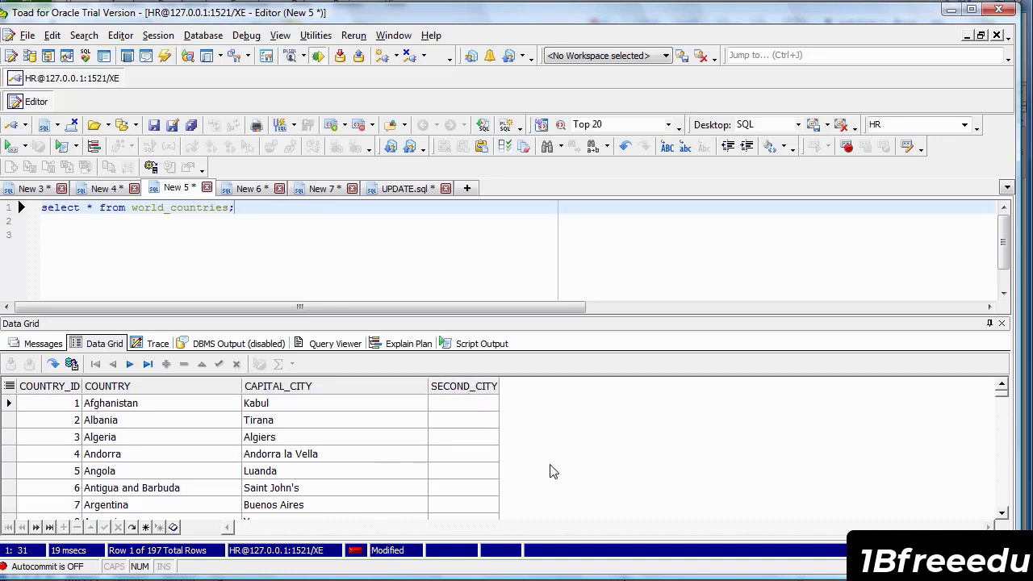
pyautogui.click(1001, 513)
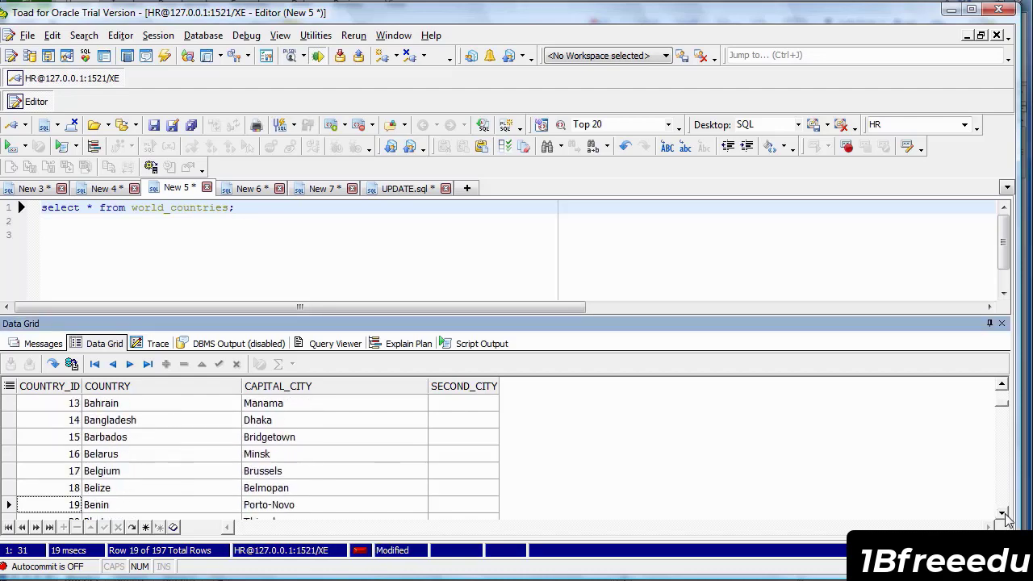
pyautogui.moveTo(1004, 517); pyautogui.dragTo(1005, 517)
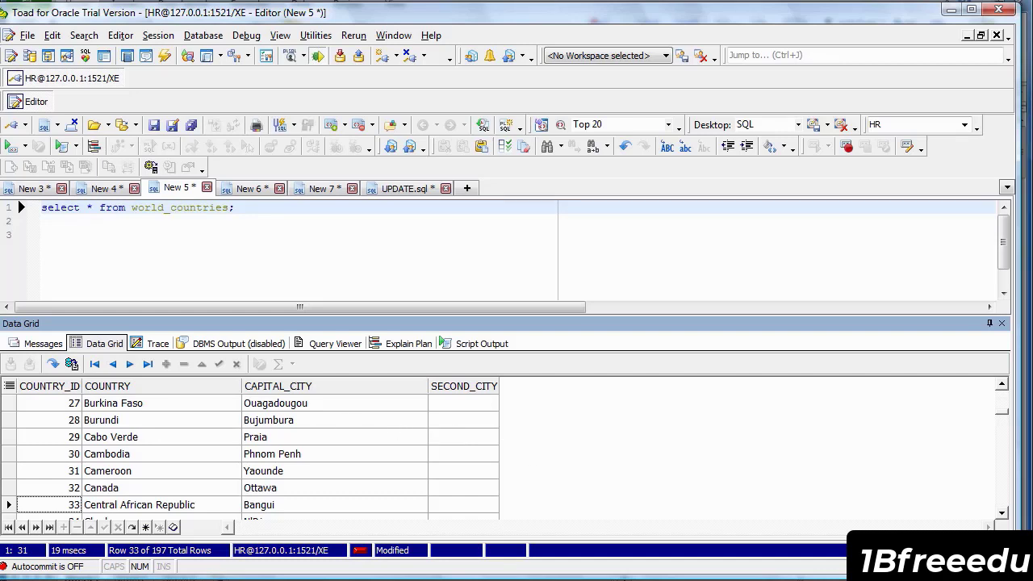
# - Switch to Excel, reopen World_Countries_second cities.xlsx and look over its second city values on Sheet1
pyautogui.click(564, 580)
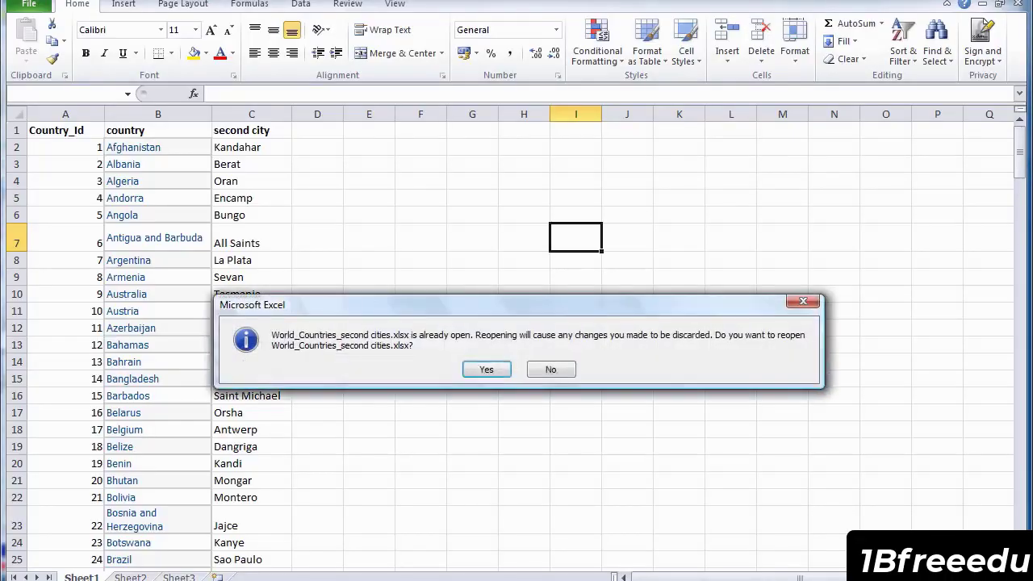
pyautogui.press('Return')
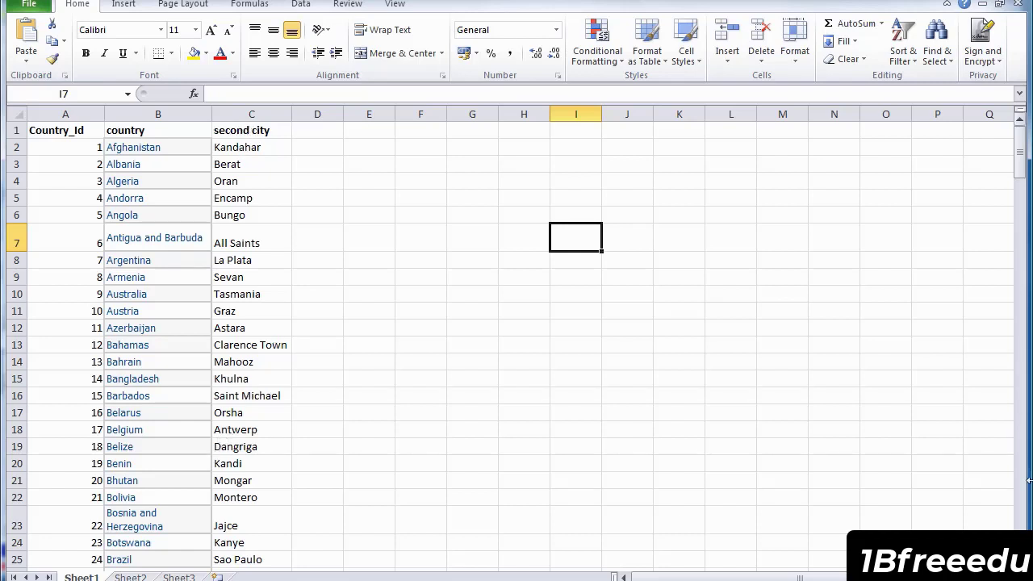
pyautogui.scroll(-5, 517, 346)
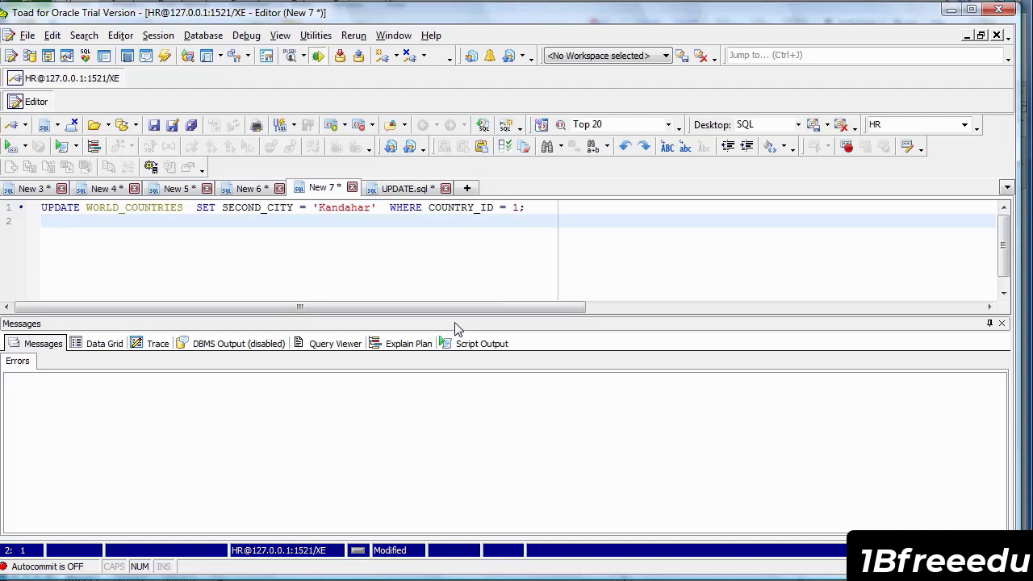
pyautogui.hotkey('alt', 'Tab')
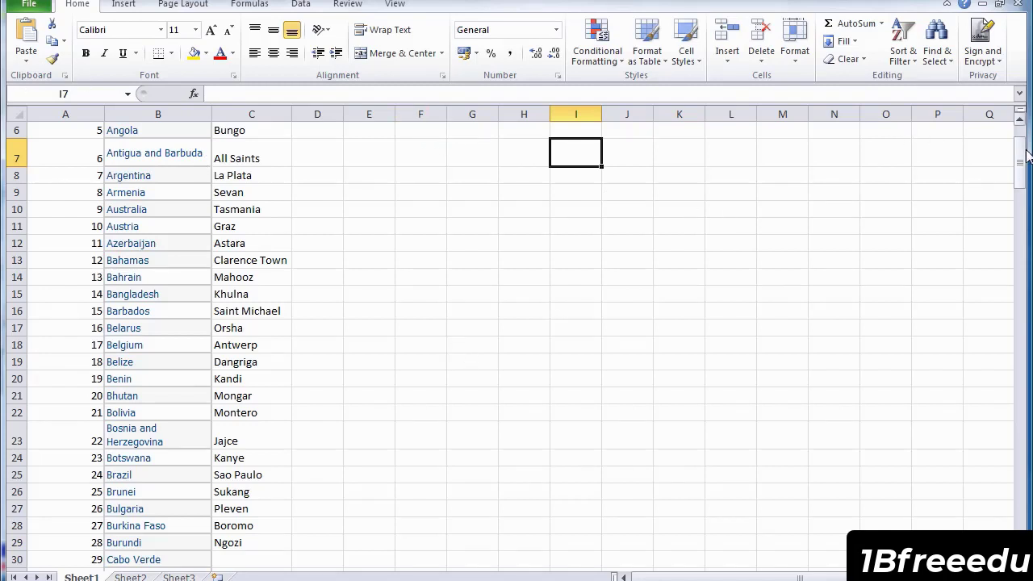
pyautogui.moveTo(1026, 154); pyautogui.dragTo(1027, 142)
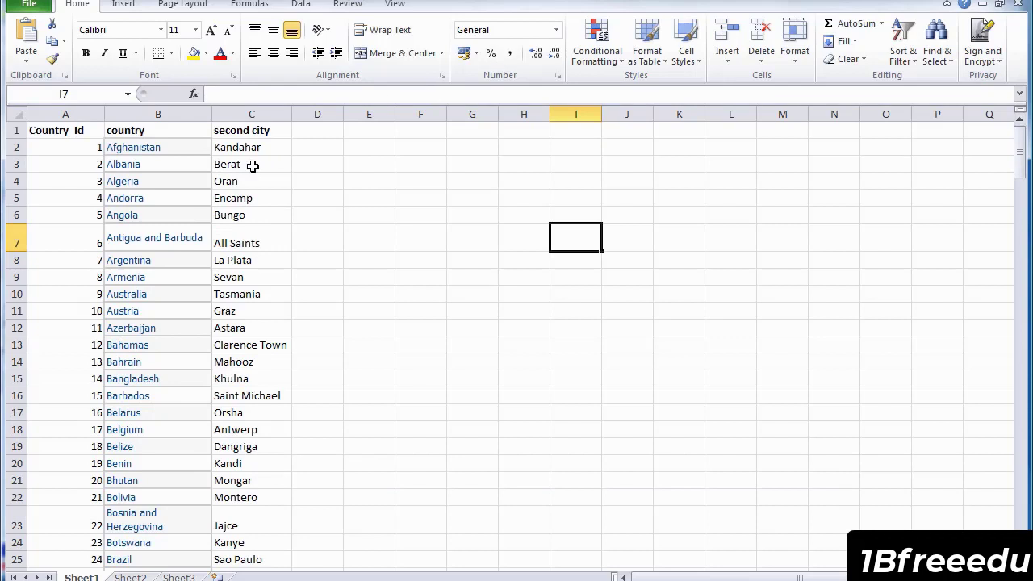
# - Widen column D and start a CONCATENATE formula in cell D2, opening its function arguments
pyautogui.click(323, 146)
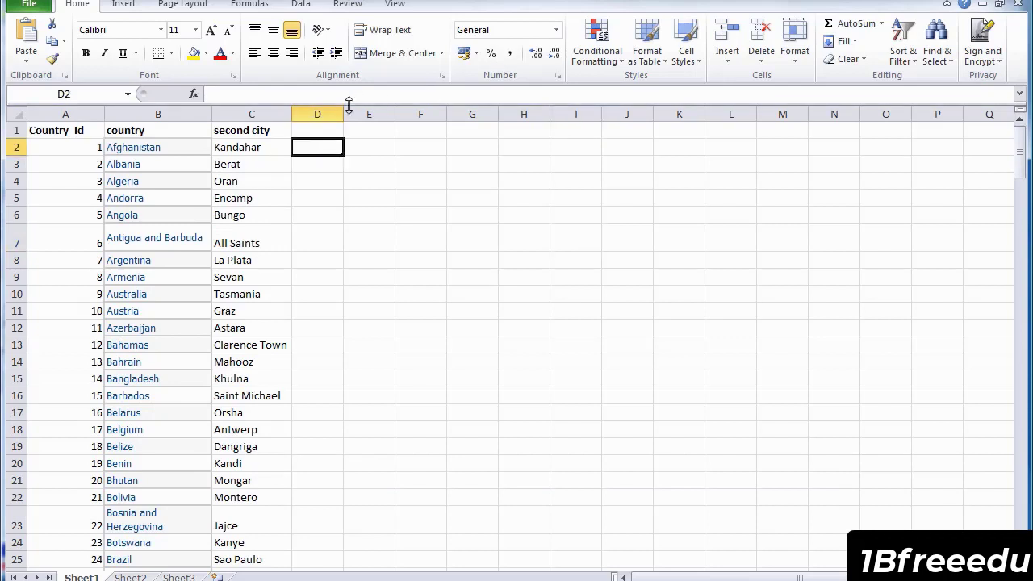
pyautogui.moveTo(349, 105); pyautogui.dragTo(761, 188)
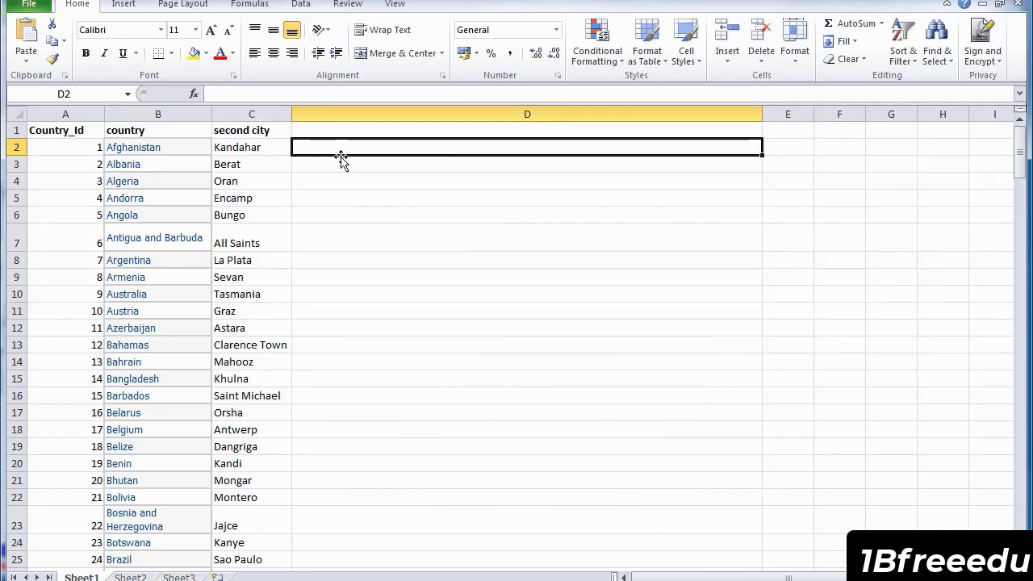
pyautogui.write('=')
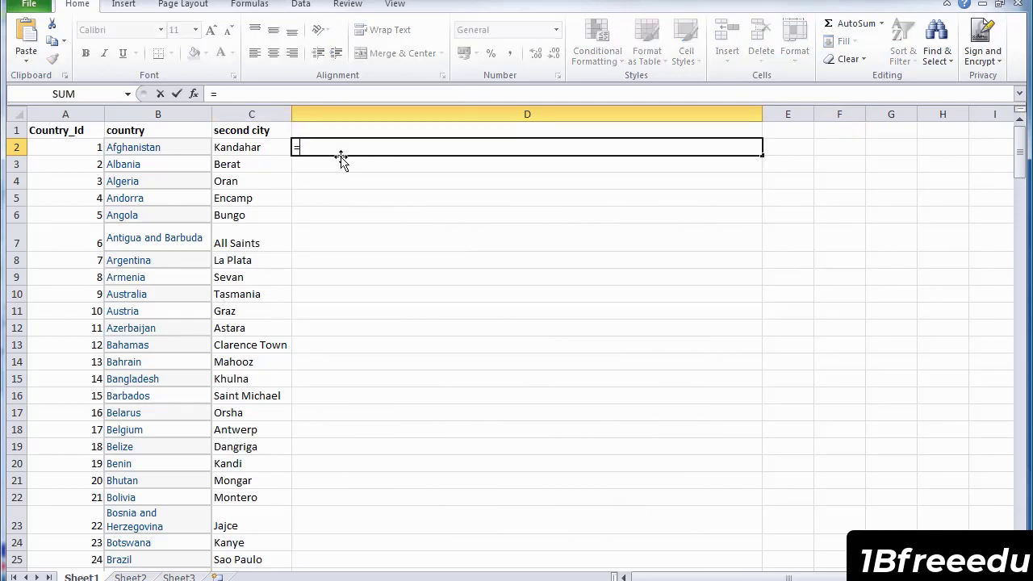
pyautogui.write('concat')
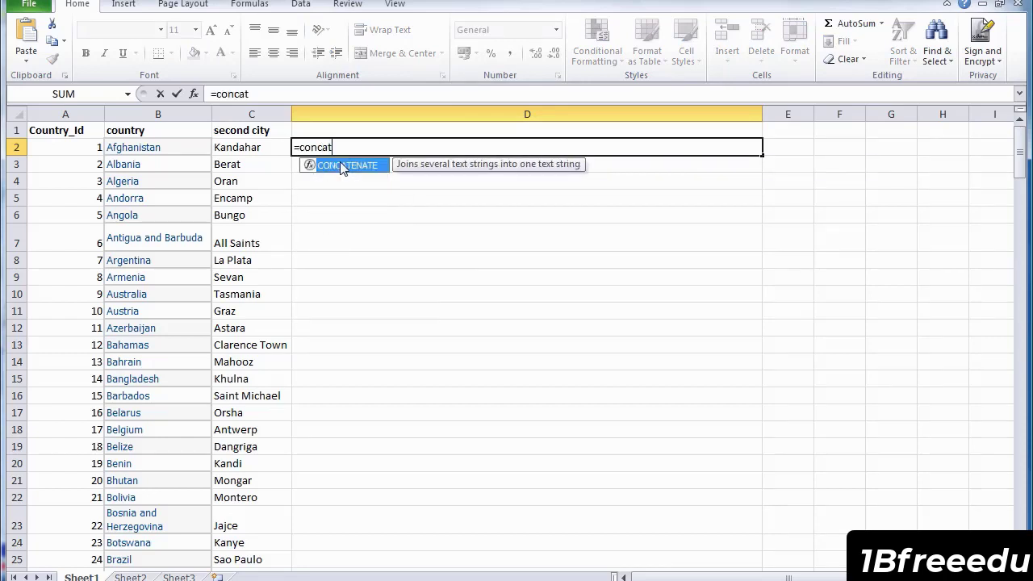
pyautogui.doubleClick(338, 165)
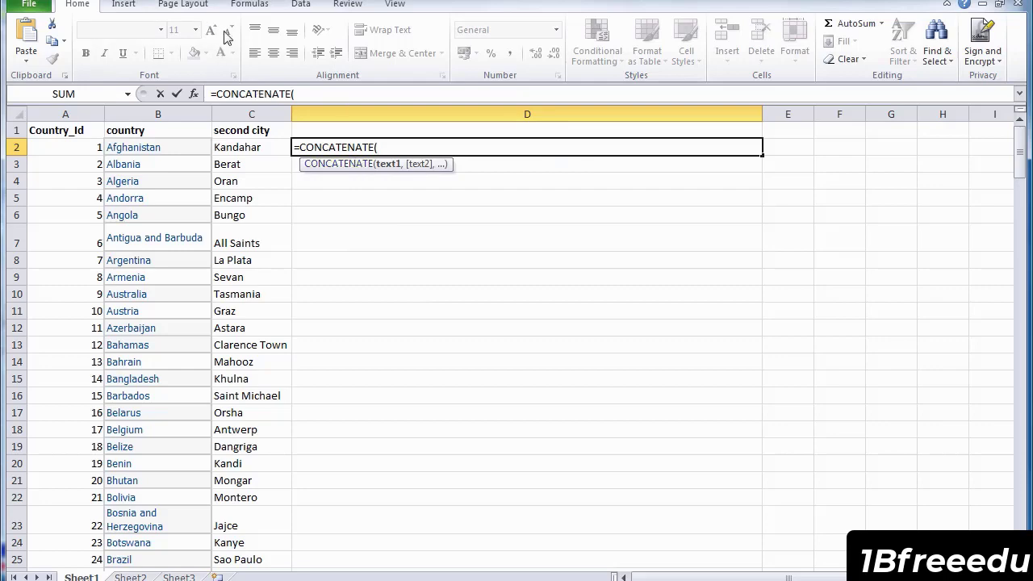
pyautogui.click(247, 7)
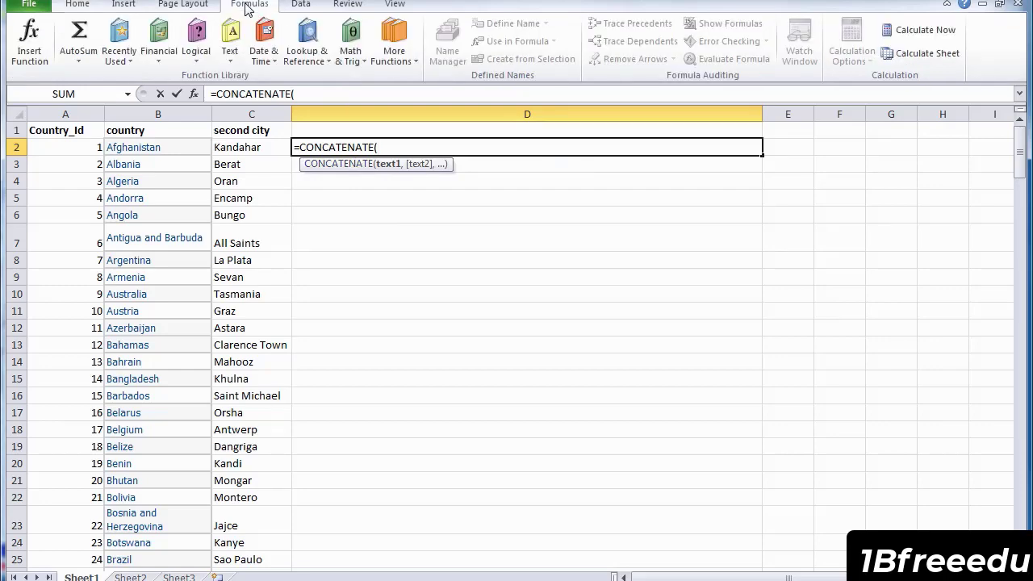
pyautogui.click(29, 57)
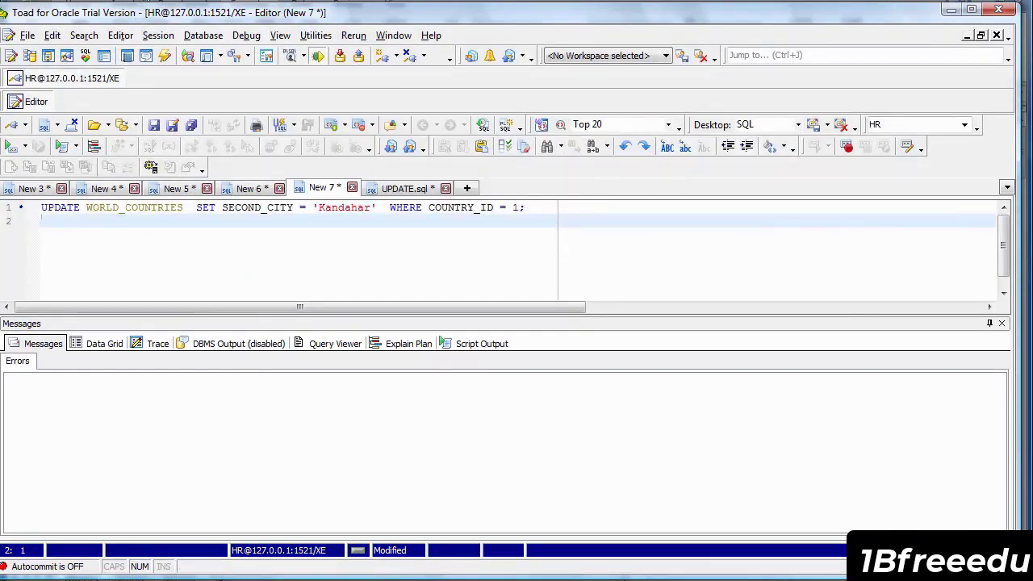
# - Copy UPDATE WORLD_COUNTRIES from the sample statement in Toad's New 7 editor tab and paste it as the first CONCATENATE argument in Excel
pyautogui.moveTo(448, 21); pyautogui.dragTo(501, 274)
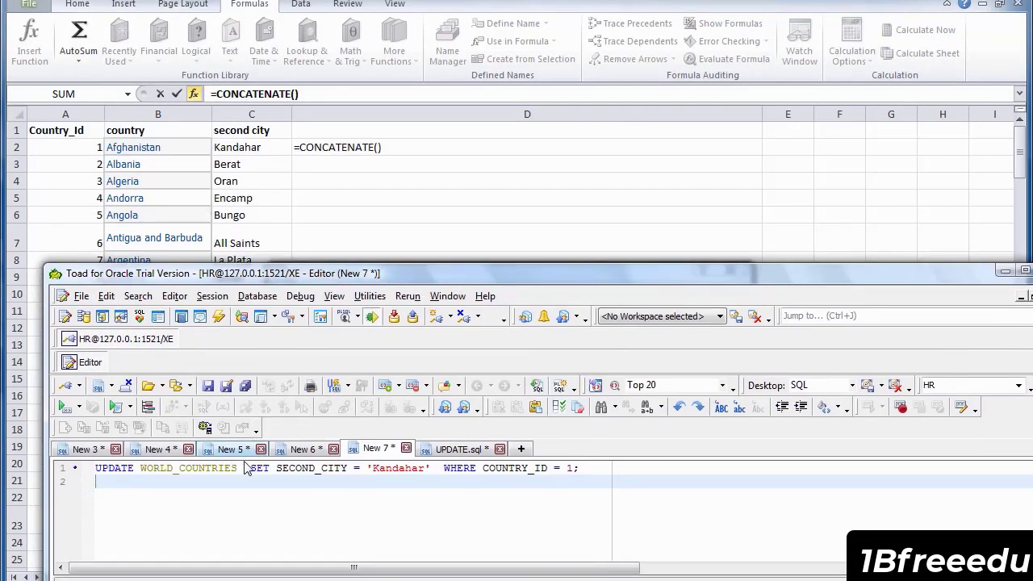
pyautogui.moveTo(247, 469); pyautogui.dragTo(87, 458)
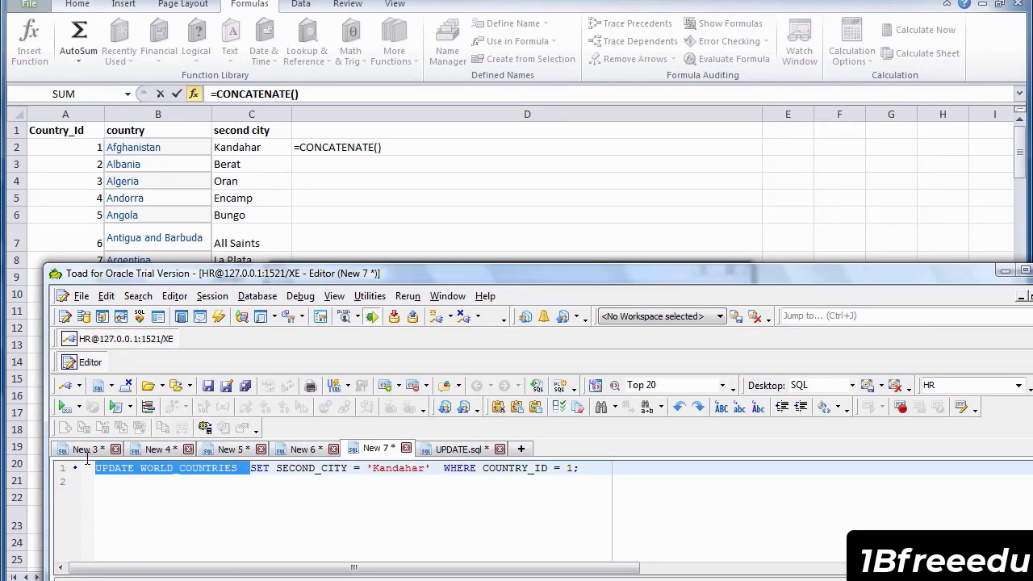
pyautogui.rightClick(144, 472)
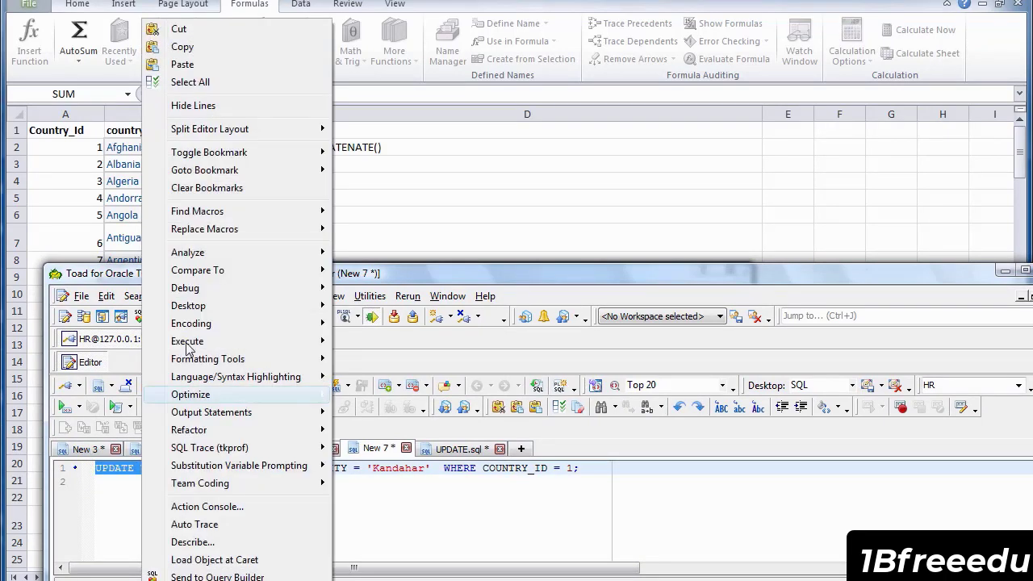
pyautogui.click(187, 47)
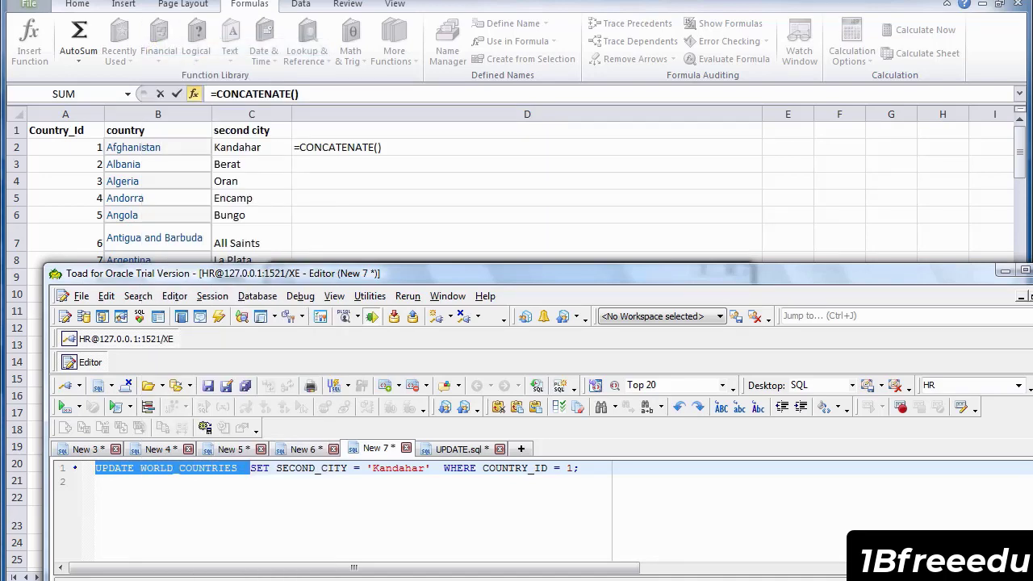
pyautogui.hotkey('alt', 'Tab')
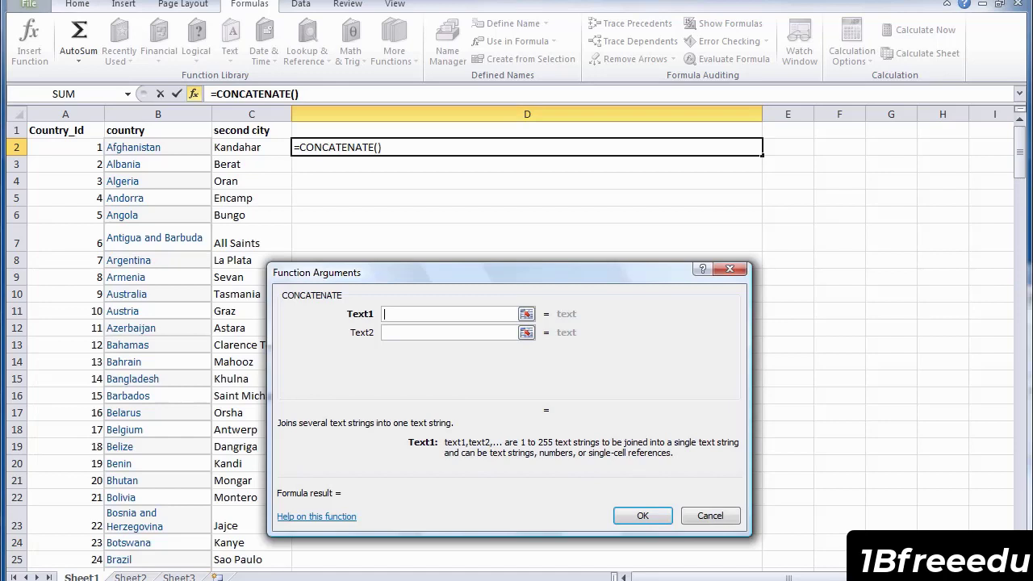
pyautogui.rightClick(395, 313)
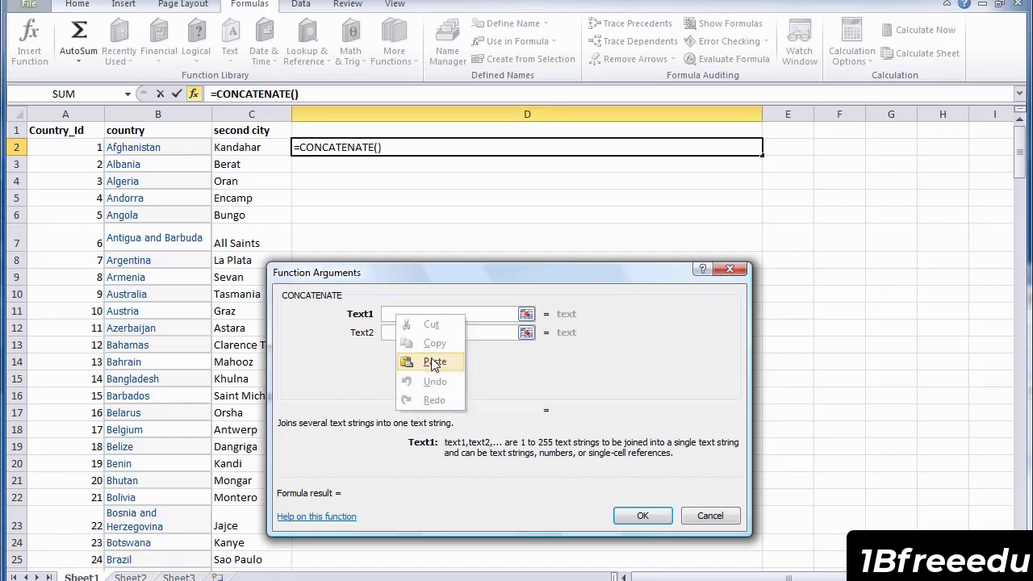
pyautogui.click(435, 362)
pyautogui.click(423, 331)
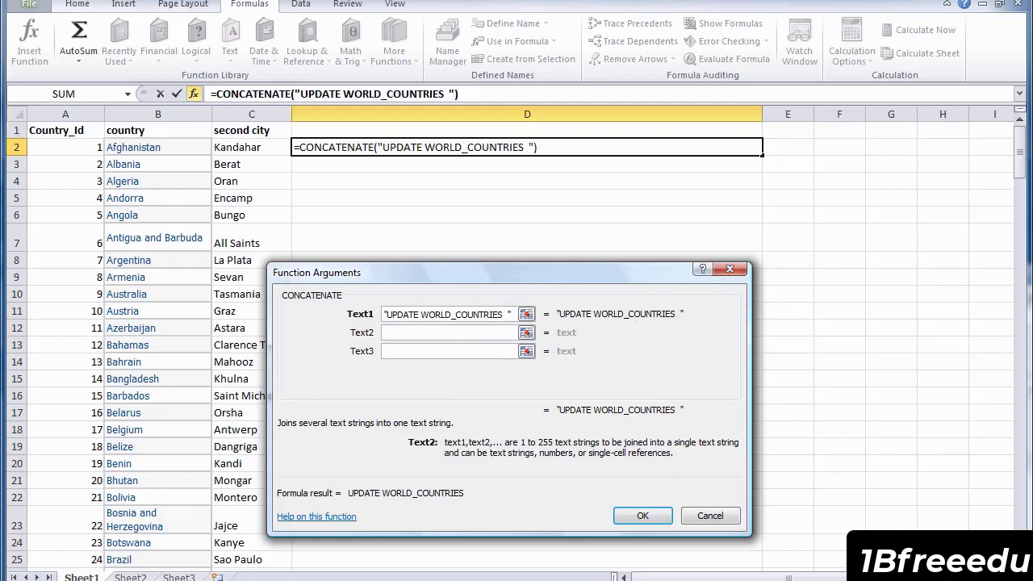
# - Copy SET SECOND_CITY = from the sample statement in Toad's New 7 editor tab and paste it as the second CONCATENATE argument in Excel
pyautogui.hotkey('alt', 'Tab')
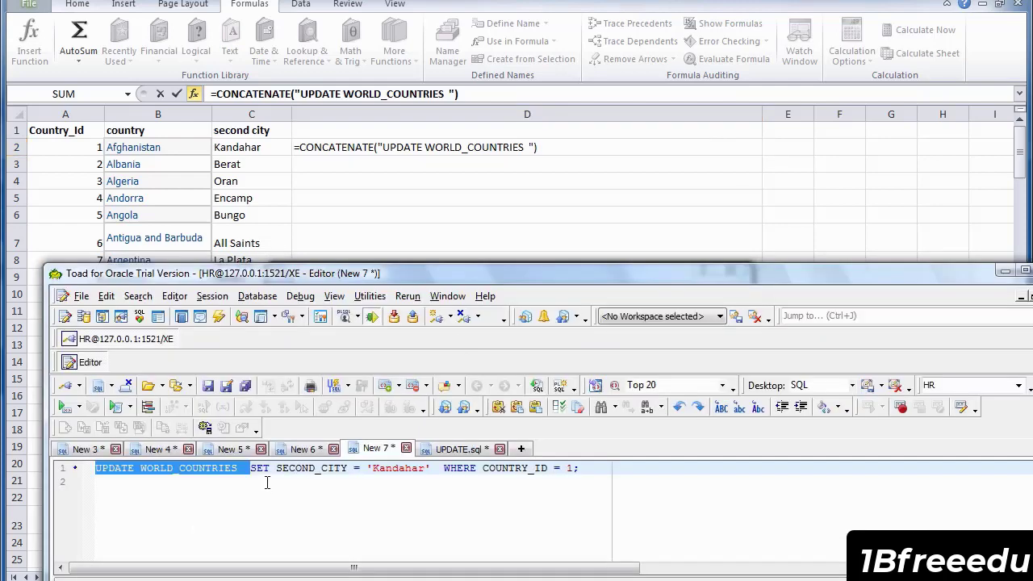
pyautogui.click(267, 483)
pyautogui.moveTo(250, 468); pyautogui.dragTo(367, 468)
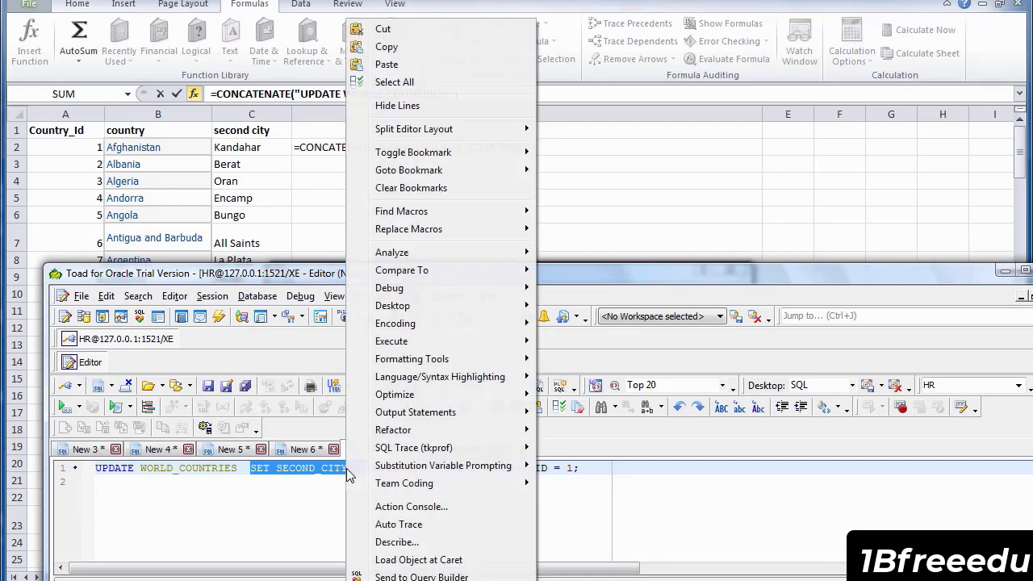
pyautogui.rightClick(348, 475)
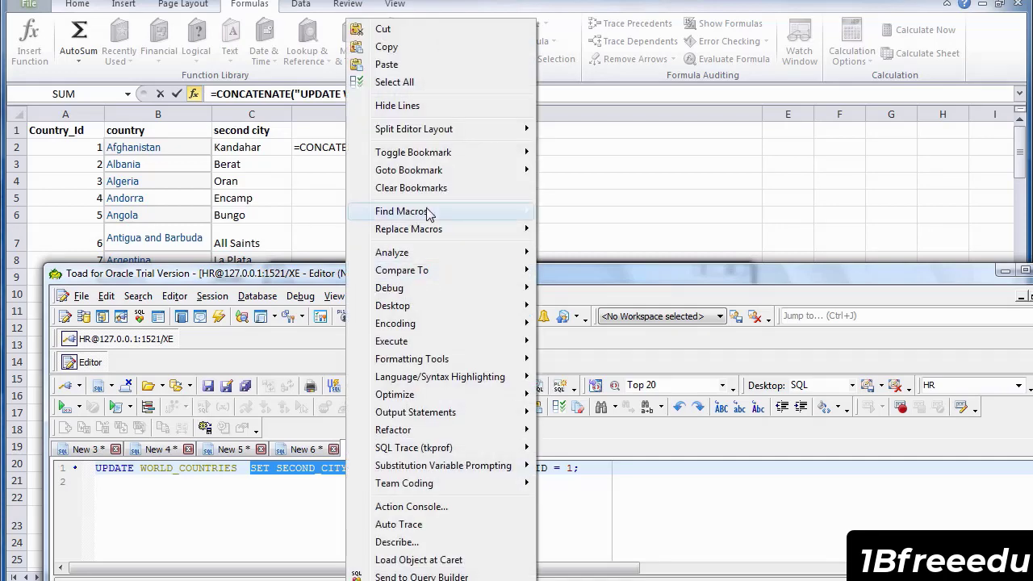
pyautogui.click(394, 46)
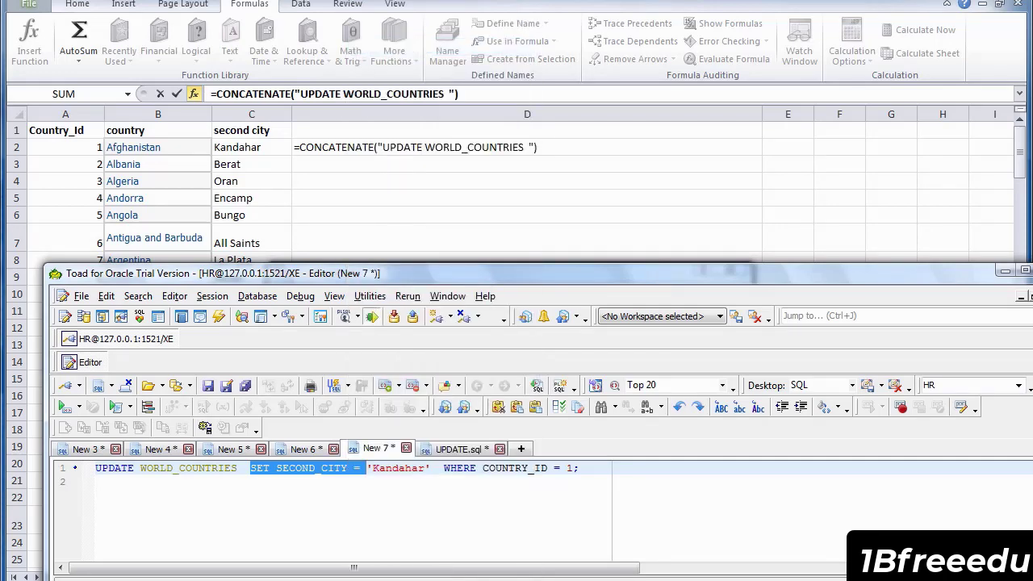
pyautogui.hotkey('alt', 'Tab')
pyautogui.rightClick(435, 336)
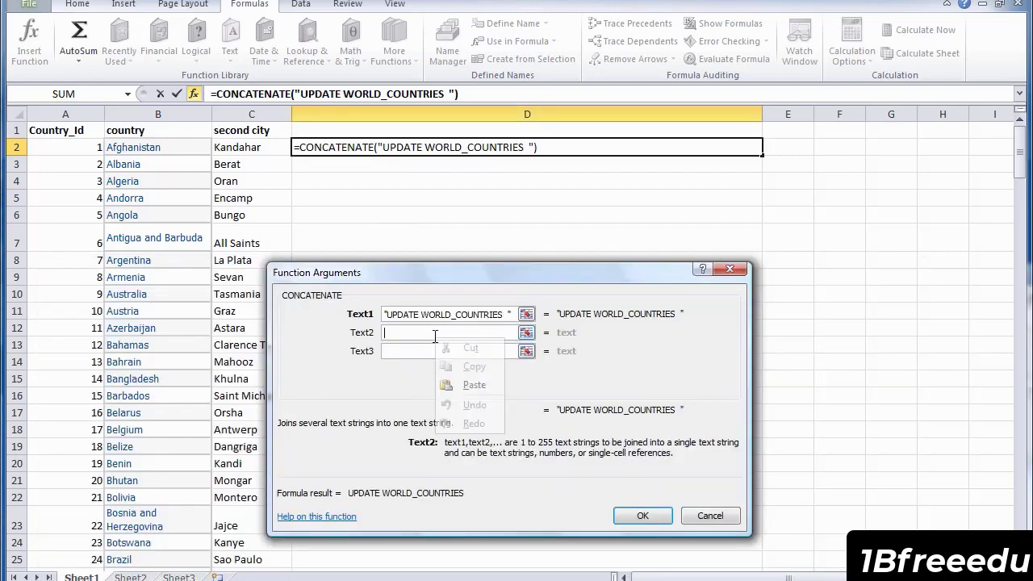
pyautogui.click(474, 385)
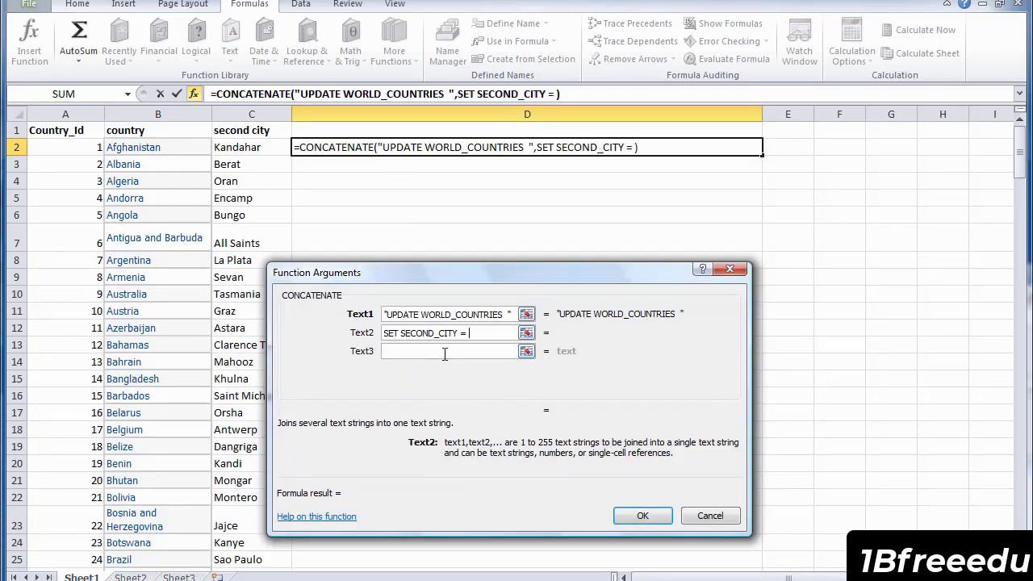
pyautogui.click(445, 352)
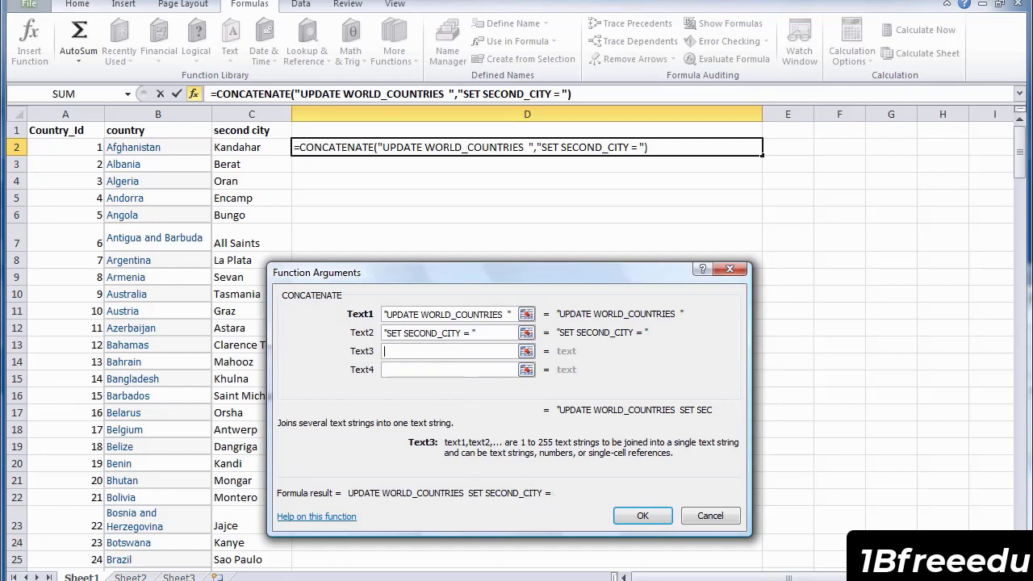
# - Check the sample statement in Toad, return to Excel and enter a single quote (') as the third CONCATENATE argument
pyautogui.hotkey('alt', 'Tab')
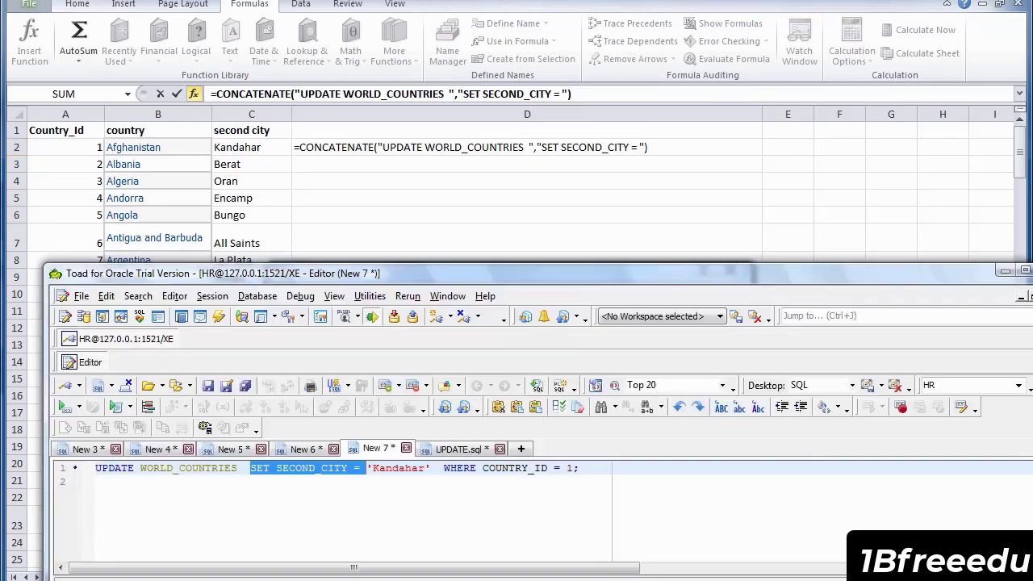
pyautogui.click(368, 476)
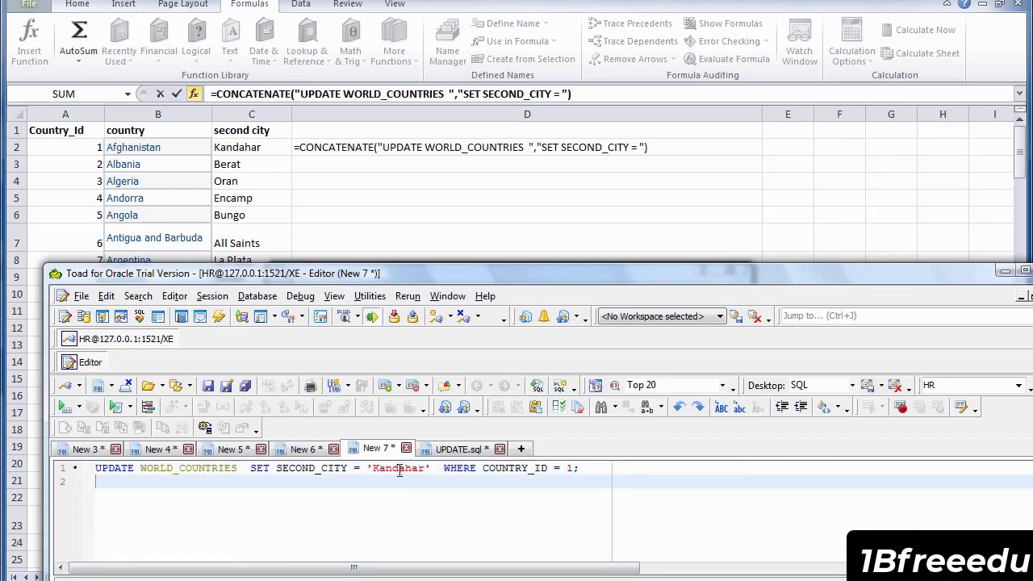
pyautogui.click(1005, 275)
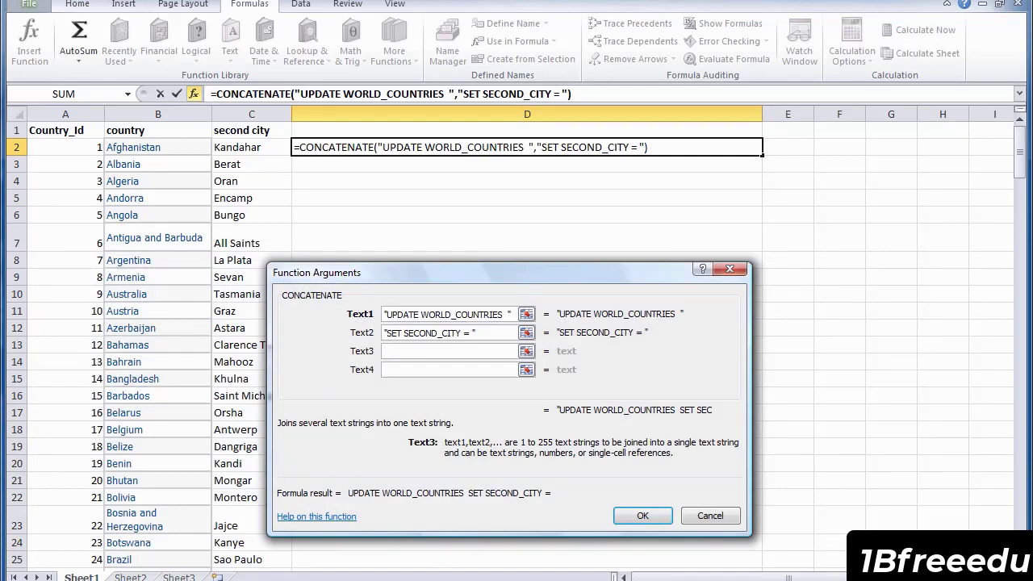
pyautogui.hotkey('alt', 'Tab')
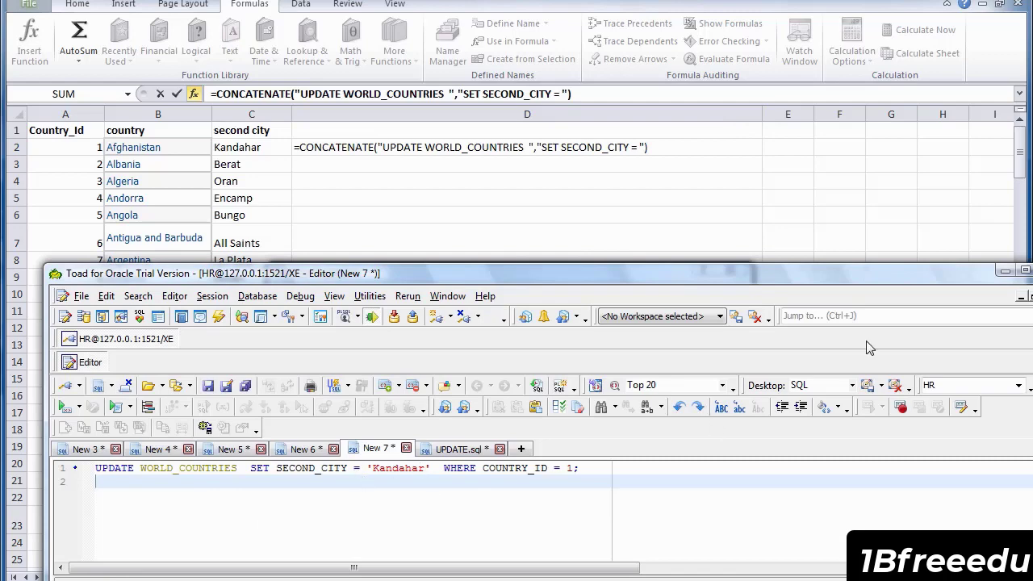
pyautogui.click(1005, 273)
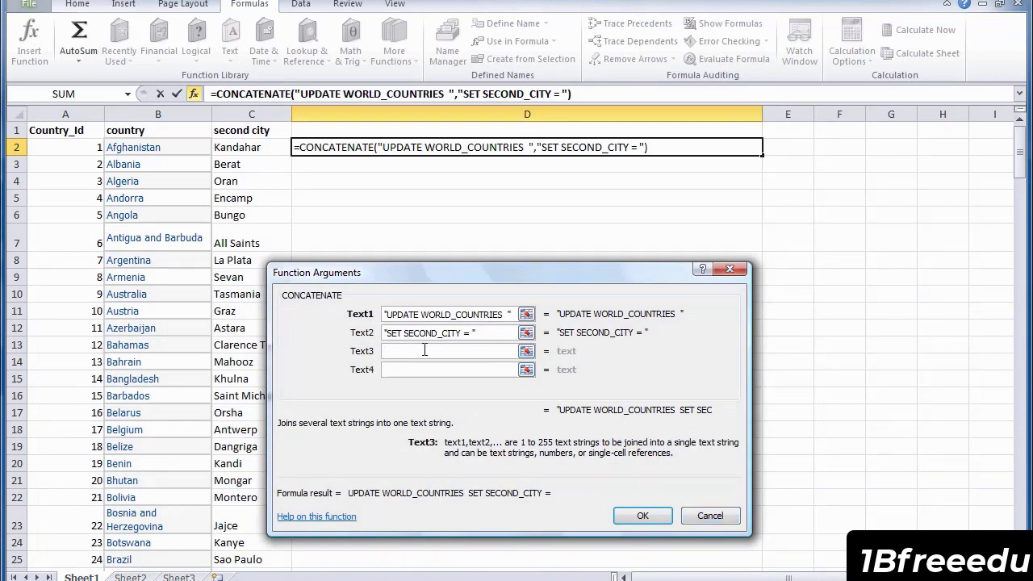
pyautogui.write("'")
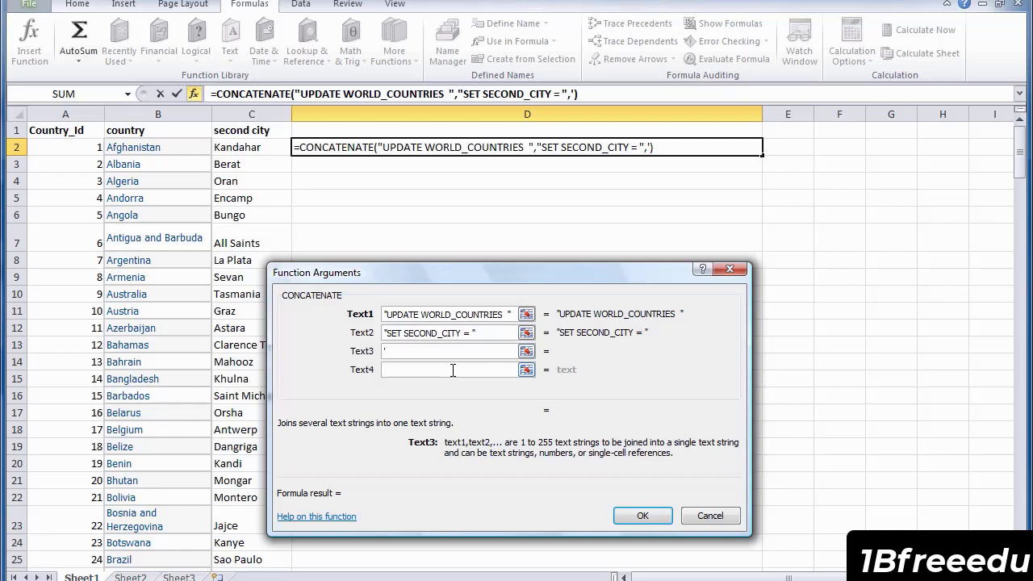
pyautogui.click(452, 370)
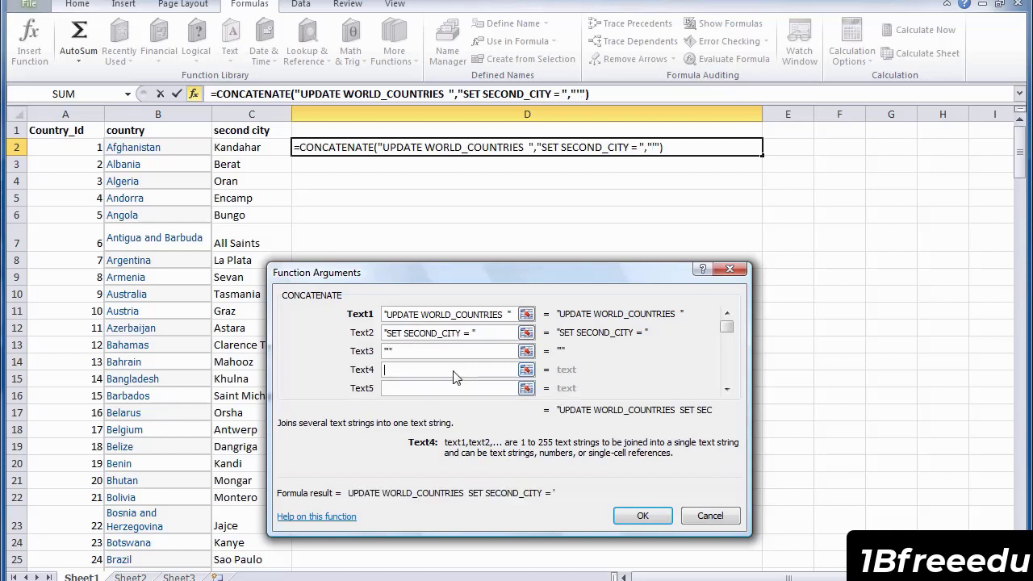
pyautogui.click(141, 148)
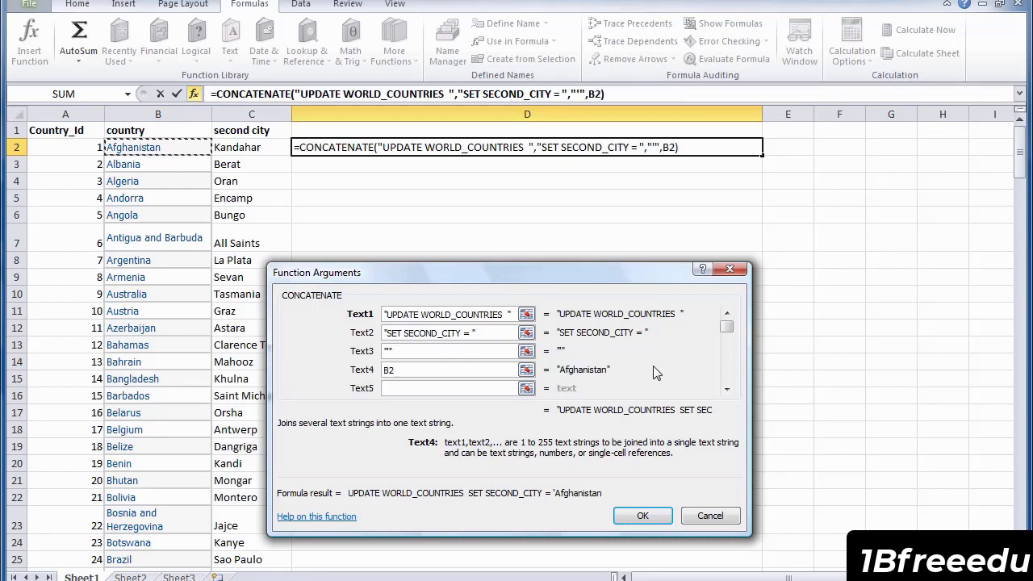
pyautogui.moveTo(396, 370); pyautogui.dragTo(307, 354)
pyautogui.press('Delete')
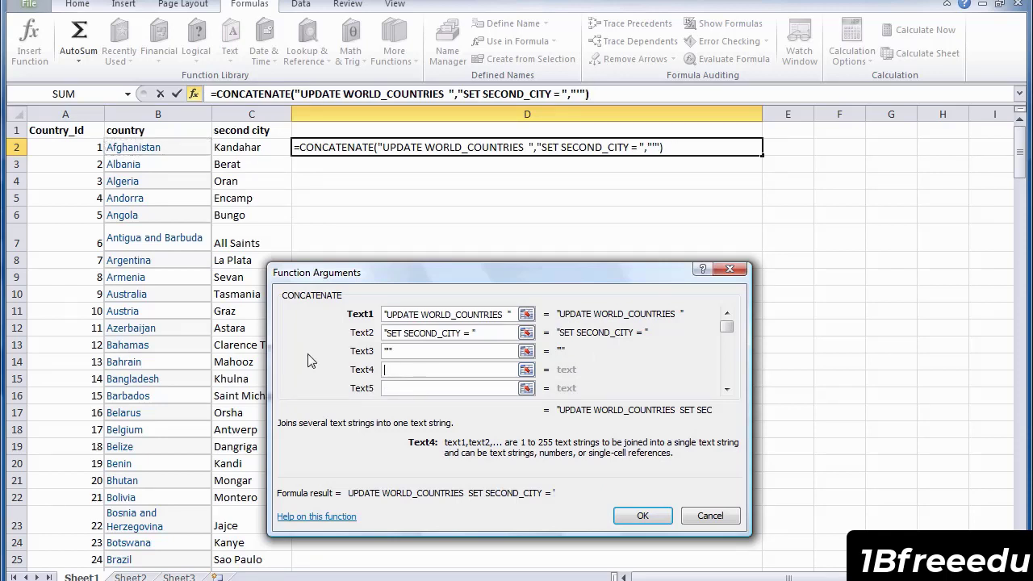
# - Reference the second city cell C2 as the fourth CONCATENATE argument and enter a single quote (') as the fifth
pyautogui.click(229, 149)
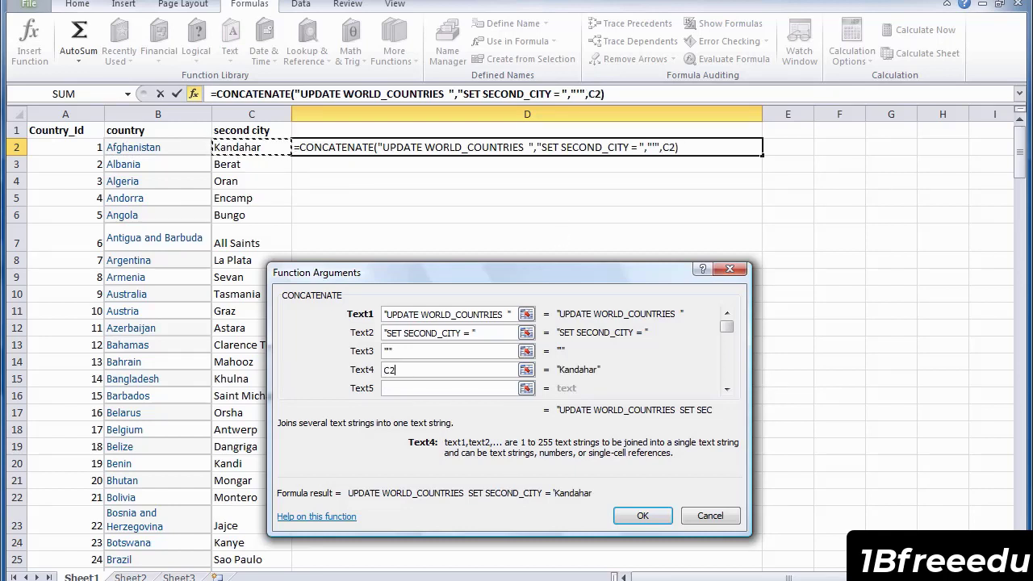
pyautogui.hotkey('alt', 'Tab')
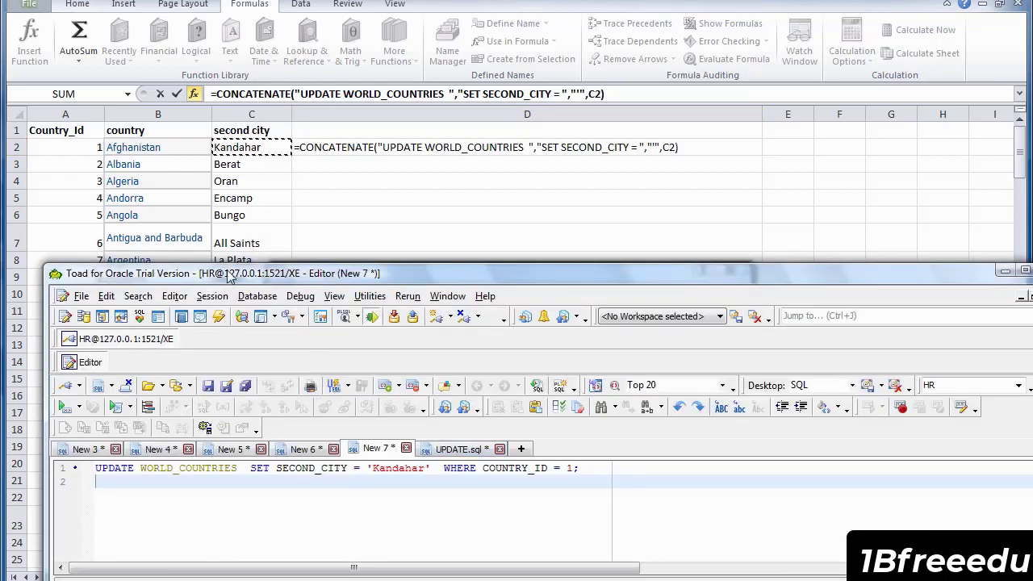
pyautogui.click(1006, 272)
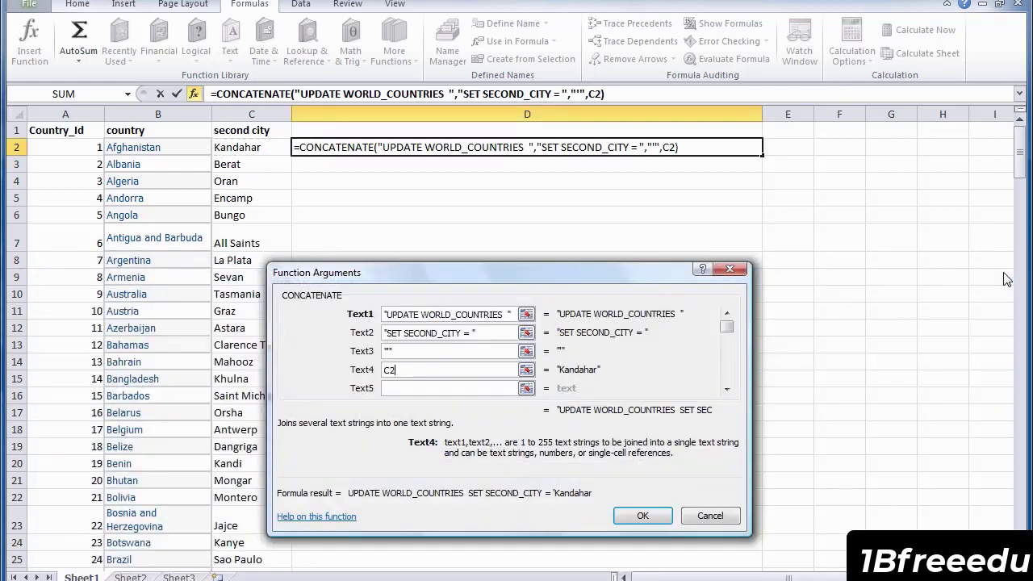
pyautogui.click(424, 387)
pyautogui.write("'")
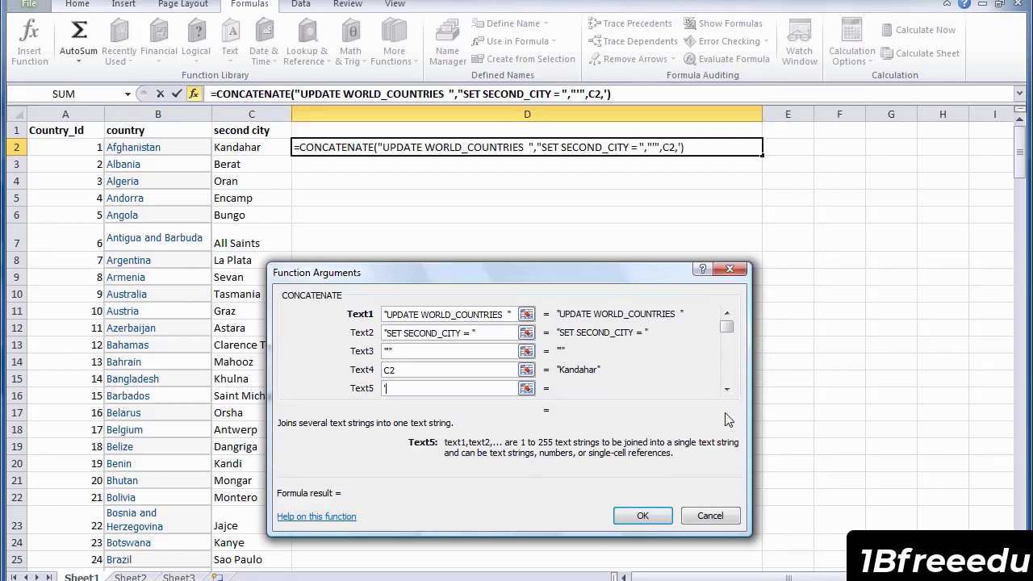
pyautogui.click(729, 390)
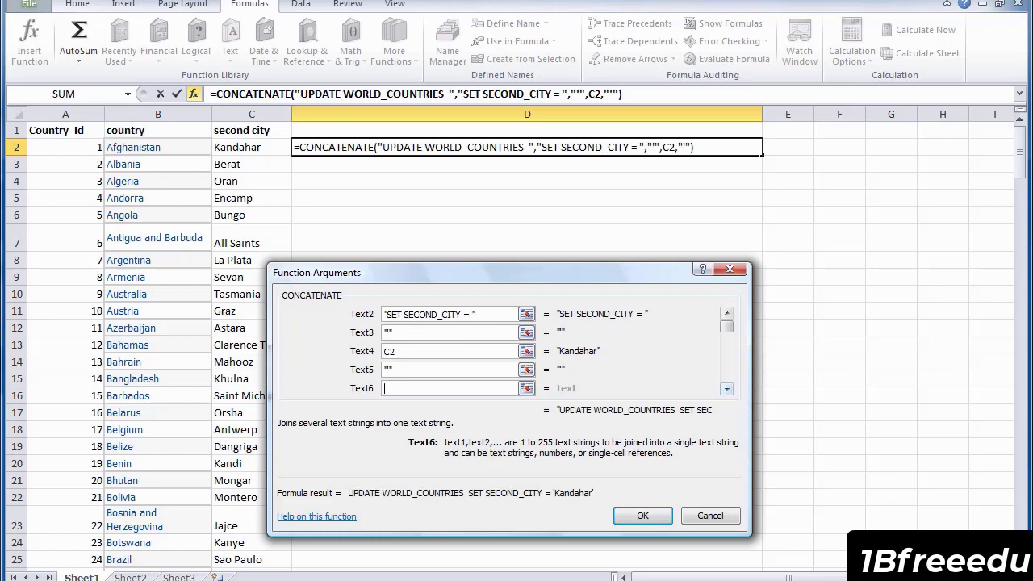
# - Copy WHERE COUNTRY_ID = with its leading spaces from the sample statement in Toad and paste it as the sixth CONCATENATE argument in Excel
pyautogui.hotkey('alt', 'Tab')
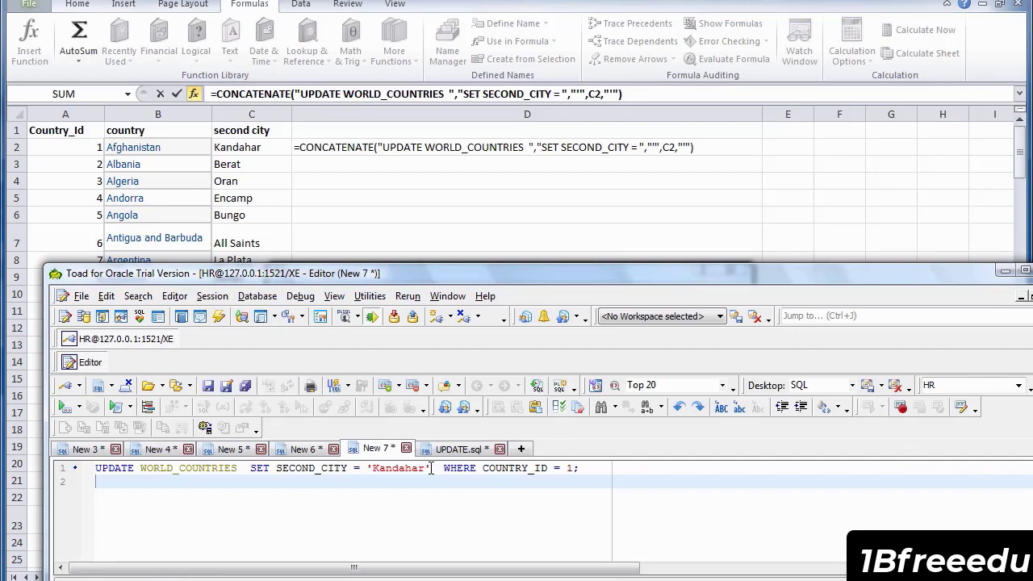
pyautogui.moveTo(432, 468); pyautogui.dragTo(547, 472)
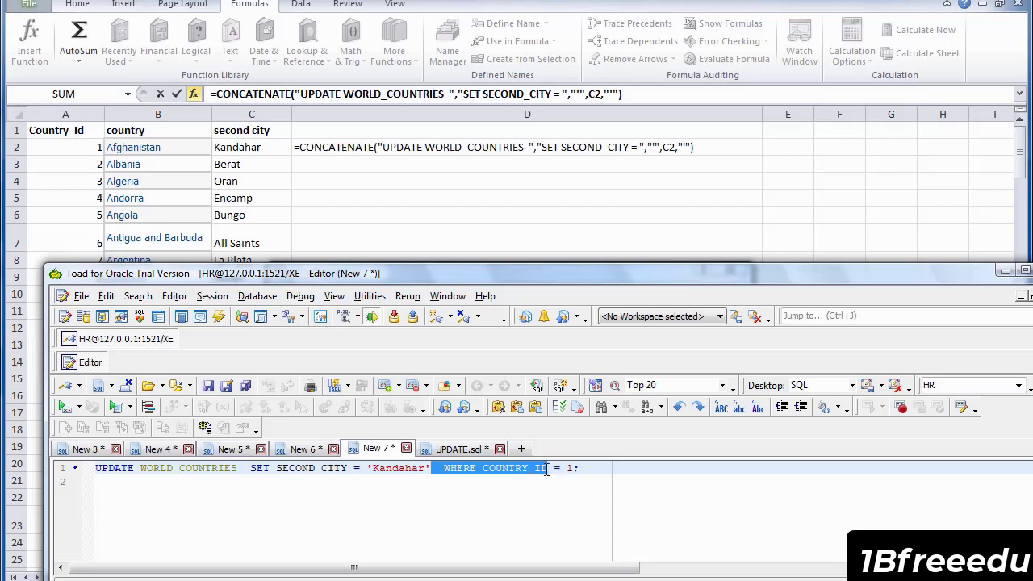
pyautogui.moveTo(547, 470)
pyautogui.mouseDown()
pyautogui.moveTo(567, 468)
pyautogui.moveTo(553, 476)
pyautogui.mouseUp()
pyautogui.rightClick(554, 476)
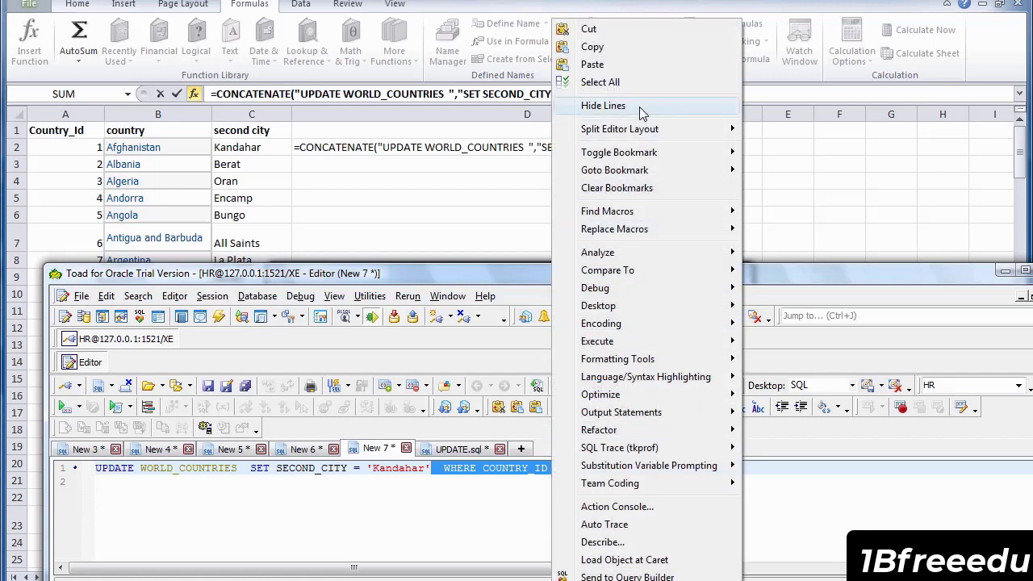
pyautogui.click(600, 47)
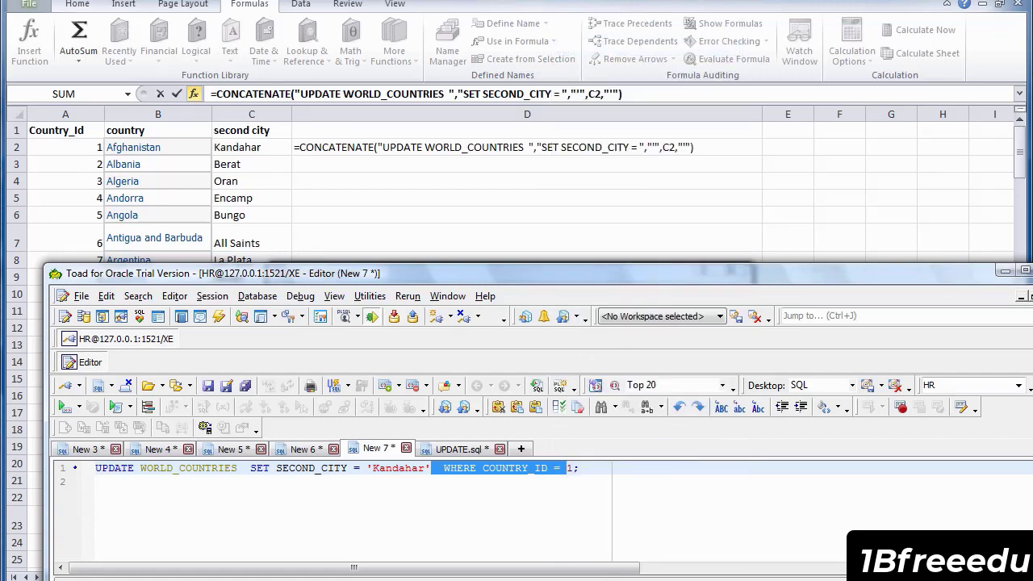
pyautogui.hotkey('alt', 'Tab')
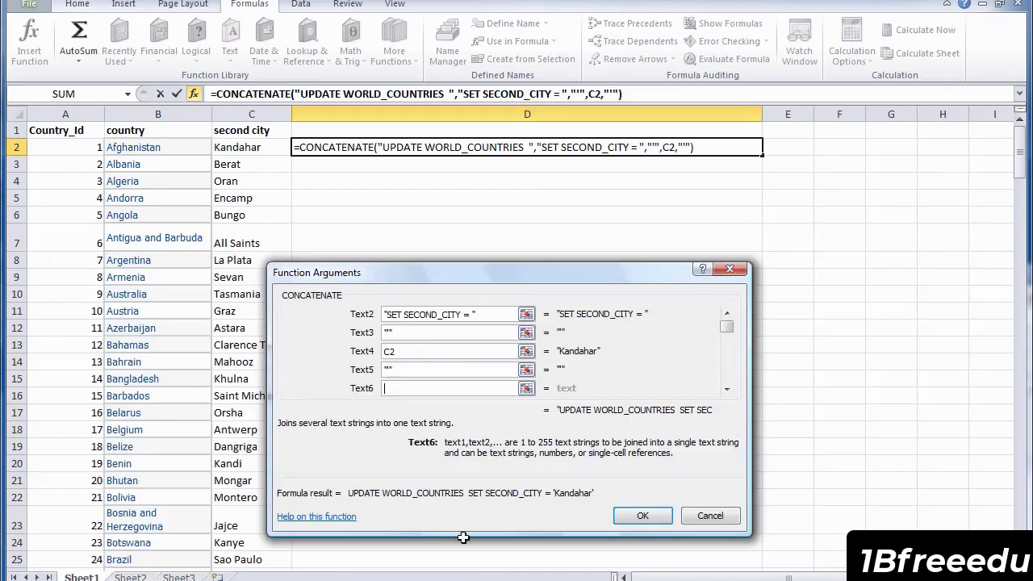
pyautogui.rightClick(396, 387)
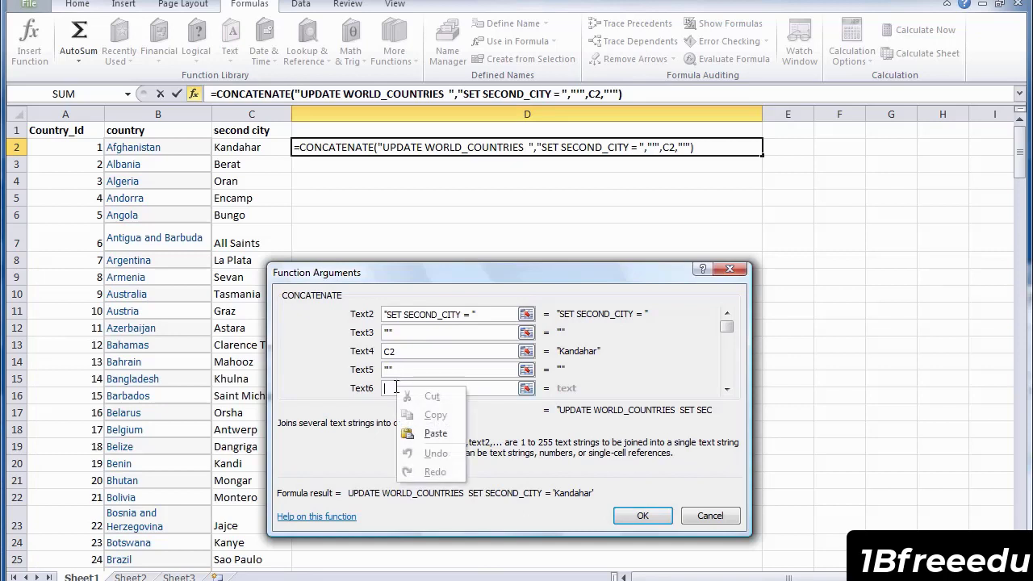
pyautogui.click(433, 437)
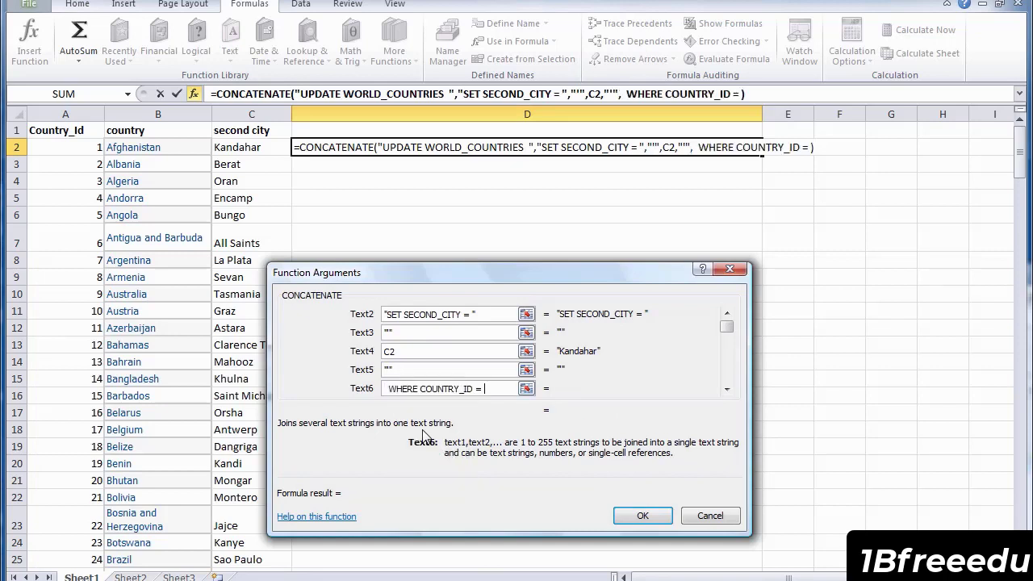
pyautogui.click(727, 389)
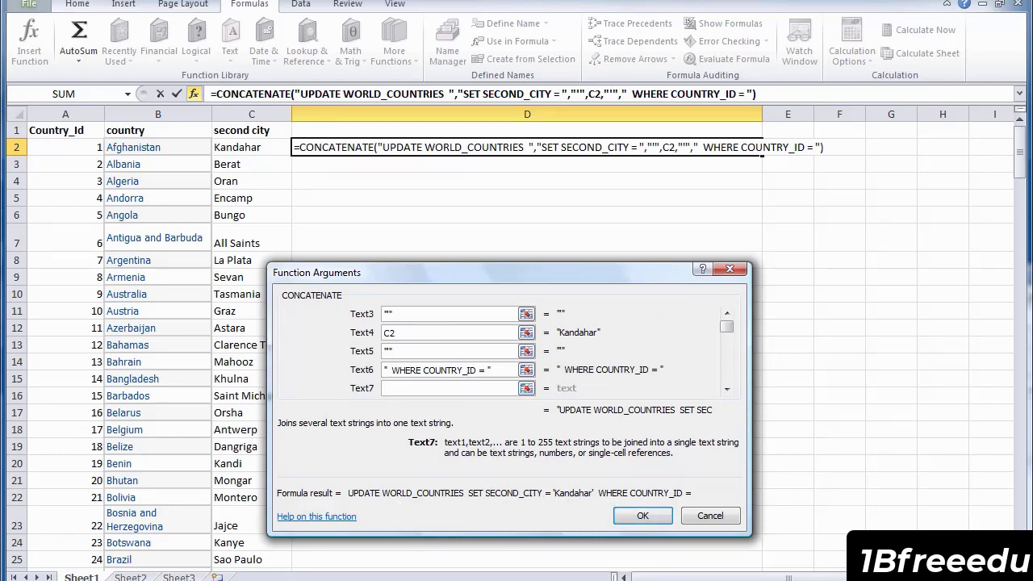
# - Check the end of the sample statement in Toad, then in Excel set the seventh argument to cell A2 and the eighth to a semicolon (;)
pyautogui.hotkey('alt', 'Tab')
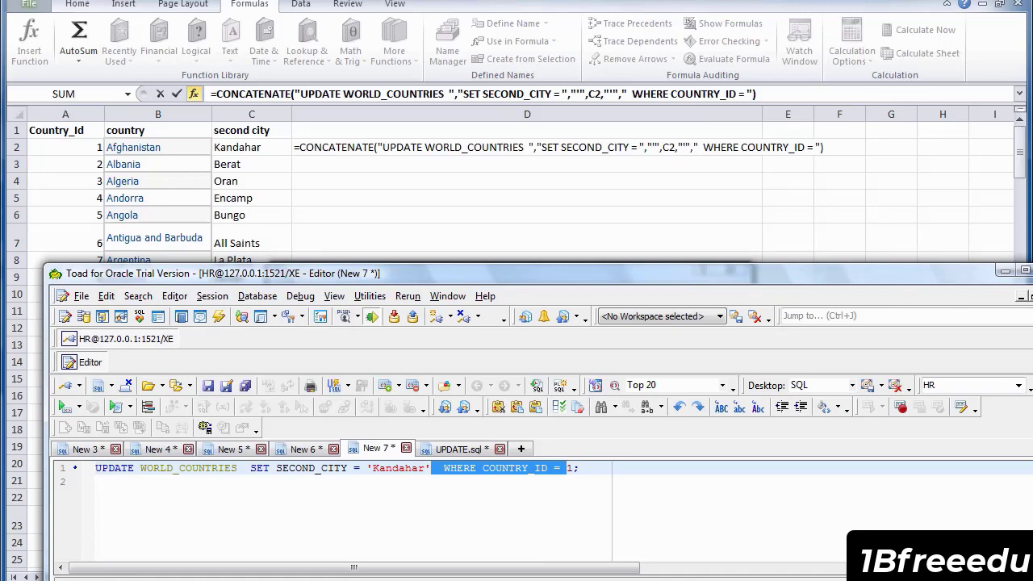
pyautogui.hotkey('alt', 'Tab')
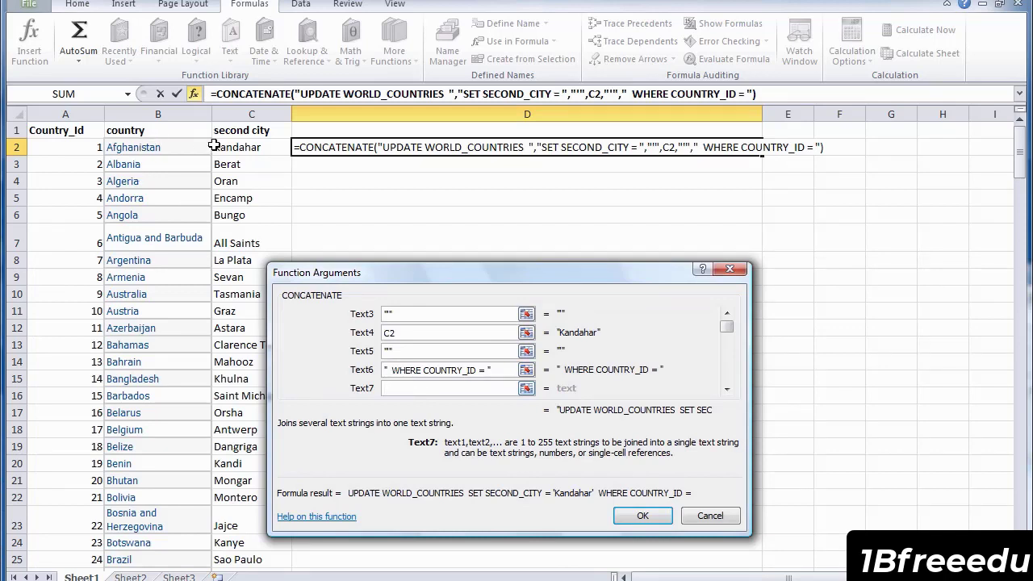
pyautogui.click(49, 146)
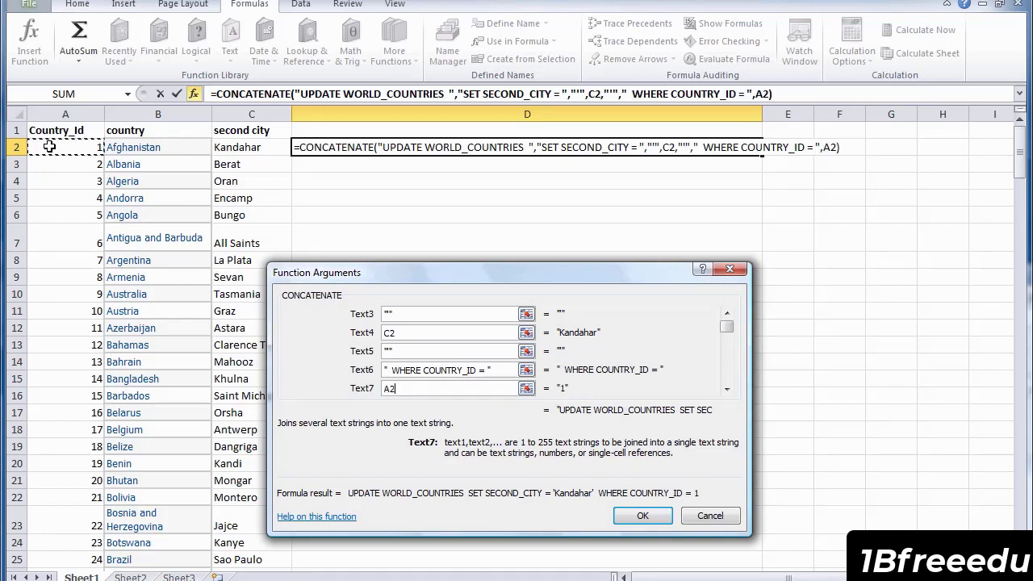
pyautogui.click(726, 389)
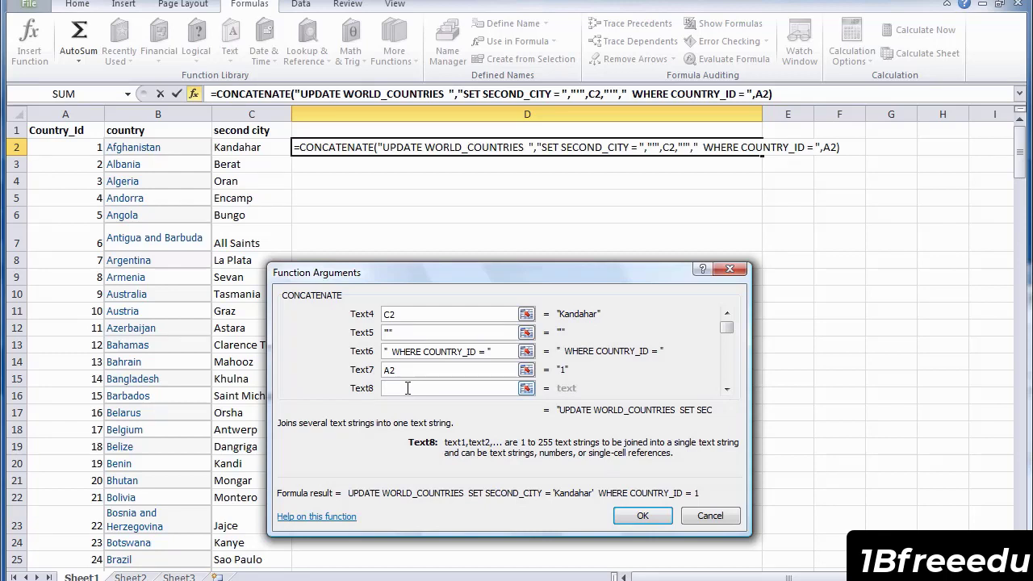
pyautogui.write(';')
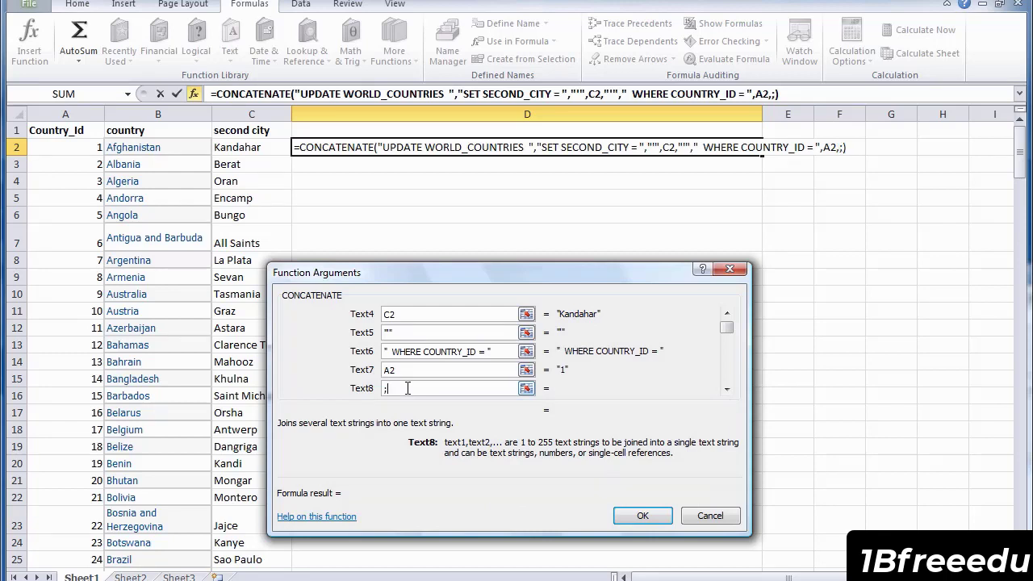
pyautogui.click(727, 388)
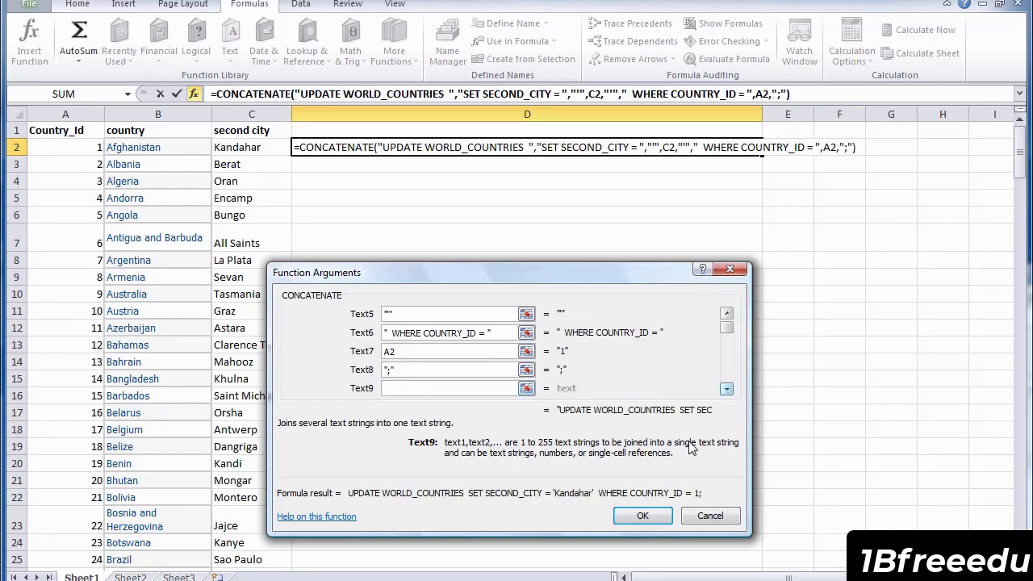
# - Confirm the CONCATENATE formula in D2 and compare its result with the sample statement in Toad before returning to Excel
pyautogui.click(642, 517)
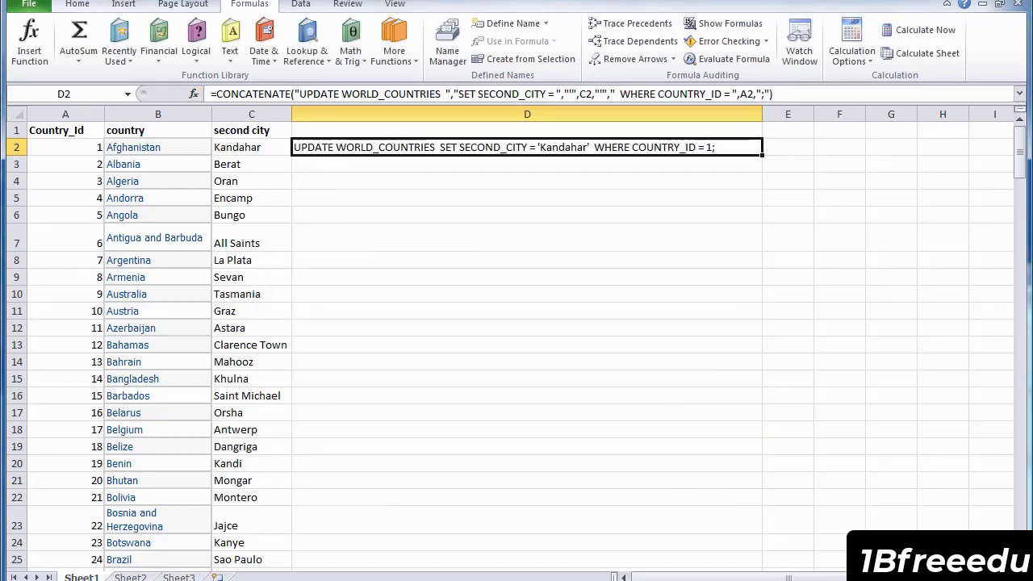
pyautogui.hotkey('alt', 'Tab')
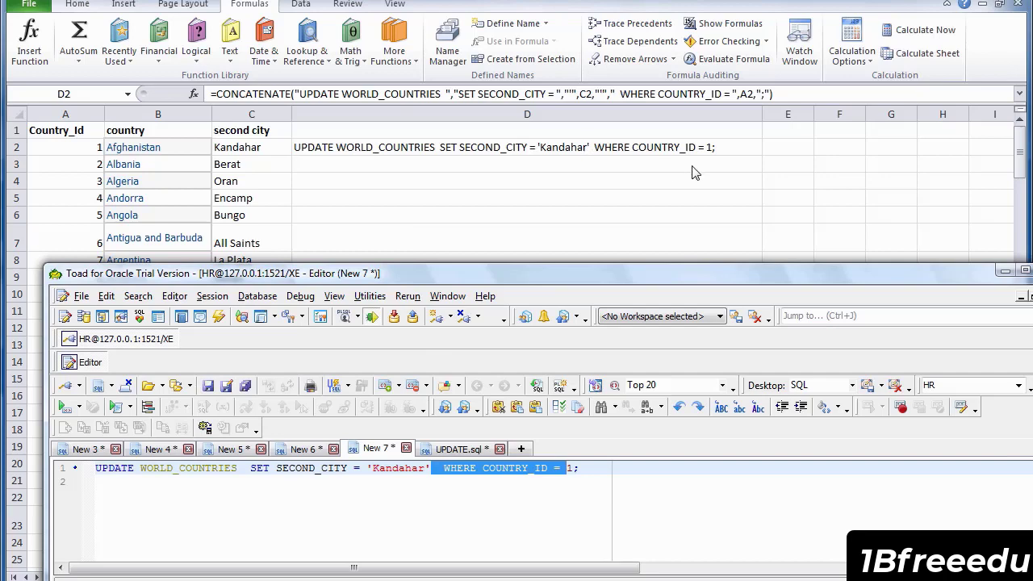
pyautogui.click(1002, 275)
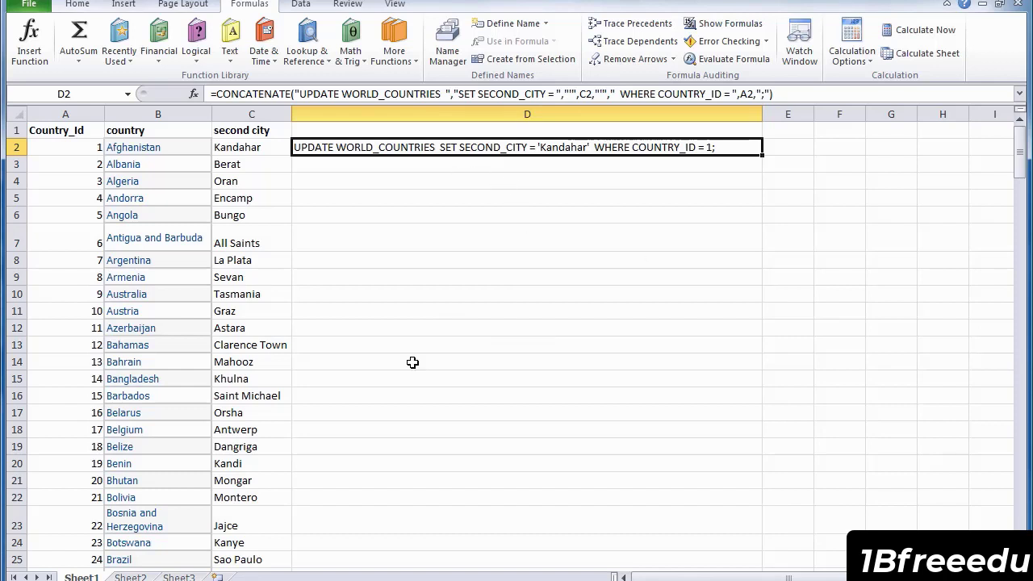
# - Fill the D2 formula down the whole country list and widen column D
pyautogui.doubleClick(762, 153)
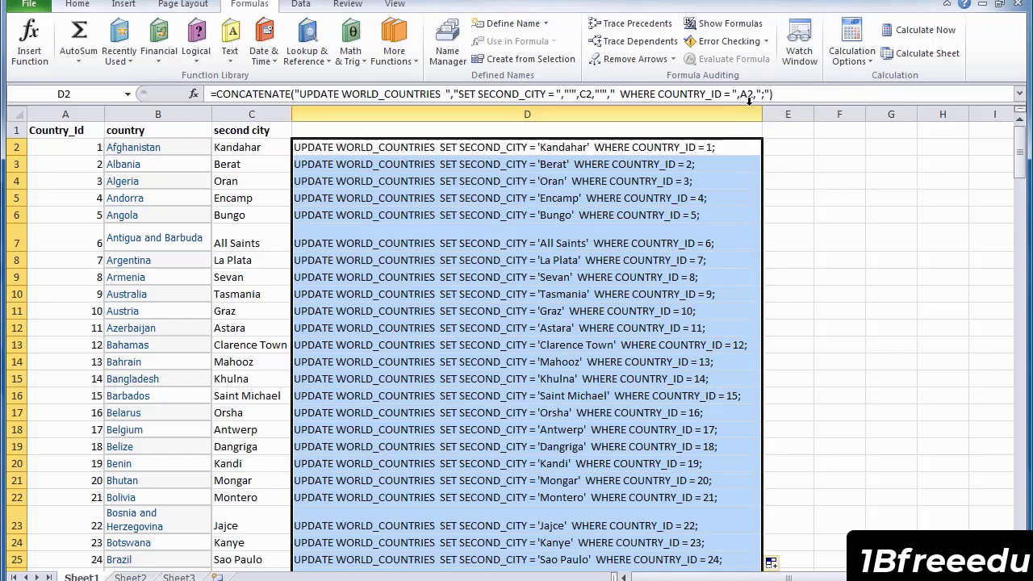
pyautogui.moveTo(762, 114); pyautogui.dragTo(913, 142)
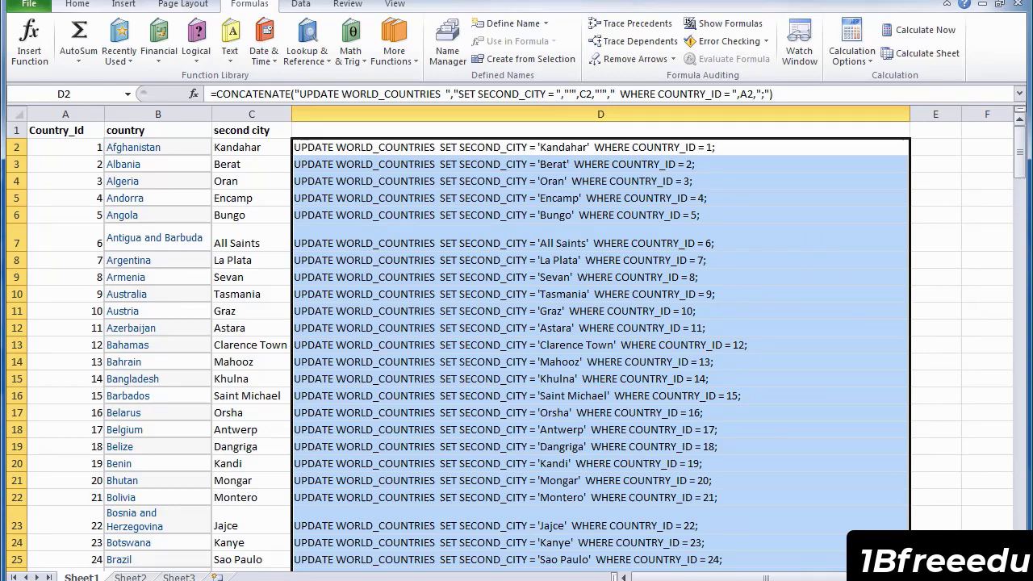
pyautogui.scroll(-3, 516, 347)
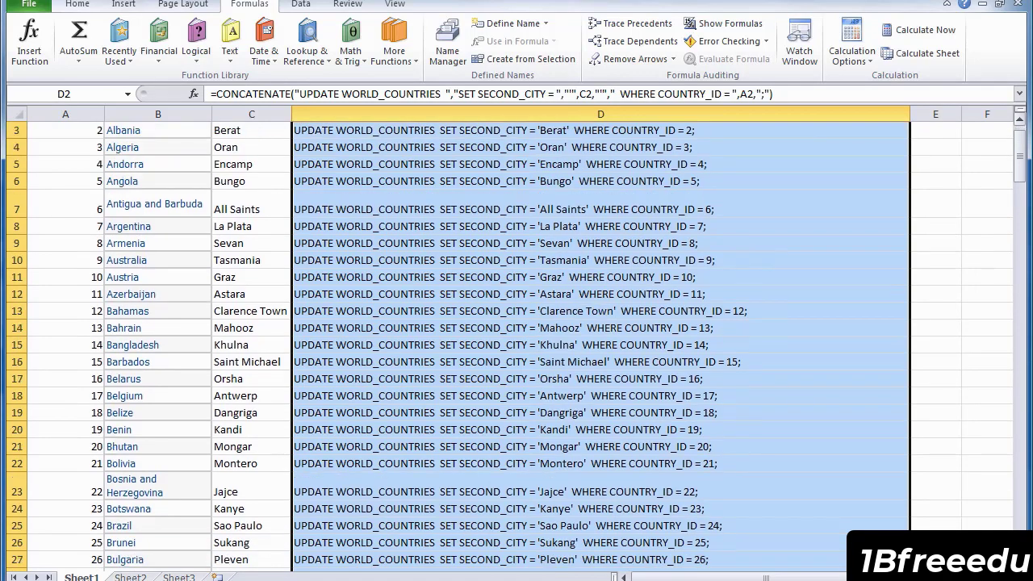
pyautogui.scroll(-2, 517, 347)
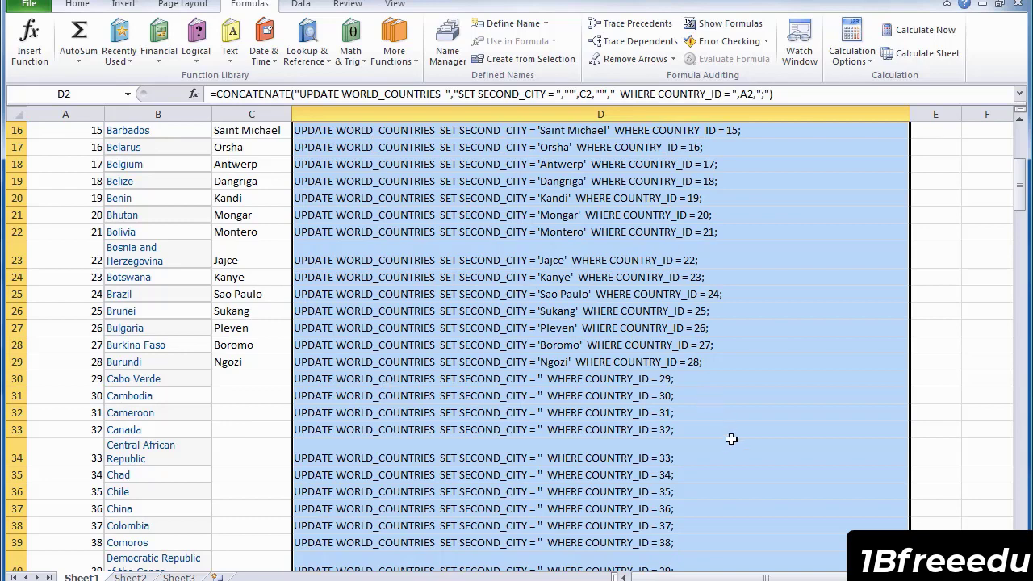
pyautogui.click(300, 374)
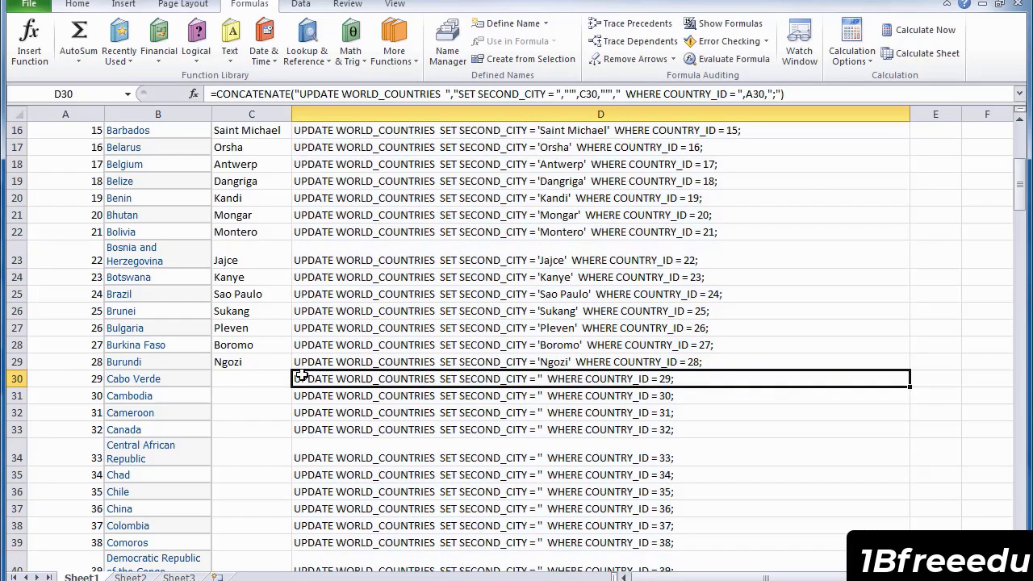
pyautogui.moveTo(300, 374); pyautogui.dragTo(348, 529)
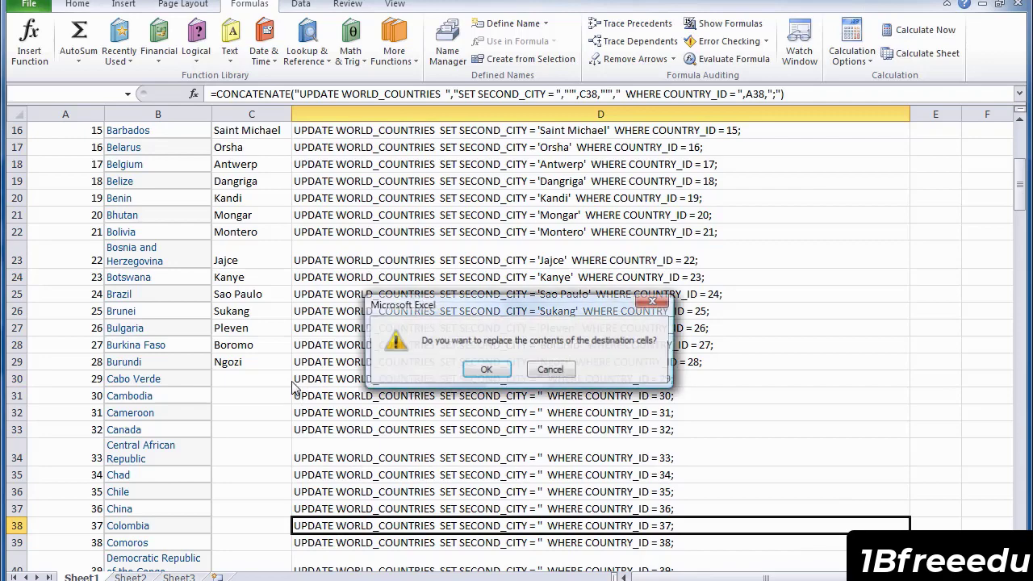
pyautogui.click(535, 368)
# - Delete the generated statements in column D from D30 down, for the countries without a second city
pyautogui.moveTo(323, 376); pyautogui.dragTo(412, 561)
pyautogui.press('Delete')
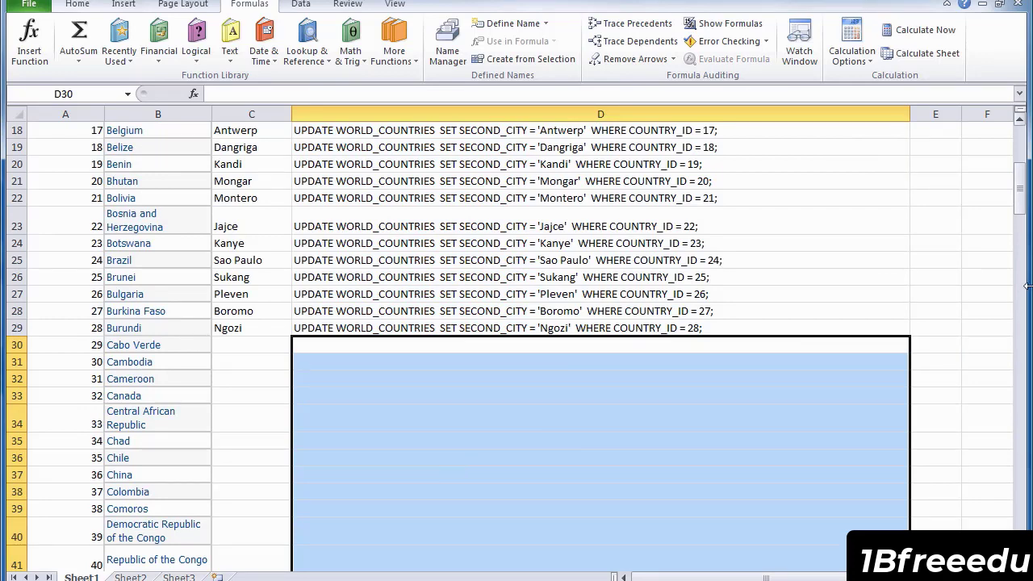
# - Copy the whole of column D containing the generated UPDATE statements
pyautogui.moveTo(1022, 182); pyautogui.dragTo(1023, 154)
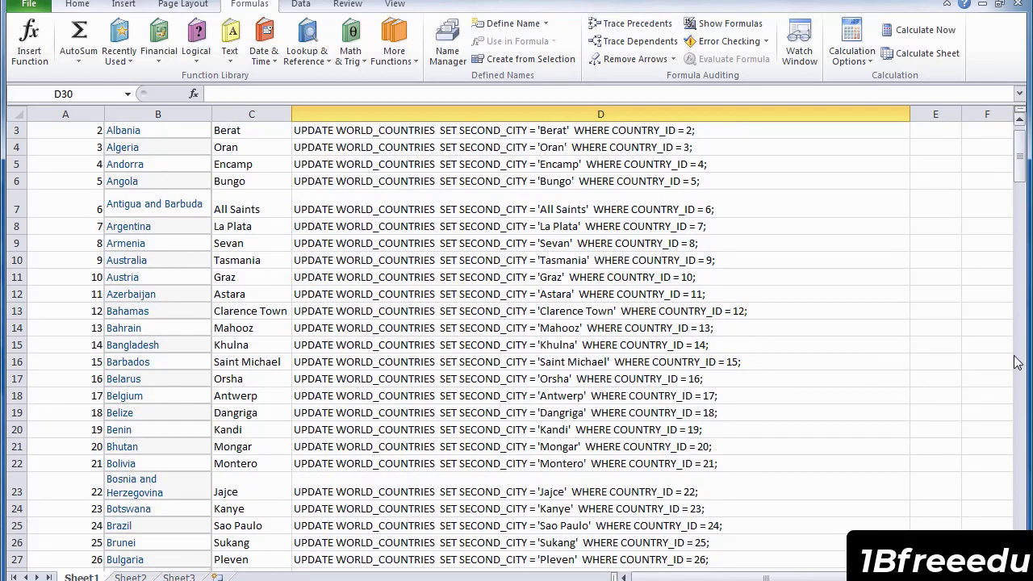
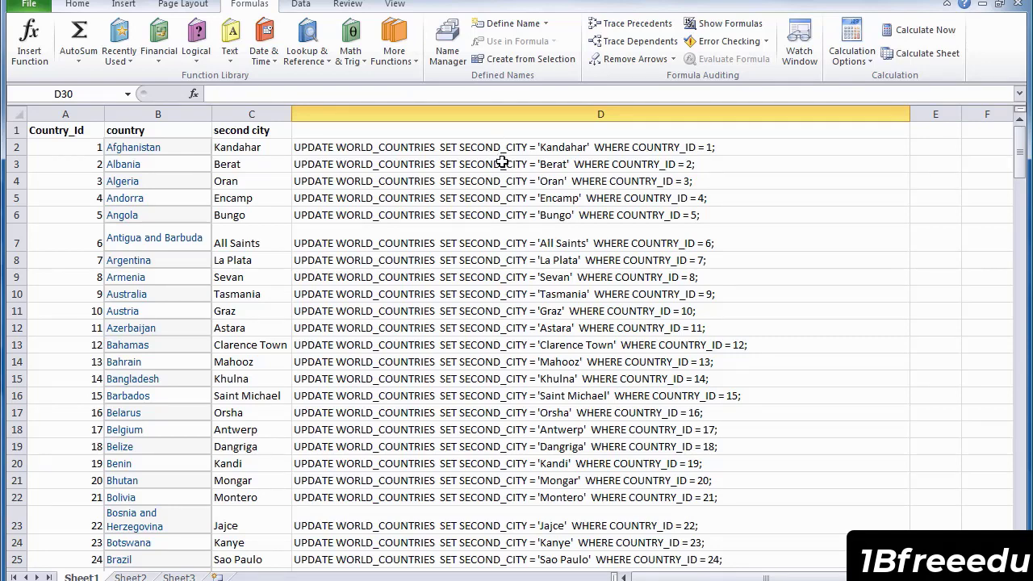
pyautogui.click(545, 114)
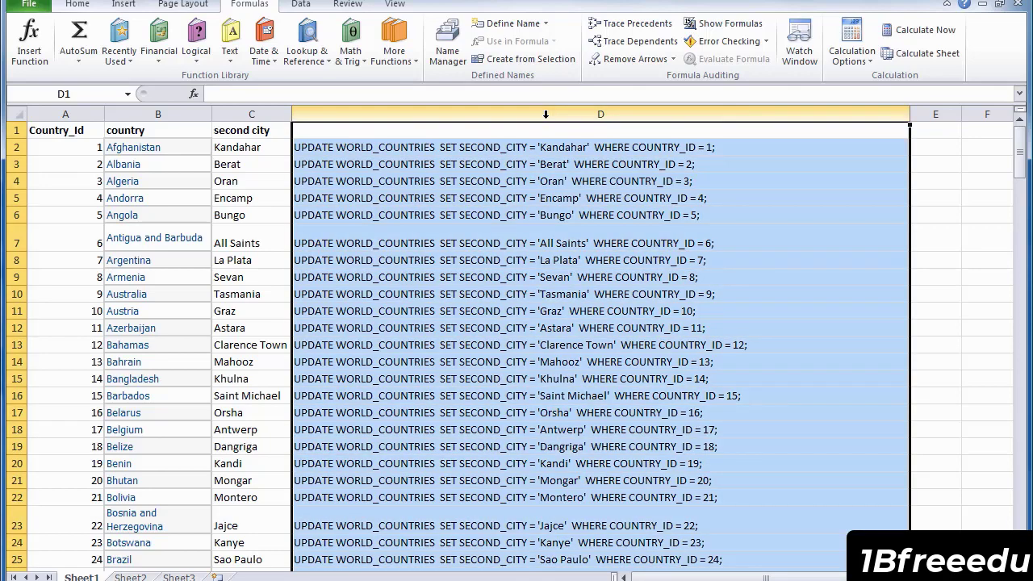
pyautogui.rightClick(545, 115)
pyautogui.click(586, 147)
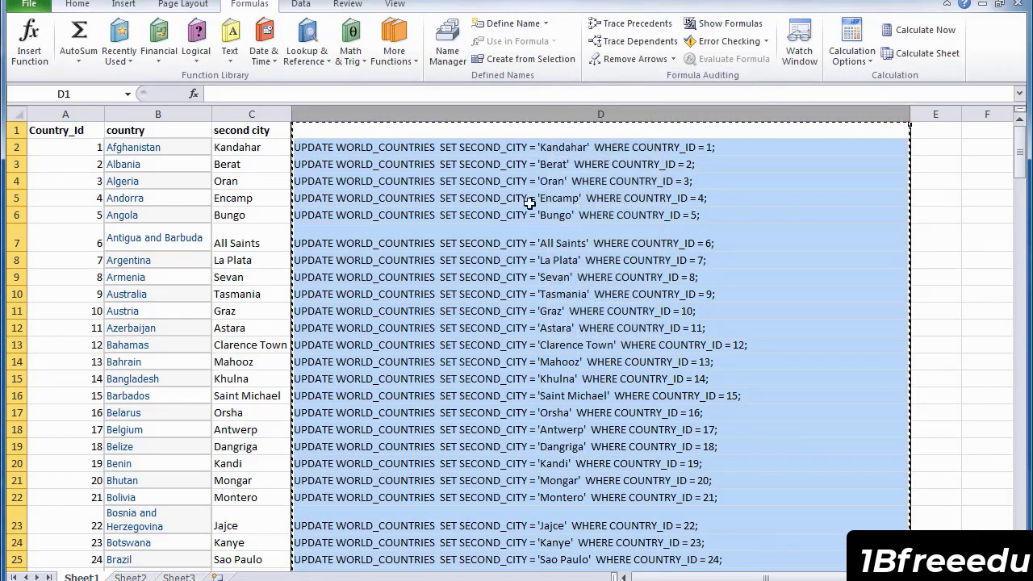
# - Switch to Toad for Oracle, move its window up the screen and make the SQL editor area taller
pyautogui.hotkey('alt', 'Tab')
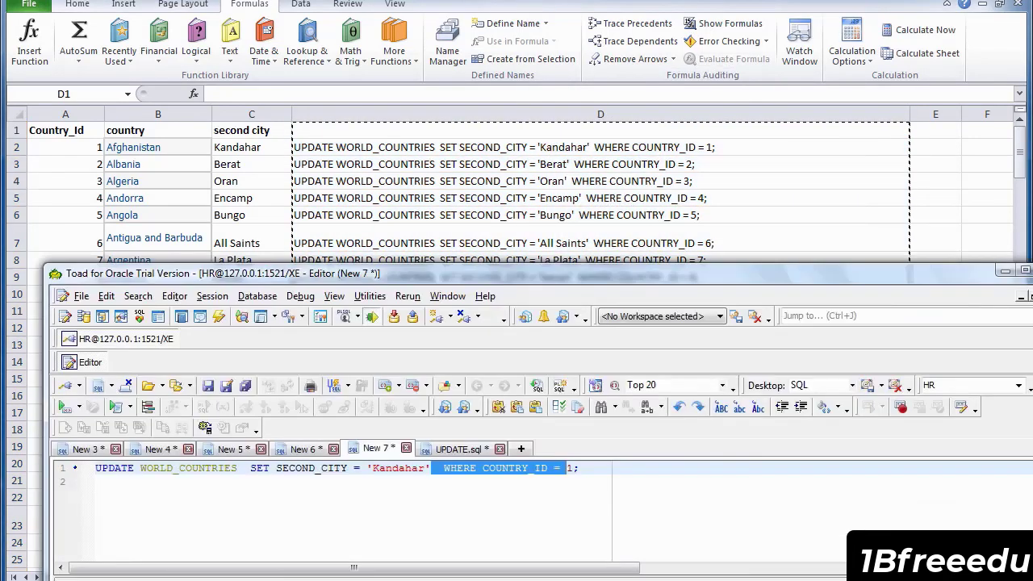
pyautogui.moveTo(539, 279); pyautogui.dragTo(489, 13)
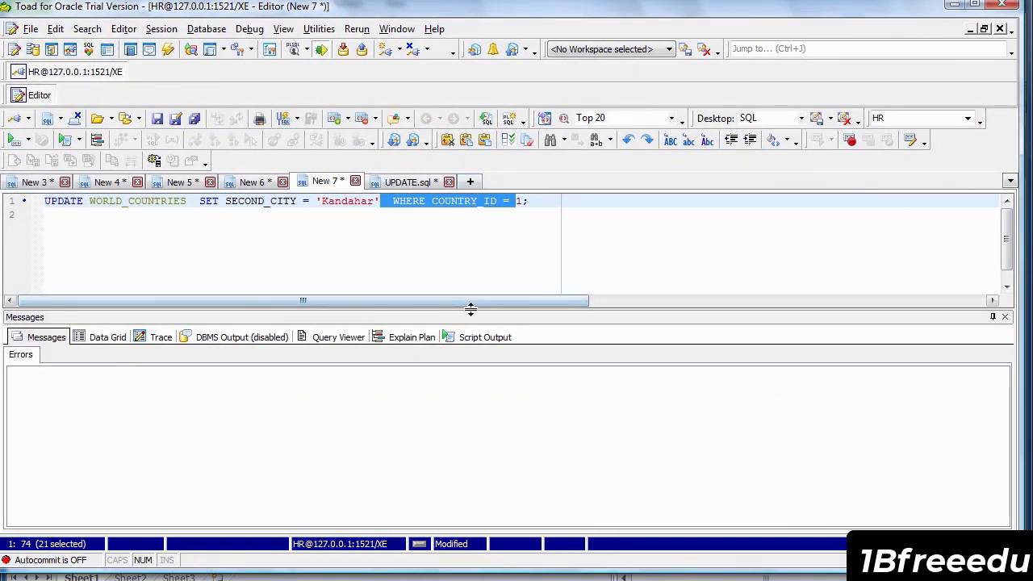
pyautogui.moveTo(470, 308); pyautogui.dragTo(471, 358)
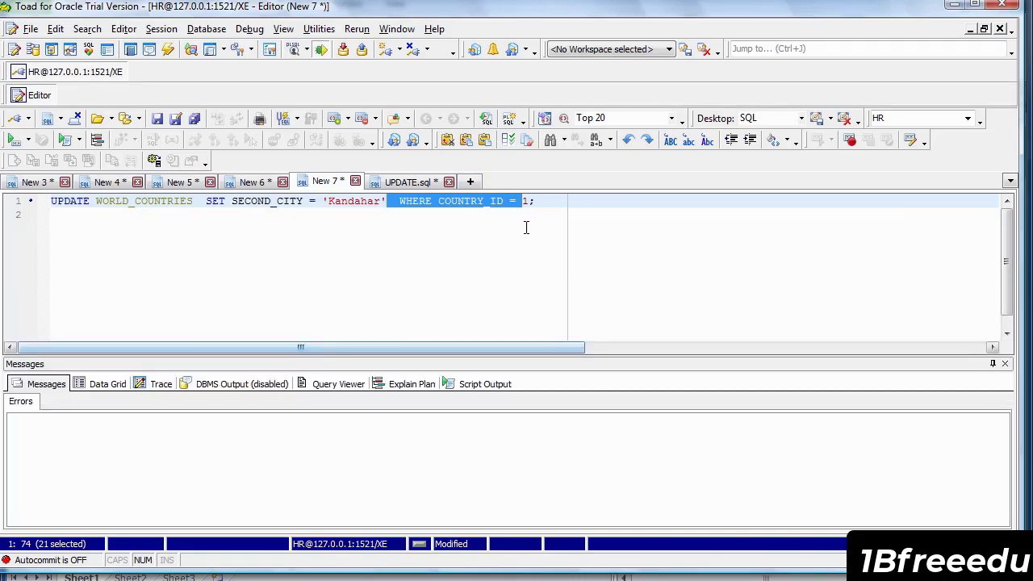
# - Create a new editor tab and paste the copied UPDATE statements into it
pyautogui.click(470, 181)
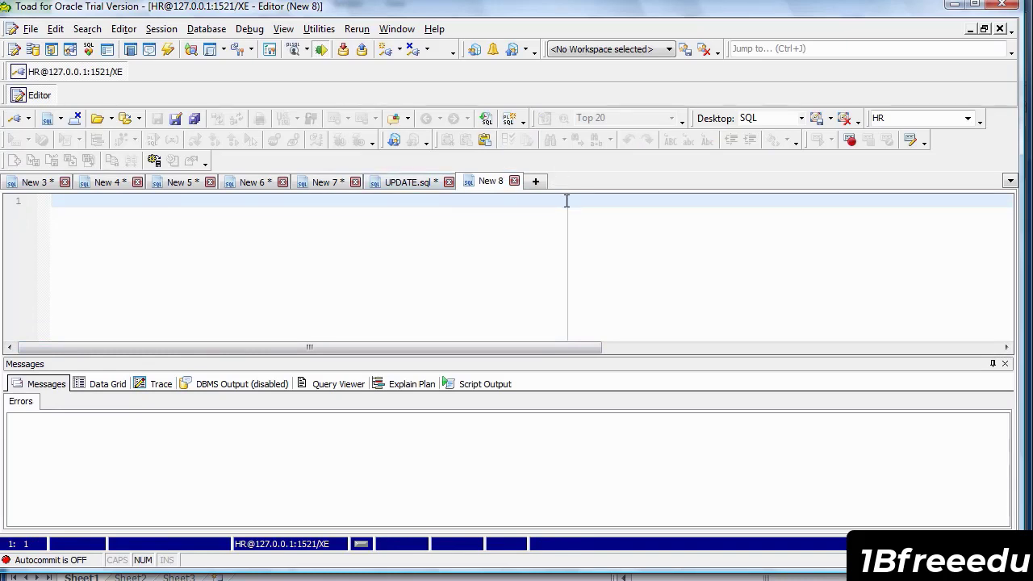
pyautogui.rightClick(197, 224)
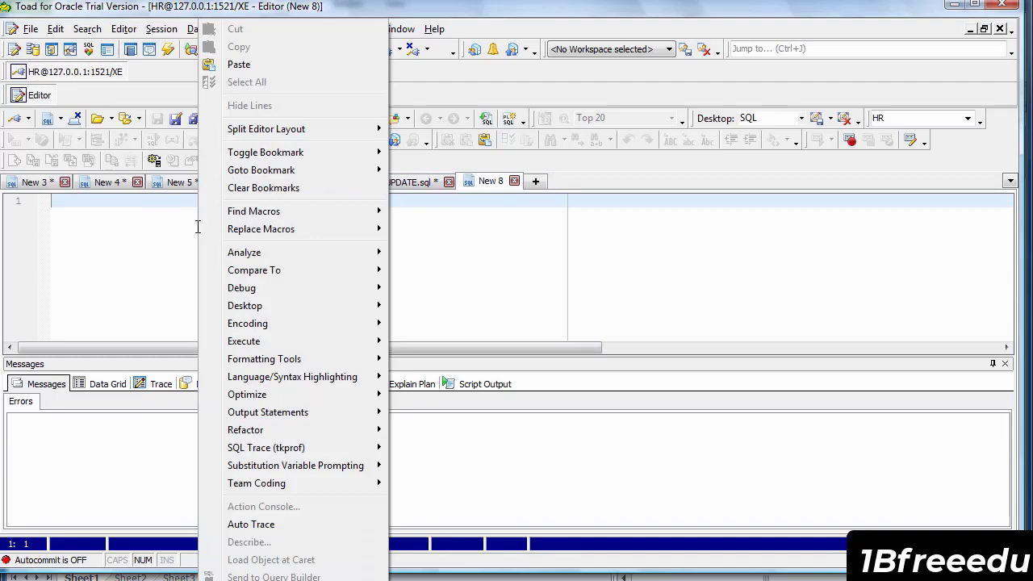
pyautogui.click(239, 65)
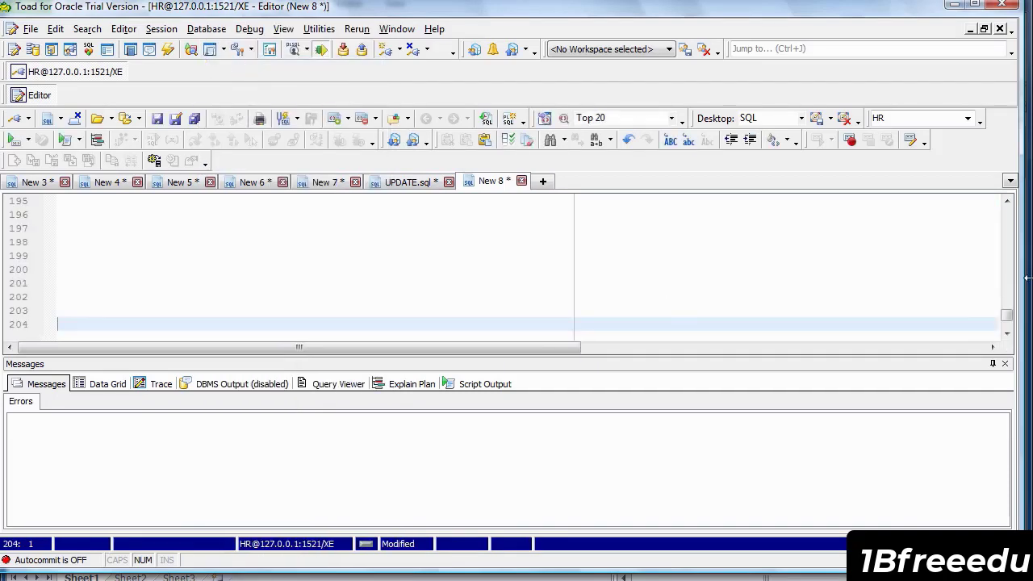
# - Review the pasted UPDATE statements from the first one to the last, for COUNTRY_ID 28
pyautogui.moveTo(1006, 323); pyautogui.dragTo(1001, 210)
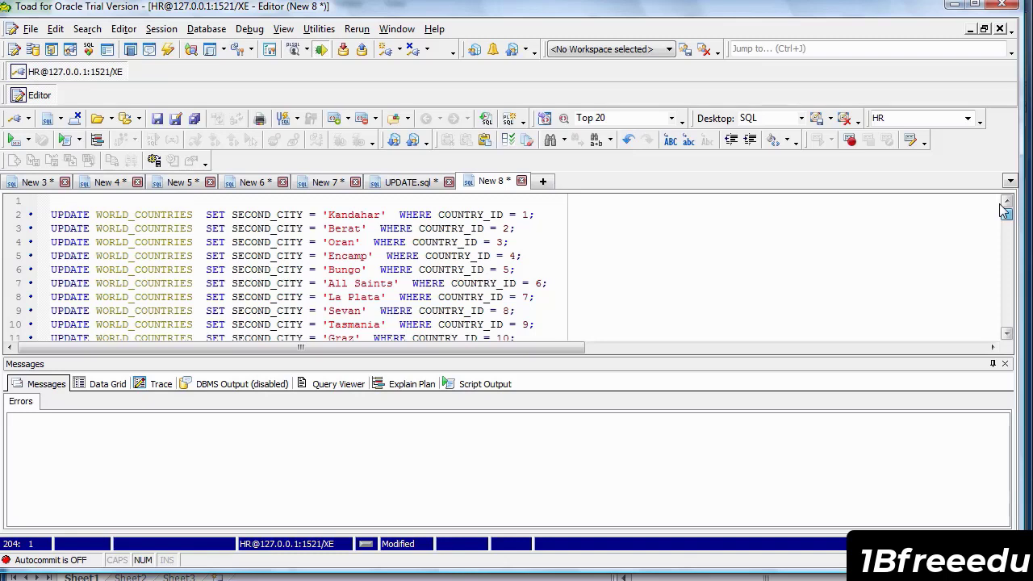
pyautogui.moveTo(1003, 210); pyautogui.dragTo(1003, 211)
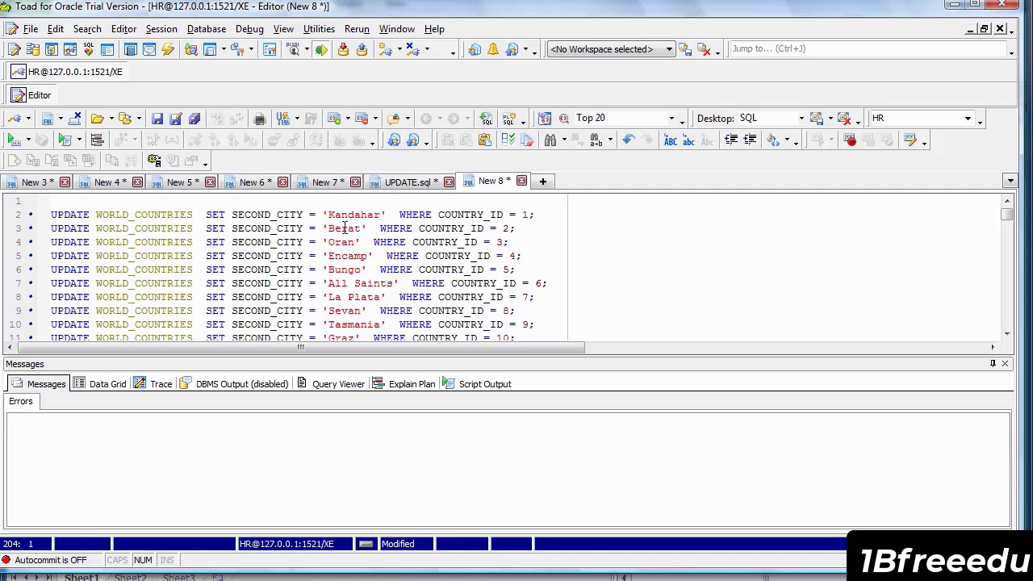
pyautogui.click(1007, 335)
pyautogui.click(1007, 335)
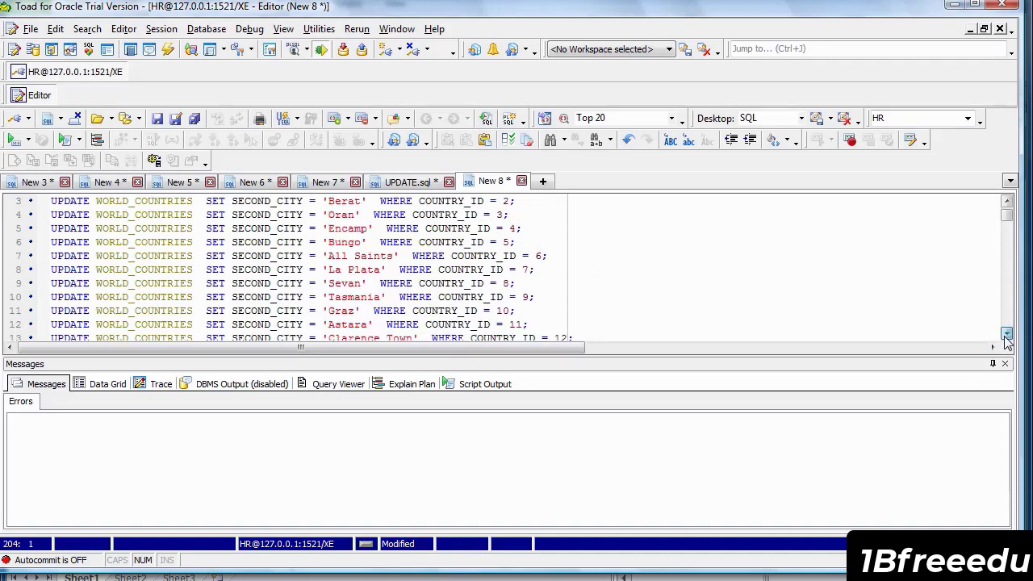
pyautogui.click(1007, 335)
pyautogui.click(1006, 335)
pyautogui.click(1007, 335)
pyautogui.click(1007, 335)
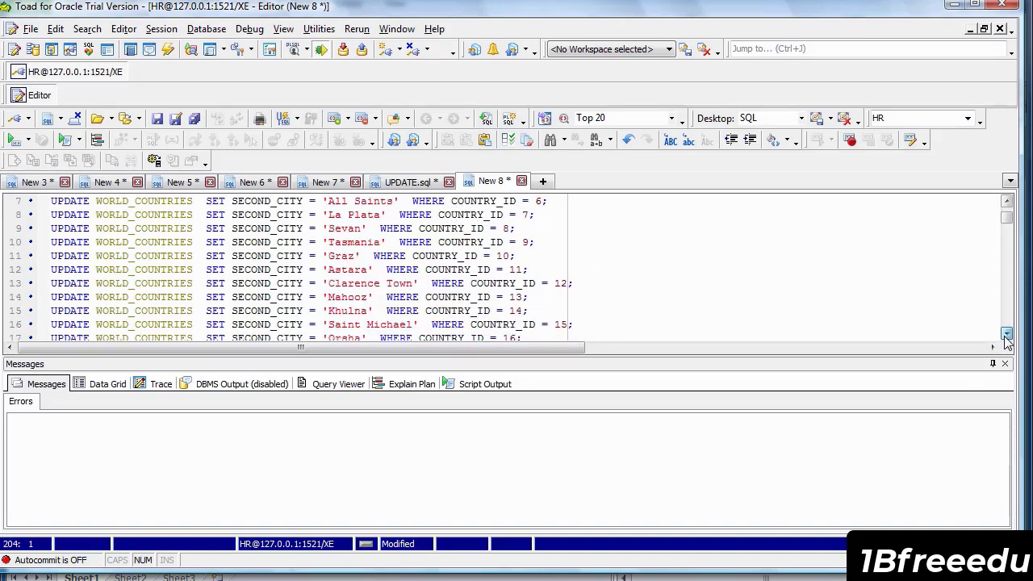
pyautogui.click(1007, 334)
pyautogui.click(1006, 335)
pyautogui.click(1007, 335)
pyautogui.click(1007, 336)
pyautogui.click(1007, 336)
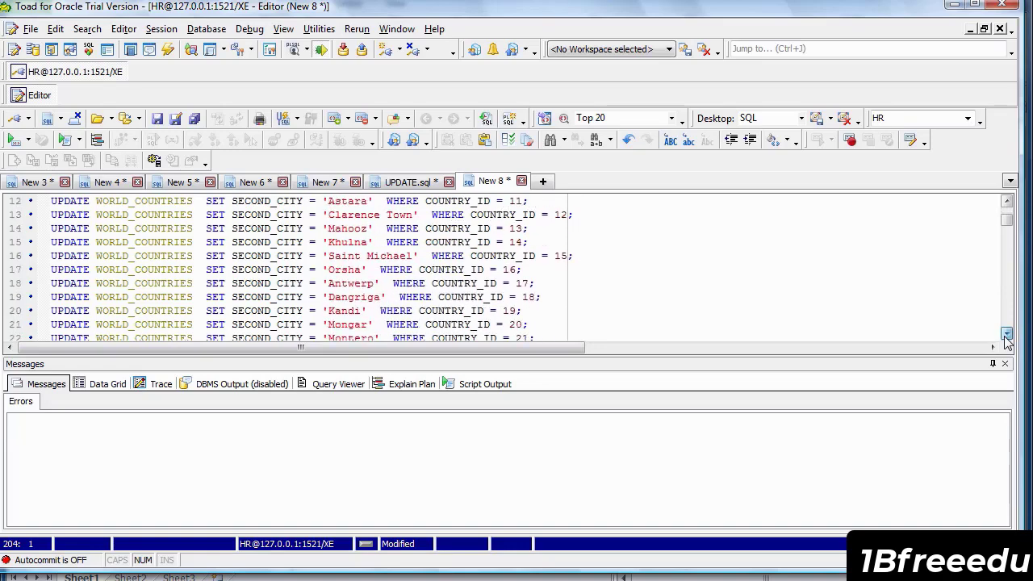
pyautogui.click(1006, 336)
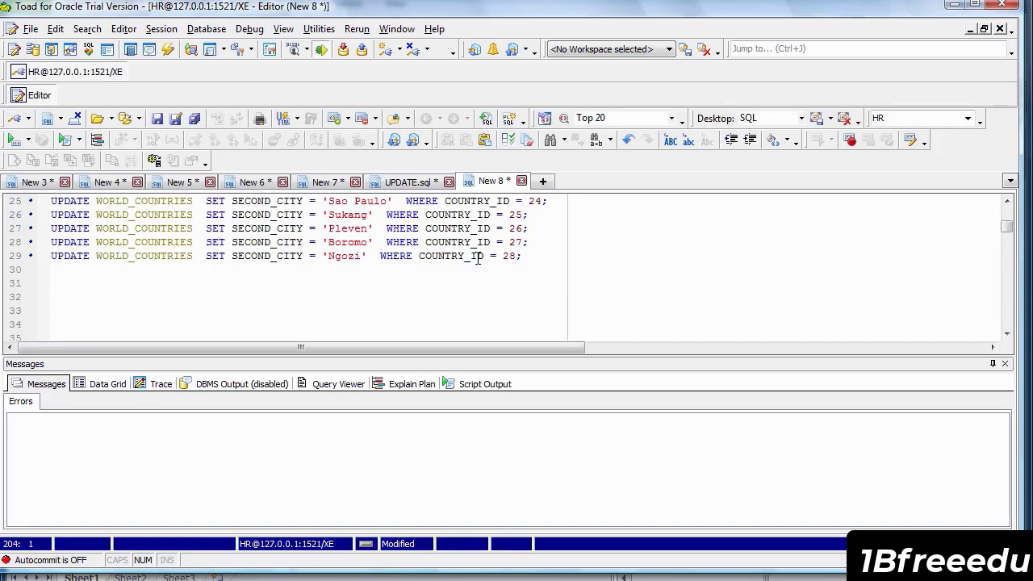
# - Execute all the pasted UPDATE statements as a script and commit the changes
pyautogui.click(545, 259)
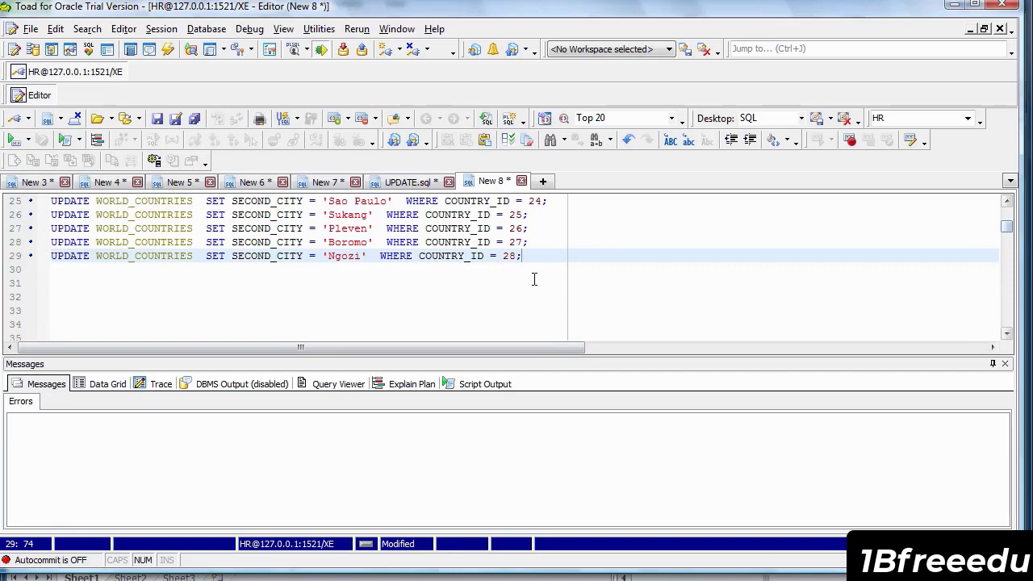
pyautogui.click(66, 142)
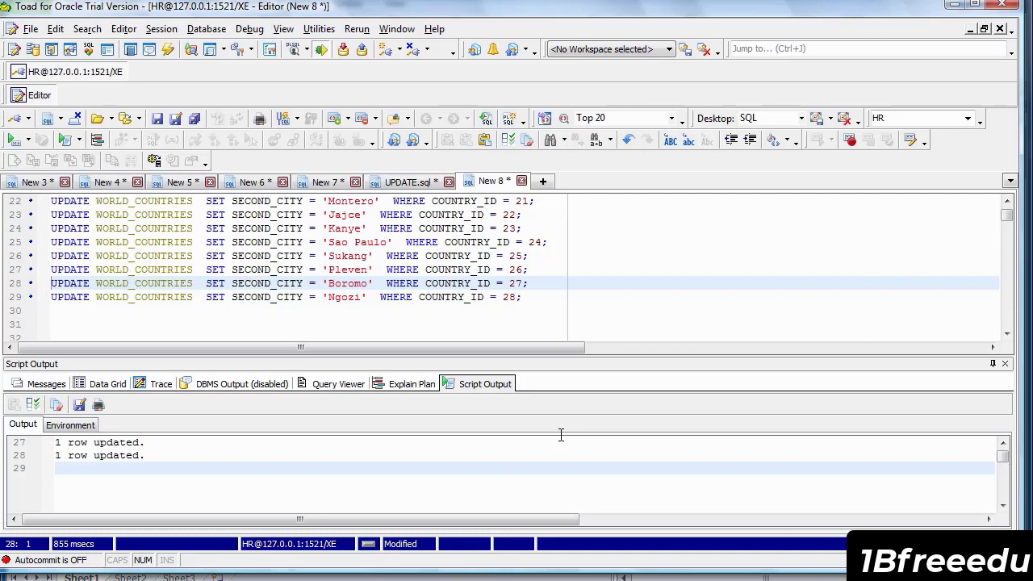
pyautogui.click(344, 51)
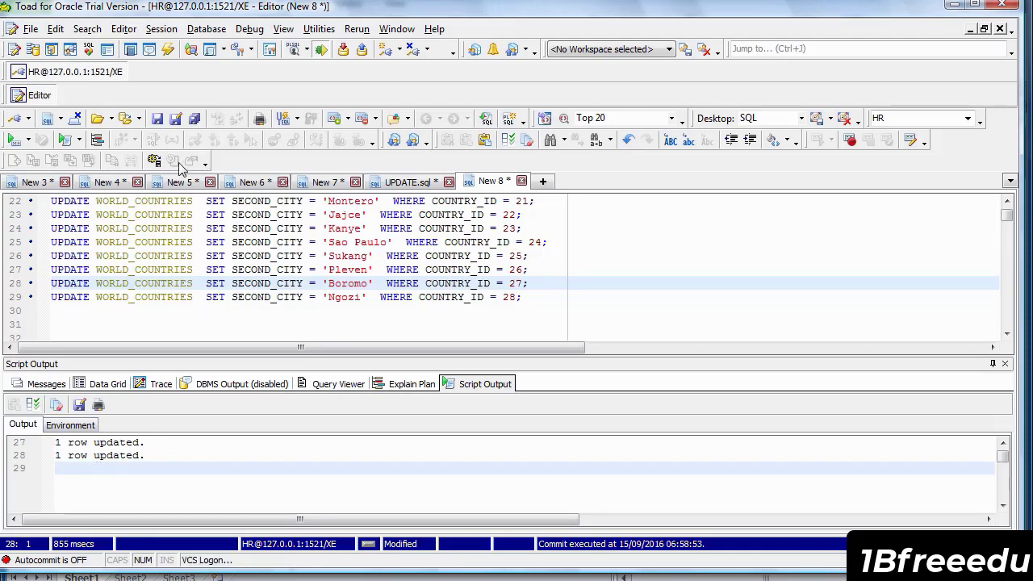
# - Rerun the select * from world_countries; query and examine the SECOND_CITY values down to the Cabo Verde row
pyautogui.click(117, 185)
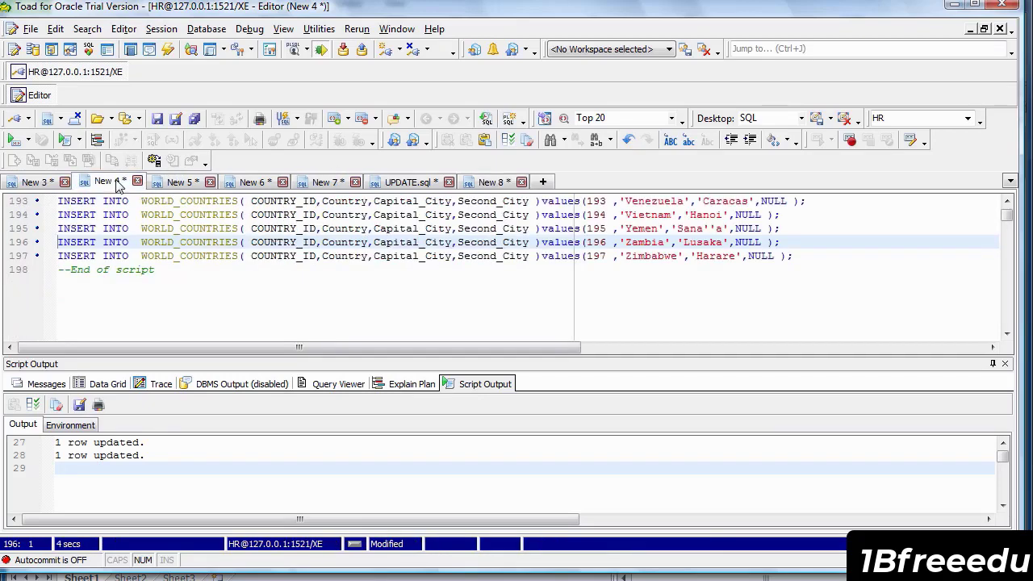
pyautogui.click(161, 184)
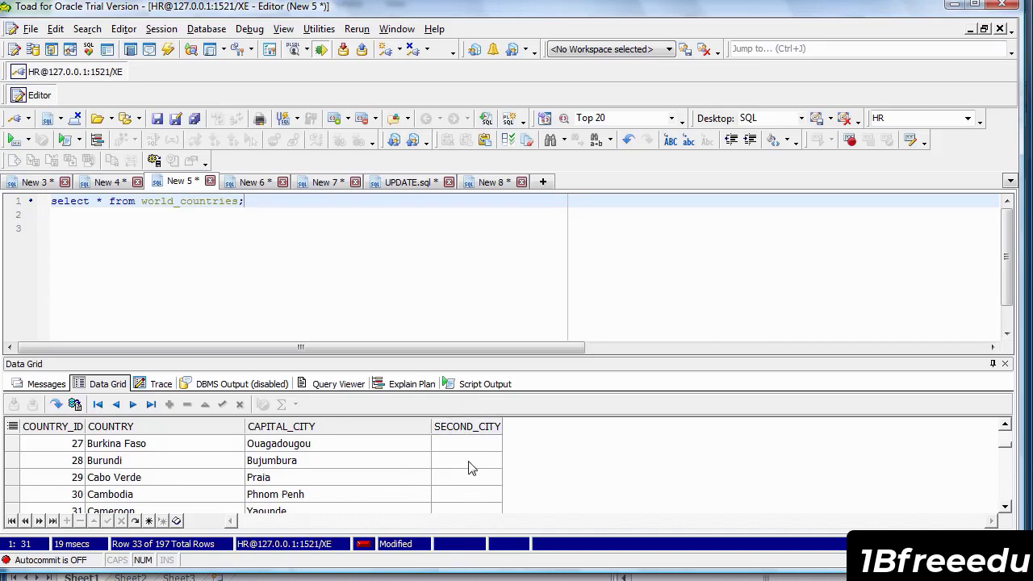
pyautogui.click(16, 140)
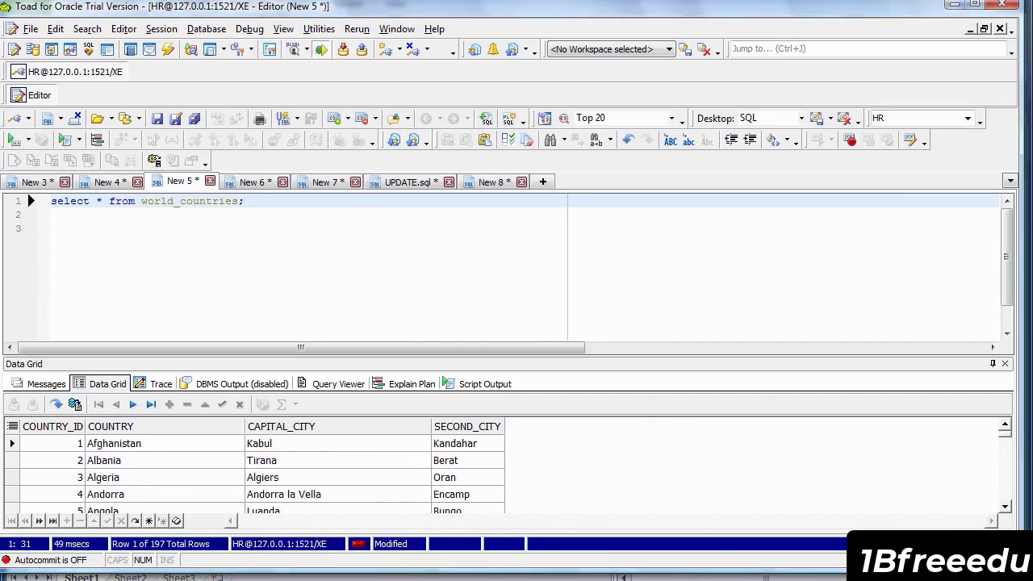
pyautogui.click(1005, 507)
pyautogui.click(1005, 507)
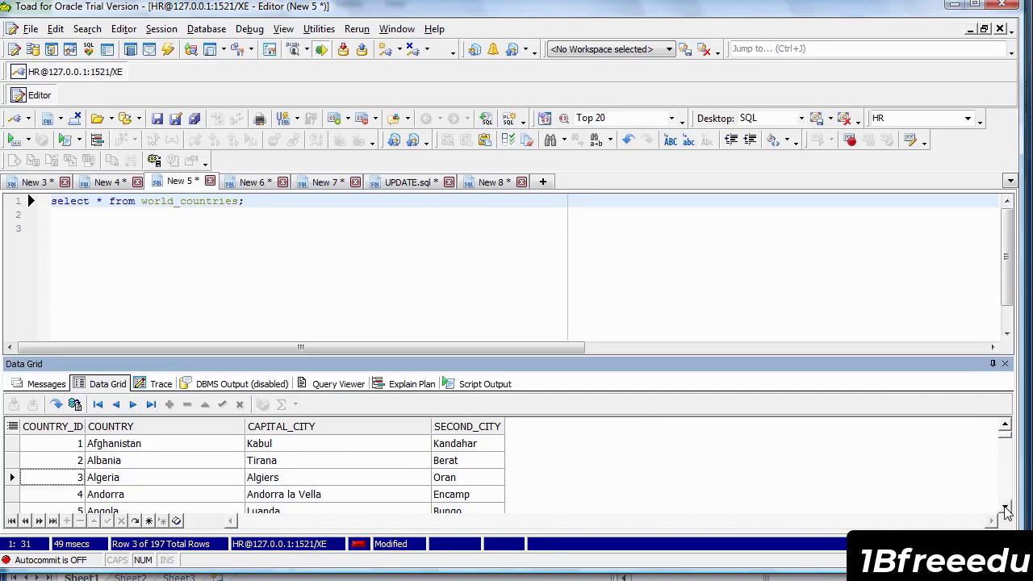
pyautogui.click(1005, 507)
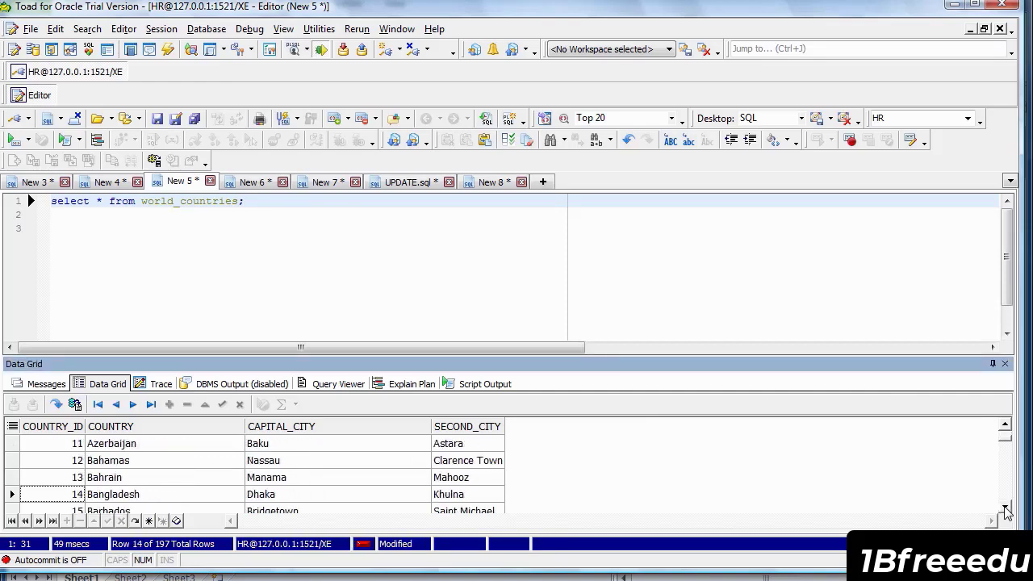
pyautogui.click(1005, 507)
pyautogui.click(1005, 507)
pyautogui.click(1005, 506)
pyautogui.click(1005, 506)
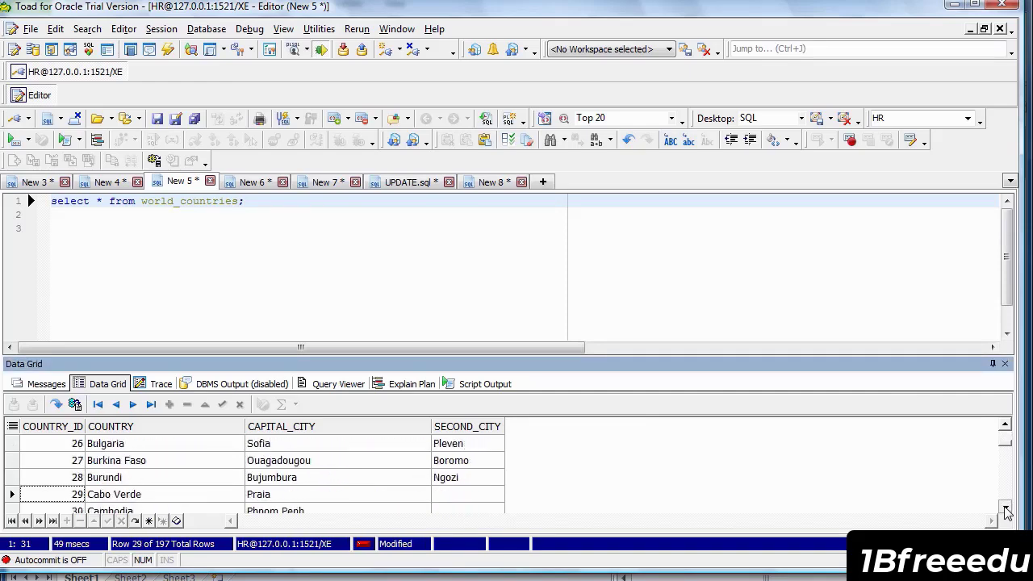
# - Examine the SECOND_CITY values in the world_countries result rows between Brunei and Chile
pyautogui.click(1005, 507)
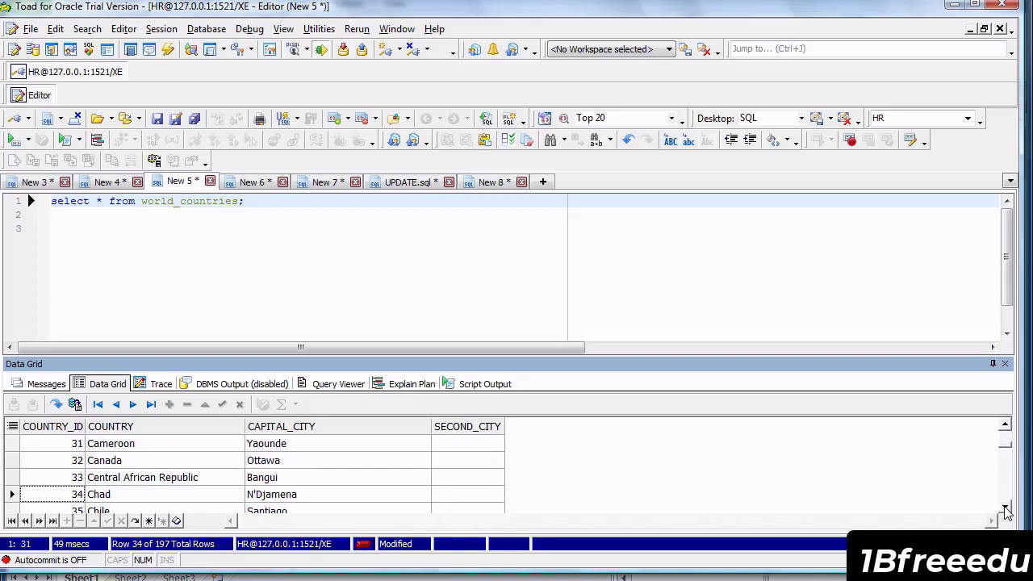
pyautogui.click(1006, 428)
pyautogui.click(1005, 428)
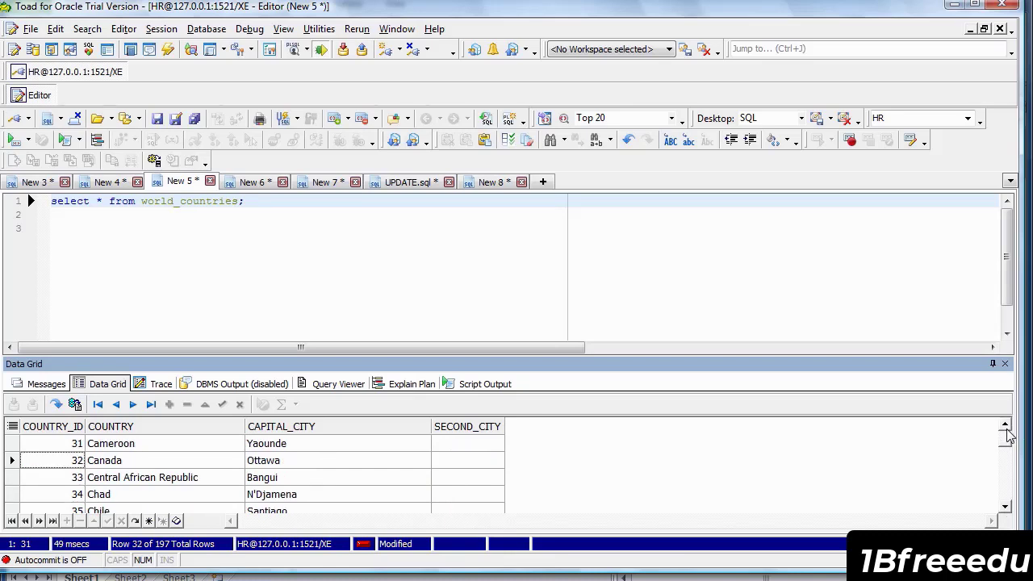
pyautogui.click(1006, 428)
pyautogui.click(1006, 428)
pyautogui.click(1005, 427)
pyautogui.click(1006, 428)
pyautogui.click(1006, 428)
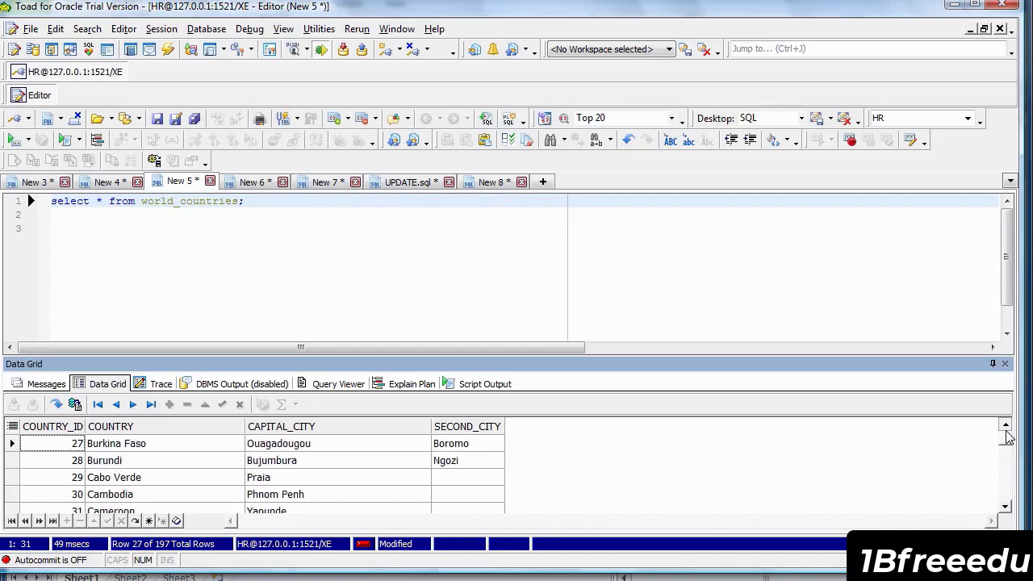
pyautogui.click(1006, 428)
pyautogui.click(1006, 427)
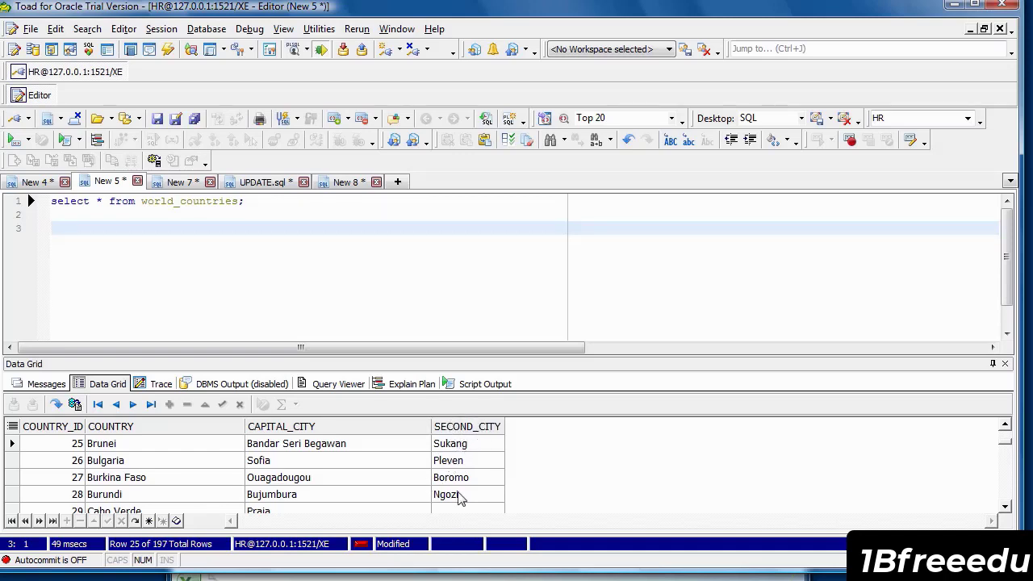
# - Inspect the SECOND_CITY cells of Brunei and Bulgaria, ending with the whole Brunei row selected
pyautogui.click(460, 448)
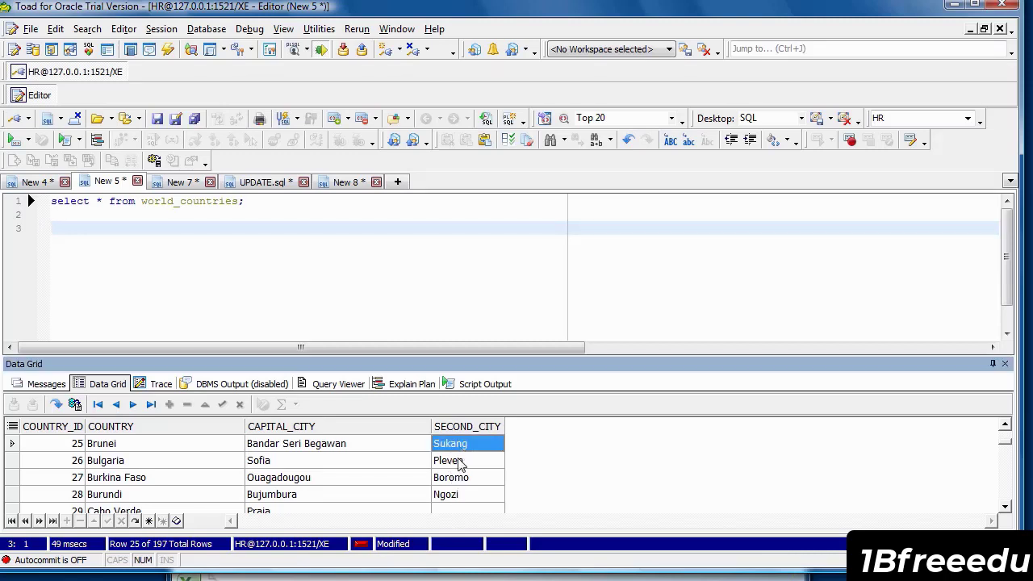
pyautogui.click(460, 460)
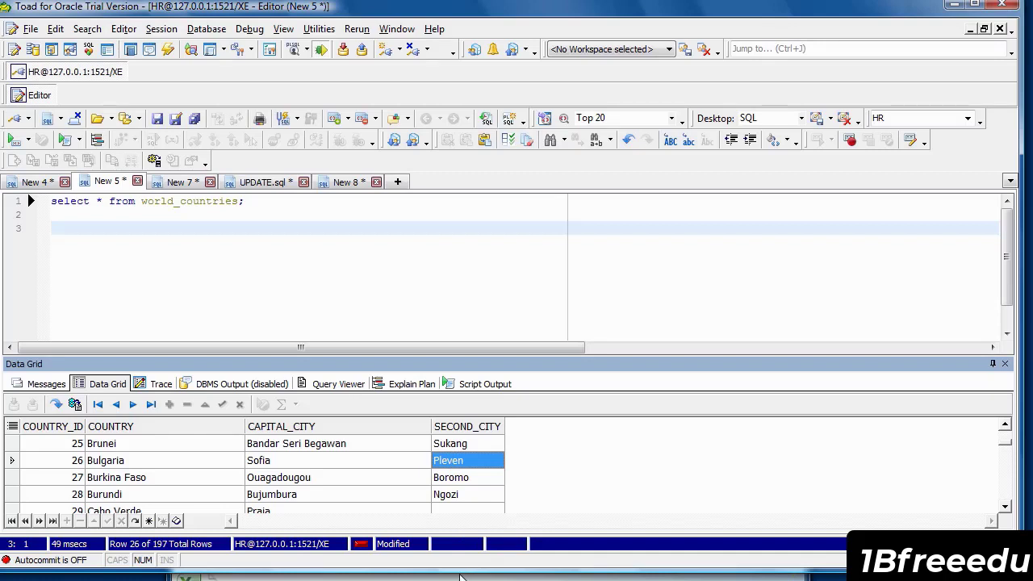
pyautogui.moveTo(466, 568); pyautogui.dragTo(464, 573)
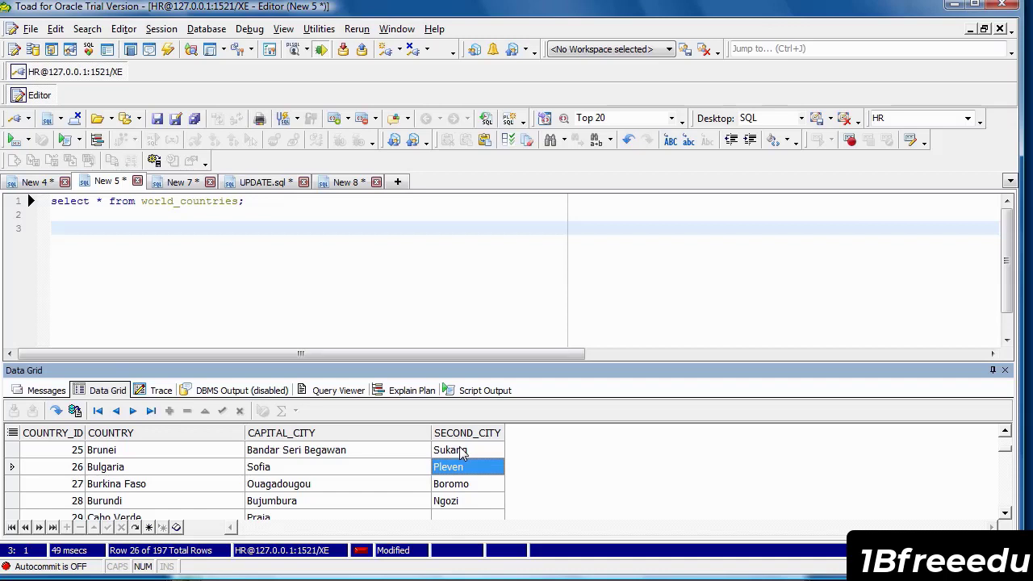
pyautogui.click(12, 452)
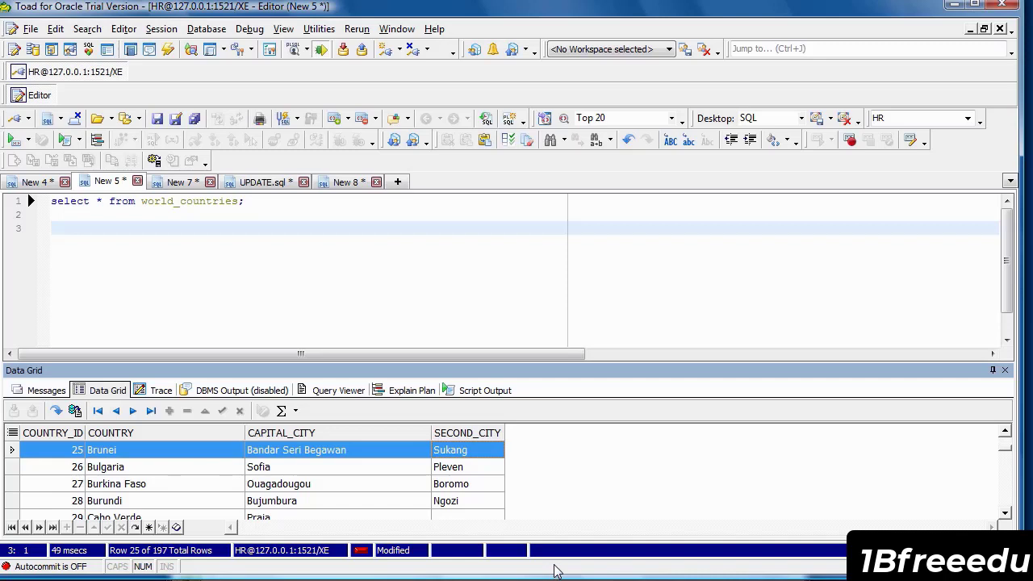
# - Switch to the Excel country sheet, widen column D to fit long statements, and check the second city list down to Cabo Verde
pyautogui.hotkey('ctrl', 'Tab')
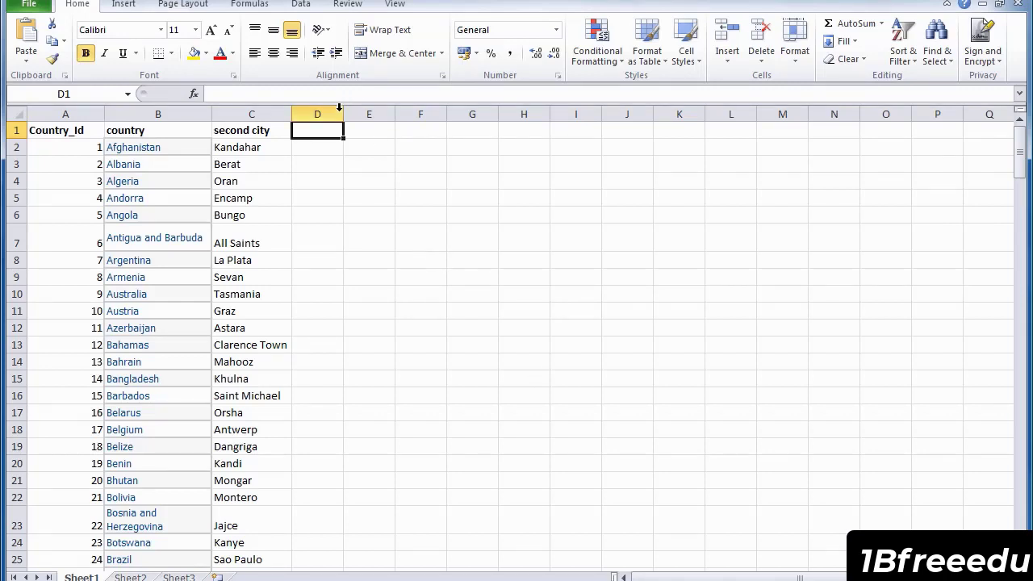
pyautogui.moveTo(343, 113); pyautogui.dragTo(723, 177)
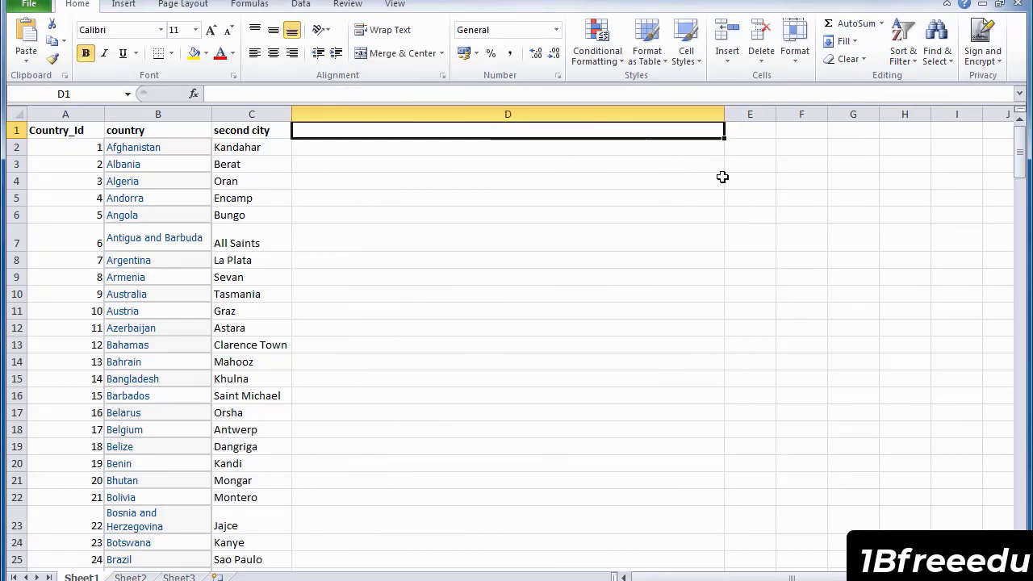
pyautogui.click(329, 151)
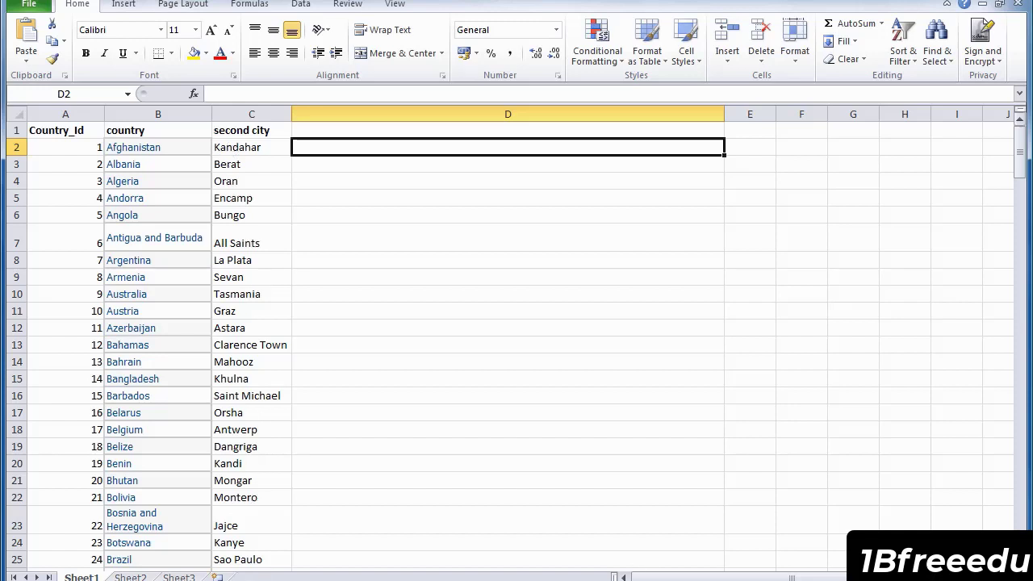
pyautogui.scroll(-4, 516, 344)
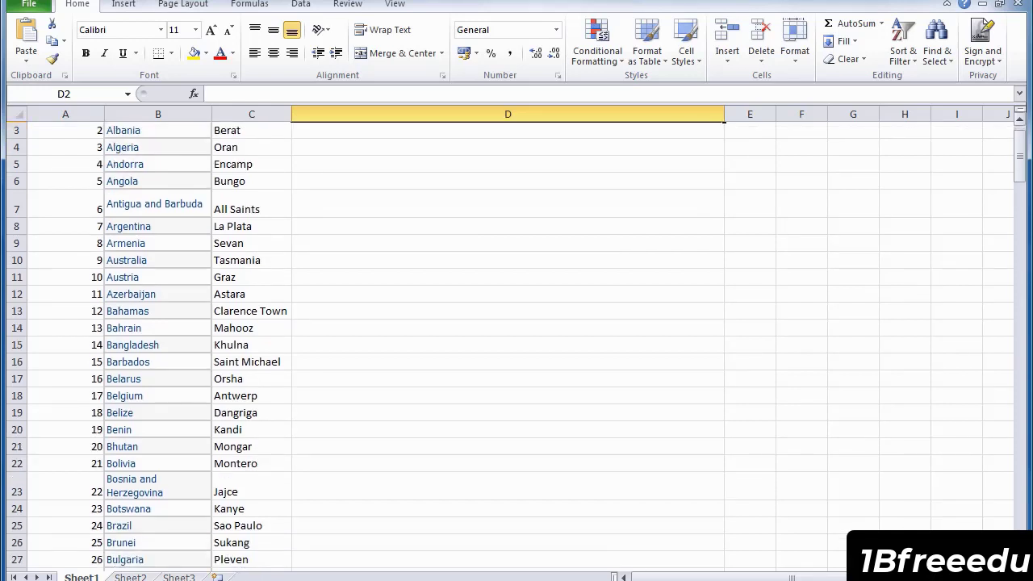
pyautogui.scroll(-1, 516, 344)
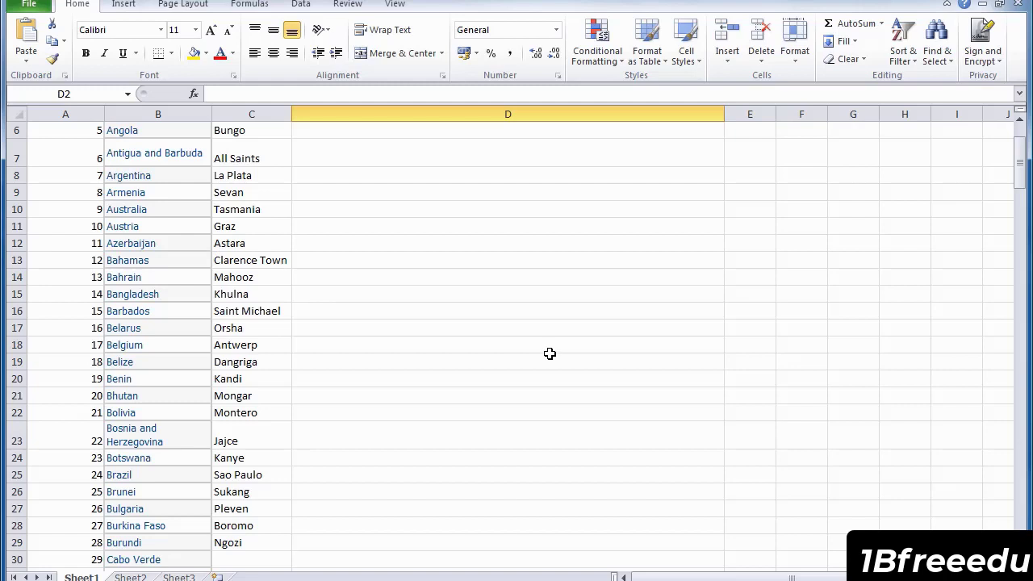
pyautogui.moveTo(1021, 155); pyautogui.dragTo(1018, 137)
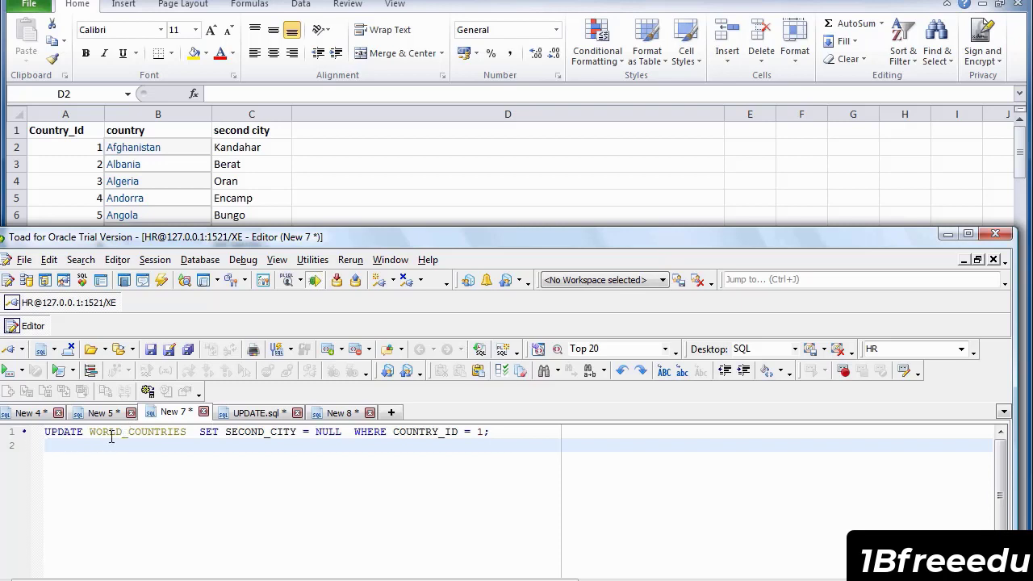
# - Start a CONCATENATE formula in cell D2 and open its function arguments dialog
pyautogui.click(315, 152)
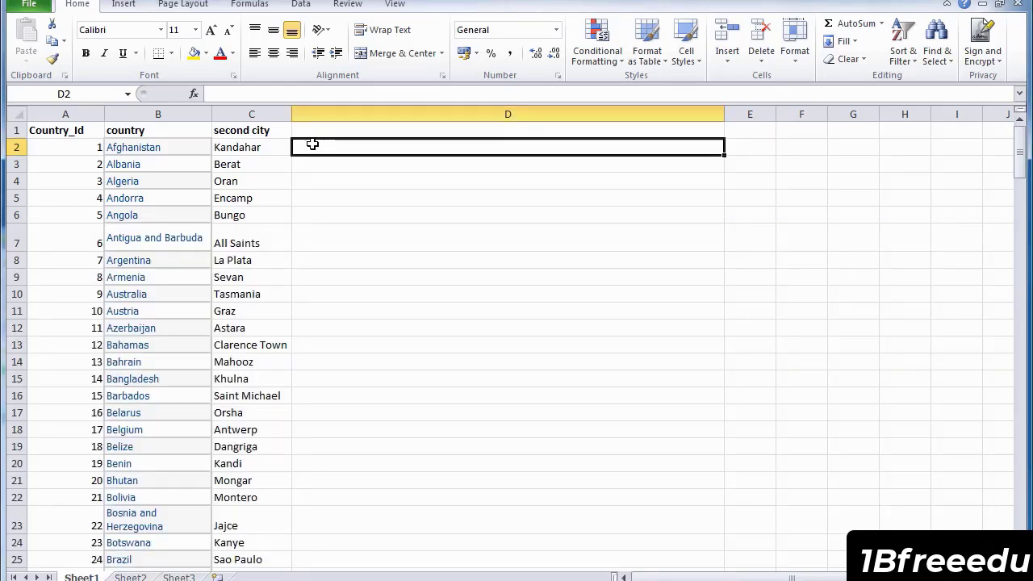
pyautogui.write('=')
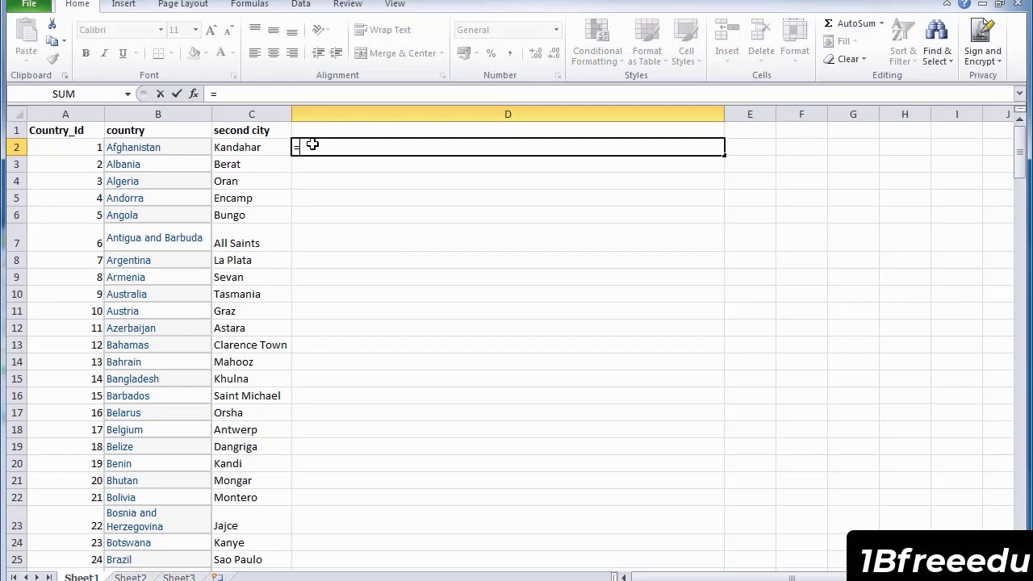
pyautogui.write('conc')
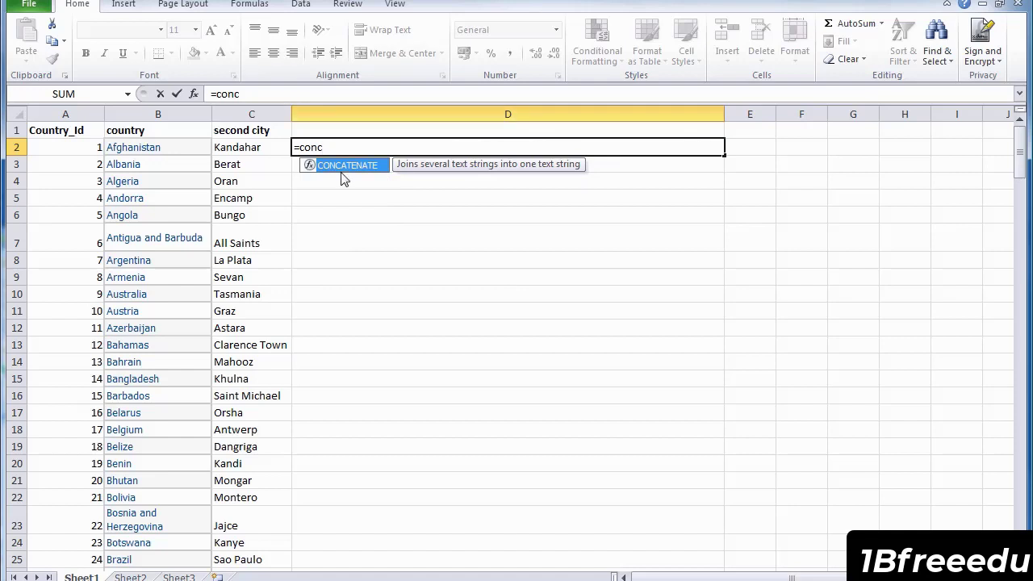
pyautogui.doubleClick(342, 166)
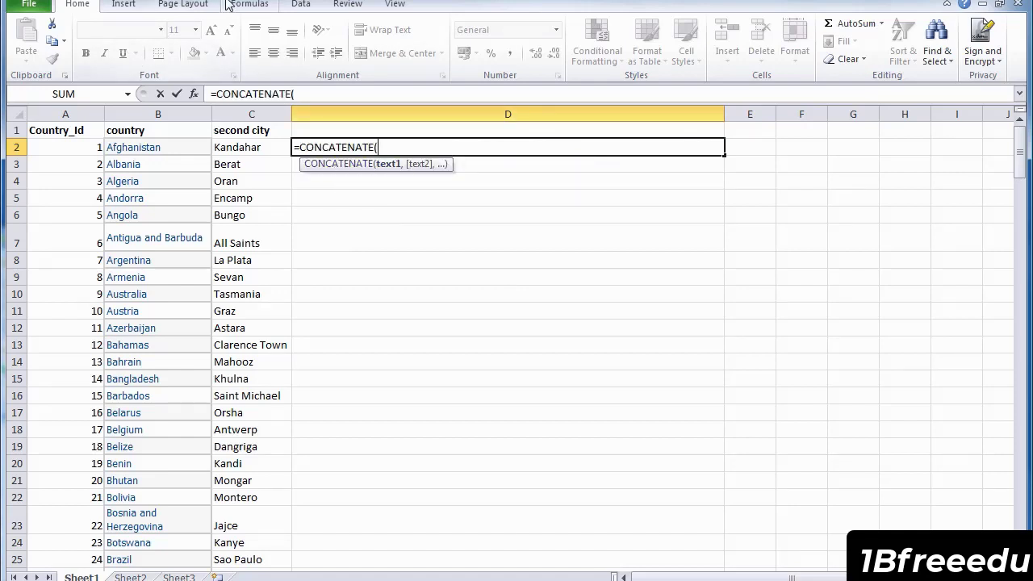
pyautogui.click(252, 8)
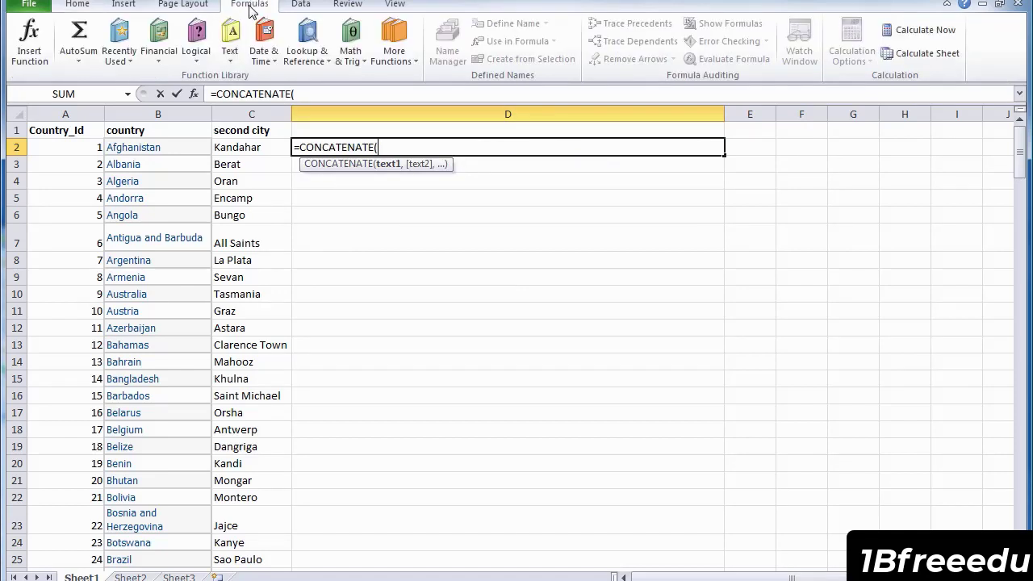
pyautogui.click(32, 51)
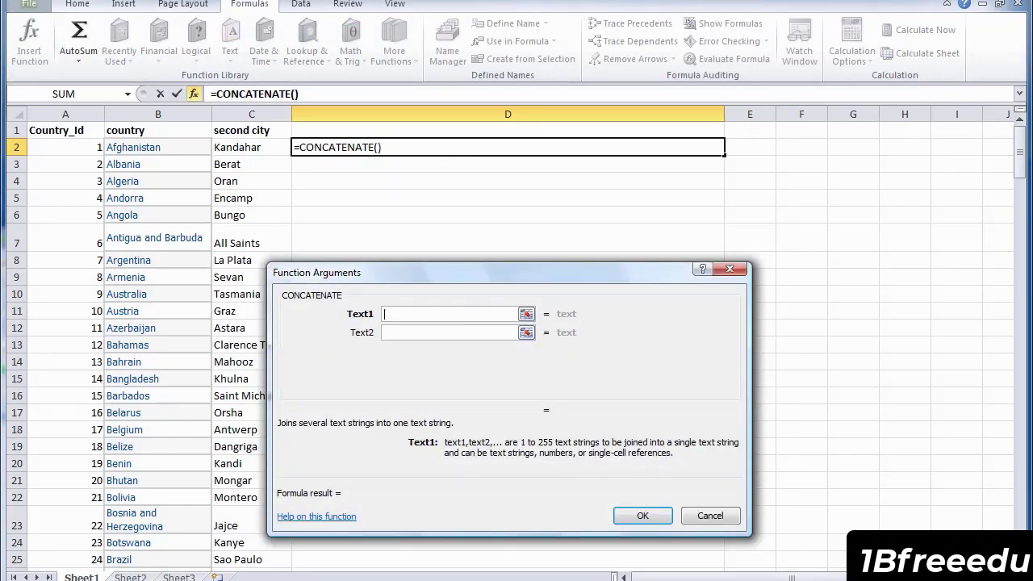
# - Copy "UPDATE WORLD_COUNTRIES" from the statement in Toad and paste it as Text1 of the CONCATENATE function in Excel
pyautogui.hotkey('alt', 'Tab')
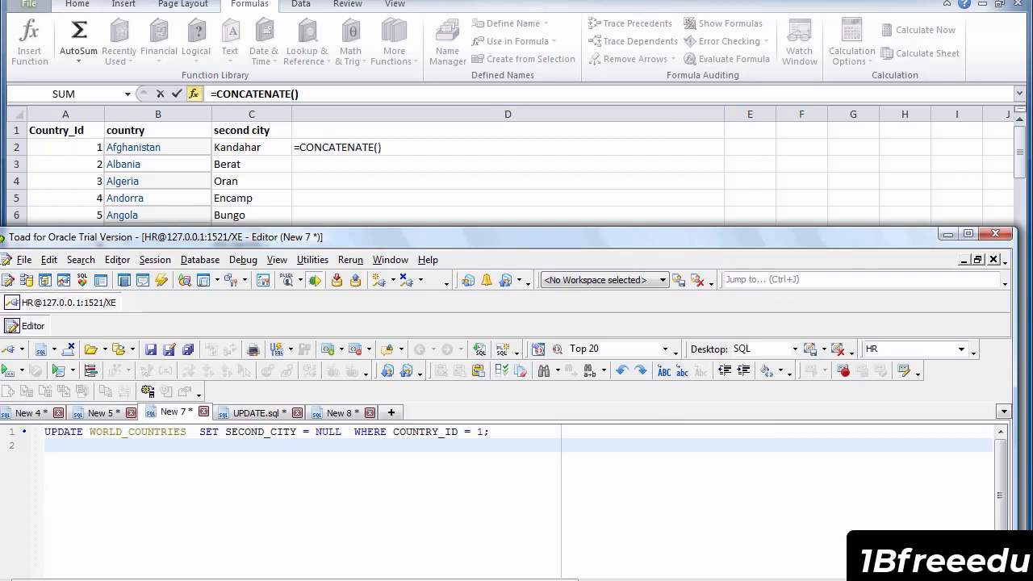
pyautogui.click(46, 432)
pyautogui.moveTo(45, 432); pyautogui.dragTo(200, 436)
pyautogui.hotkey('ctrl', 'c')
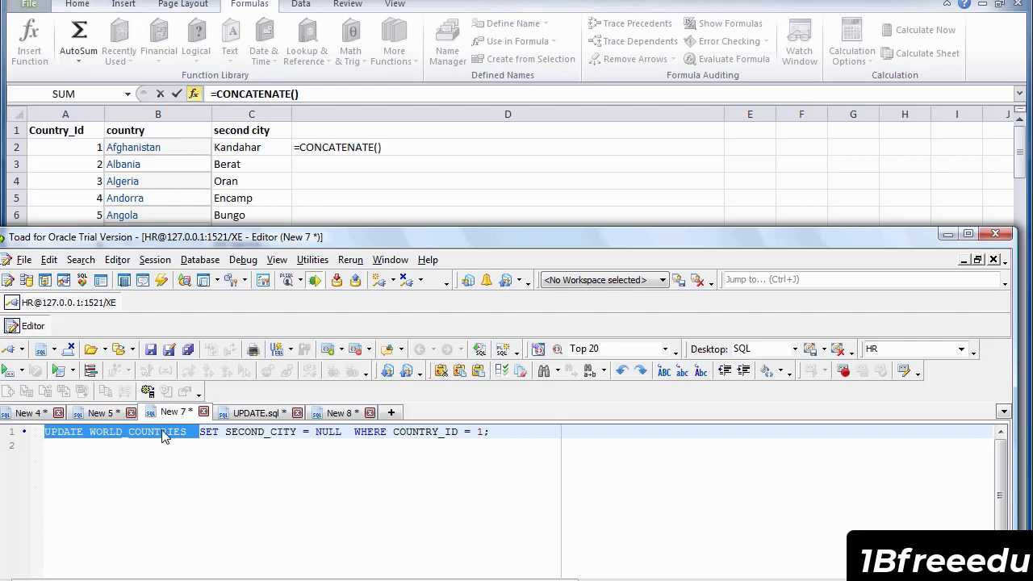
pyautogui.rightClick(165, 431)
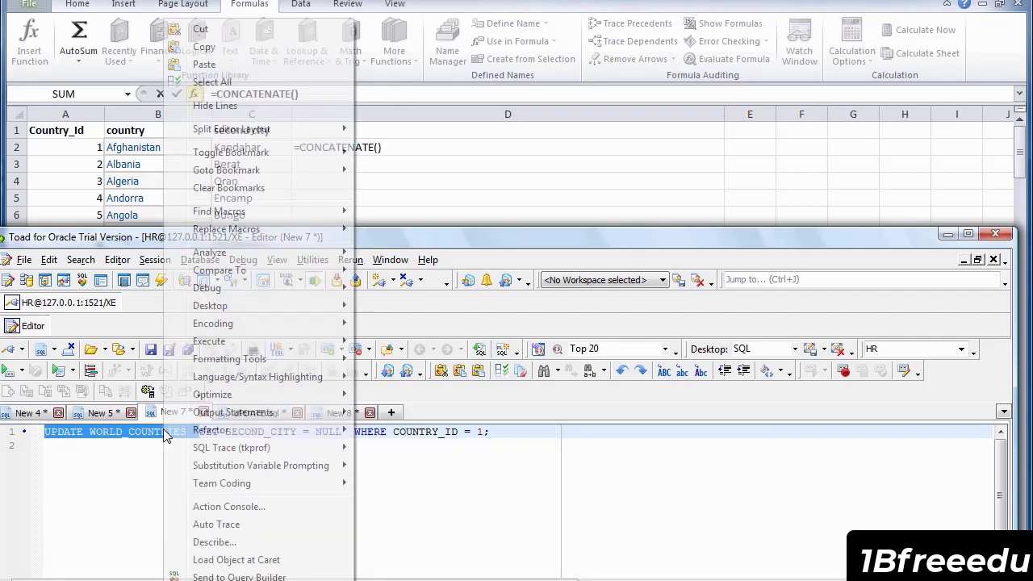
pyautogui.click(204, 47)
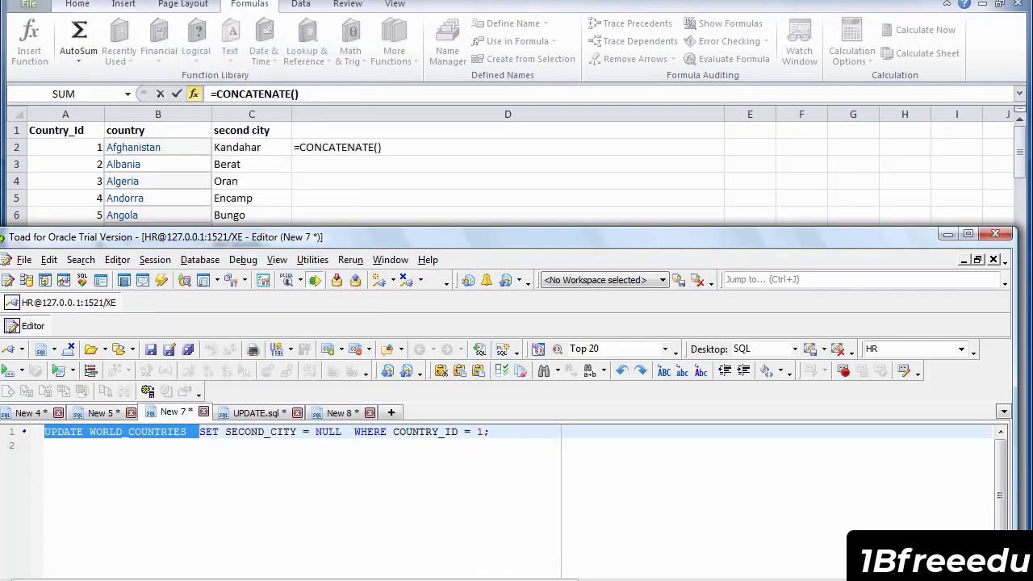
pyautogui.hotkey('alt', 'Tab')
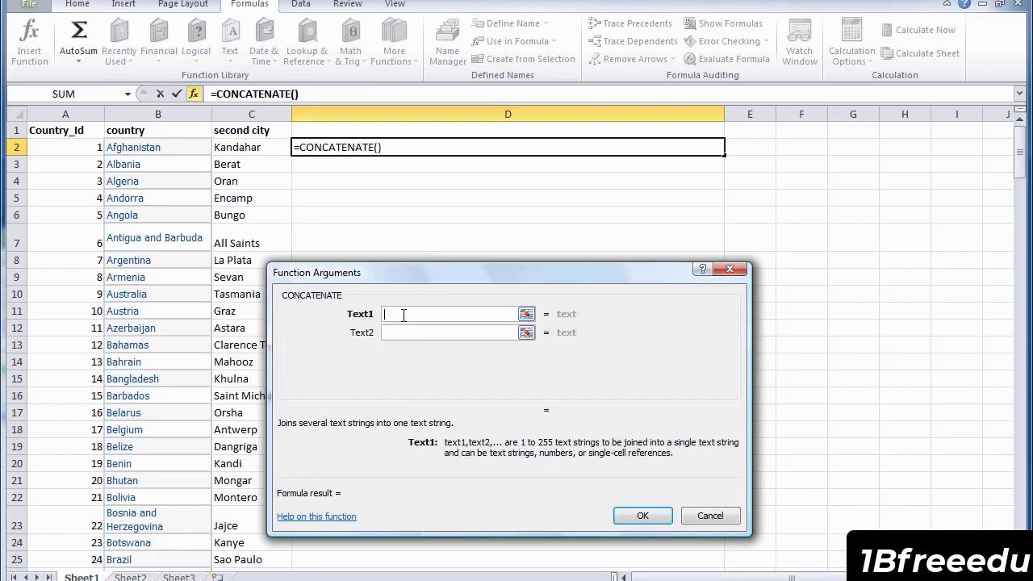
pyautogui.rightClick(403, 316)
pyautogui.click(442, 365)
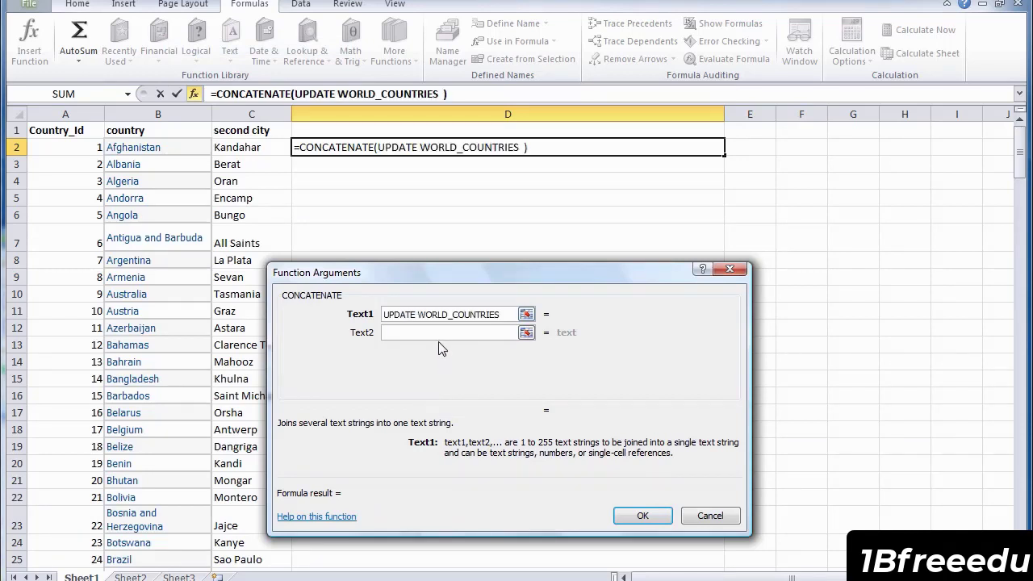
pyautogui.click(440, 333)
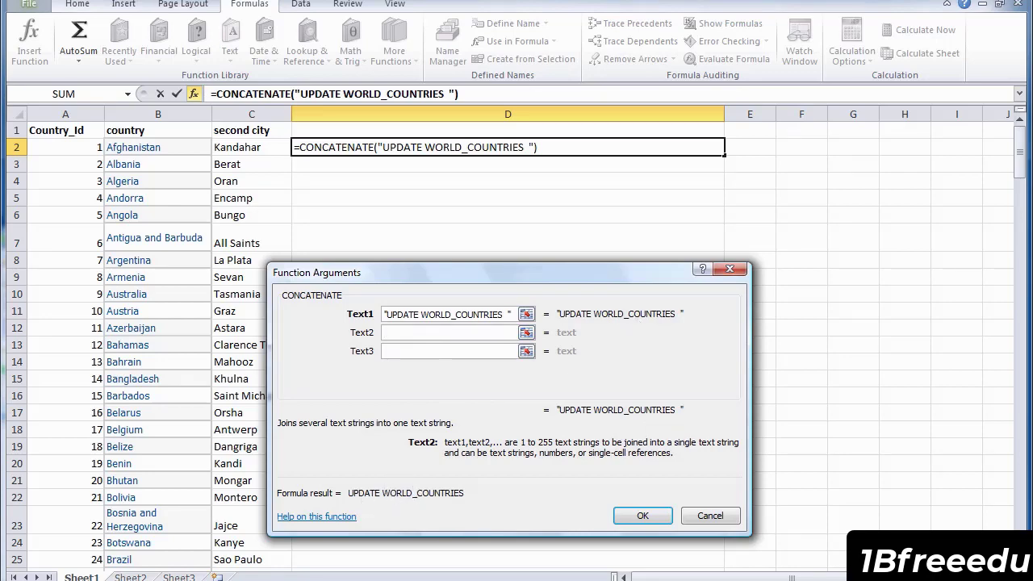
# - Copy "SET SECOND_CITY = NULL" from the Toad statement and paste it as Text2 of the CONCATENATE function
pyautogui.hotkey('alt', 'Tab')
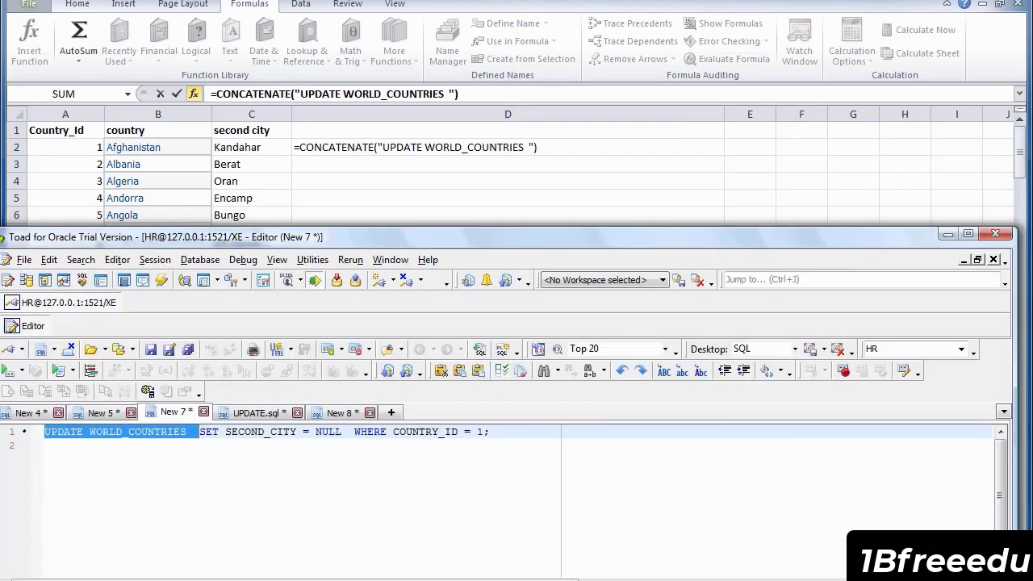
pyautogui.click(220, 447)
pyautogui.moveTo(198, 432); pyautogui.dragTo(309, 436)
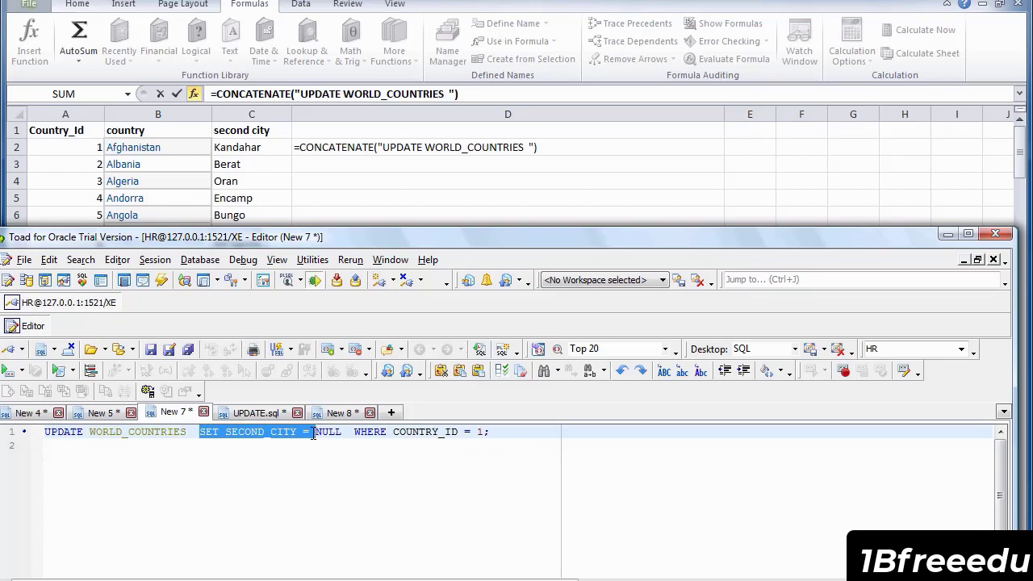
pyautogui.moveTo(313, 433); pyautogui.dragTo(349, 439)
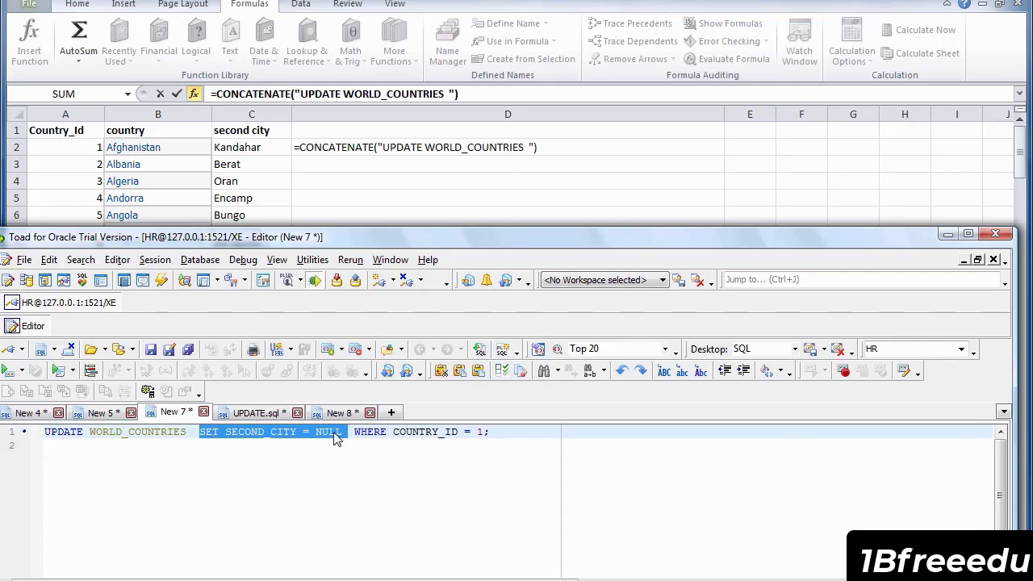
pyautogui.rightClick(337, 430)
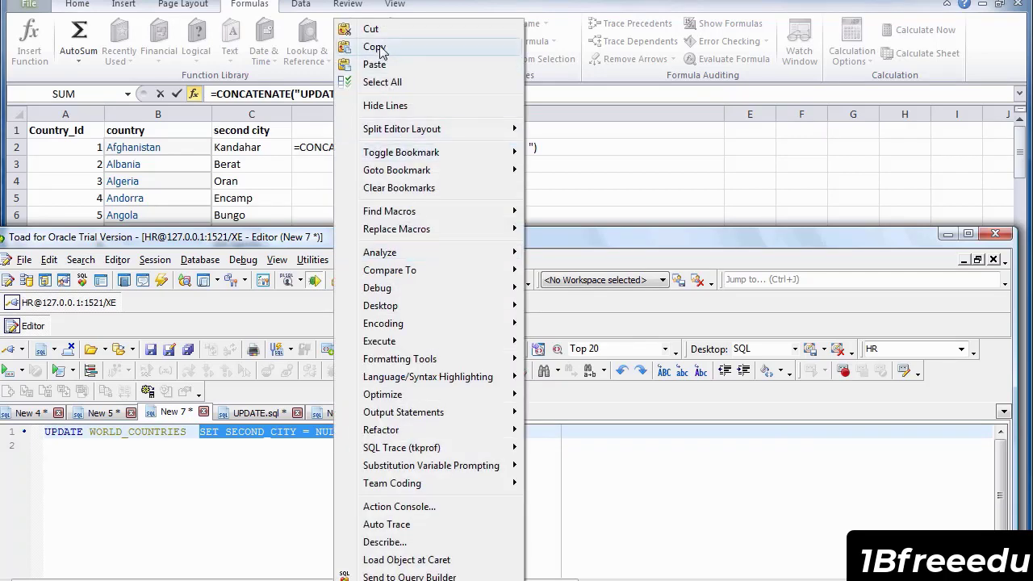
pyautogui.click(382, 50)
pyautogui.hotkey('alt', 'Tab')
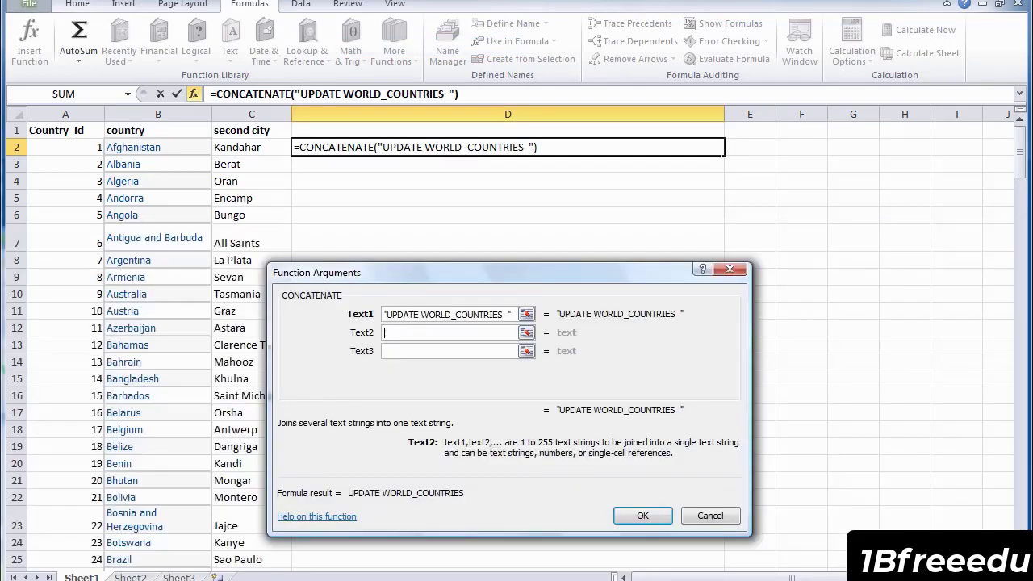
pyautogui.rightClick(440, 333)
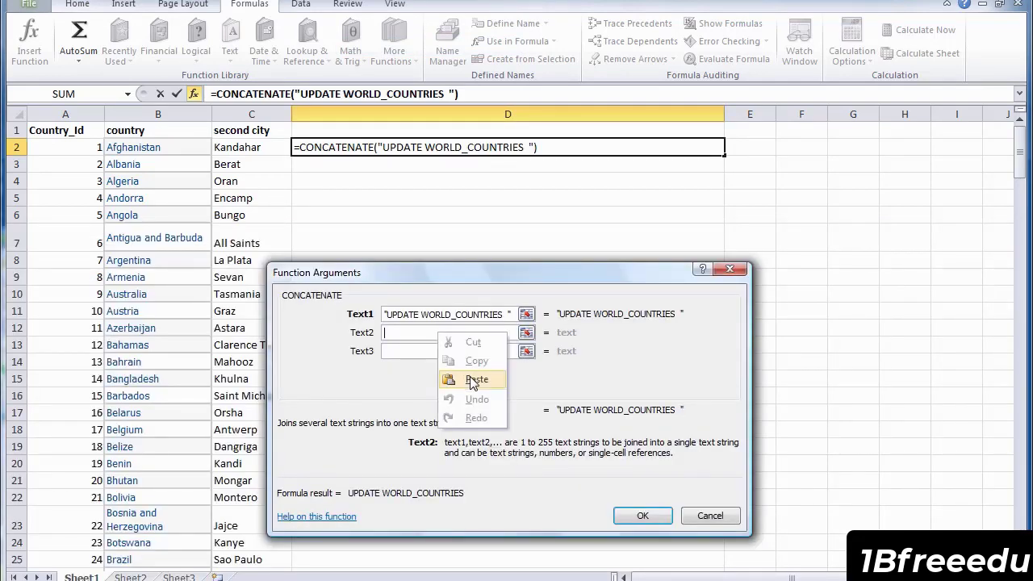
pyautogui.click(472, 379)
pyautogui.click(454, 351)
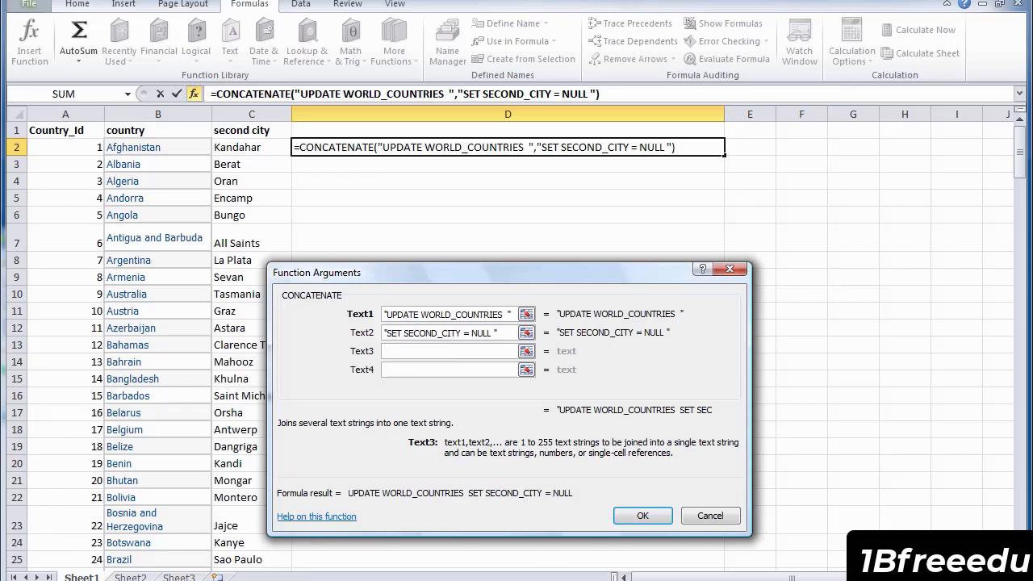
# - Copy "WHERE COUNTRY_ID =" from the statement in Toad and paste it as Text3 of the CONCATENATE function in Excel
pyautogui.hotkey('alt', 'Tab')
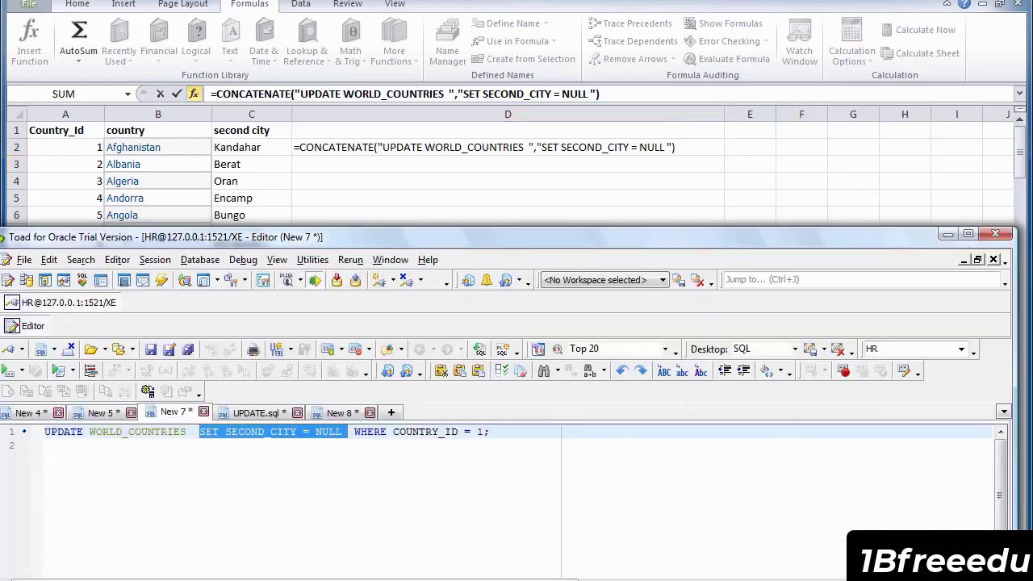
pyautogui.click(379, 472)
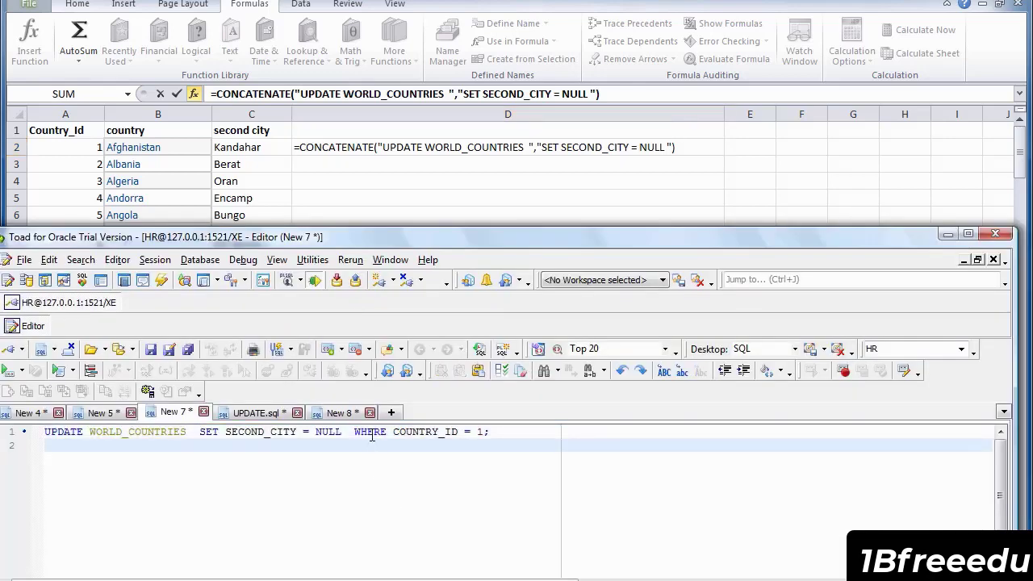
pyautogui.moveTo(355, 433); pyautogui.dragTo(471, 437)
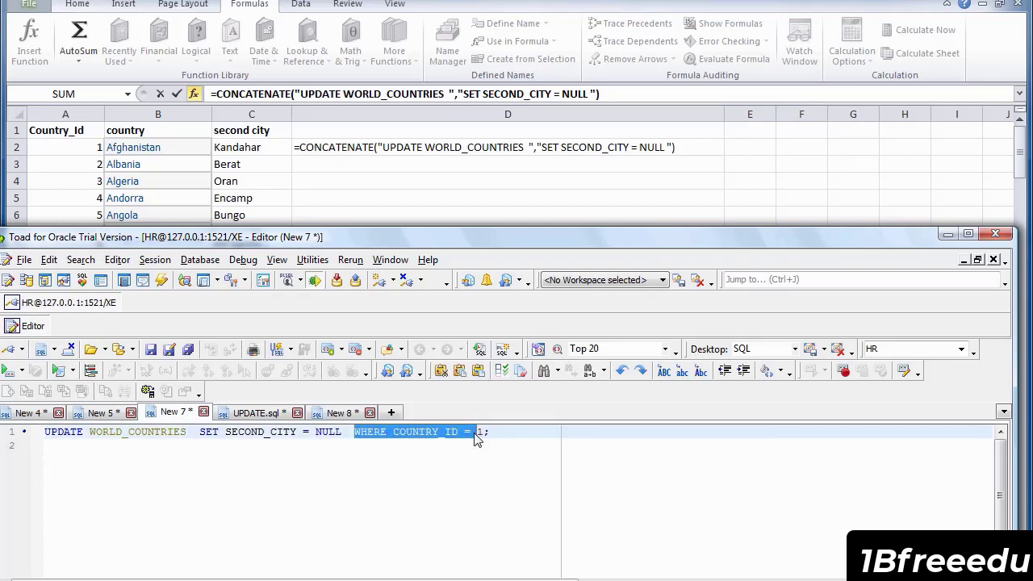
pyautogui.rightClick(469, 436)
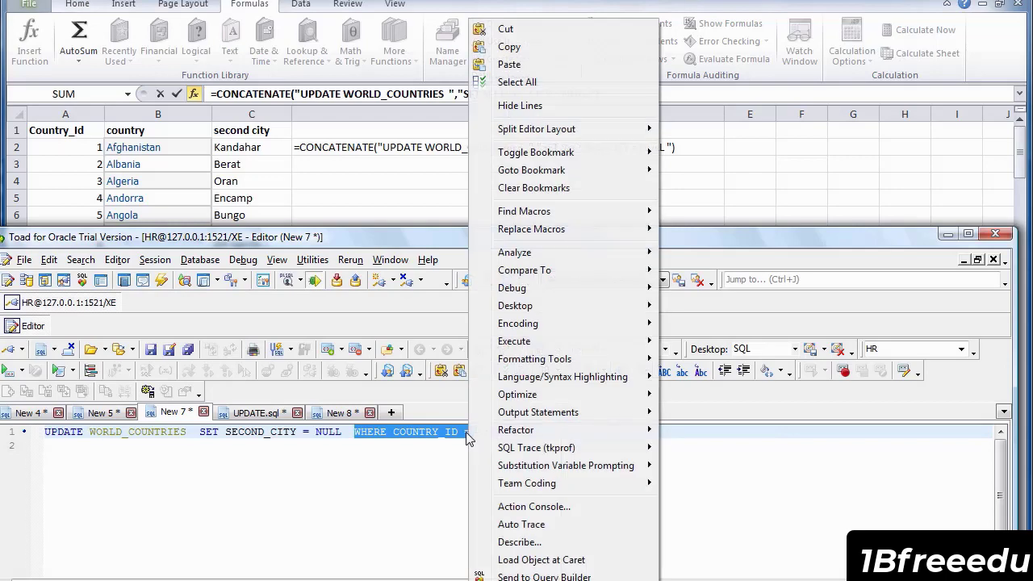
pyautogui.click(528, 47)
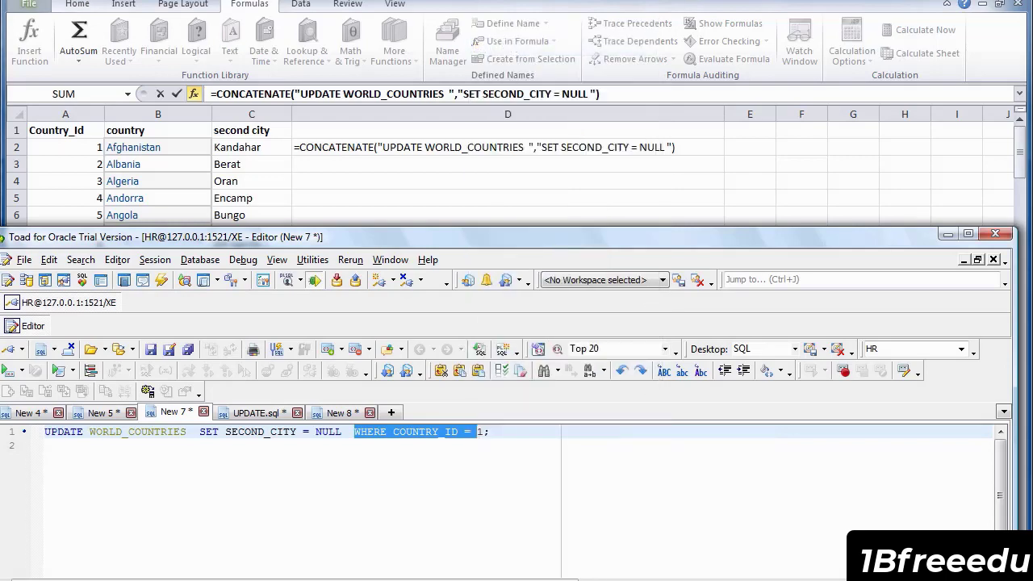
pyautogui.hotkey('alt', 'Tab')
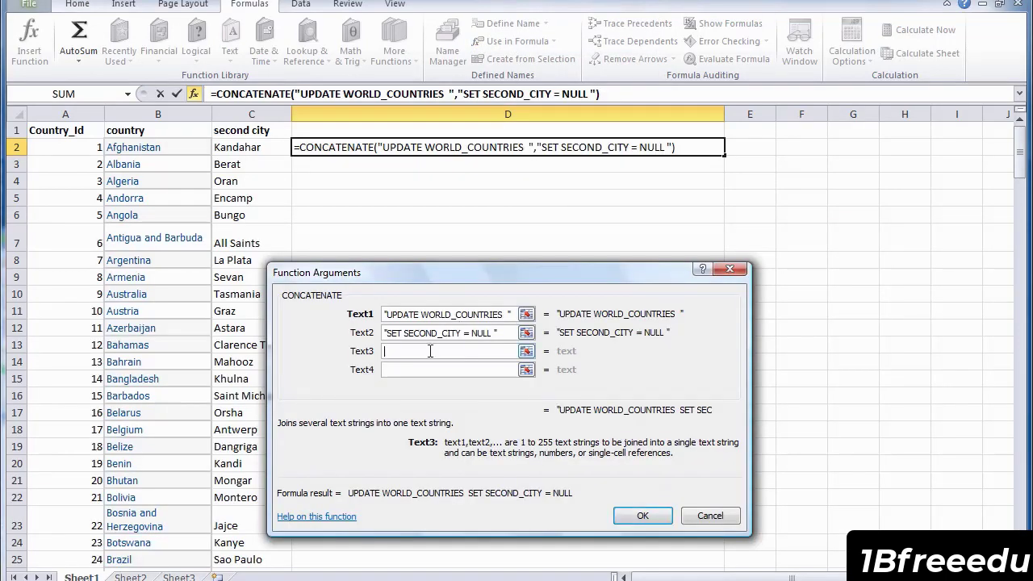
pyautogui.rightClick(430, 351)
pyautogui.click(471, 397)
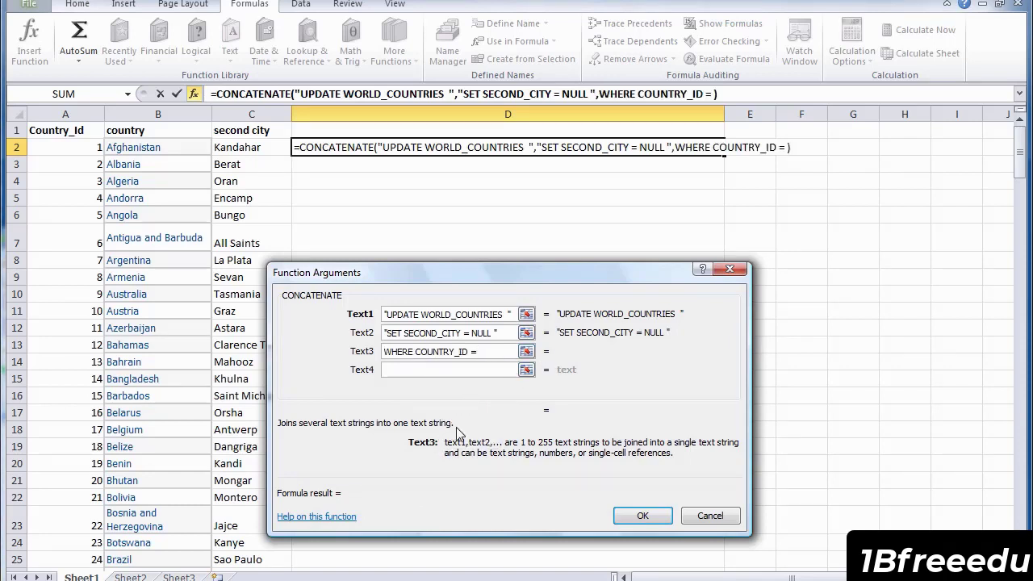
# - Complete the CONCATENATE formula with cell A2 as Text4 and a semicolon as Text5, checking the statement's ending in Toad
pyautogui.click(446, 369)
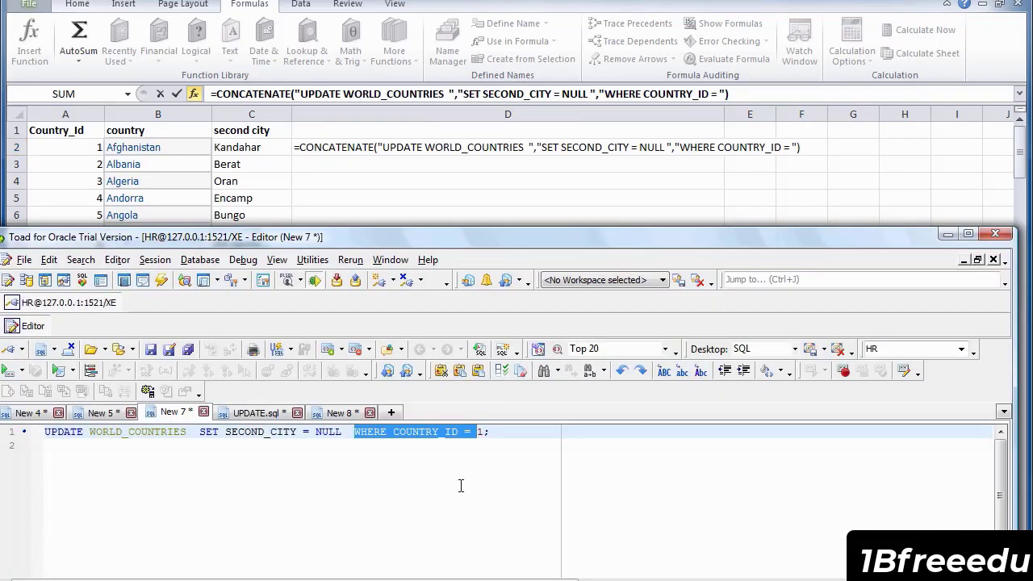
pyautogui.click(461, 485)
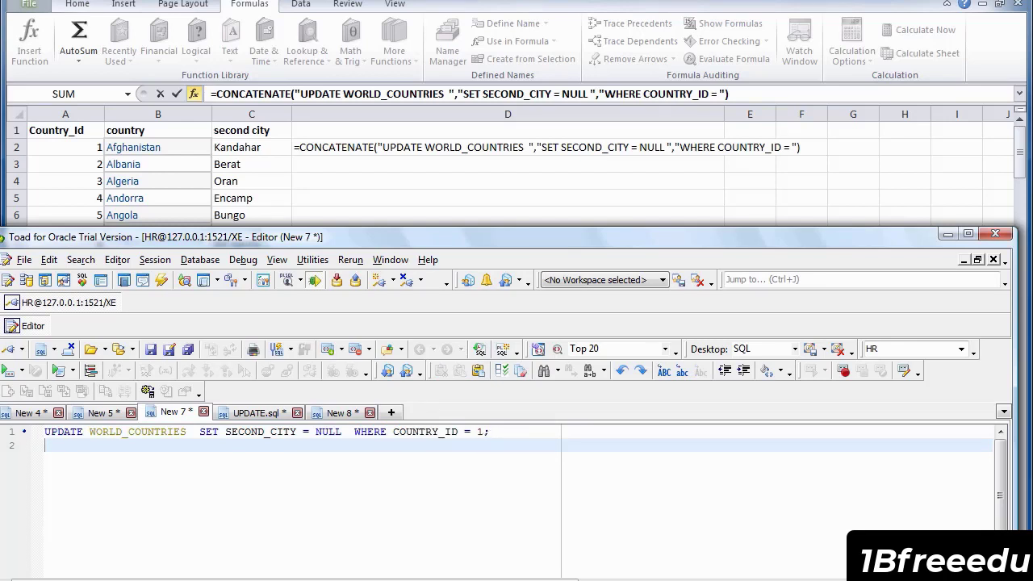
pyautogui.hotkey('alt', 'Tab')
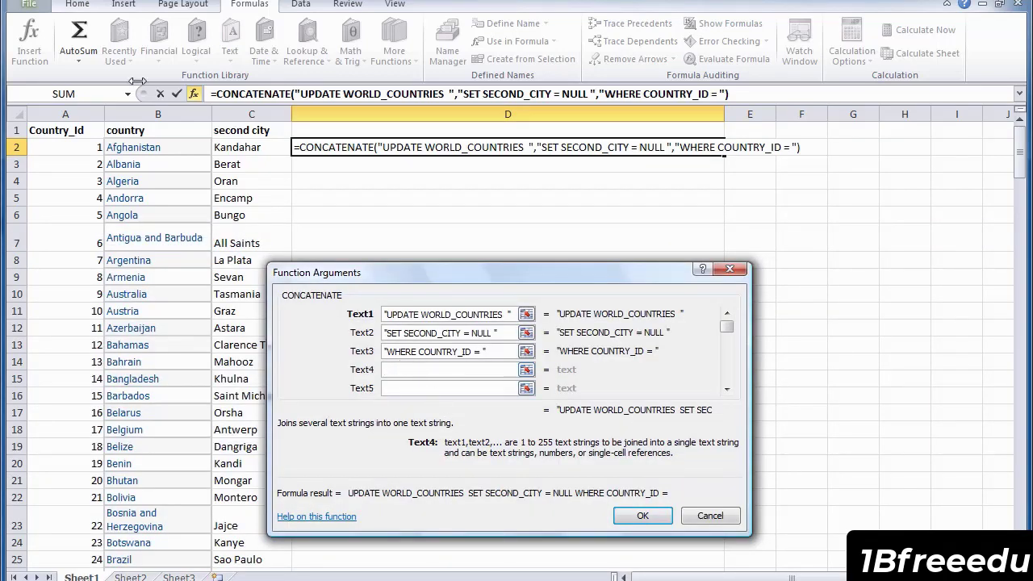
pyautogui.click(92, 147)
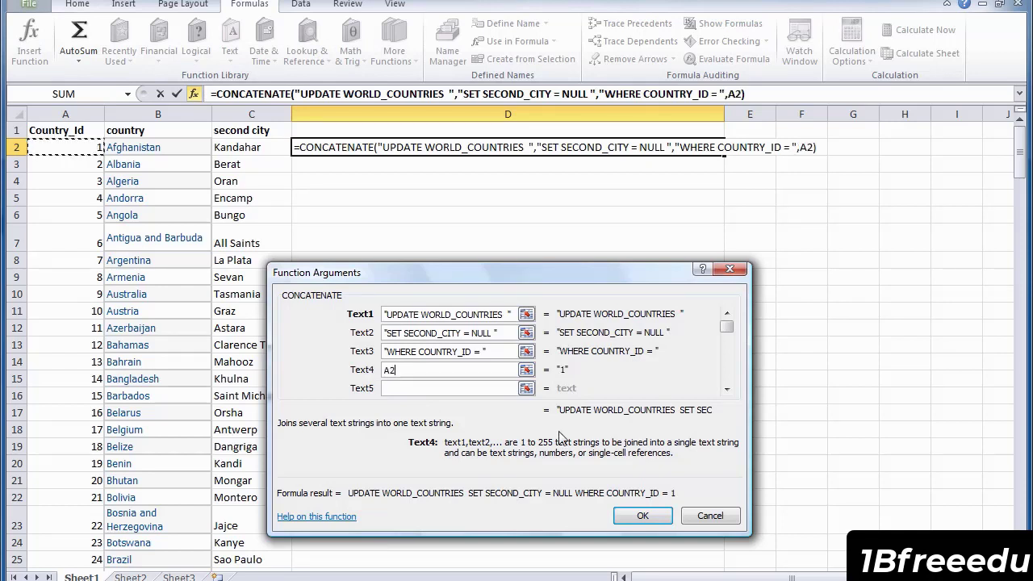
pyautogui.click(475, 388)
pyautogui.write(';')
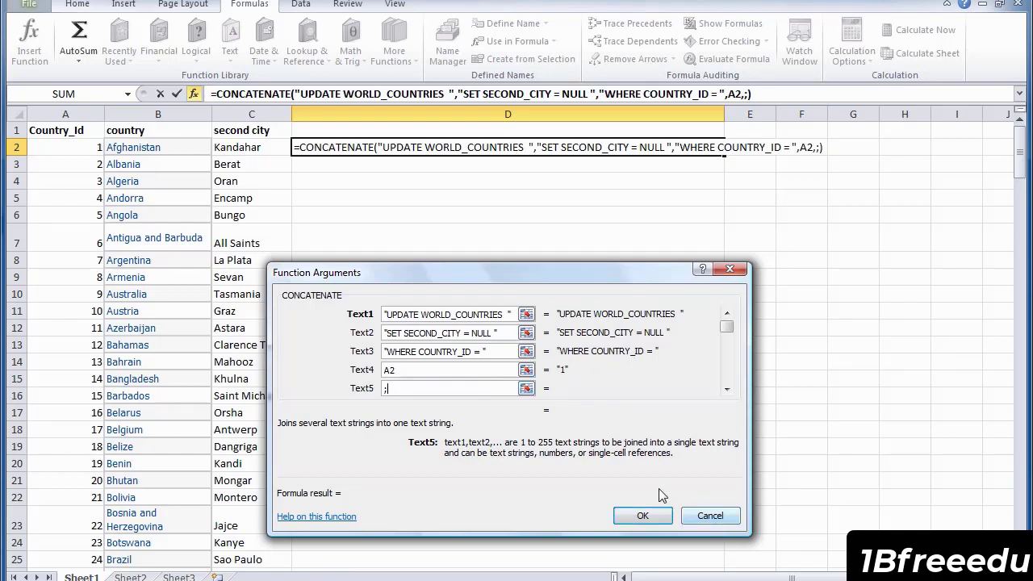
pyautogui.click(643, 517)
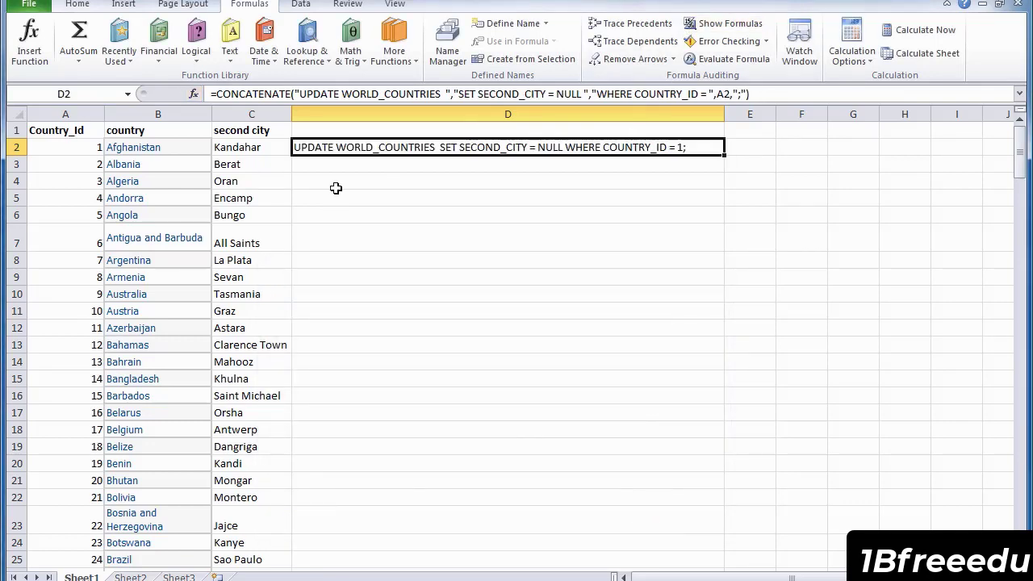
# - Fill the D2 formula down column D for all countries and check where the second city list ends
pyautogui.doubleClick(724, 156)
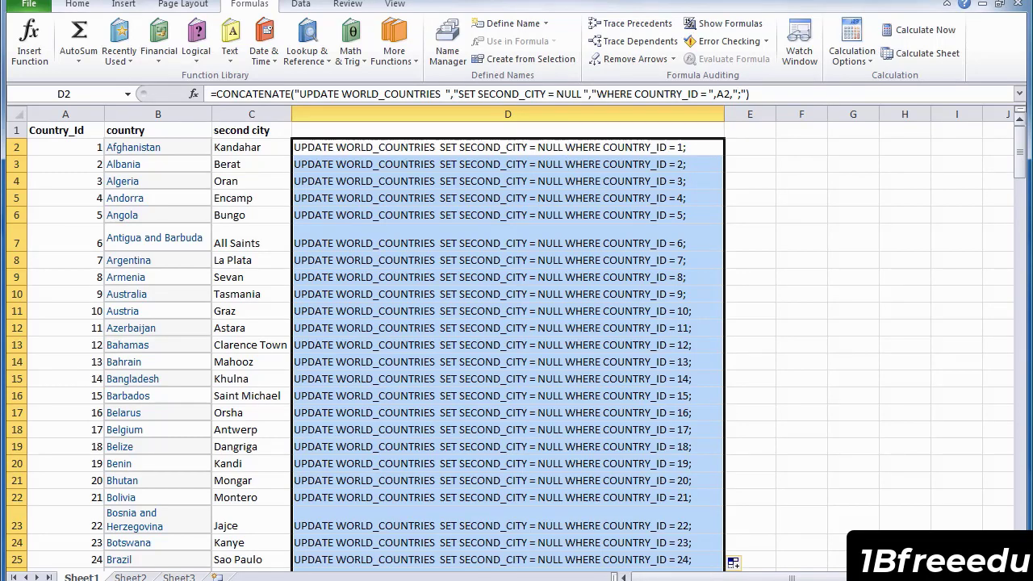
pyautogui.scroll(-4, 516, 339)
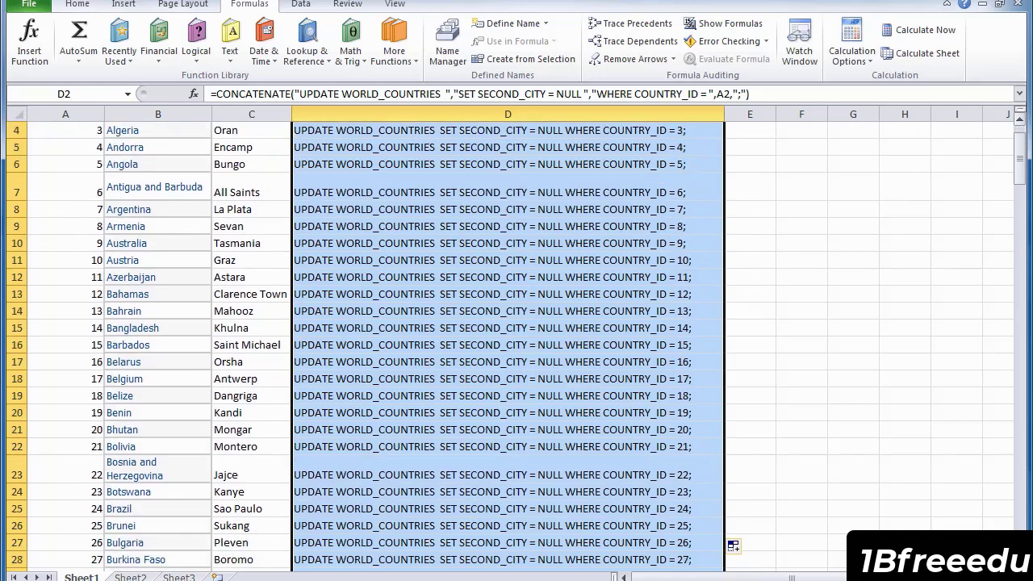
pyautogui.scroll(-7, 516, 339)
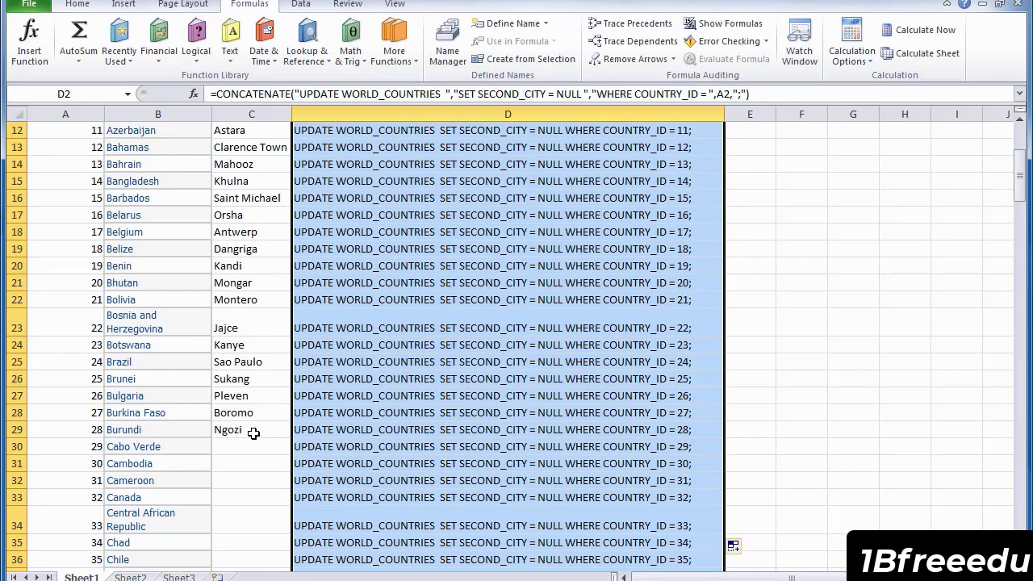
# - Clear the generated statements in column D from the Cabo Verde row (D30) down to D200
pyautogui.click(321, 446)
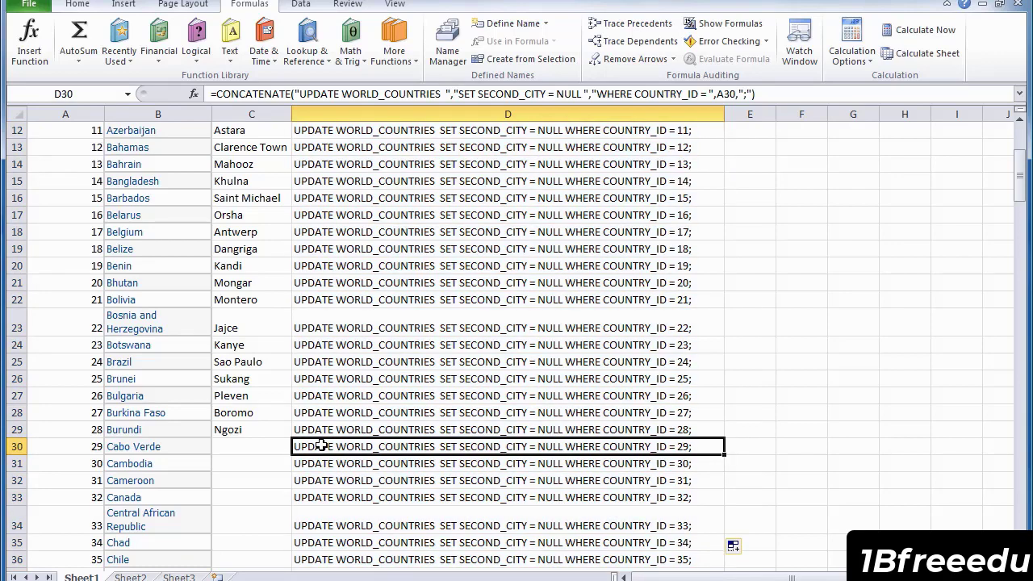
pyautogui.moveTo(322, 447); pyautogui.dragTo(389, 571)
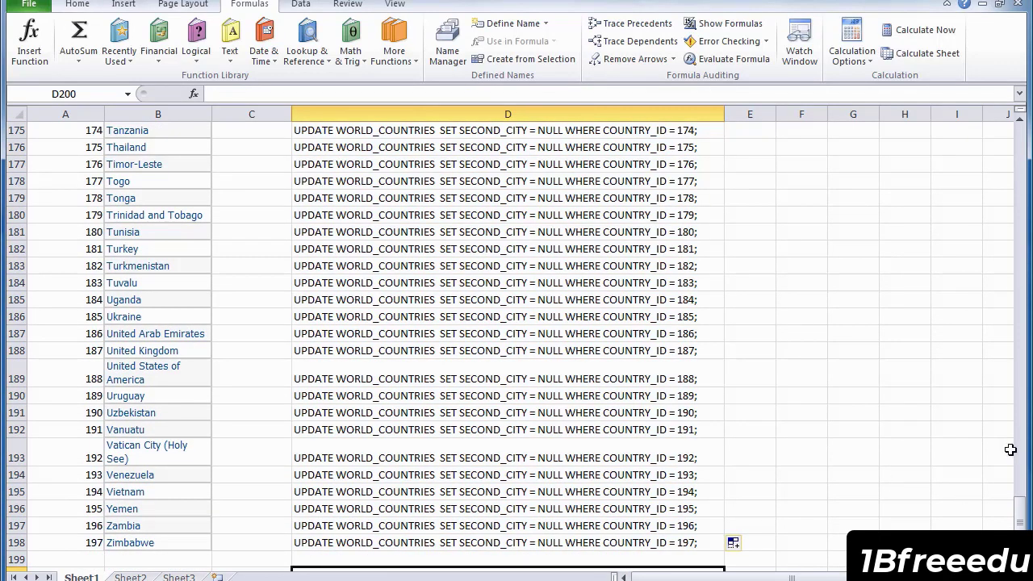
pyautogui.moveTo(1021, 504); pyautogui.dragTo(1009, 180)
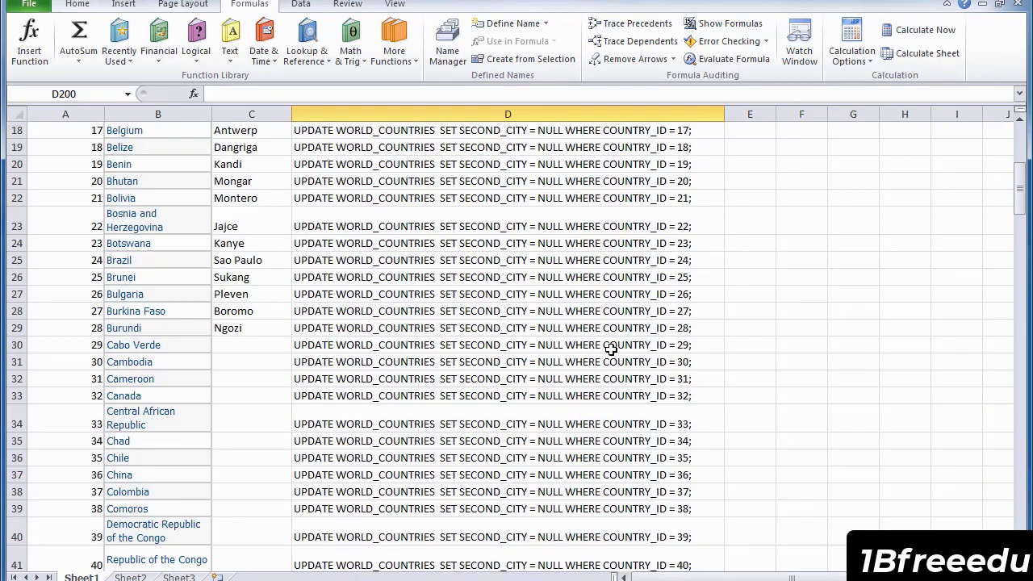
pyautogui.click(314, 348)
pyautogui.moveTo(307, 353); pyautogui.dragTo(733, 525)
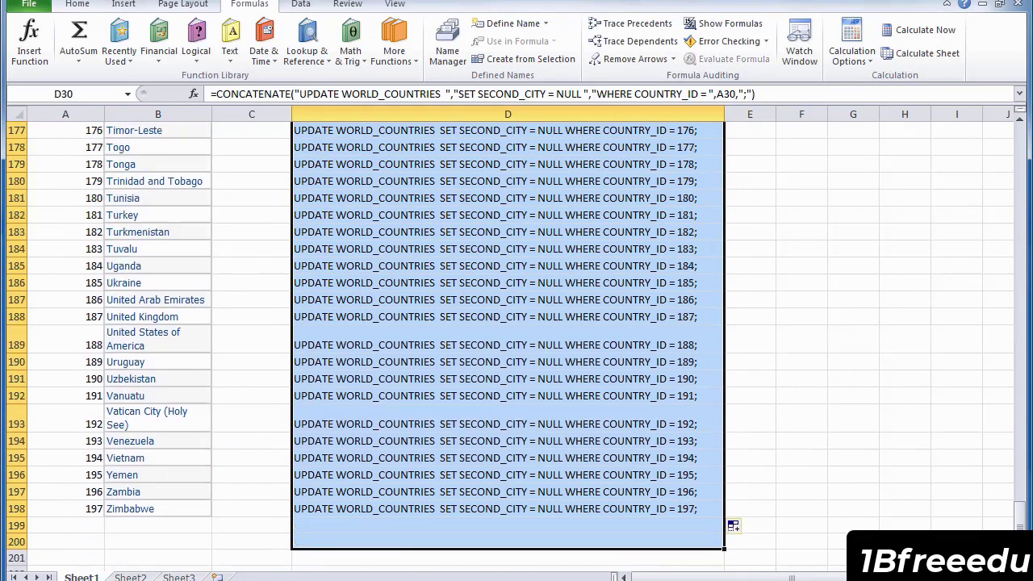
pyautogui.press('Delete')
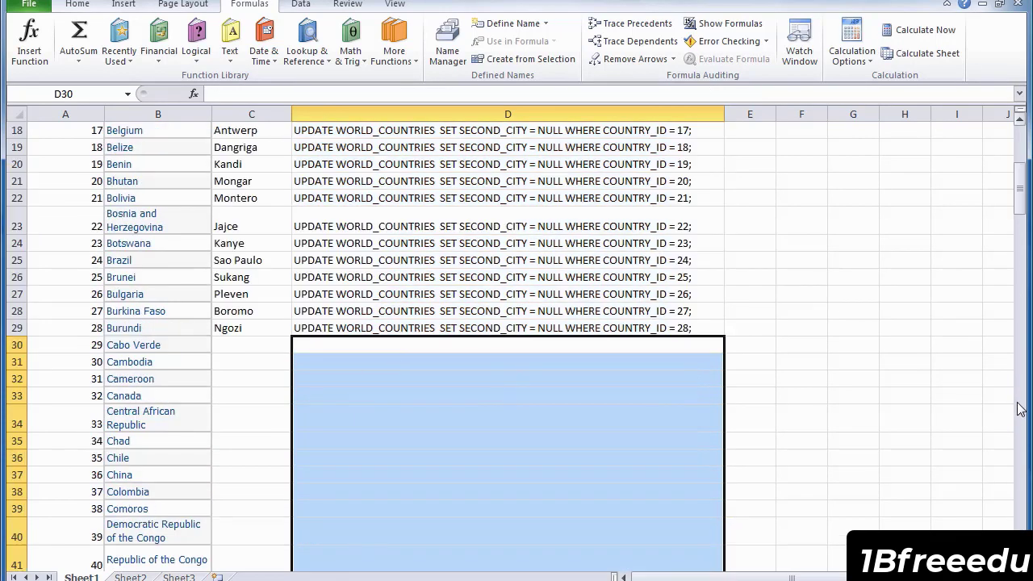
# - Copy column D with the remaining UPDATE statements and paste it into a new editor tab in Toad
pyautogui.moveTo(1022, 182); pyautogui.dragTo(1023, 155)
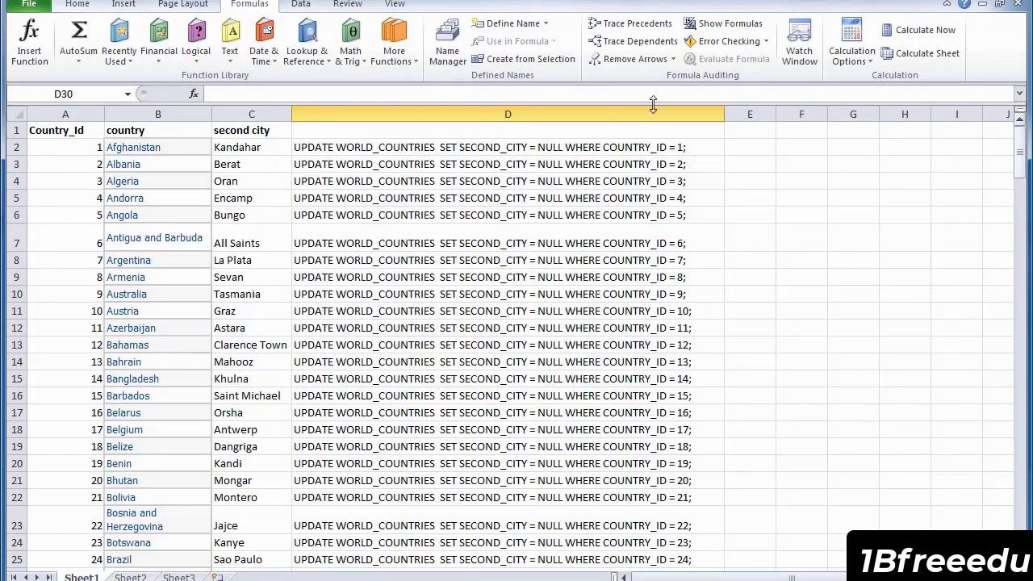
pyautogui.click(528, 114)
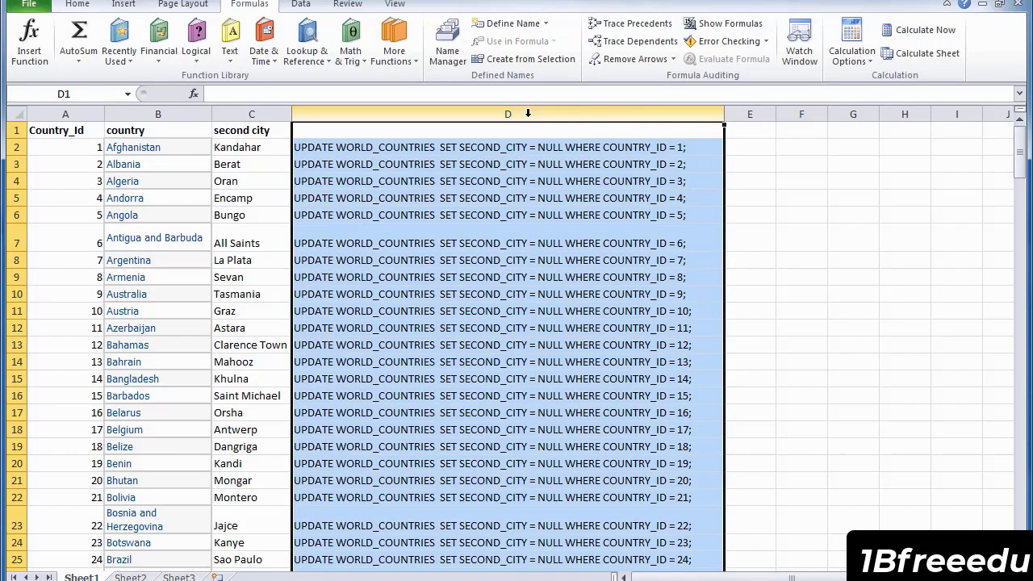
pyautogui.rightClick(510, 166)
pyautogui.click(549, 193)
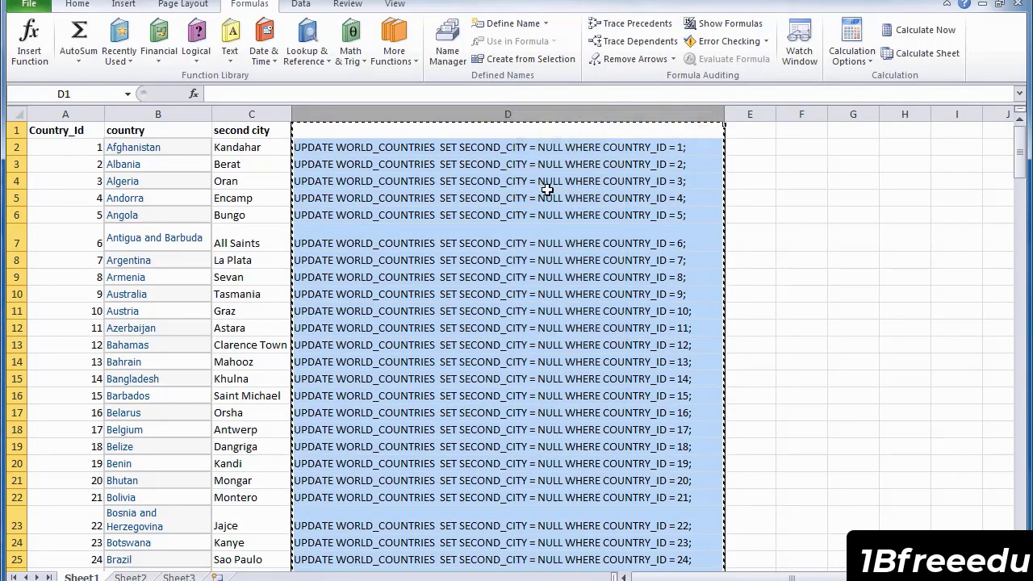
pyautogui.hotkey('alt', 'Tab')
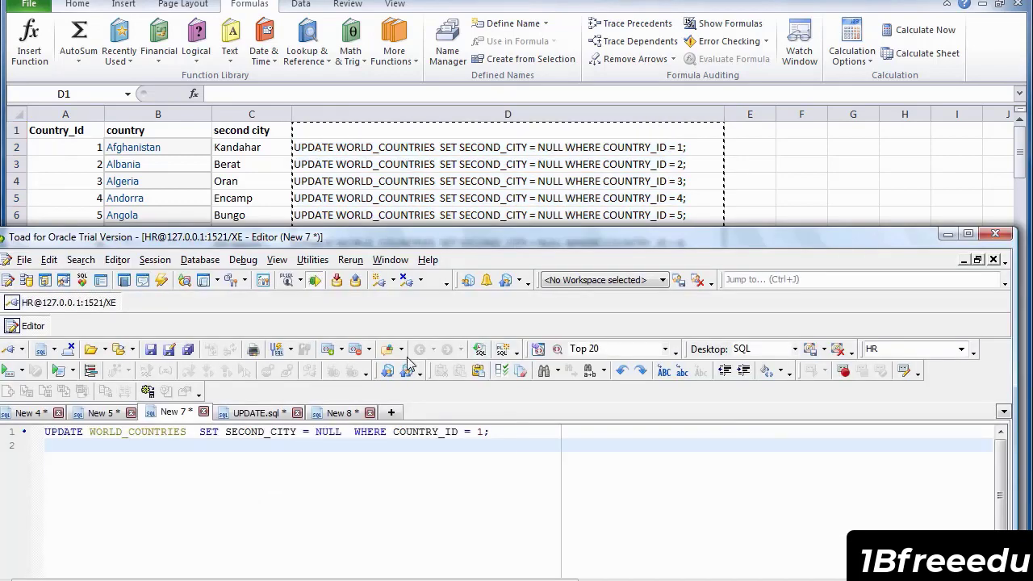
pyautogui.moveTo(480, 232); pyautogui.dragTo(477, 11)
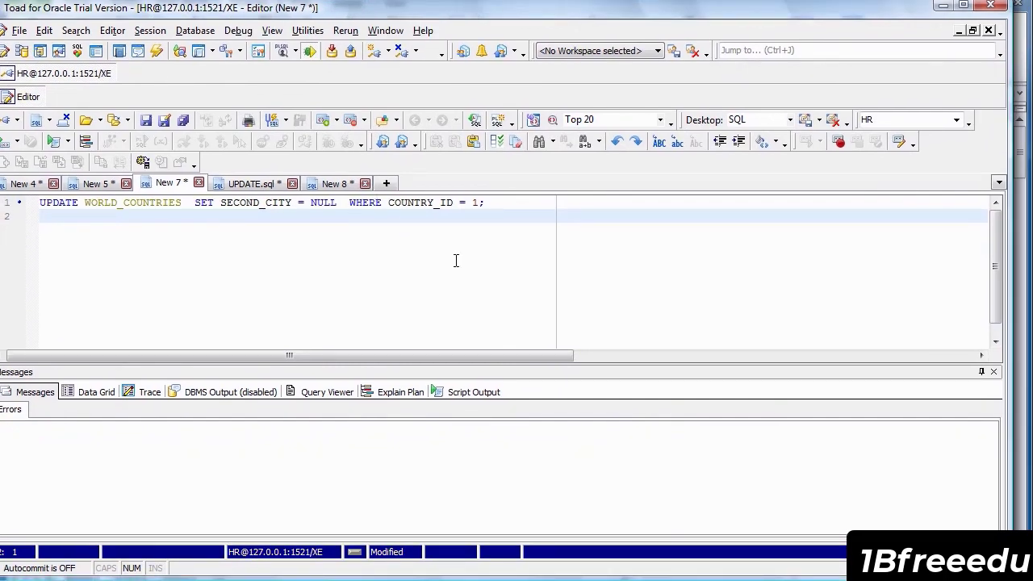
pyautogui.click(389, 185)
pyautogui.rightClick(303, 221)
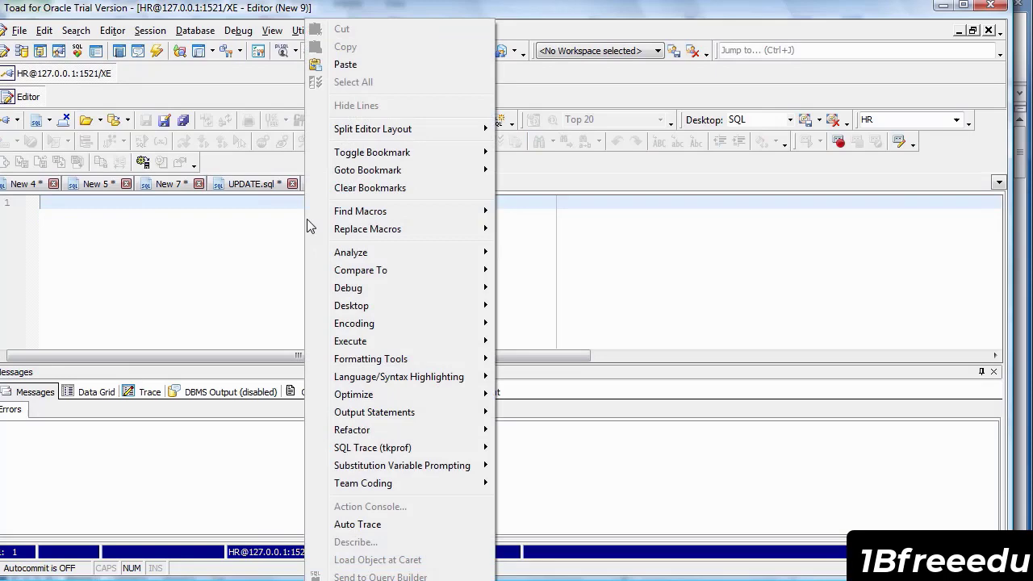
pyautogui.click(345, 64)
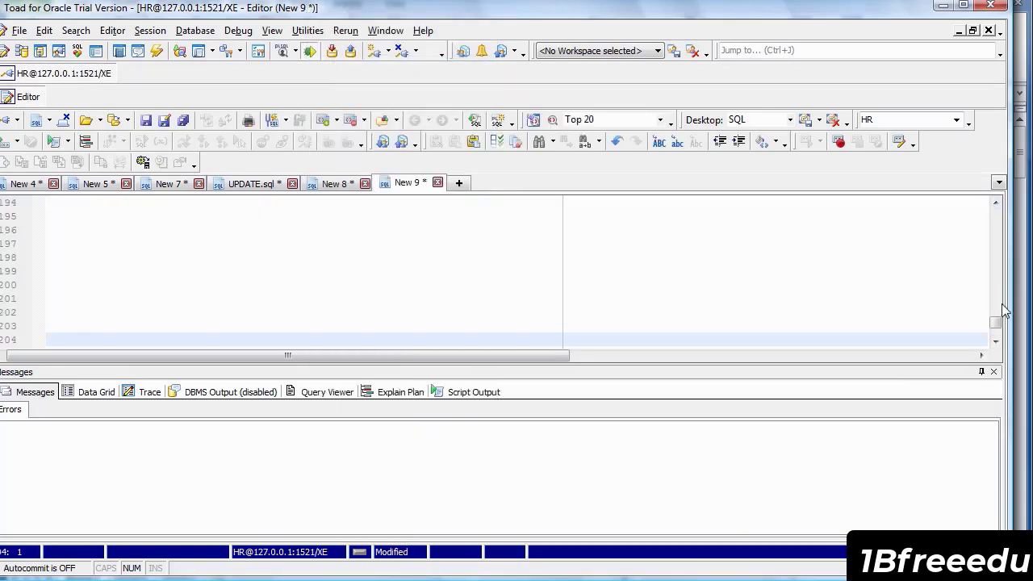
# - Remove the empty first line above the pasted UPDATE statements
pyautogui.moveTo(996, 322); pyautogui.dragTo(984, 194)
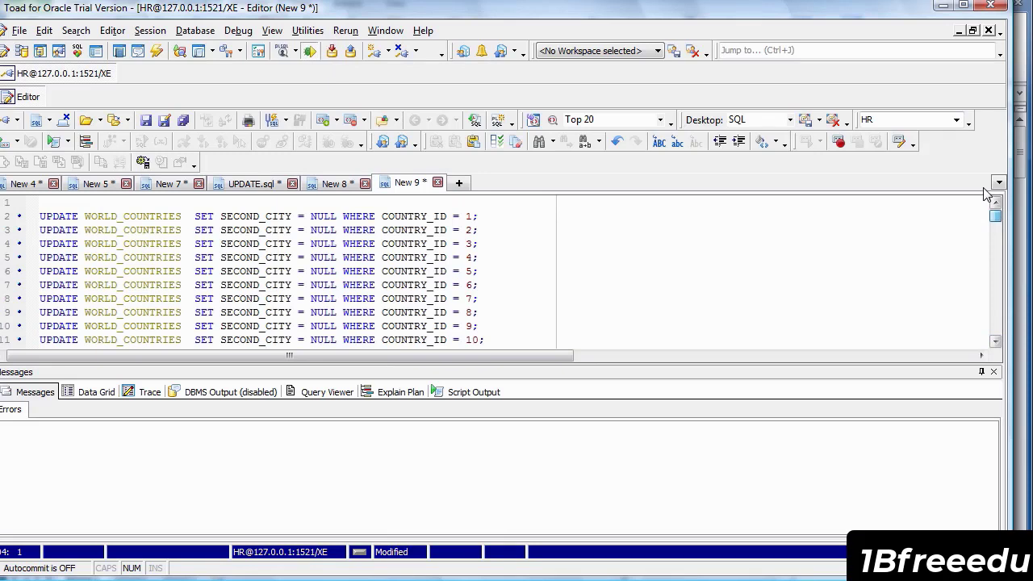
pyautogui.click(124, 202)
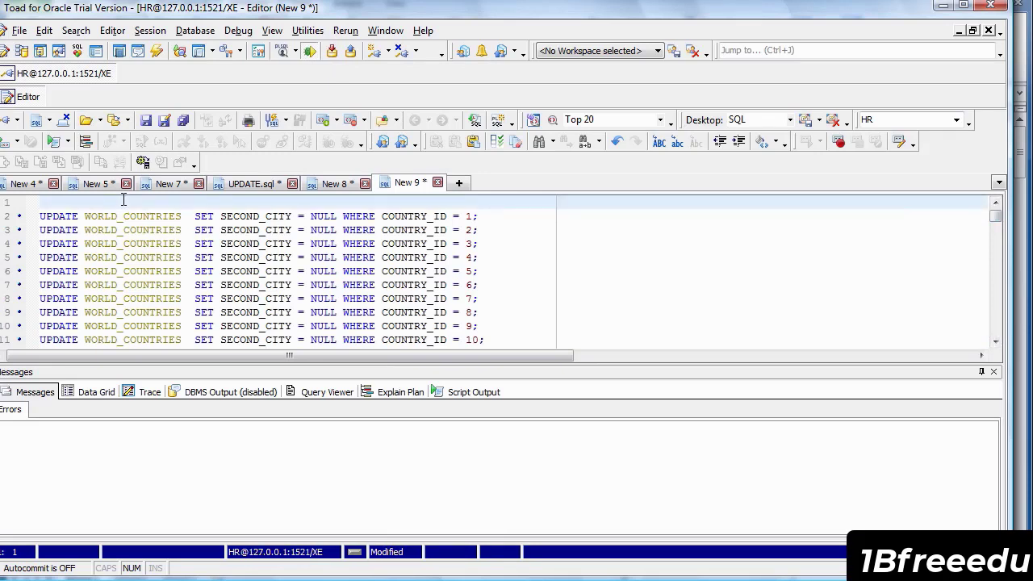
pyautogui.press('Delete')
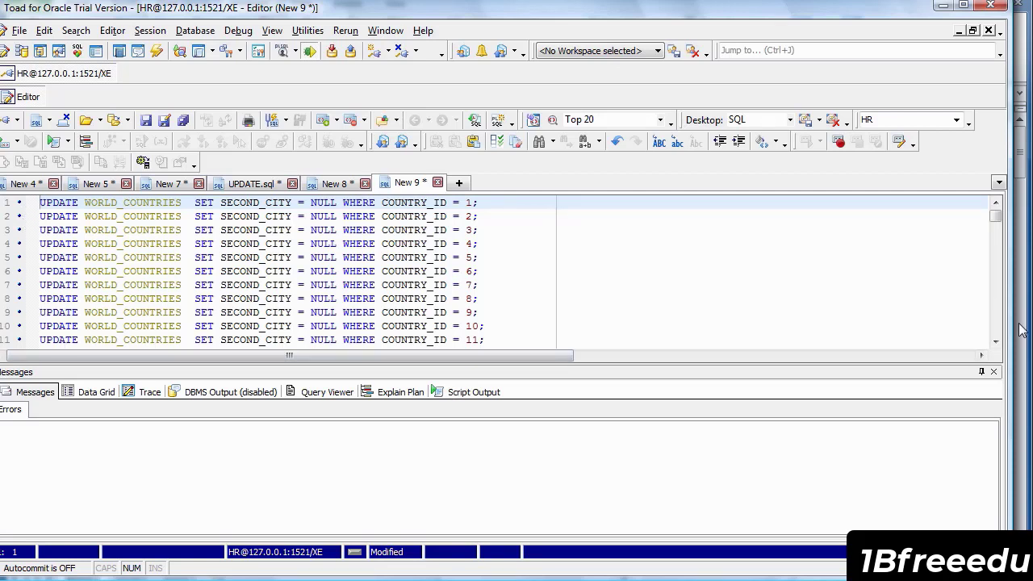
# - Look through the pasted UPDATE statements down to the one for COUNTRY_ID = 28
pyautogui.click(997, 343)
pyautogui.click(997, 343)
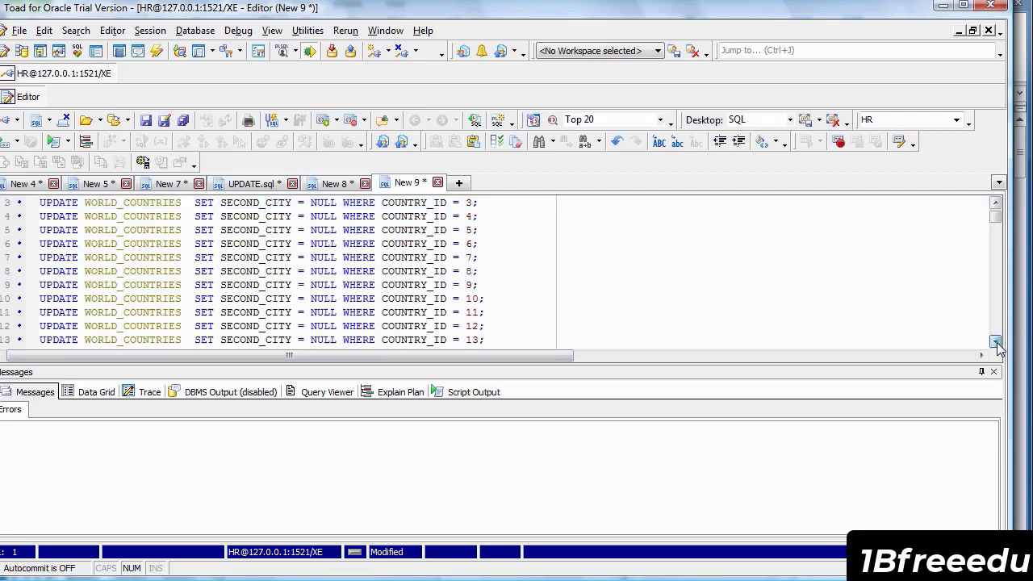
pyautogui.click(997, 343)
pyautogui.click(997, 343)
pyautogui.click(997, 343)
pyautogui.click(997, 343)
pyautogui.click(997, 343)
pyautogui.click(997, 343)
pyautogui.click(996, 343)
pyautogui.click(996, 343)
pyautogui.click(997, 344)
pyautogui.click(997, 344)
pyautogui.click(997, 343)
pyautogui.click(997, 343)
pyautogui.click(997, 343)
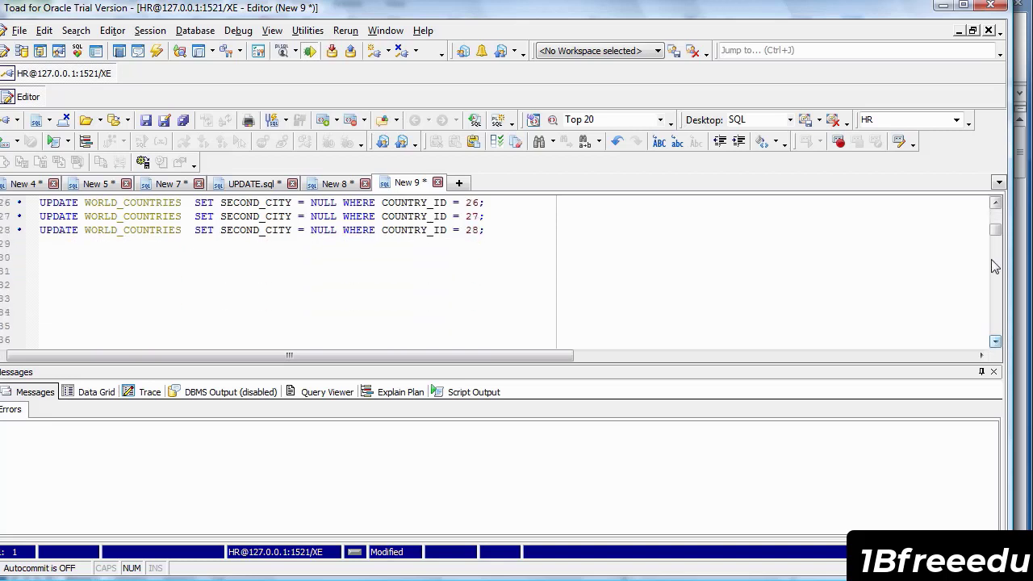
pyautogui.click(996, 204)
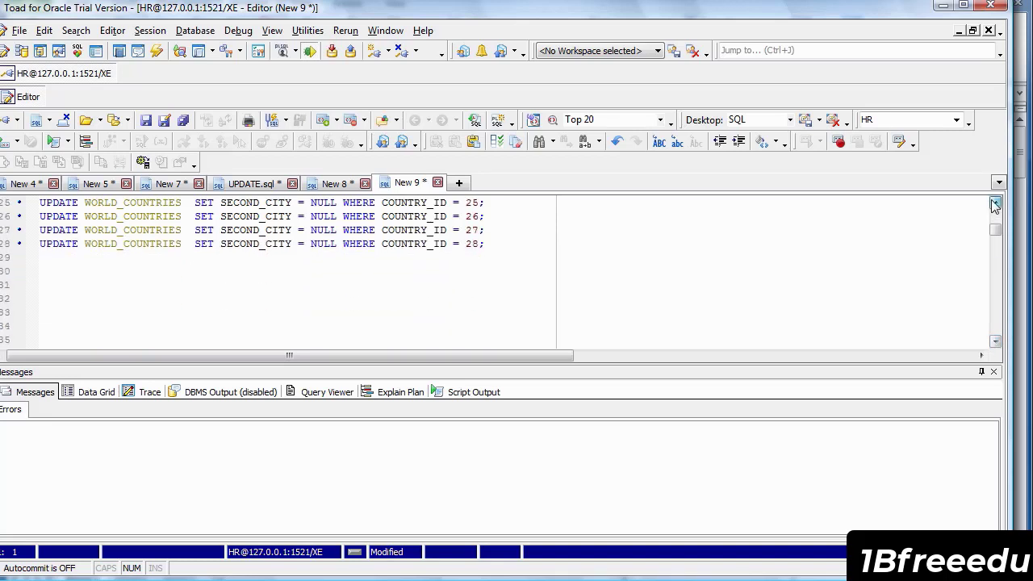
pyautogui.click(995, 204)
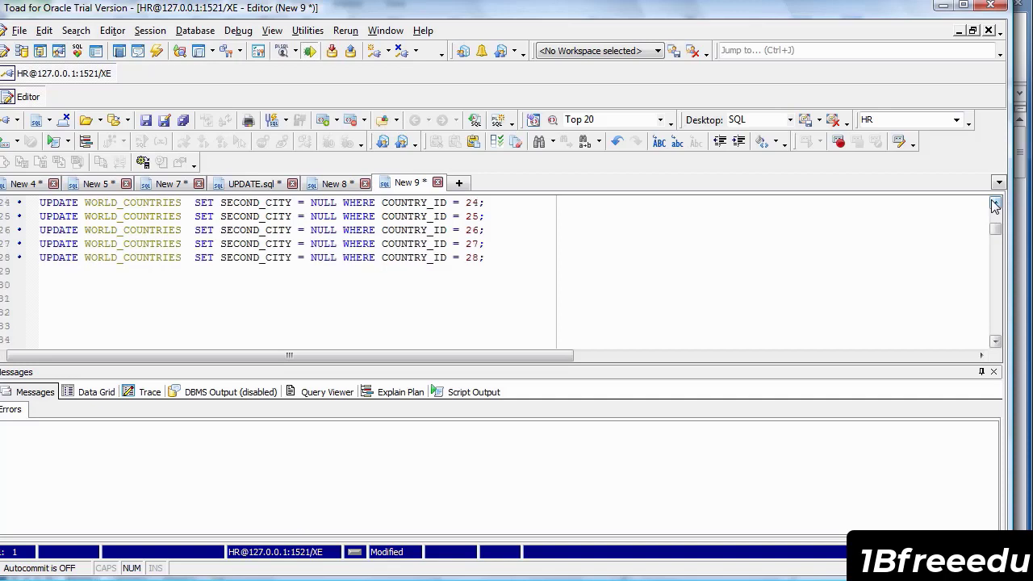
# - Run the UPDATE statements that set SECOND_CITY to NULL for COUNTRY_ID 1 to 28 as a script and commit the changes
pyautogui.click(995, 204)
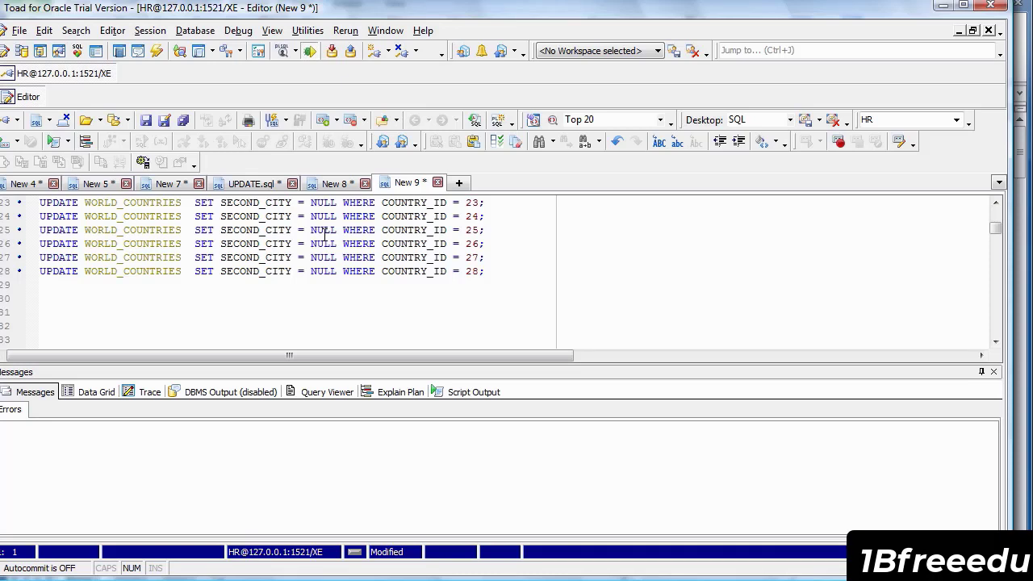
pyautogui.click(511, 276)
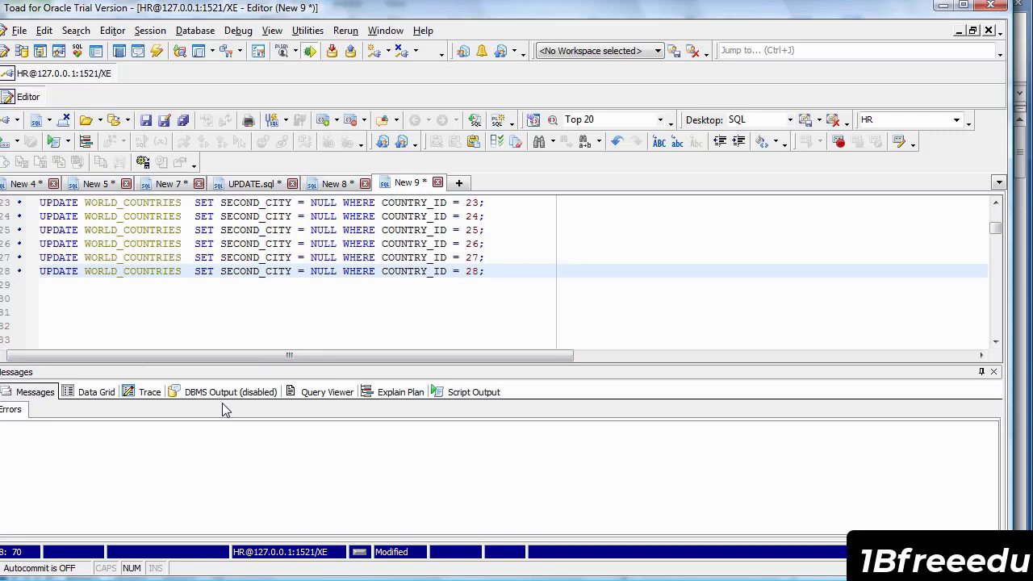
pyautogui.click(55, 142)
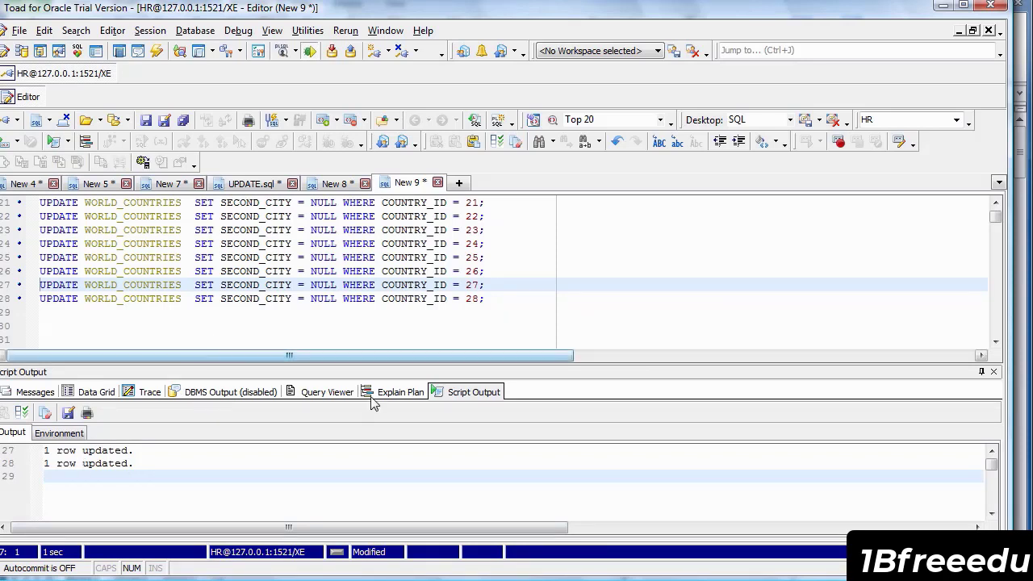
pyautogui.click(331, 53)
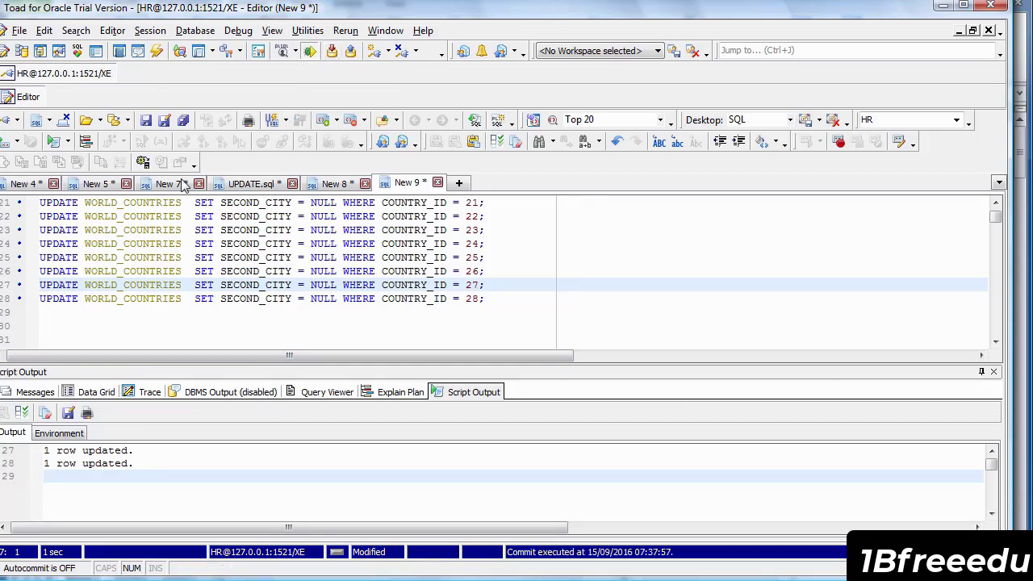
# - Rerun the select * from world_countries query in its own editor tab to check the SECOND_CITY column
pyautogui.click(103, 184)
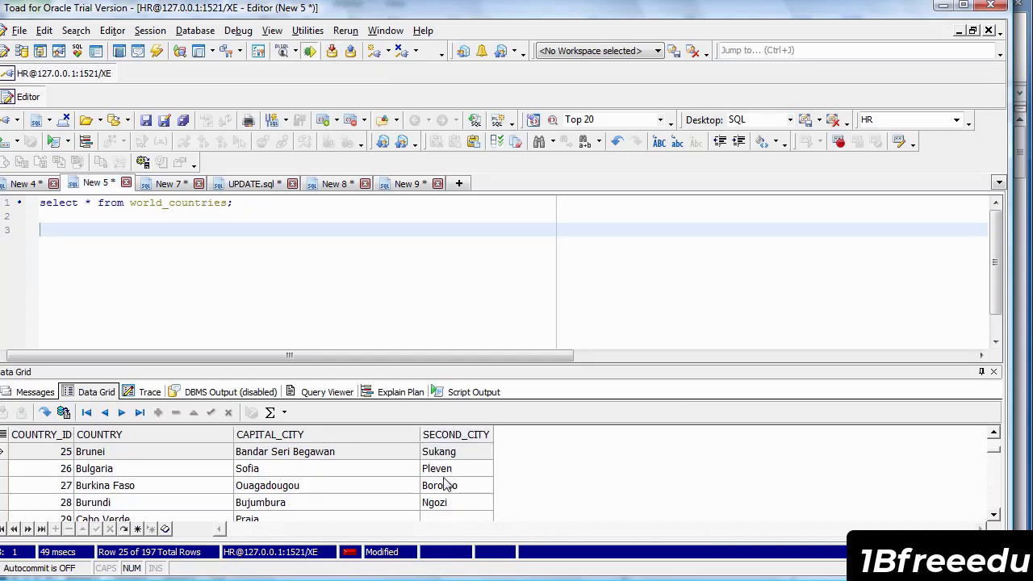
pyautogui.click(257, 205)
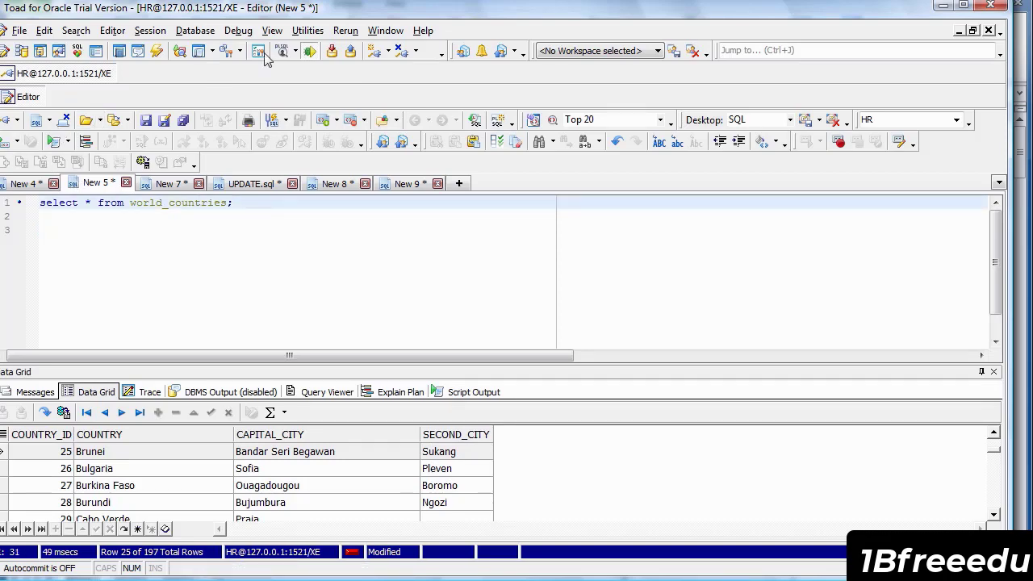
pyautogui.moveTo(330, 16); pyautogui.dragTo(367, 12)
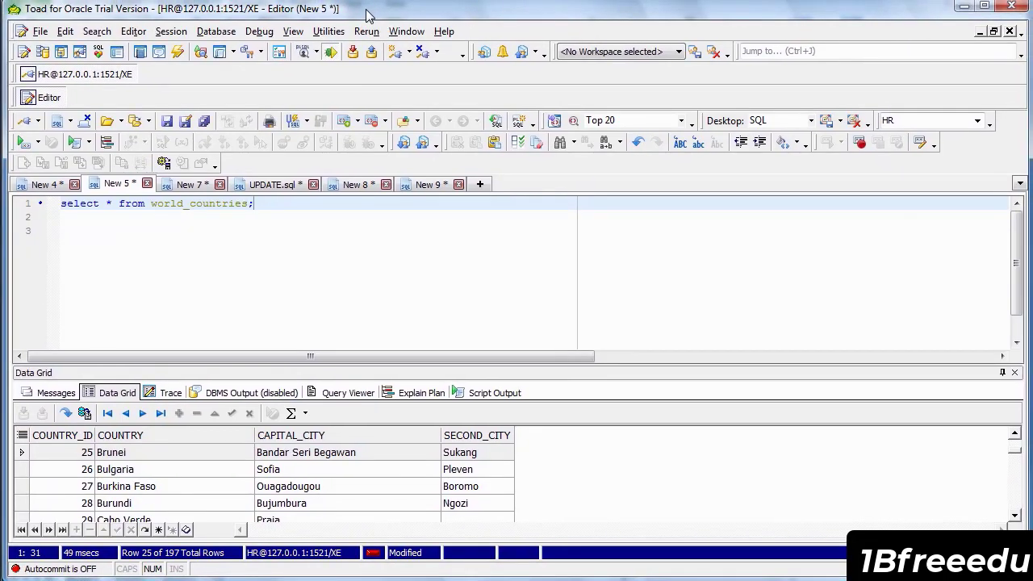
pyautogui.click(22, 144)
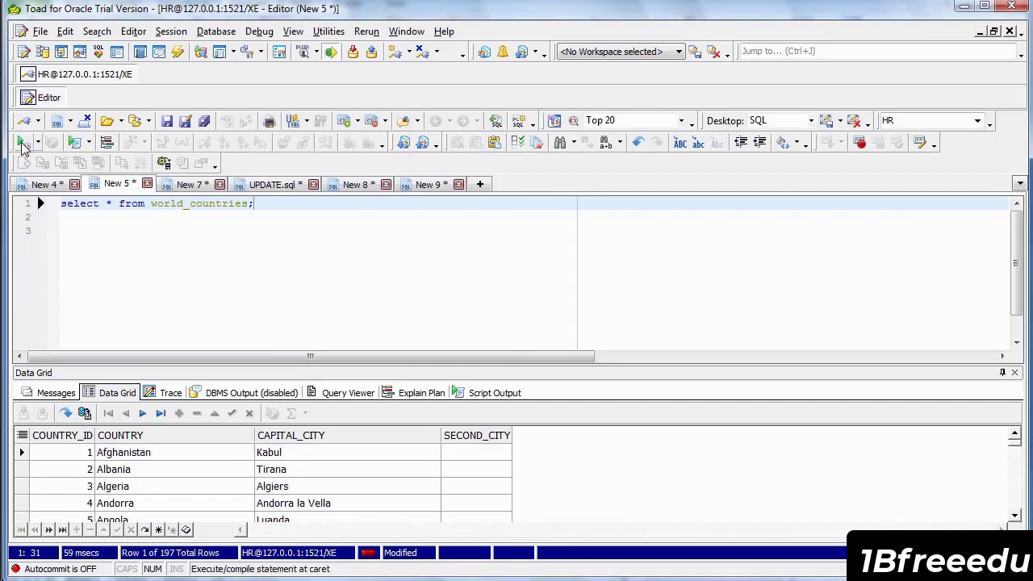